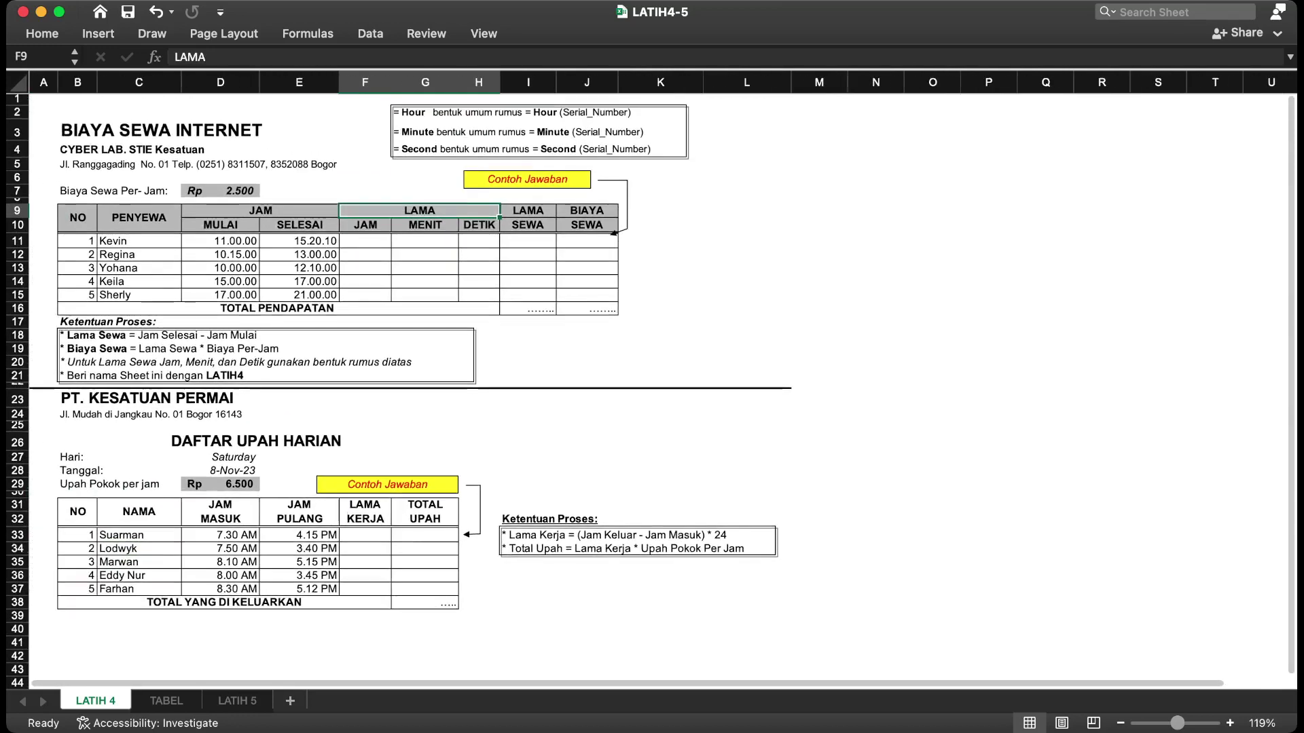
Step: Examine the BIAYA SEWA INTERNET table together with its Hour, Minute and Second formula notes
scroll(309, 252, "up", 3)
scroll(435, 286, "up", 2)
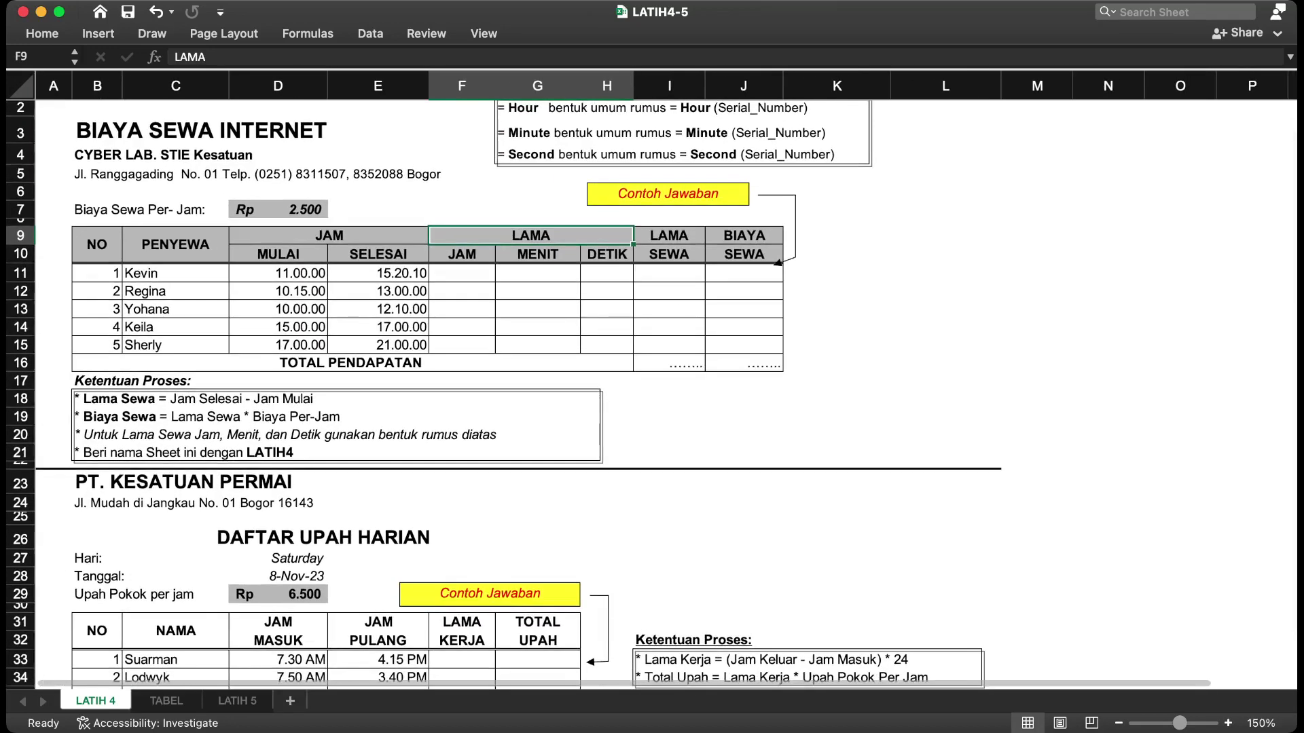
left_click(945, 273)
scroll(945, 273, "up", 1)
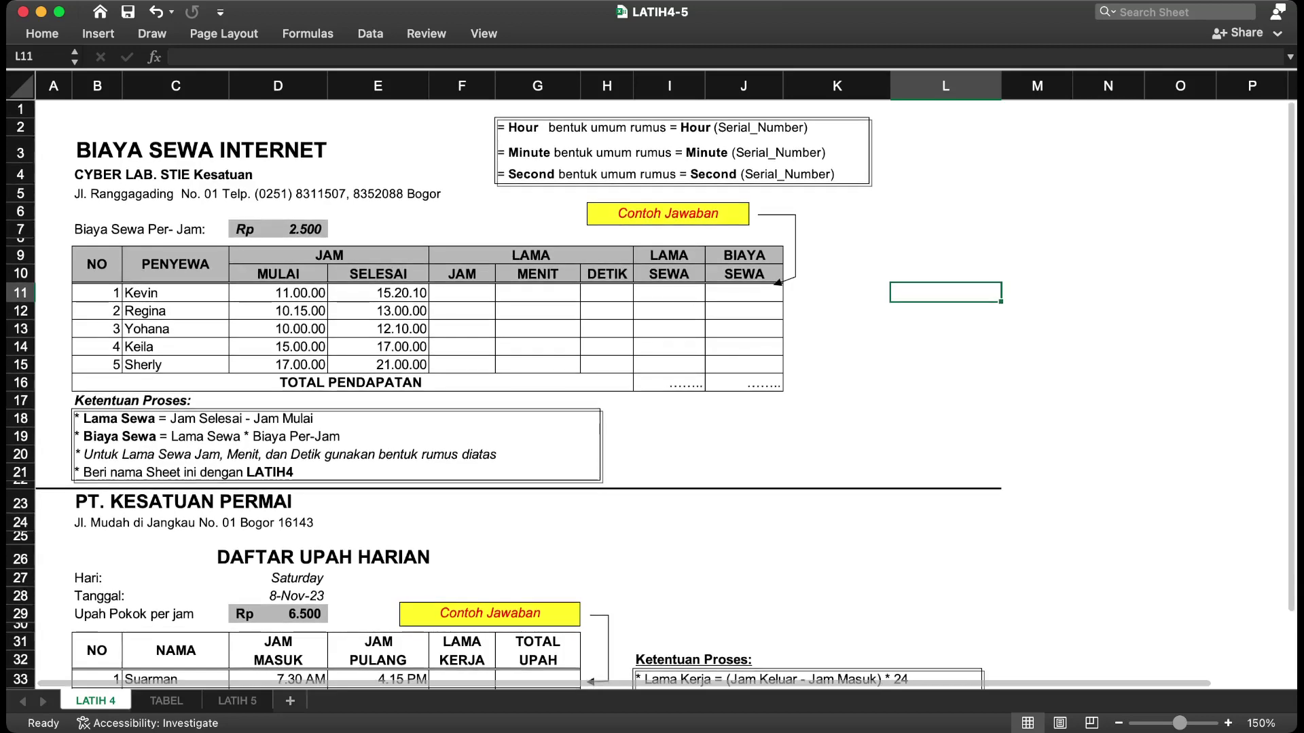
scroll(366, 212, "up", 1)
scroll(353, 244, "up", 5)
scroll(353, 244, "left", 3)
scroll(353, 244, "up", 2)
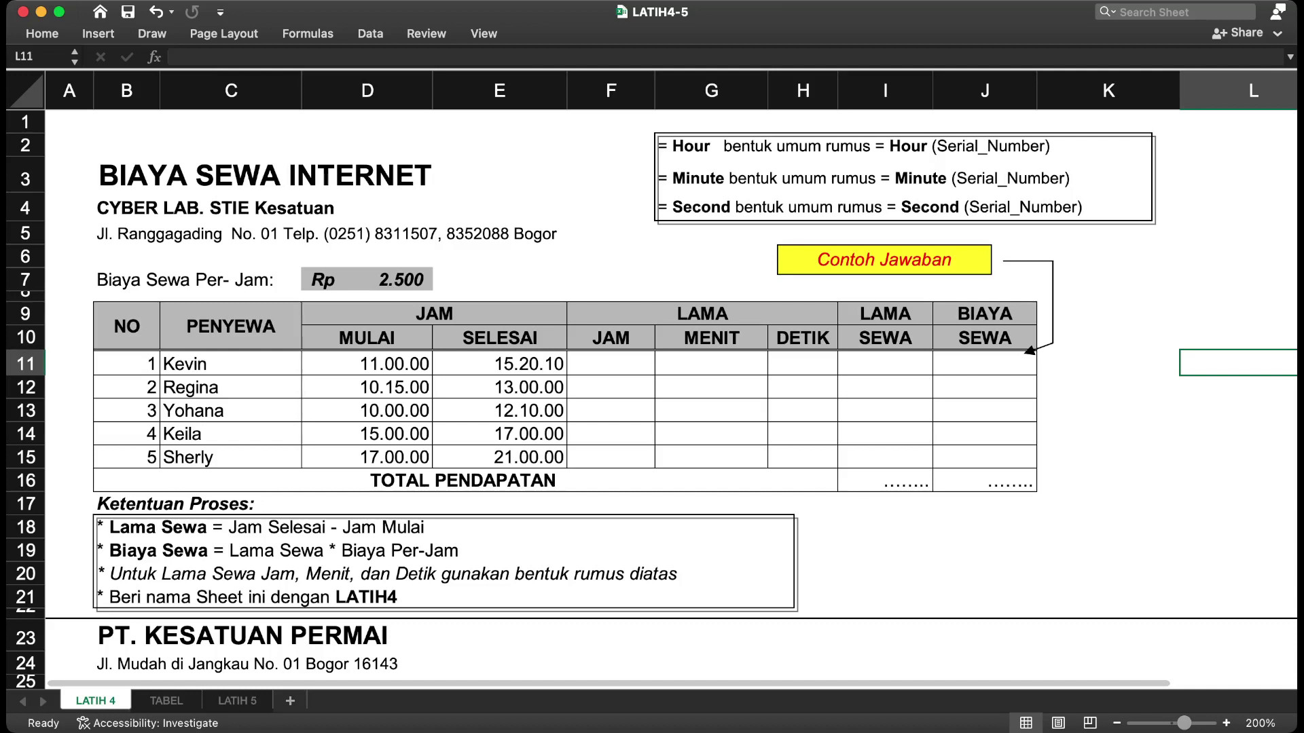
Step: Replace the dot separators in the first start time in D11 so the entry reads 11:00;00
left_click(366, 364)
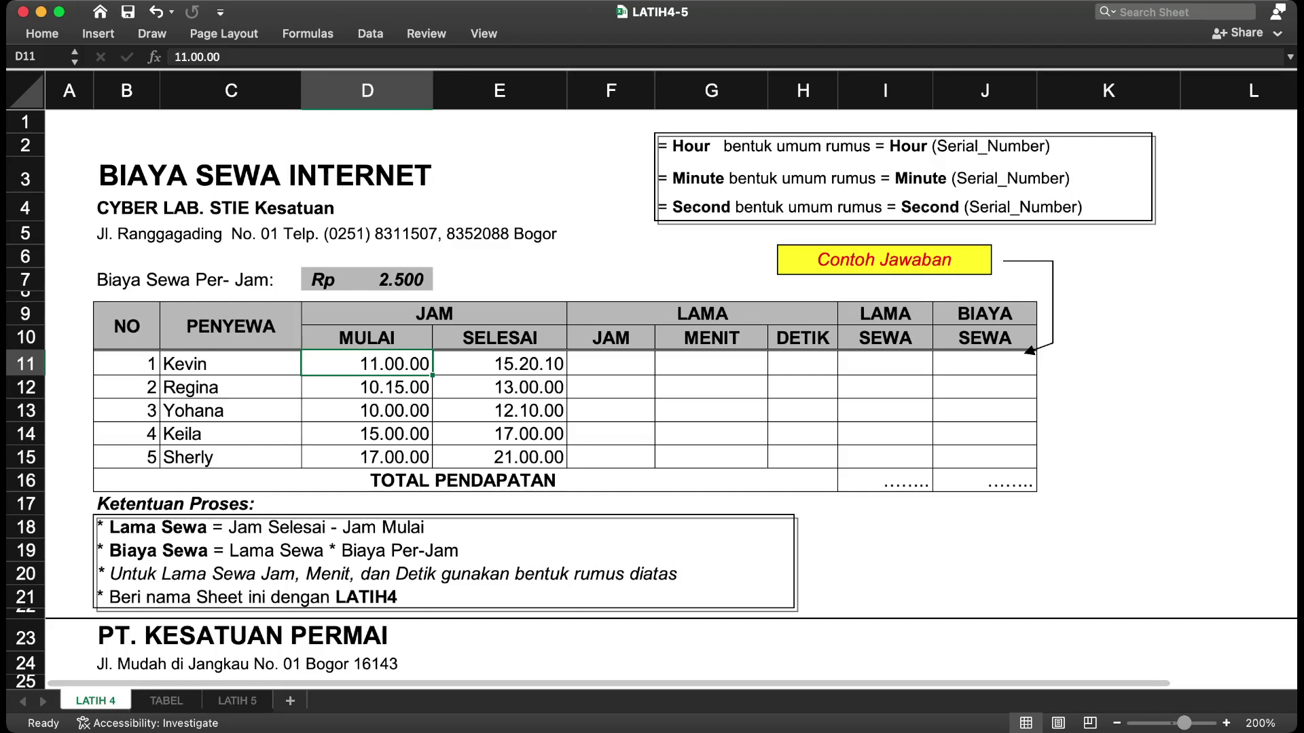
double_click(385, 363)
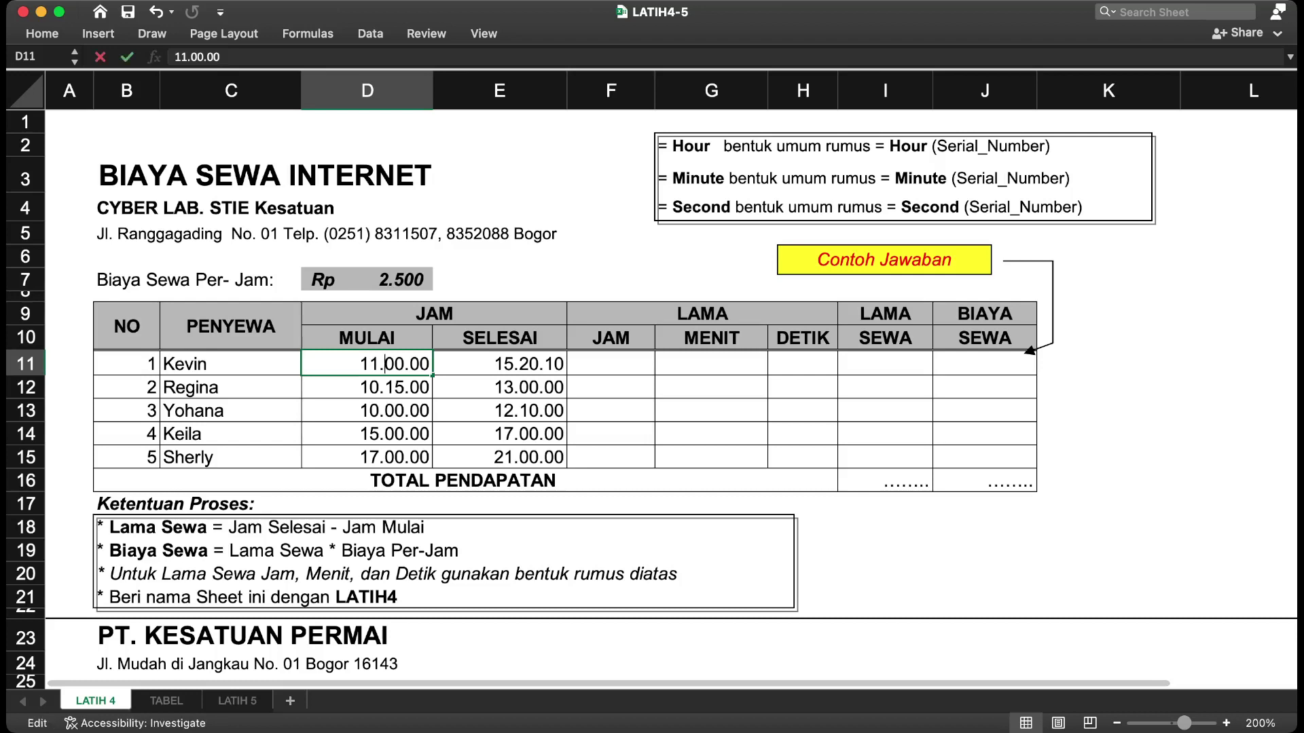
key("BackSpace")
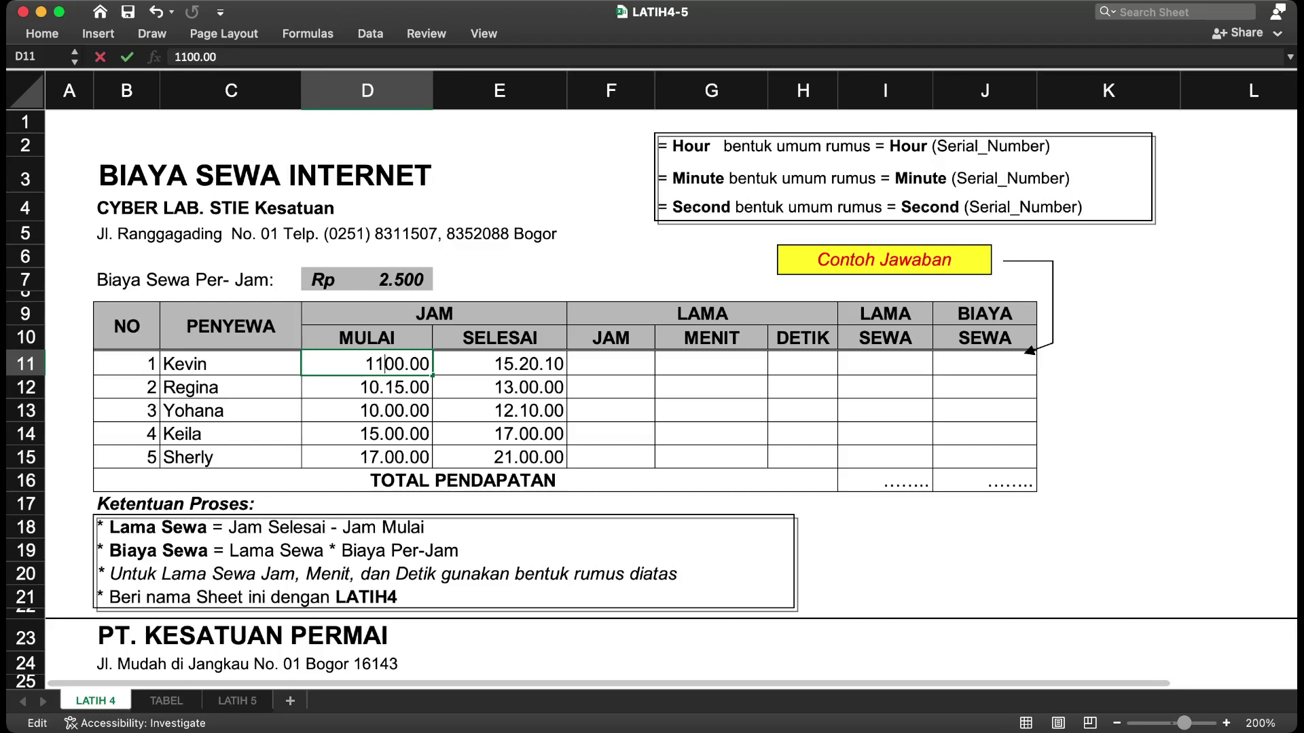
type(":")
left_click(407, 364)
key("Delete")
type(";")
key("Return")
key("Up")
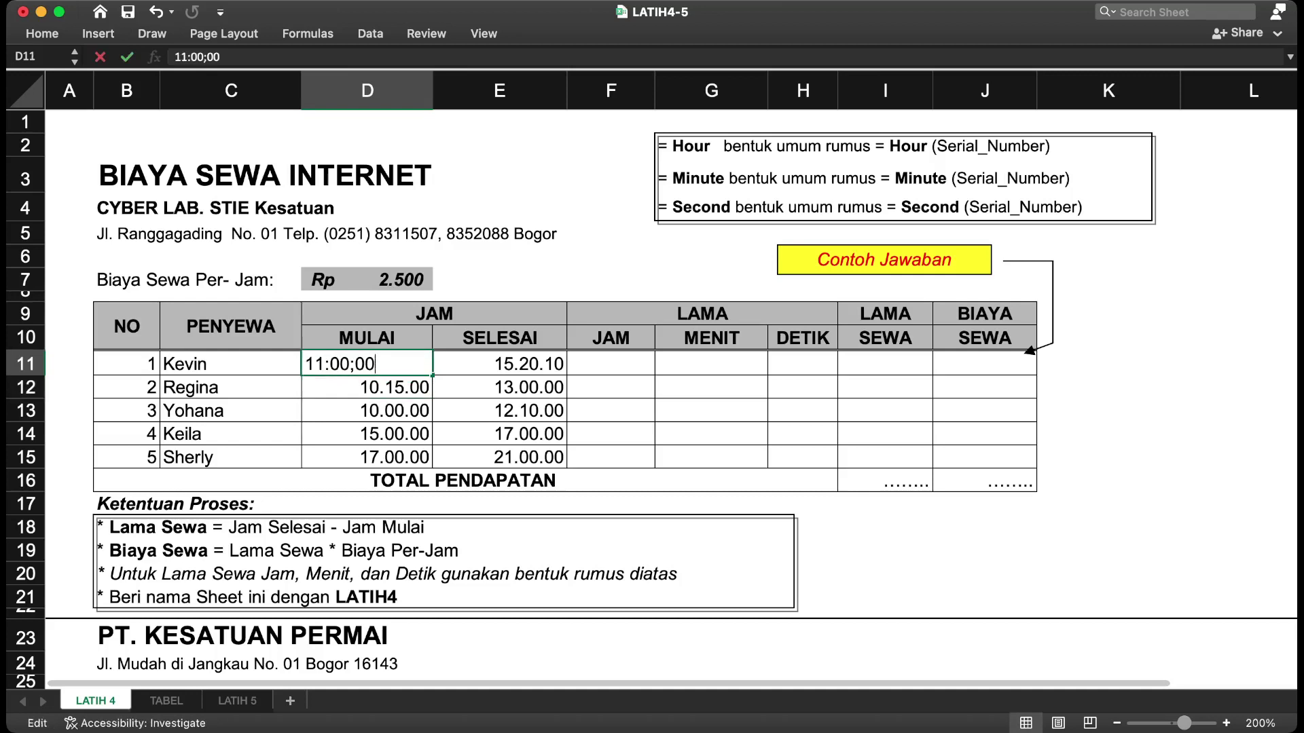
Step: Correct the second separator in D11 so the start time is entered as 11:00:00
key("Left")
key("Right")
key("F2")
key("Left")
key("Left")
key("BackSpace")
type(":")
key("Return")
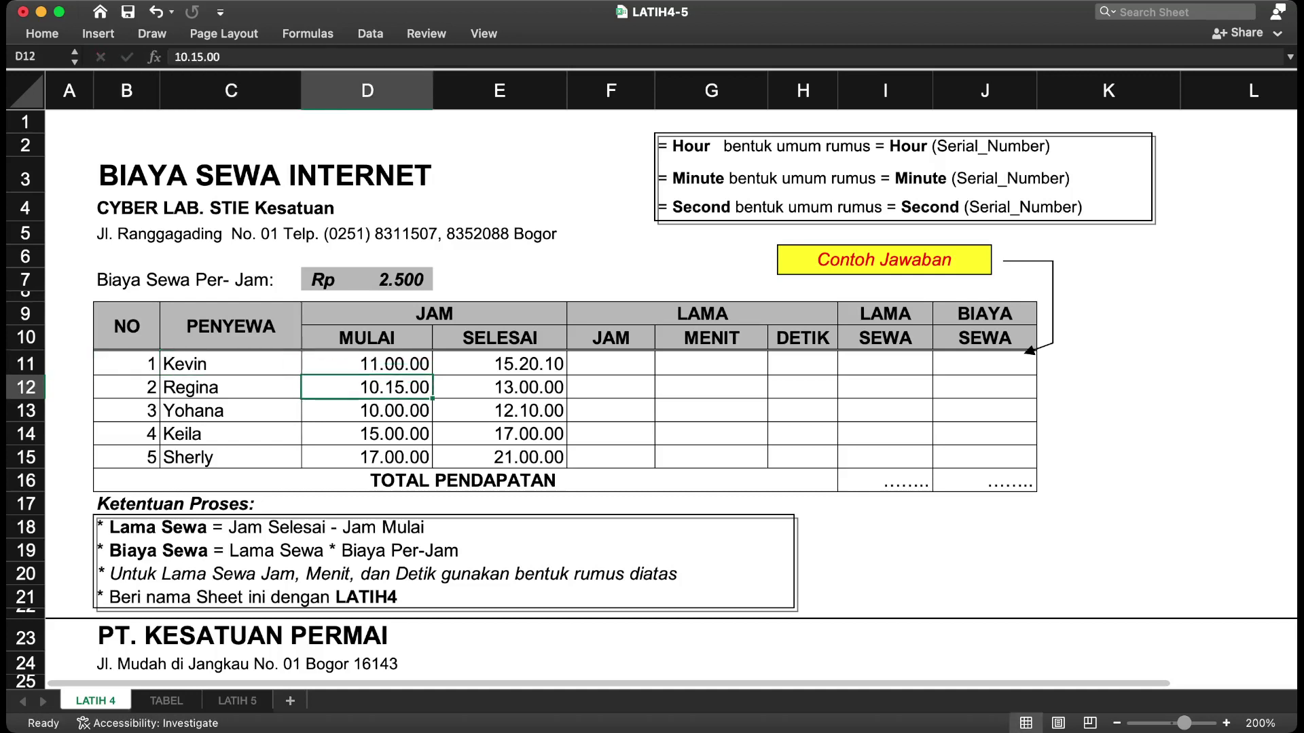
key("Up")
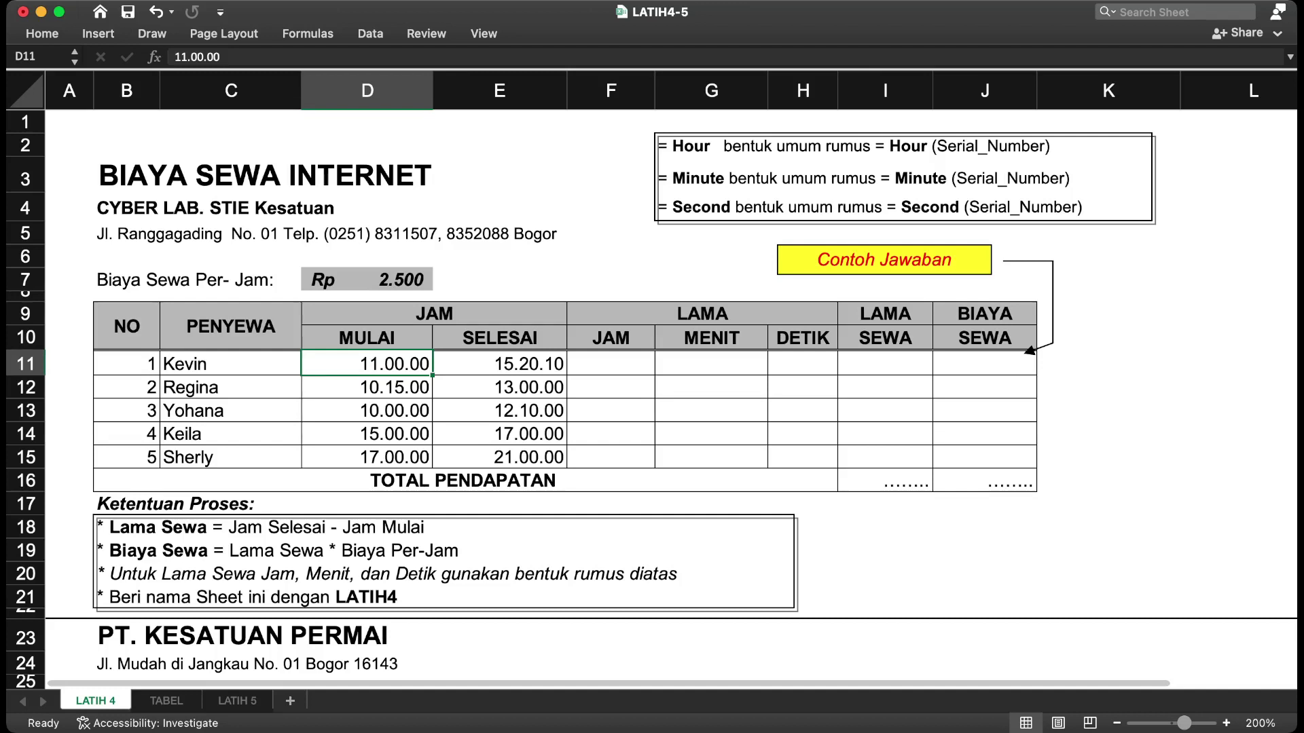
key("Right")
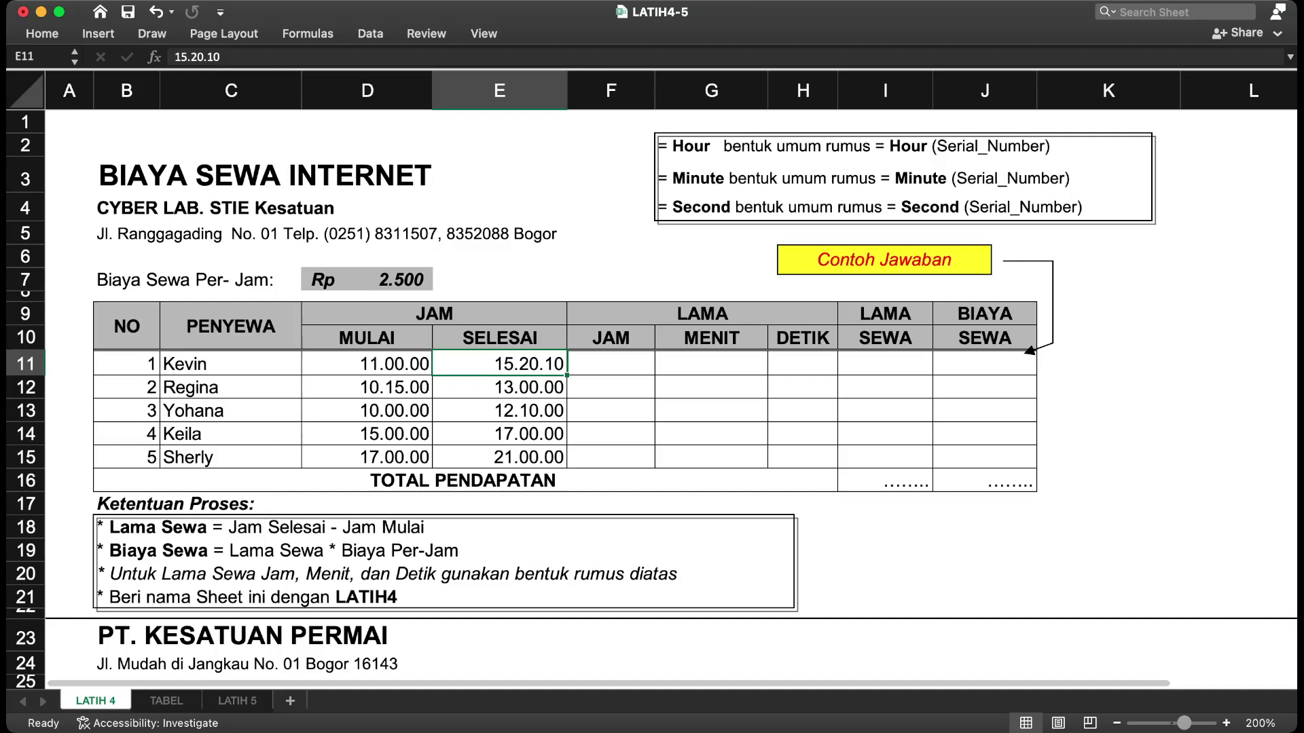
left_click(711, 364)
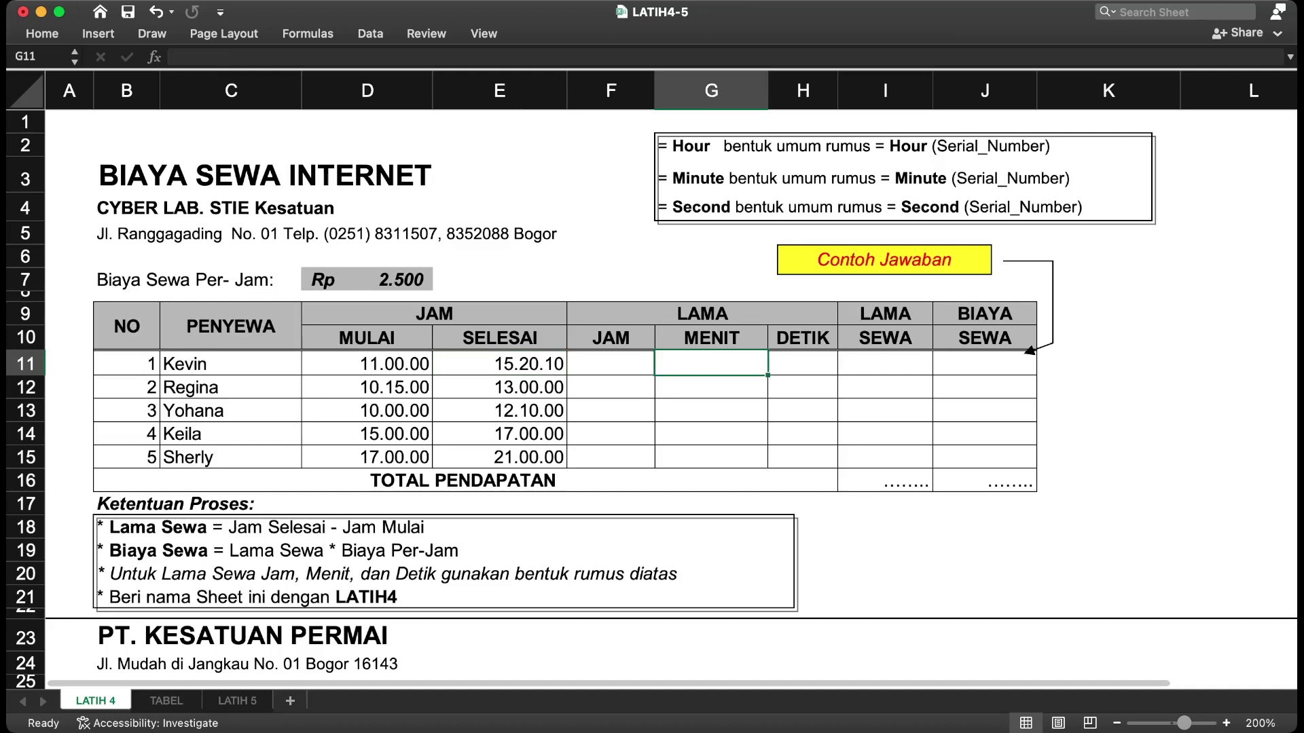
left_click(802, 364)
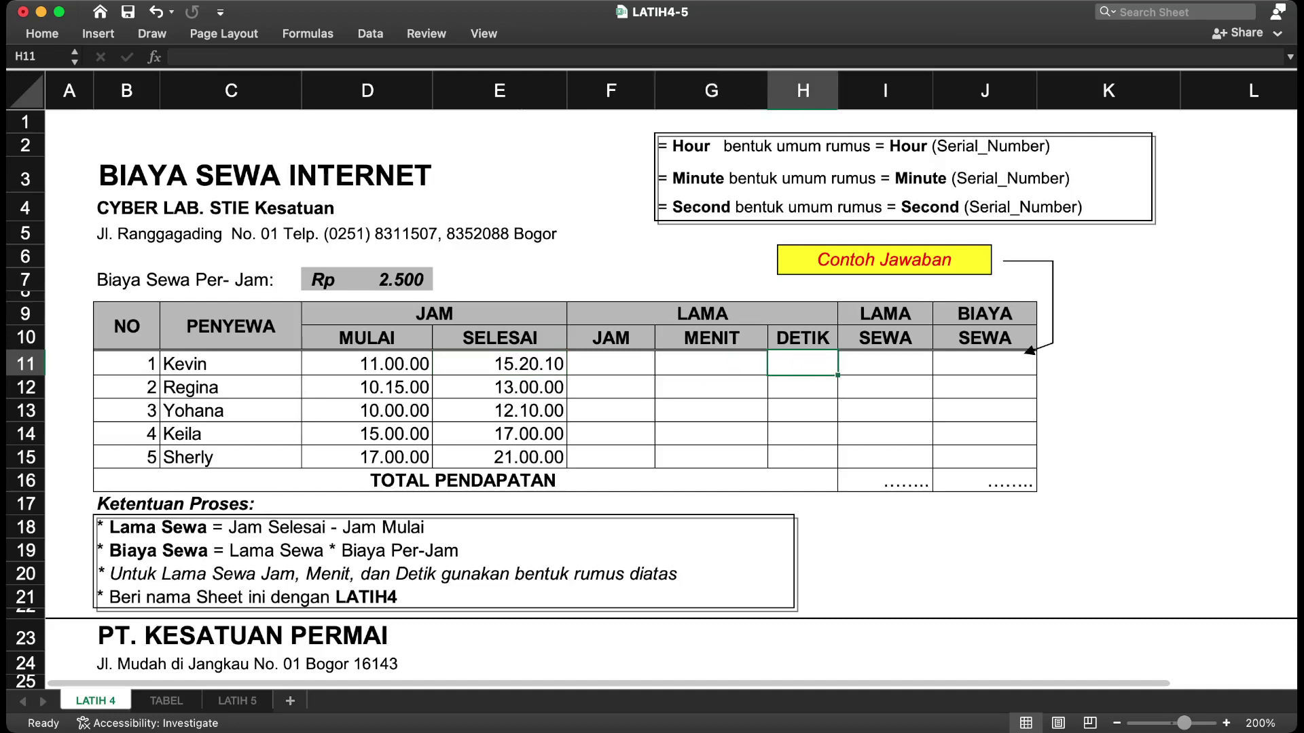
Step: Enter the formula =E11-D11 in F11 to subtract the first renter's start time from the end time
left_click(610, 364)
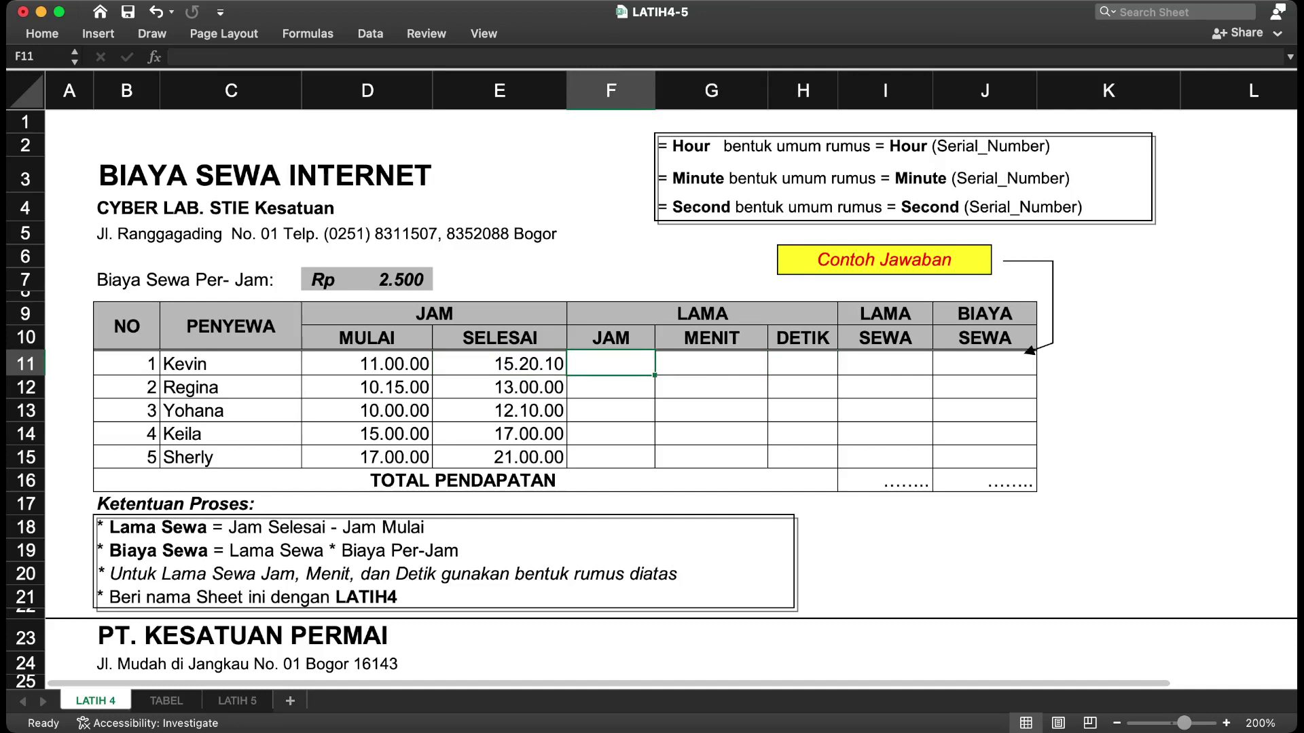
type("=")
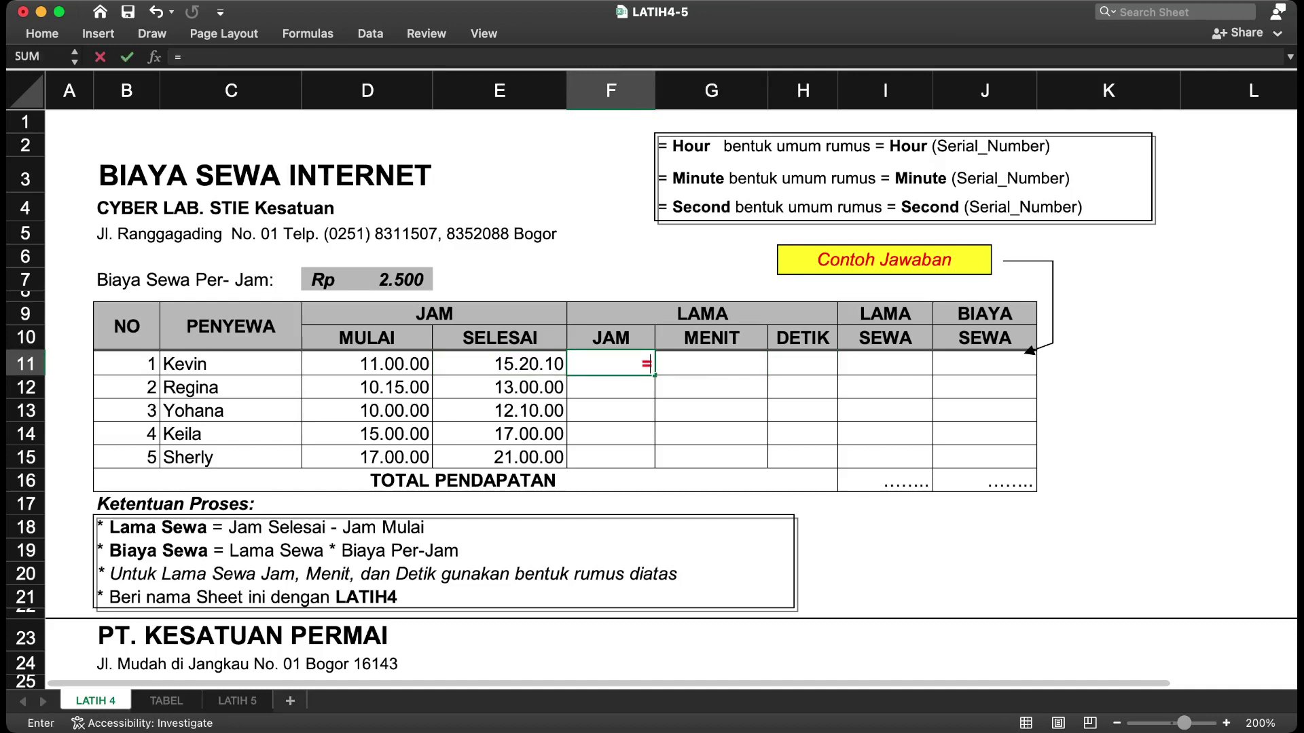
left_click(499, 364)
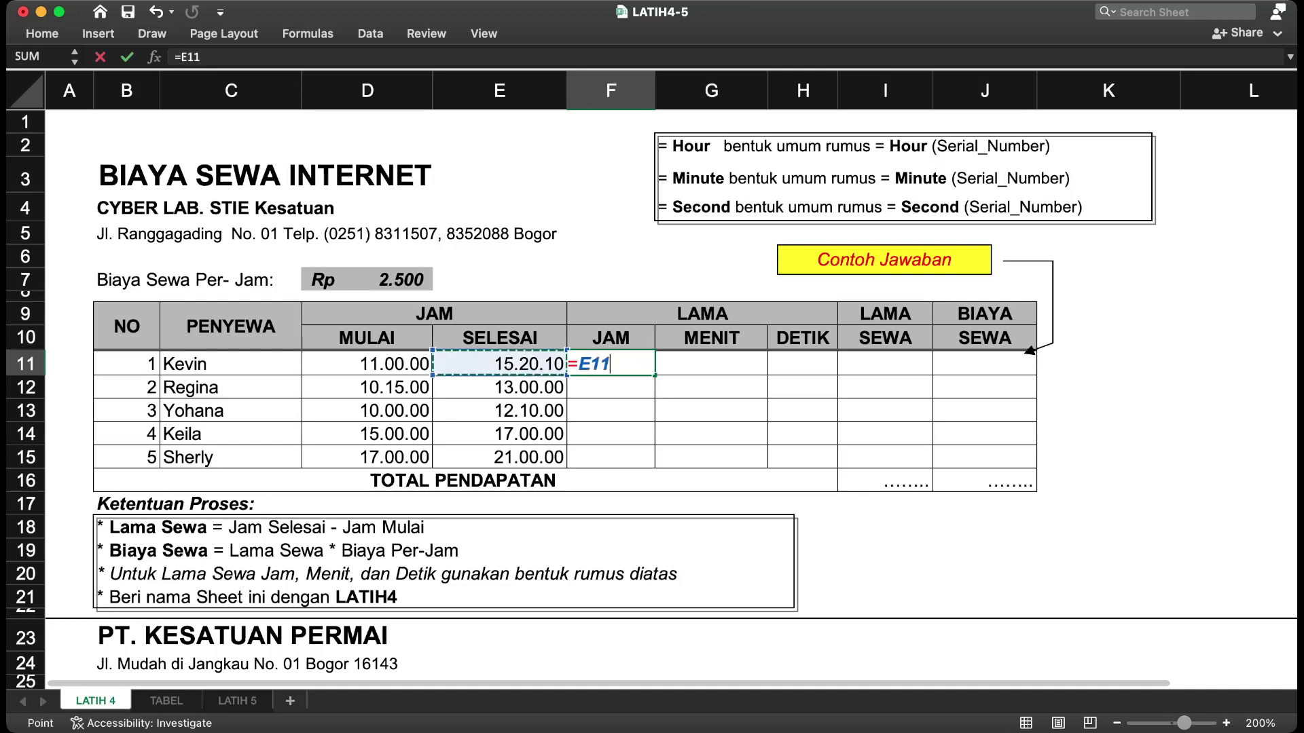
type("-")
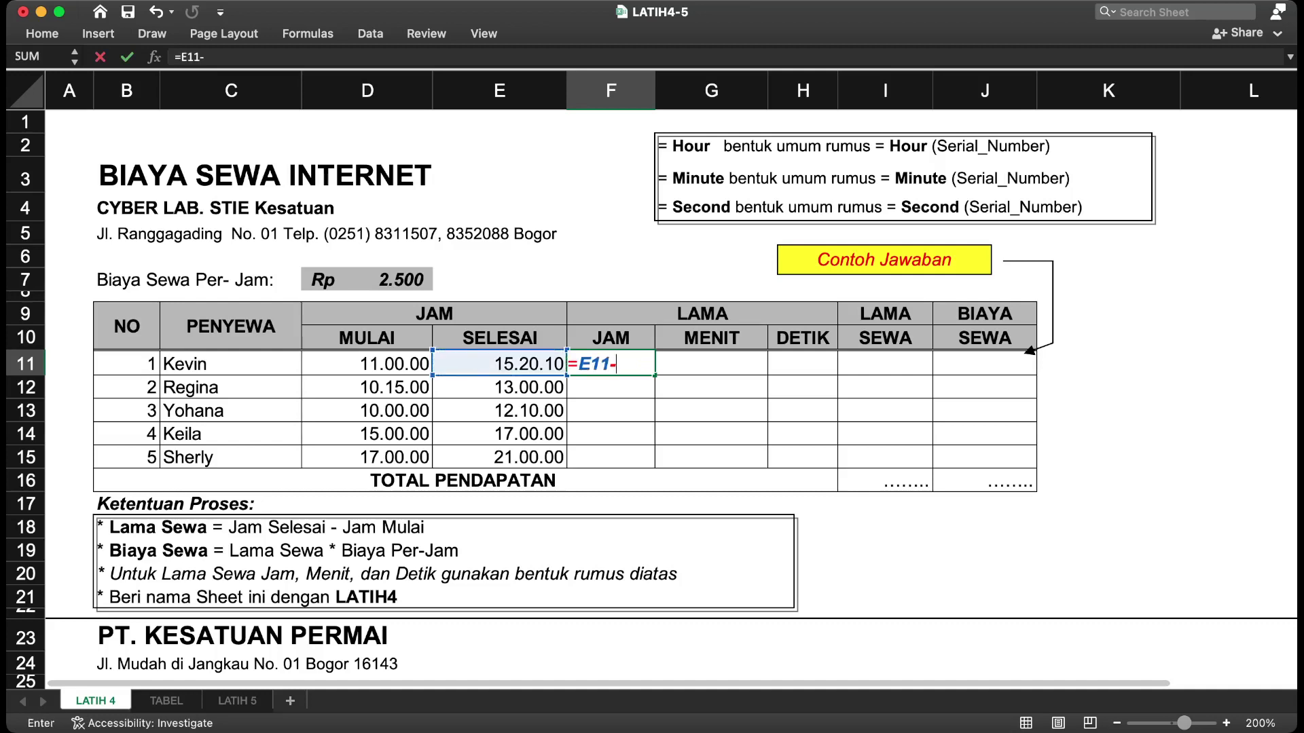
left_click(367, 364)
key("Return")
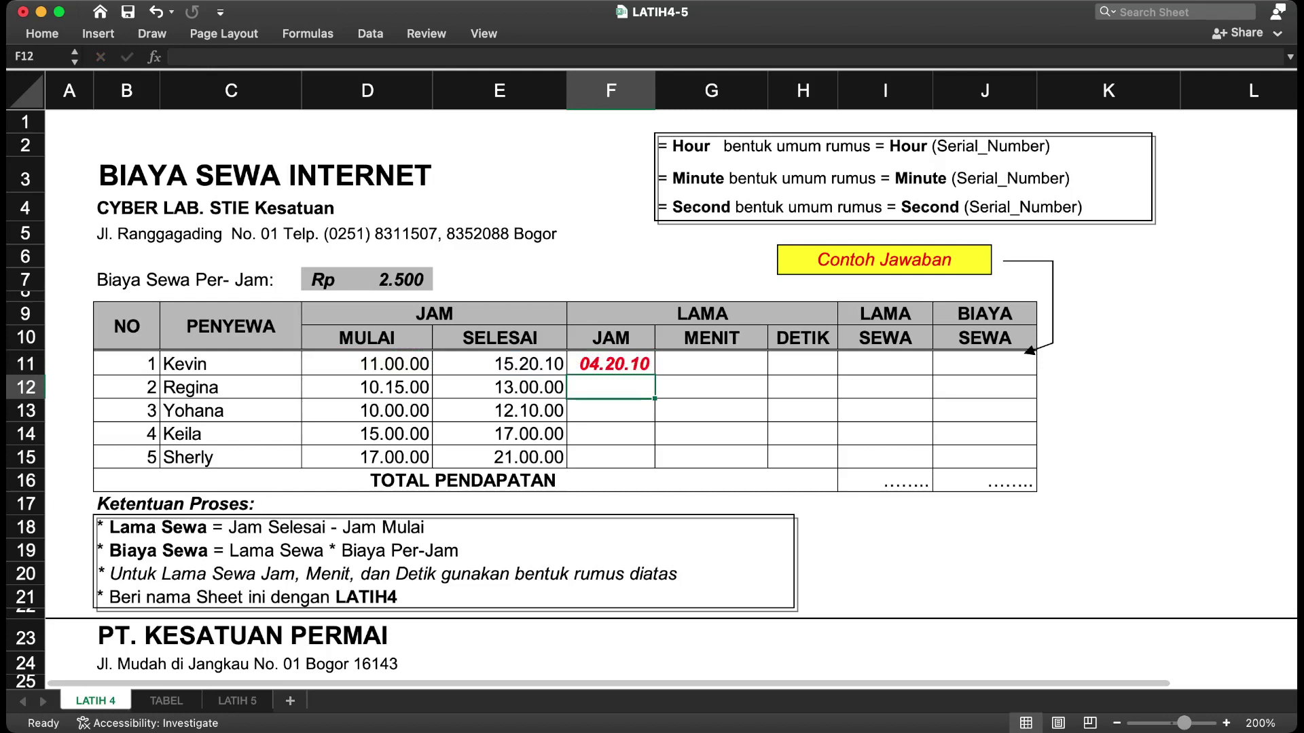
Step: Wrap the time difference in F11 in the HOUR function so the formula is =HOUR(E11-D11)
left_click(611, 364)
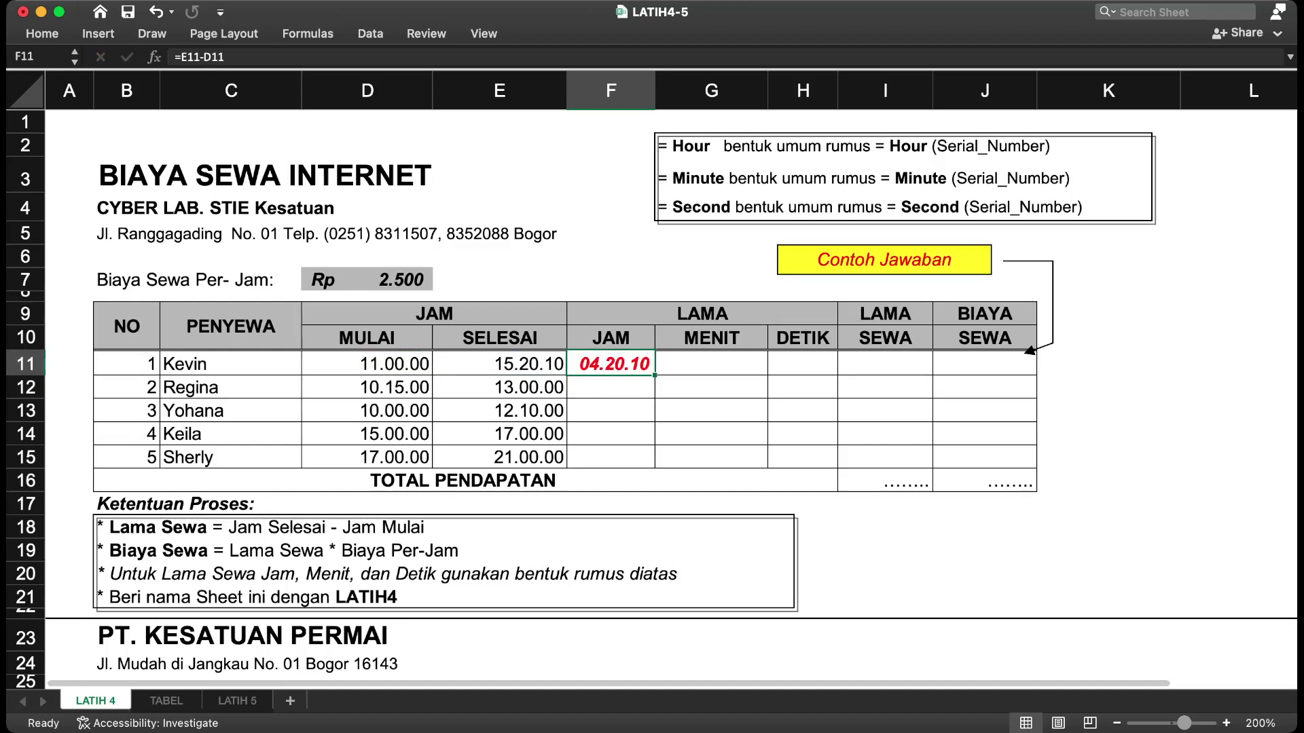
double_click(610, 364)
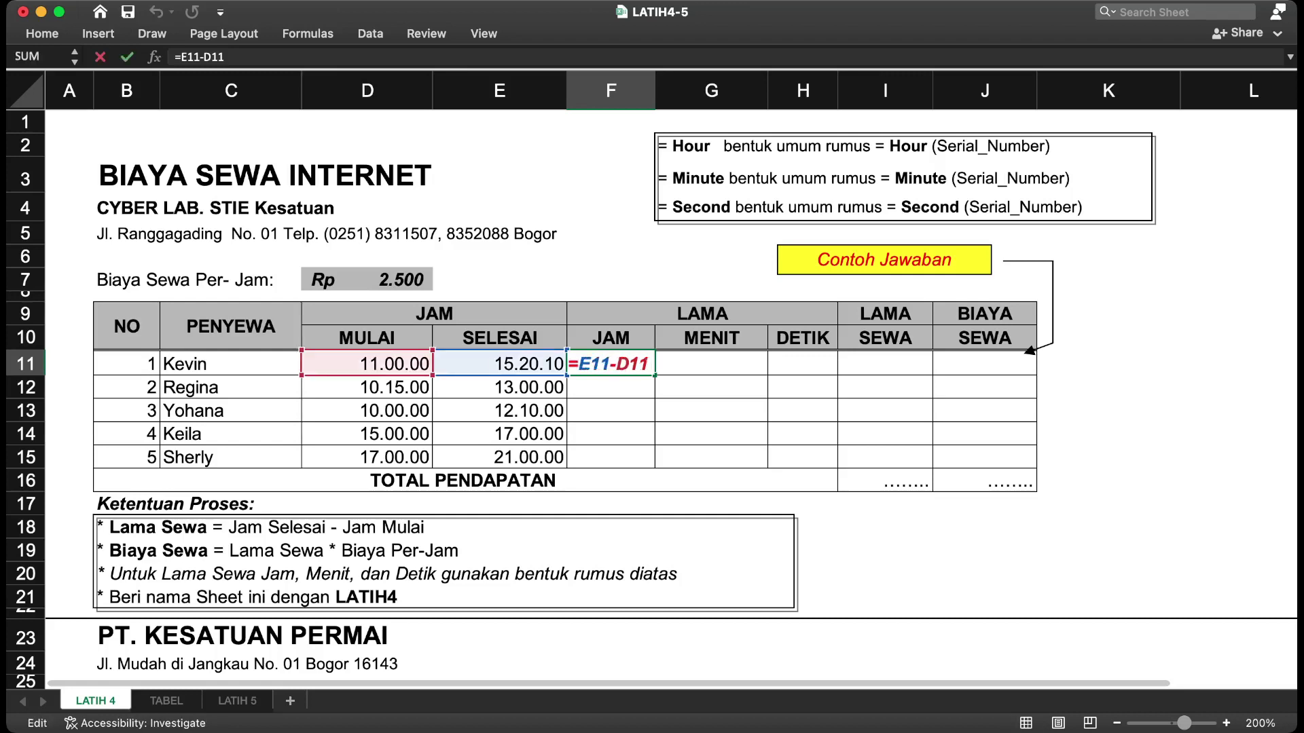
key("Left")
type("hour(")
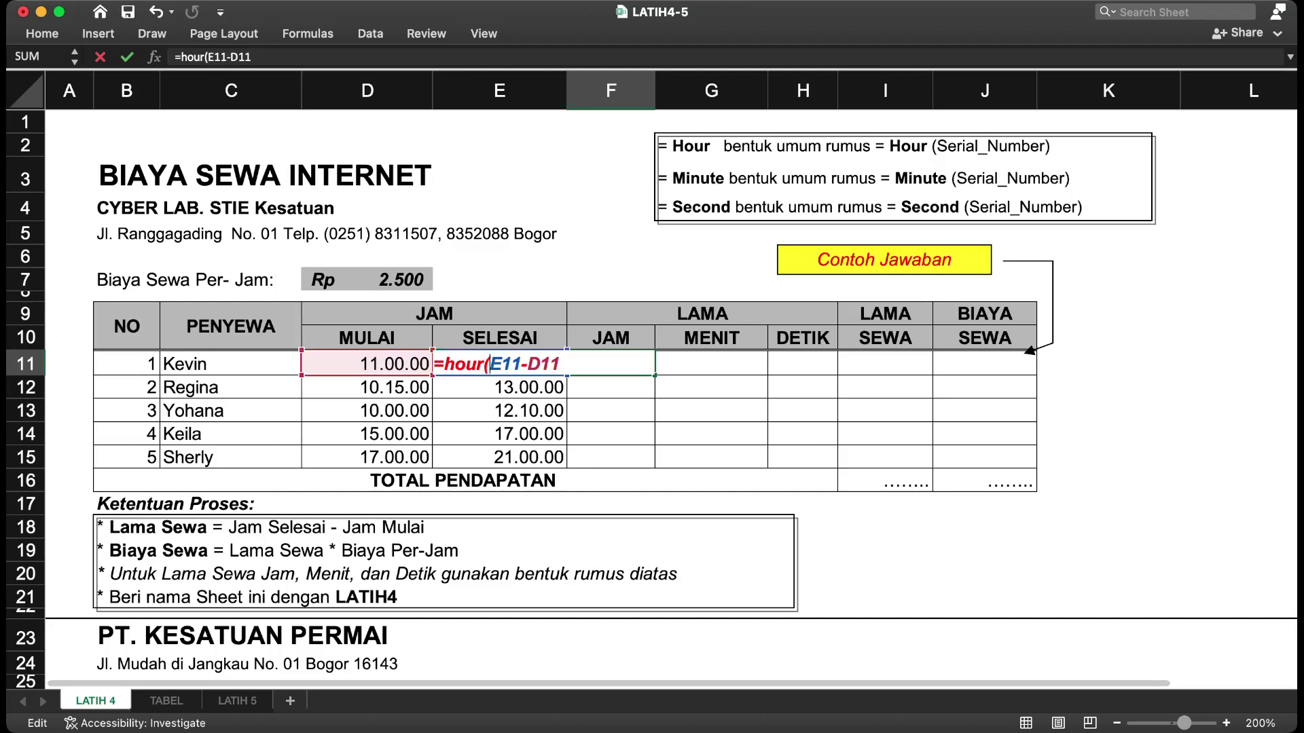
key("Right")
key("Right")
key("Right")
key("Right")
key("Right")
key("Right")
key("Right")
key("Return")
Step: Format the hour result in F11 with the comma-style Accounting number format, without decimals
key("Up")
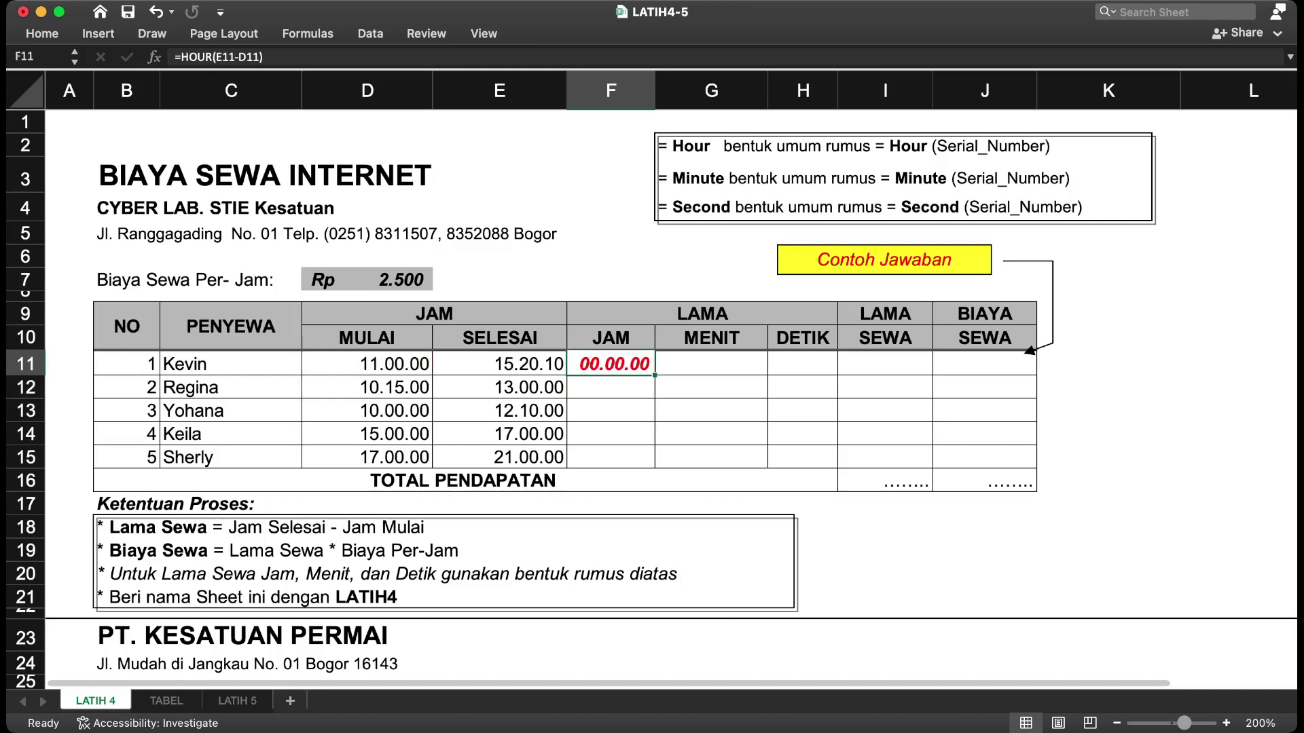
key("alt+super+r")
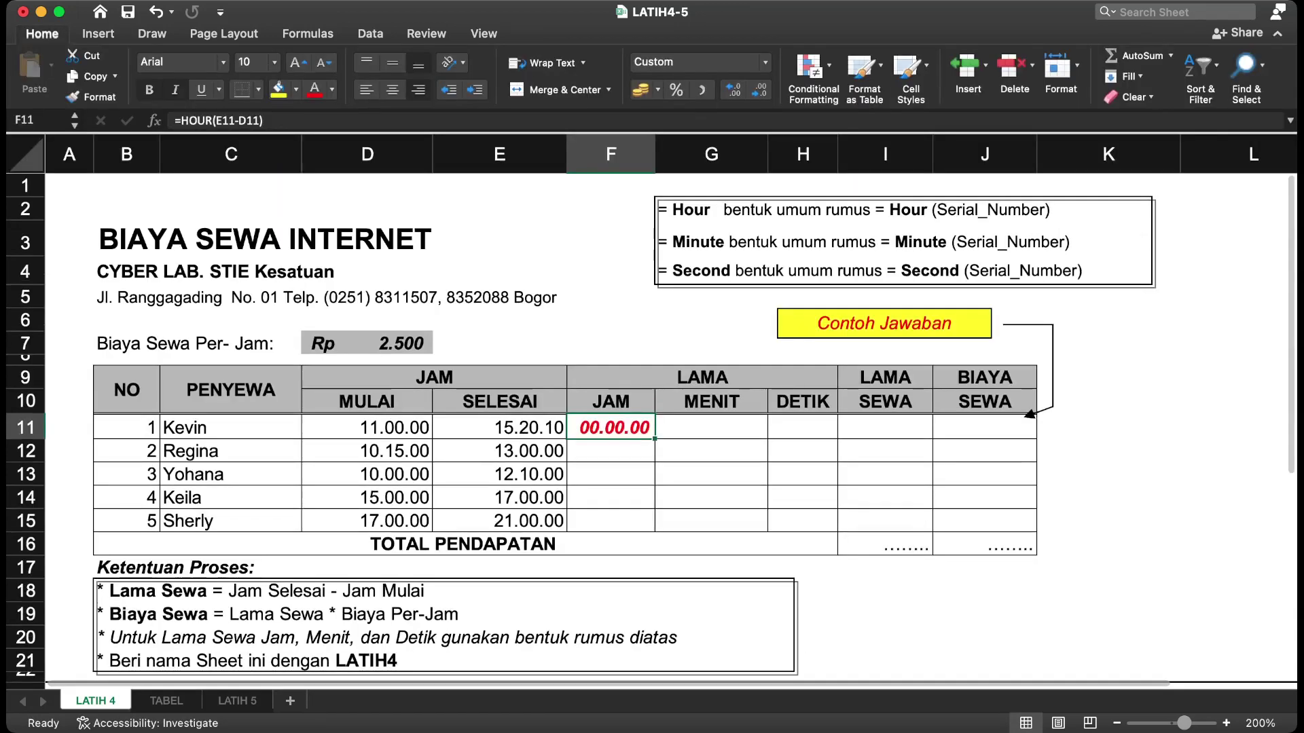
left_click(702, 89)
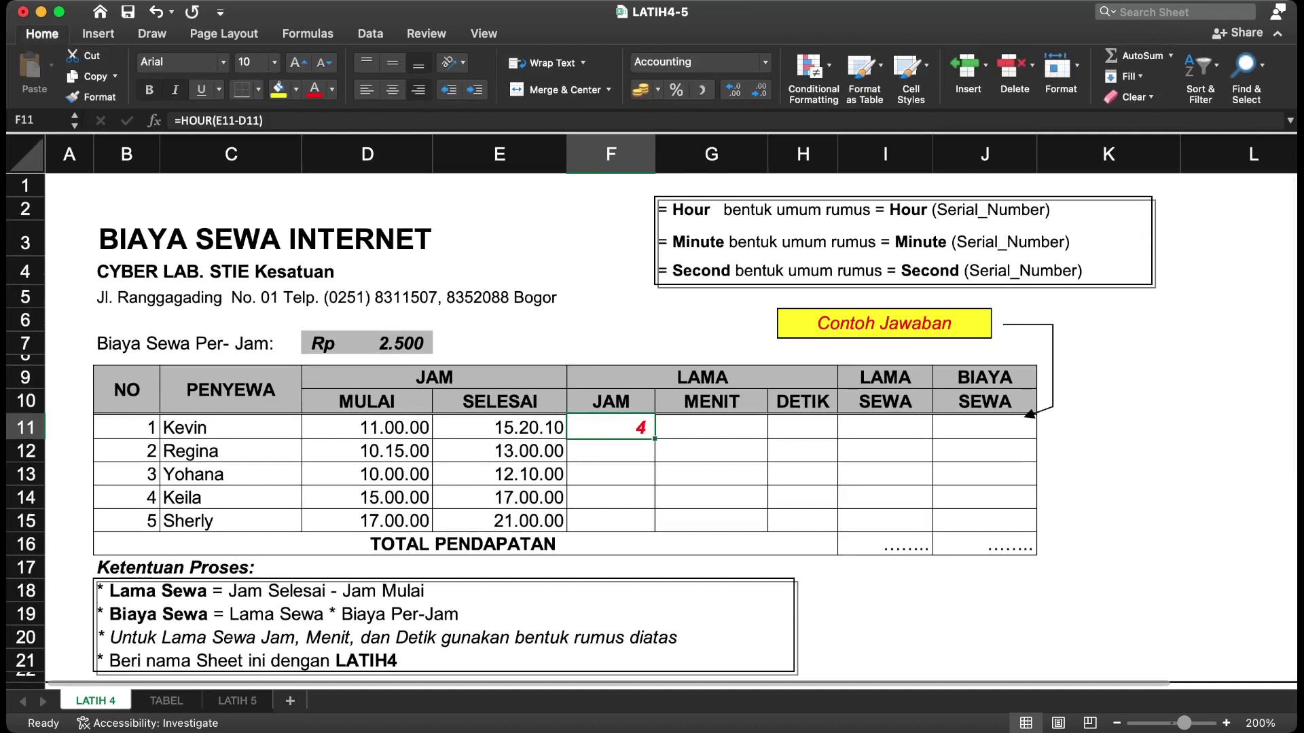
Step: Enter the formula =MINUTE(E11-D11) in G11 to get the minutes of the first rental
left_click(711, 427)
type("=MINUTE(")
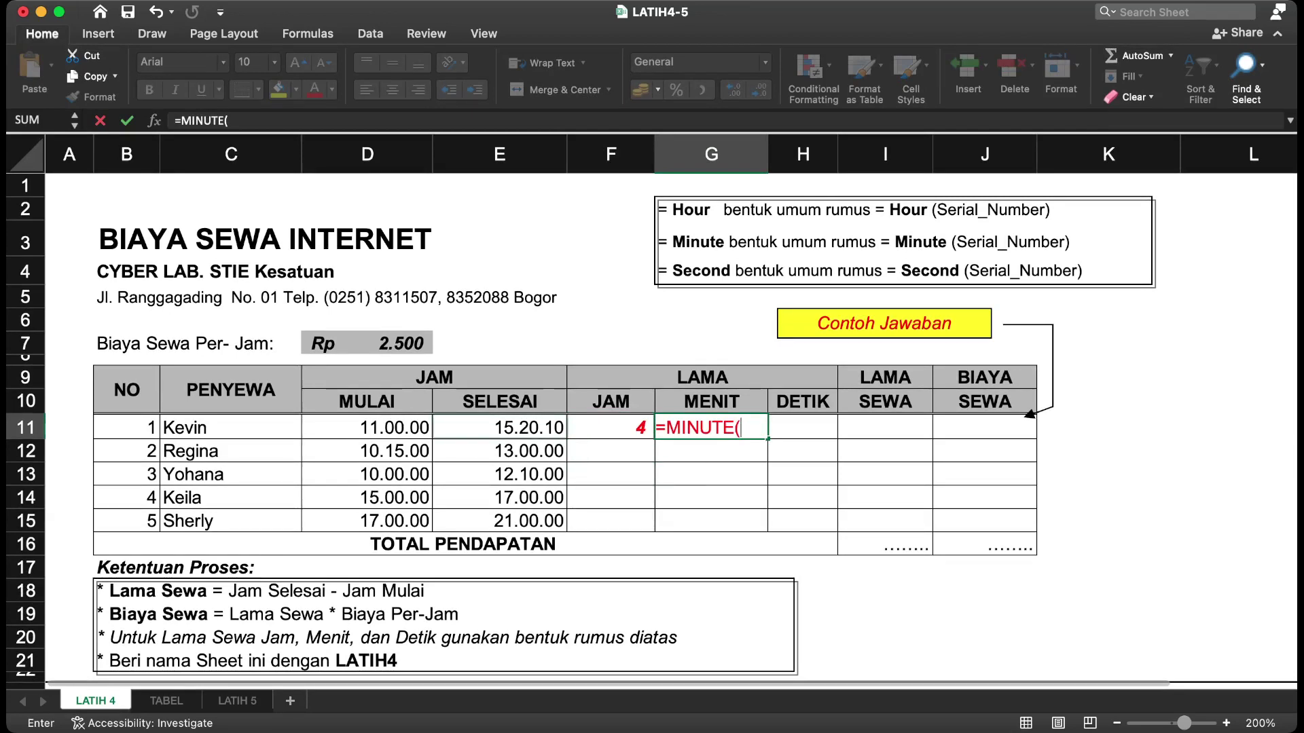
left_click(500, 428)
type("-")
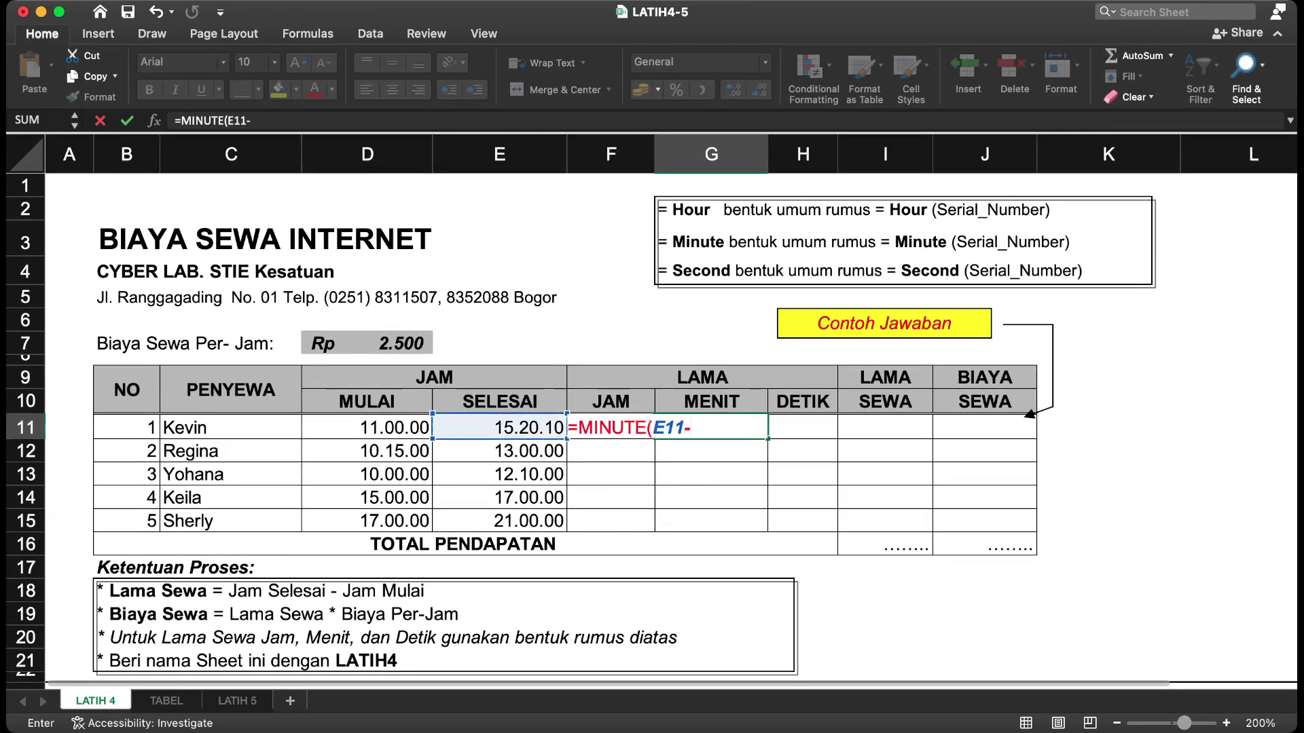
left_click(367, 428)
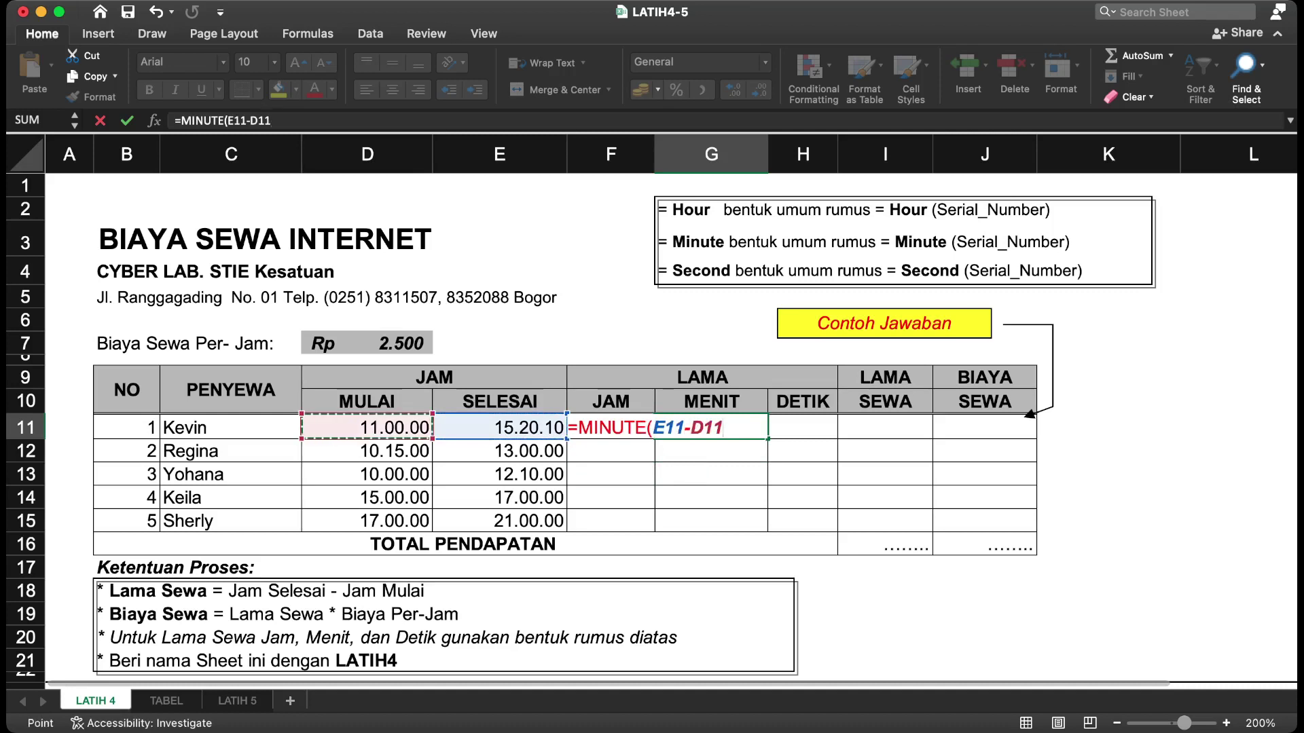
type(")")
key("Return")
key("Up")
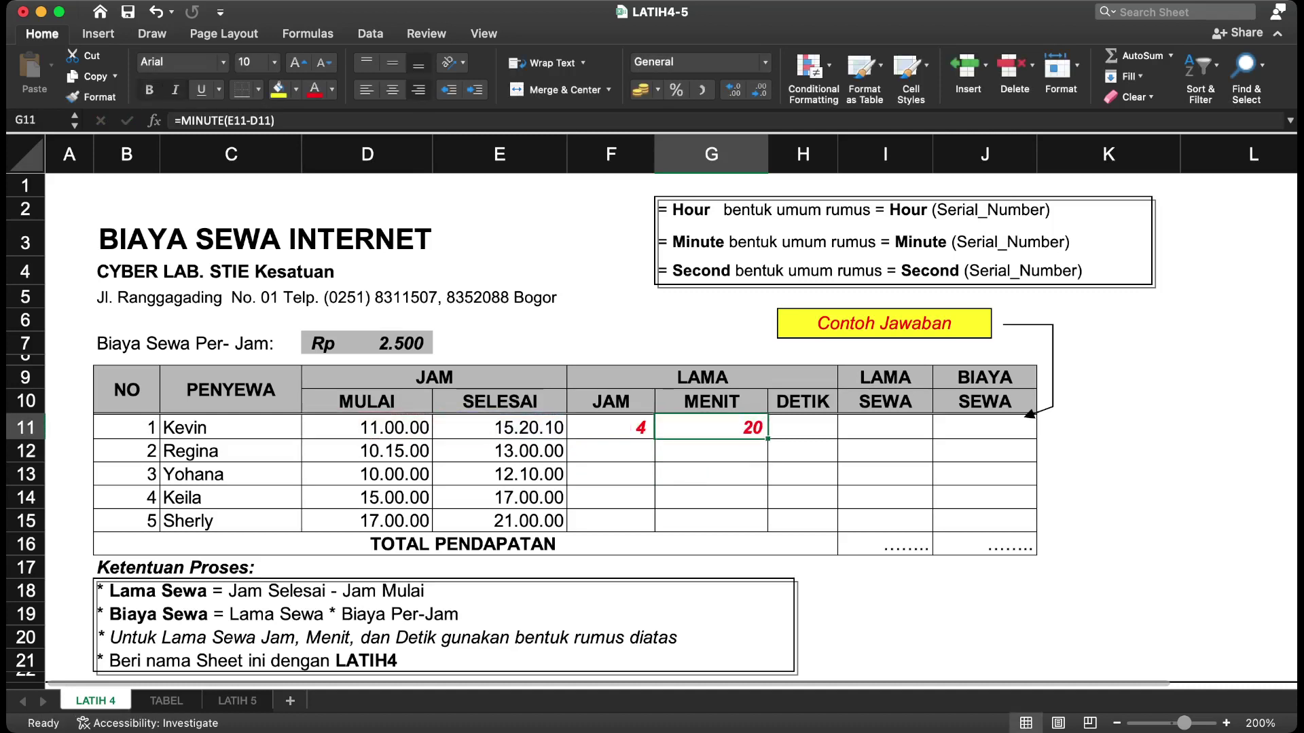
Step: Enter the formula =SECOND(E11-D11) in H11 to get the seconds of the first rental
key("Right")
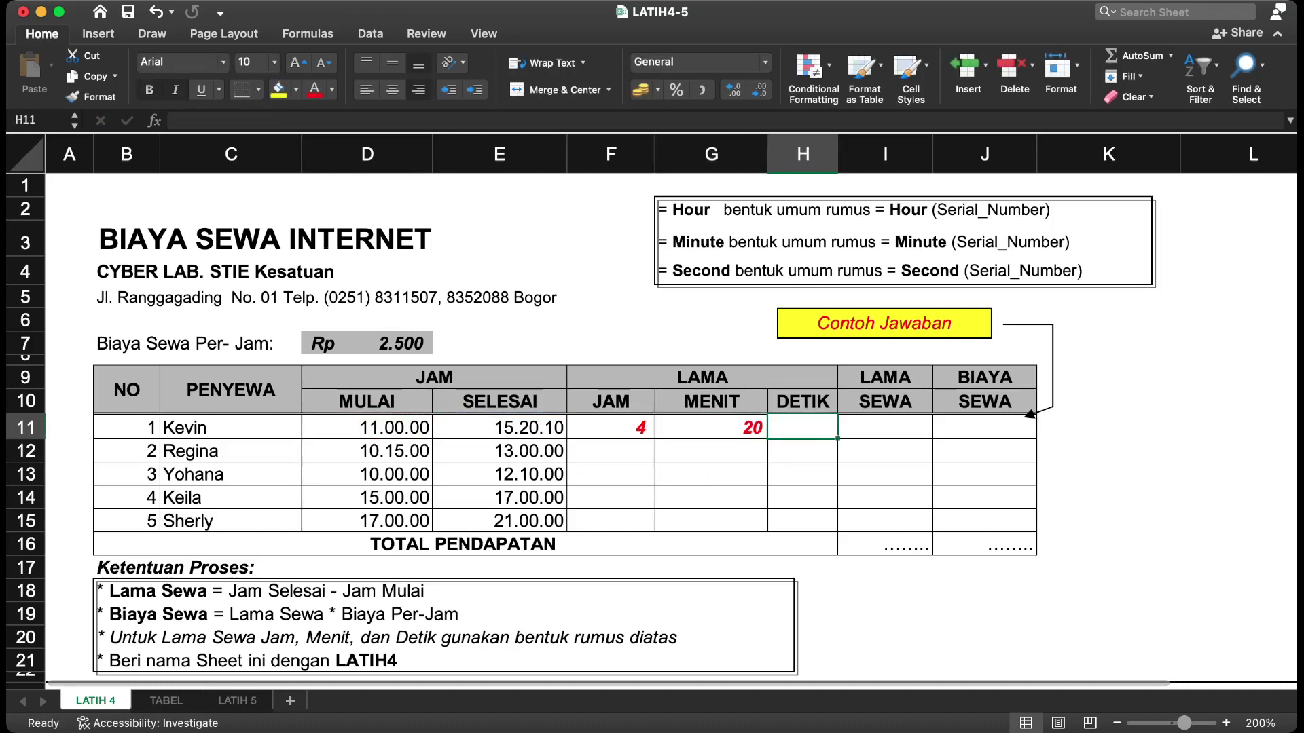
type("=")
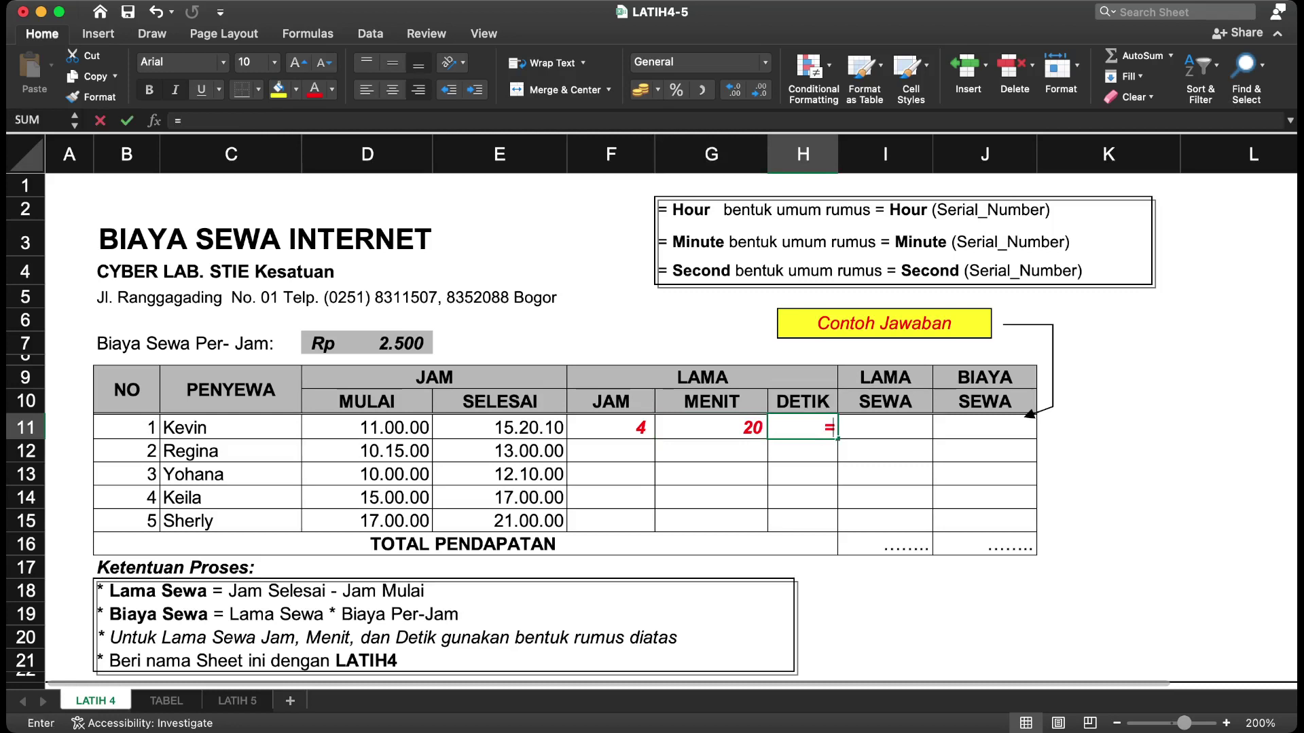
type("SECOND(")
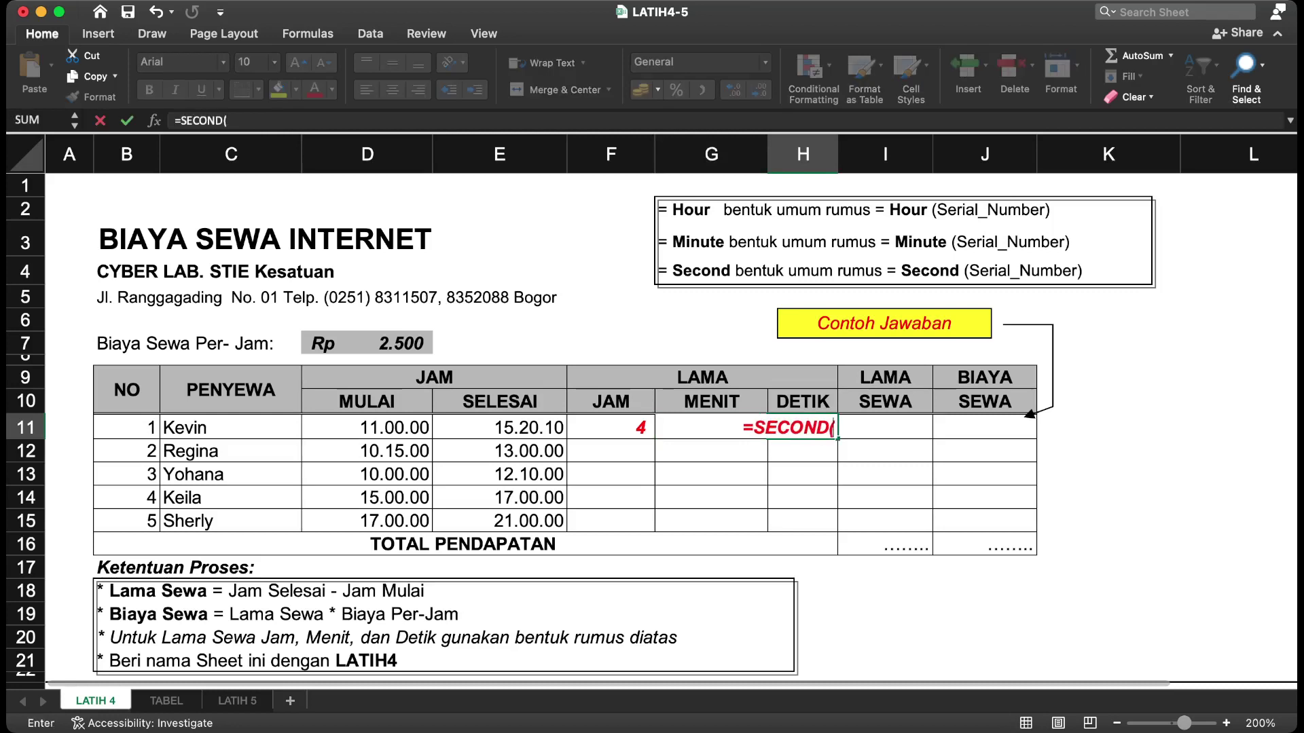
key("Down")
key("Up")
key("Left")
key("Left")
key("Left")
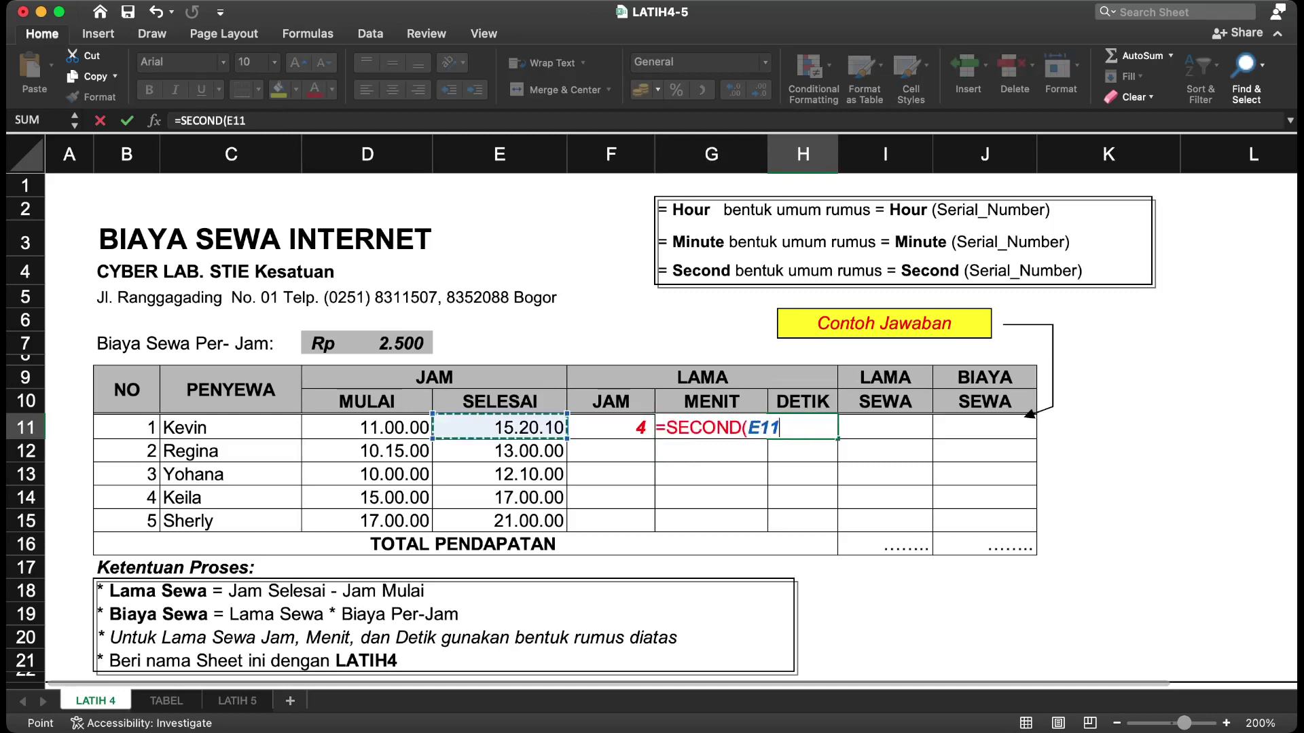
type("-")
key("Left")
key("Left")
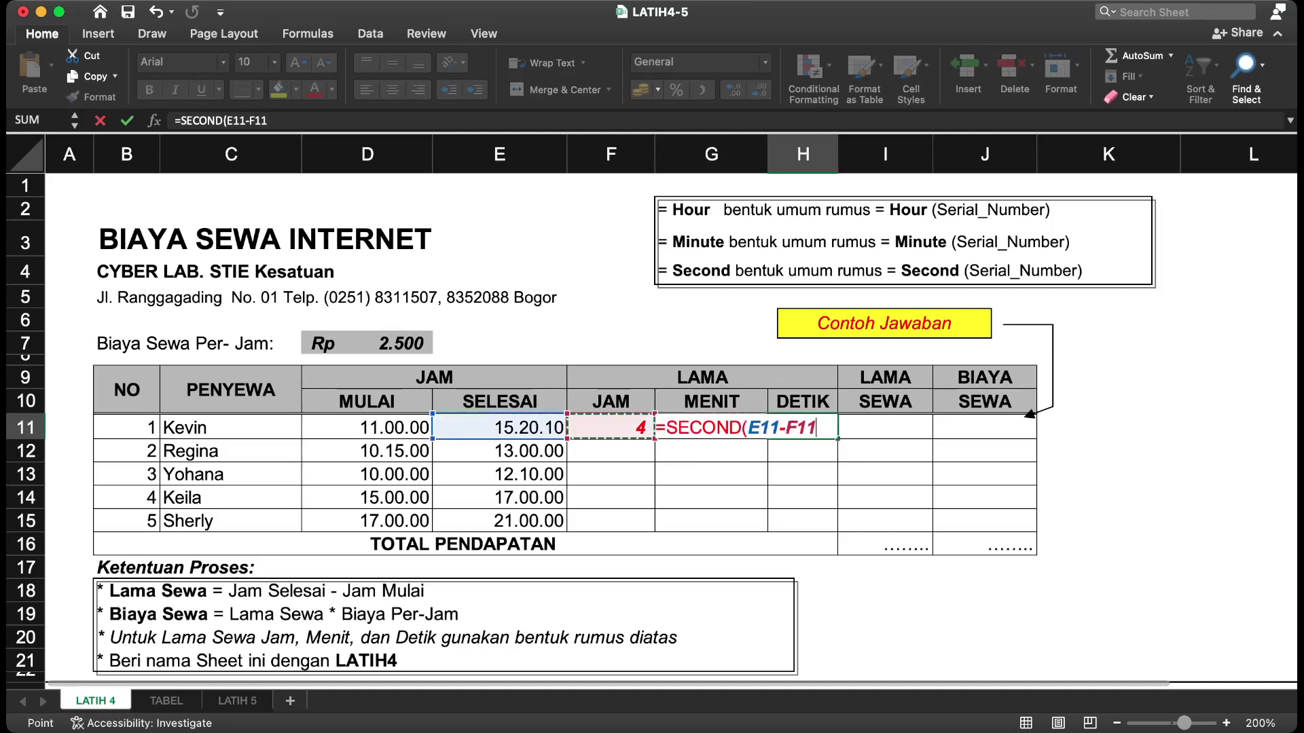
key("Left")
key("Left")
type(")")
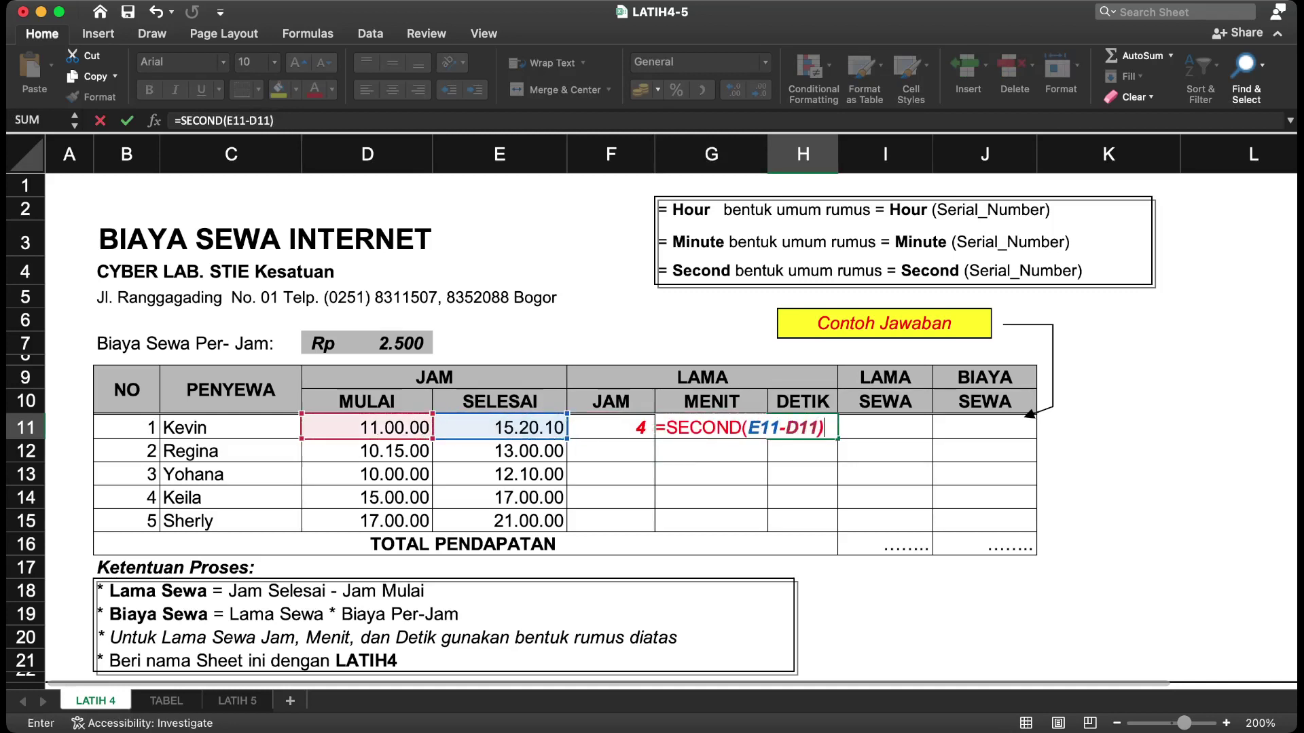
key("Return")
key("Up")
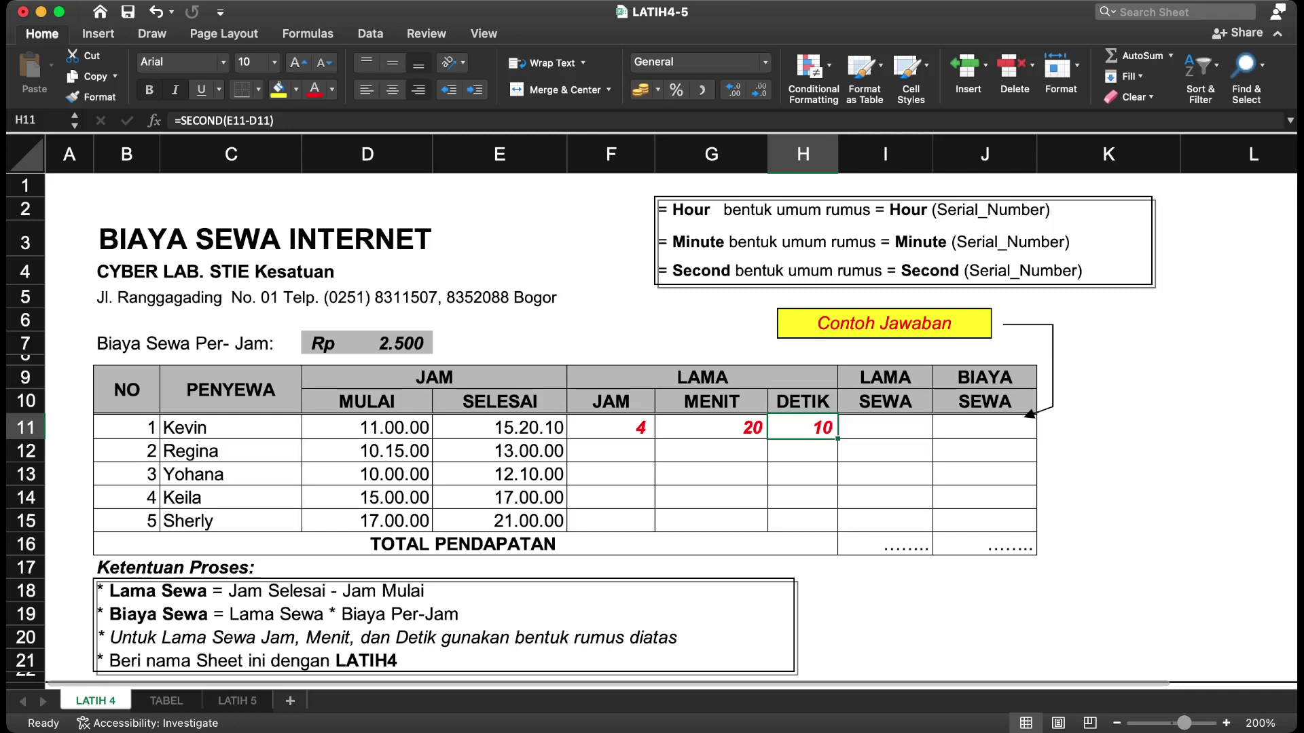
left_click(1109, 427)
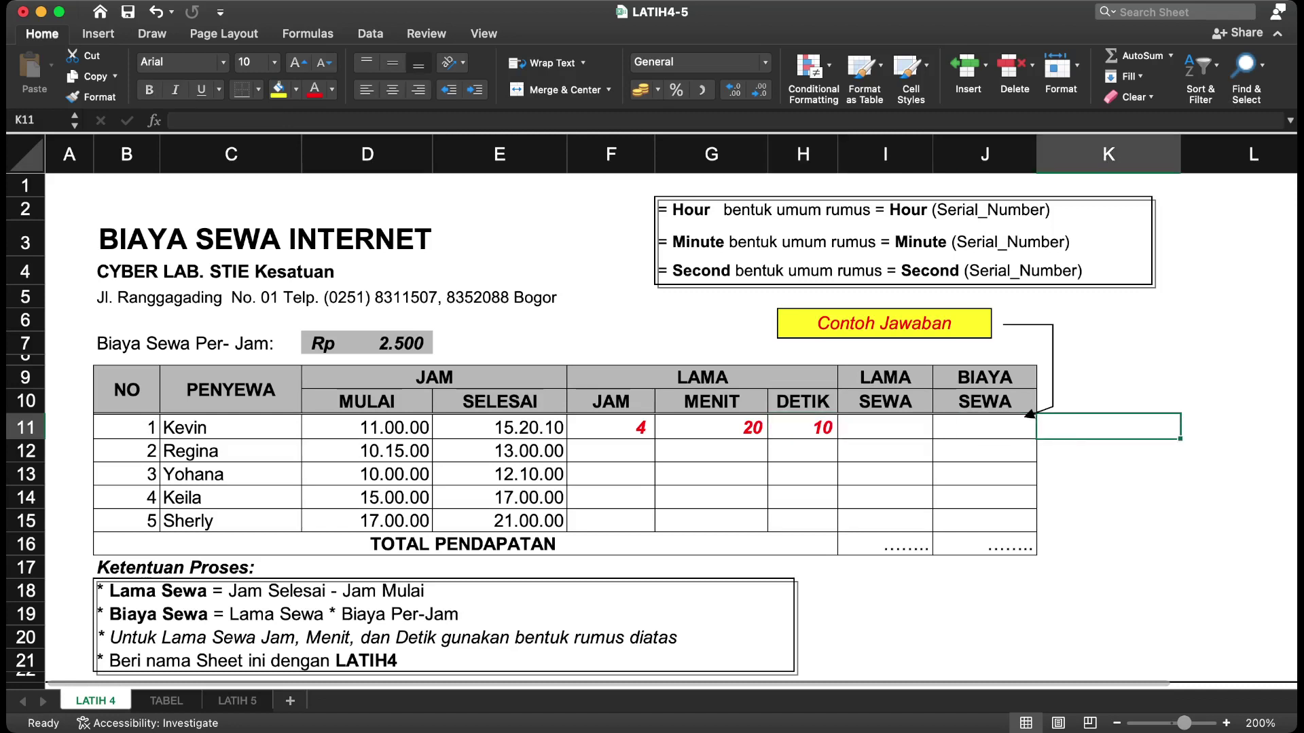
Step: Test the HOUR function on a single time by entering =HOUR(E11) in the blank cell I18
left_click(1238, 427)
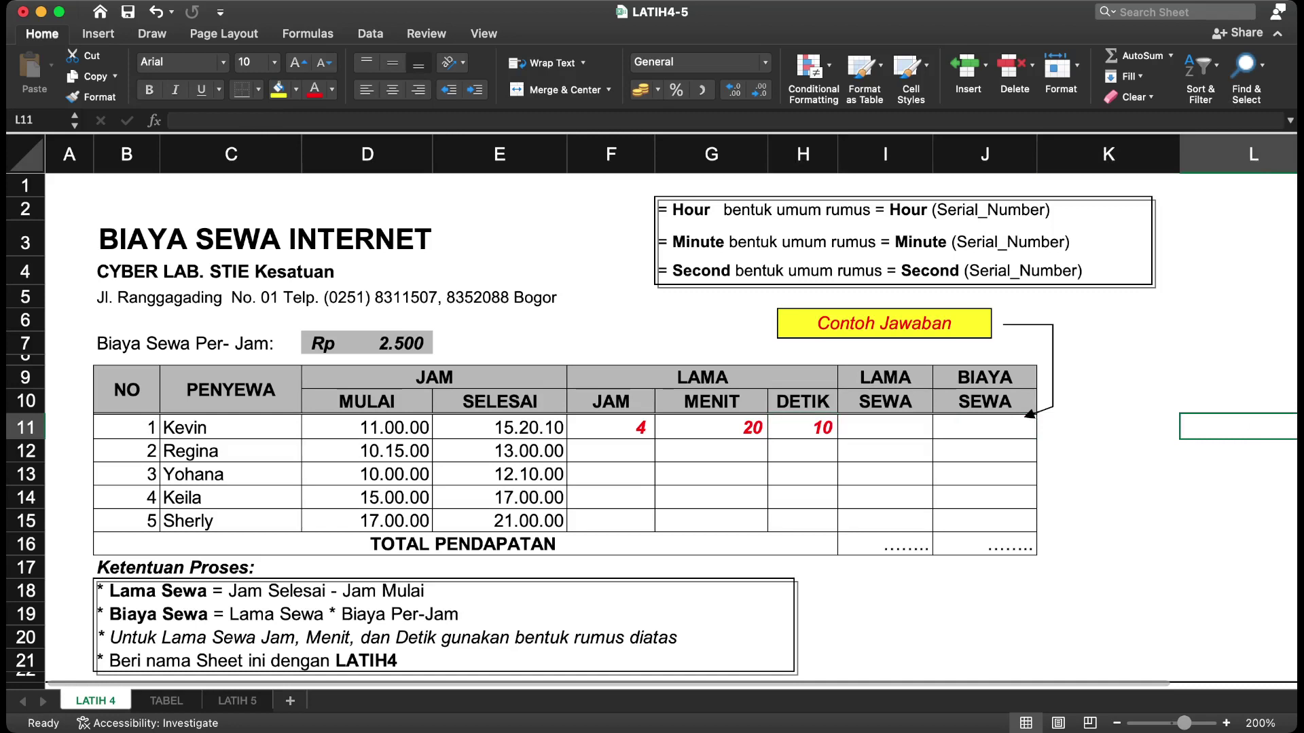
left_click(885, 591)
type("=")
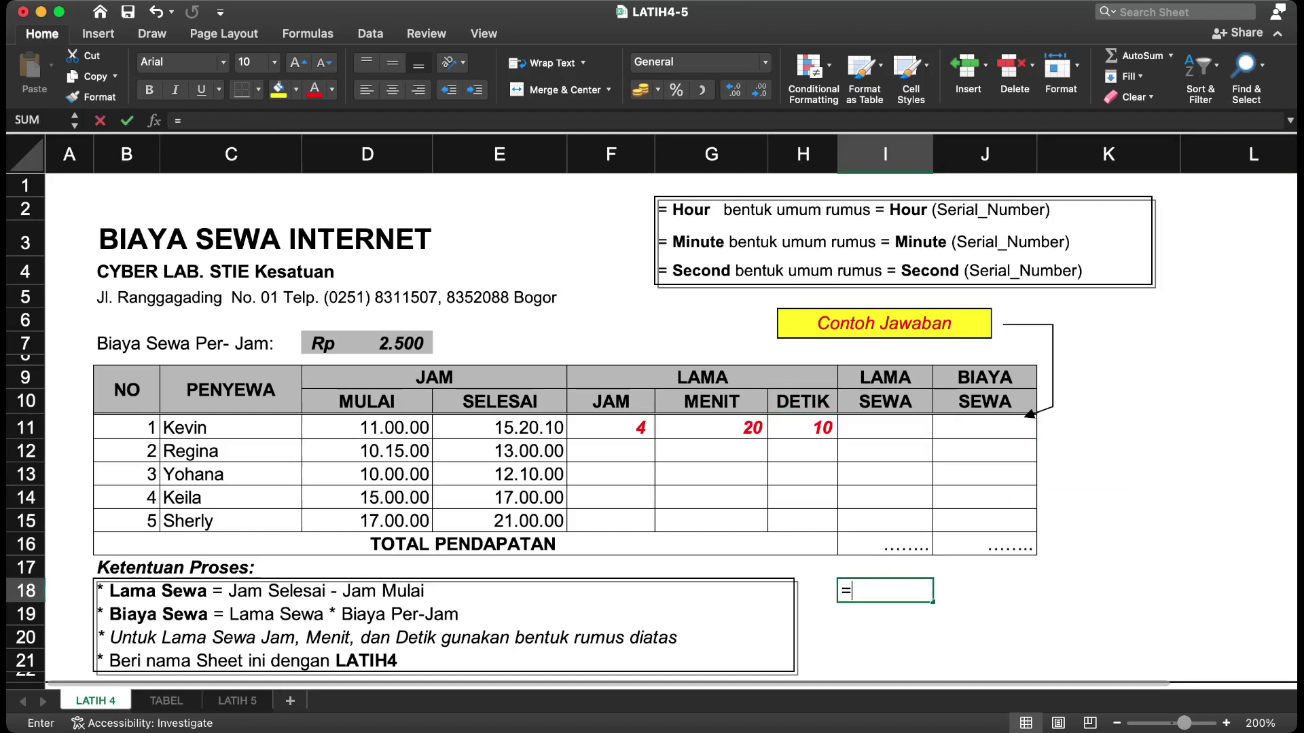
type("HOUR(")
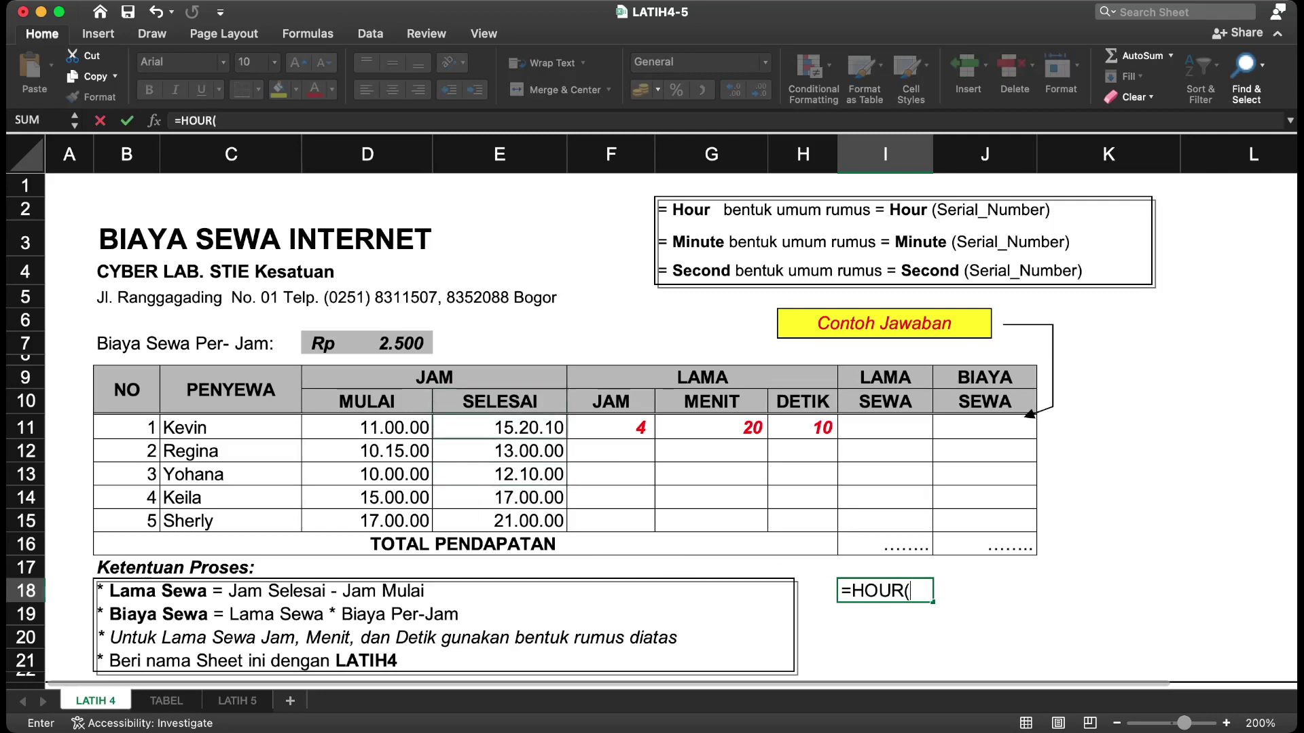
left_click(499, 427)
type(")")
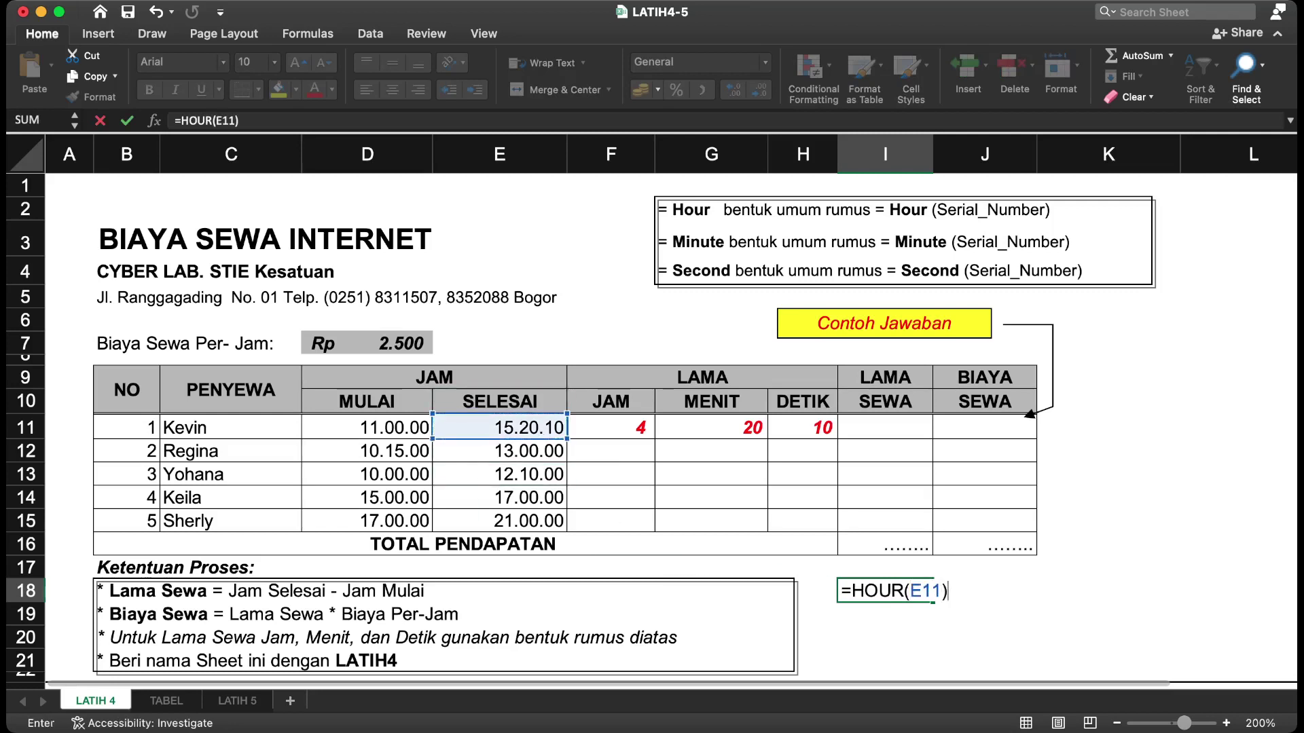
key("Return")
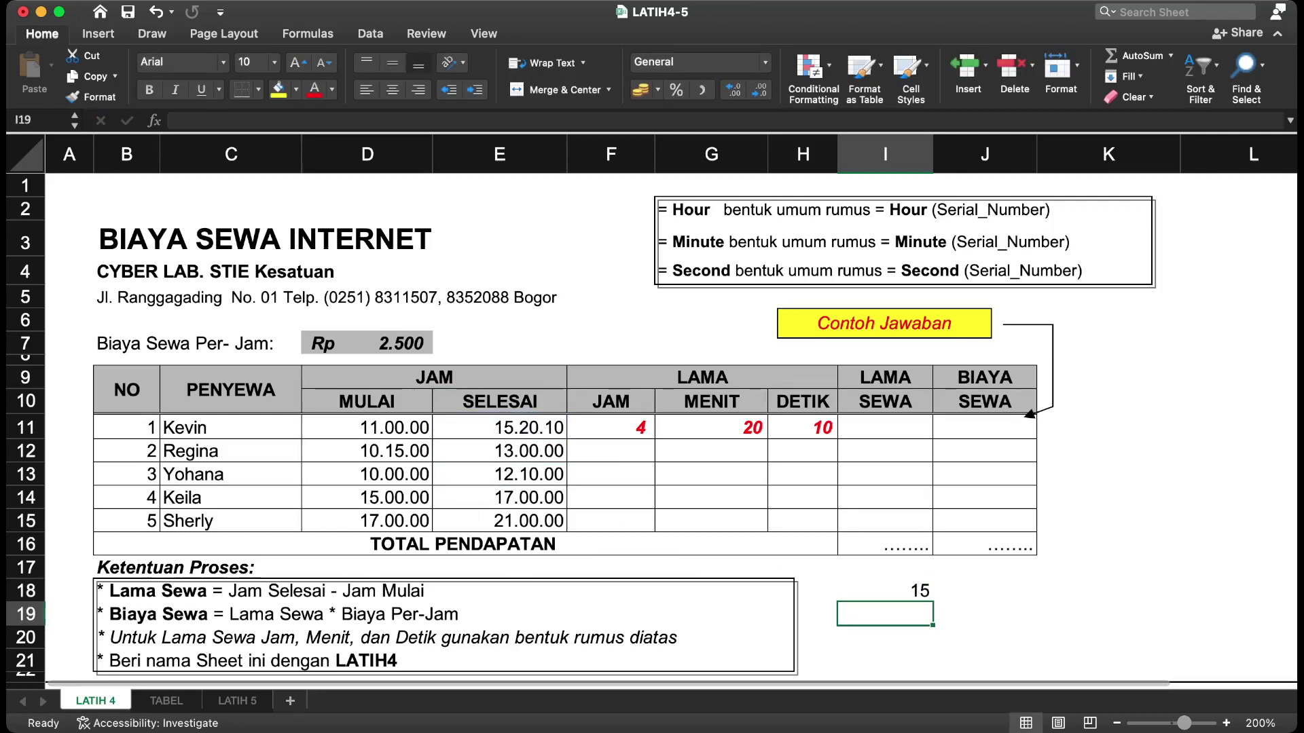
key("Up")
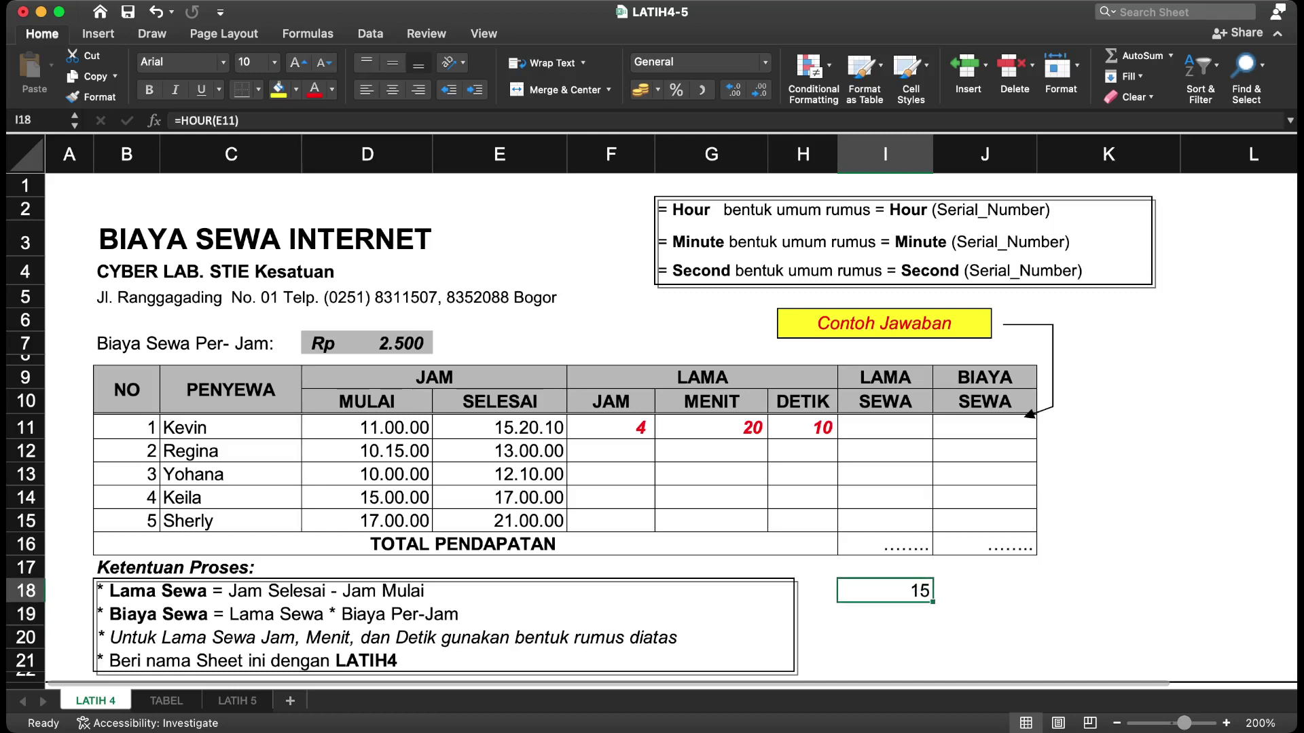
Step: Delete the test formula from I18
key("Right")
key("Left")
key("Delete")
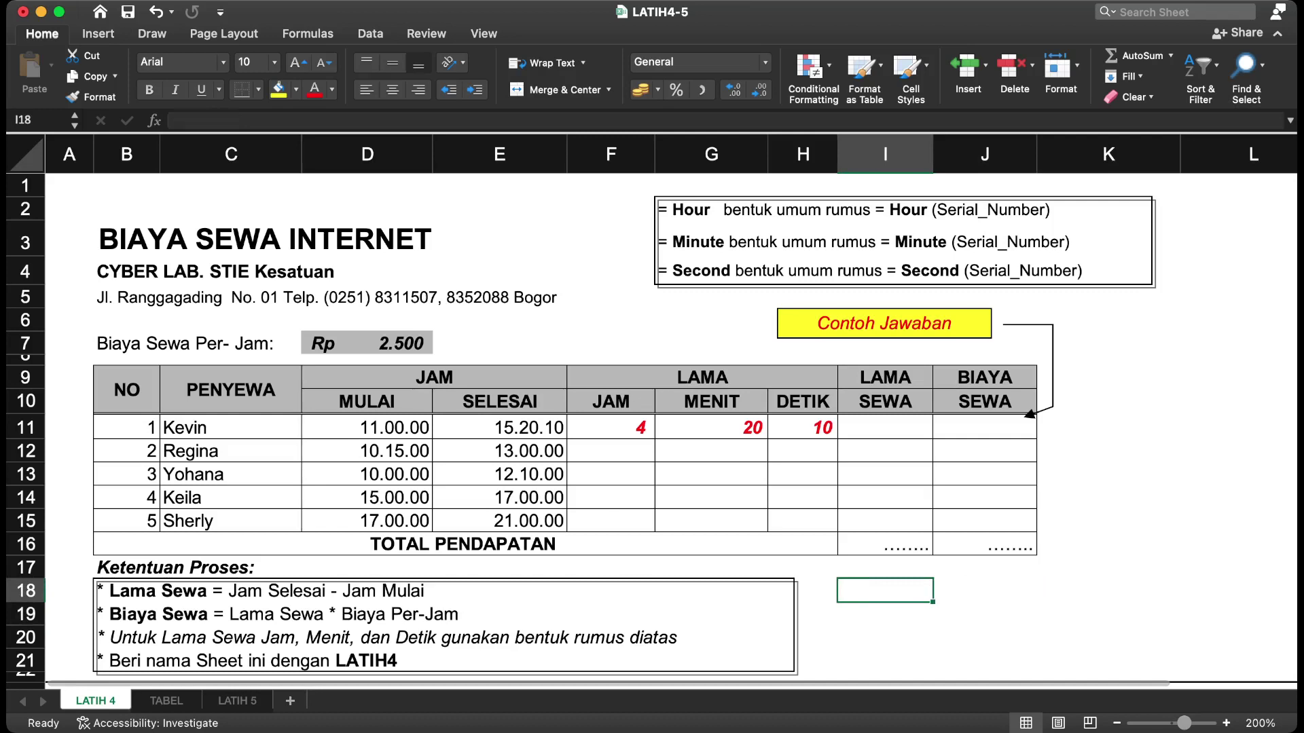
Step: Enter the formula =E11-D11 in I11 to get the total rental time of the first rental
left_click(610, 427)
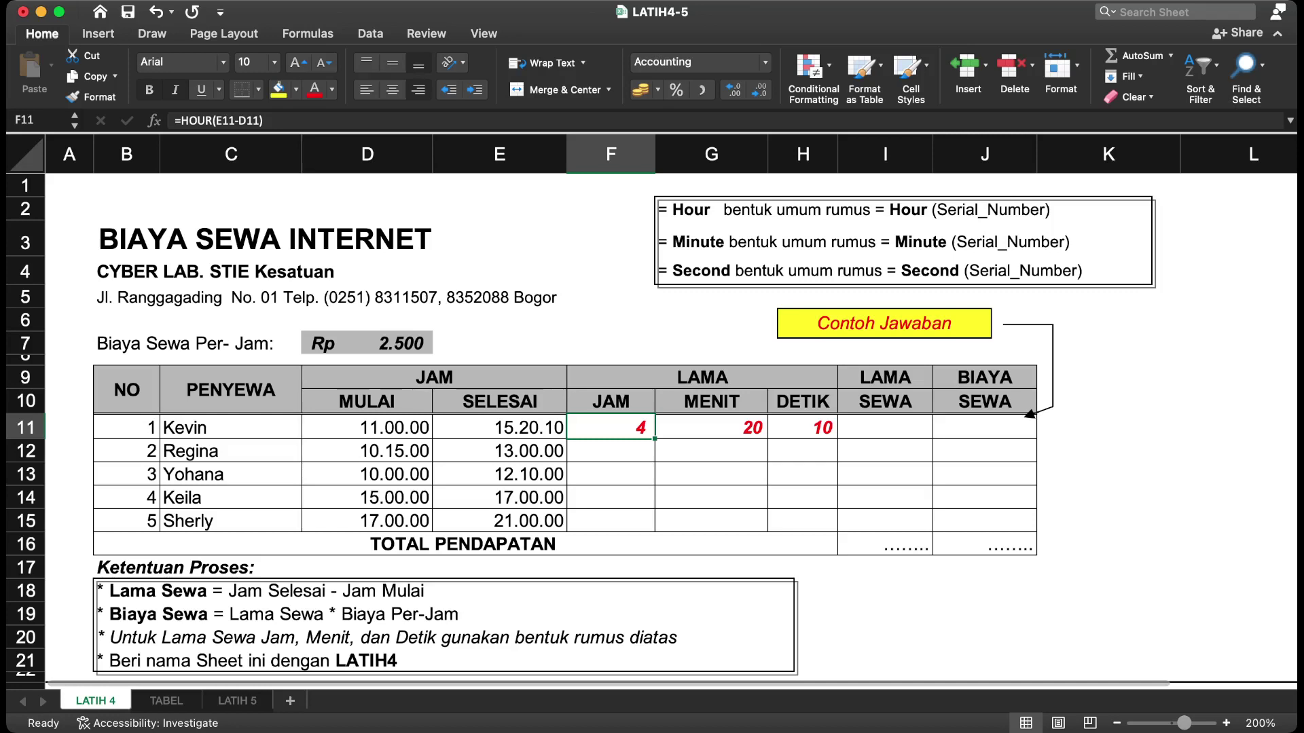
left_click(885, 427)
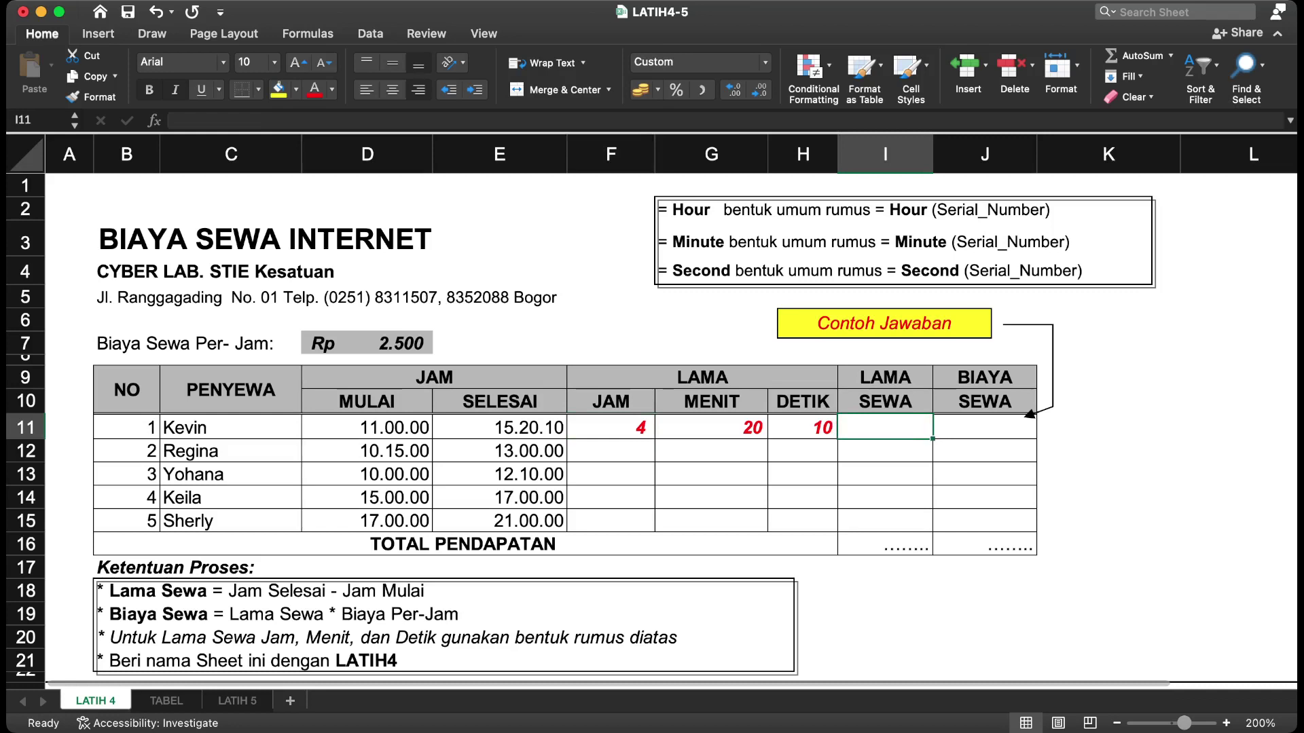
type("=")
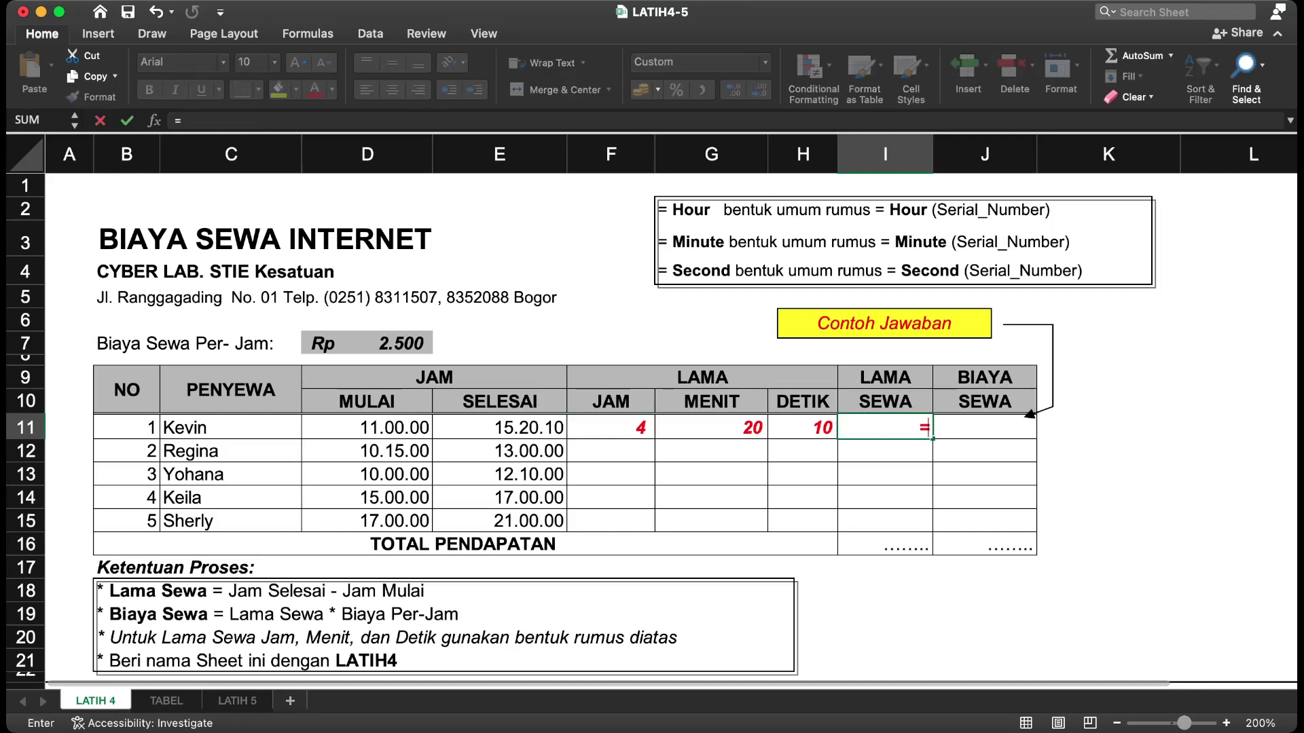
key("Left")
key("Left")
key("Left")
key("Left")
type("-")
key("Left")
key("Left")
key("Left")
key("Left")
key("Left")
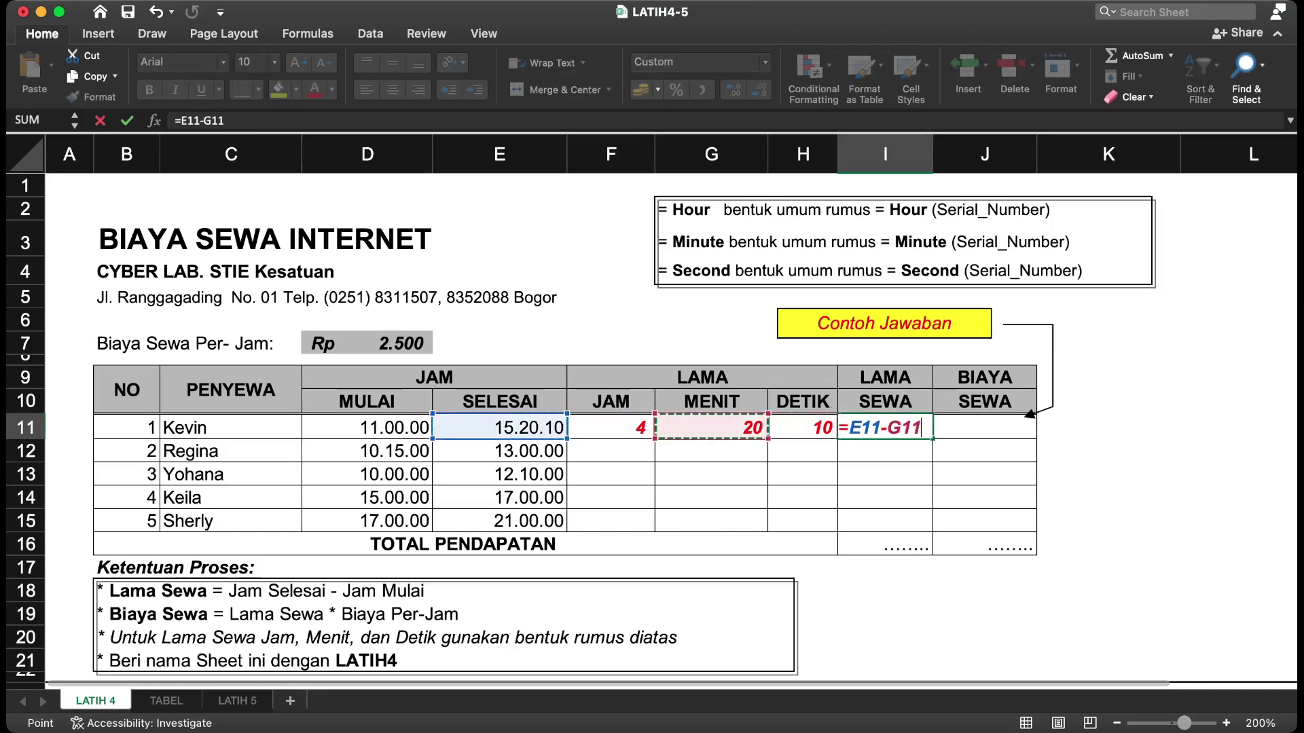
key("Return")
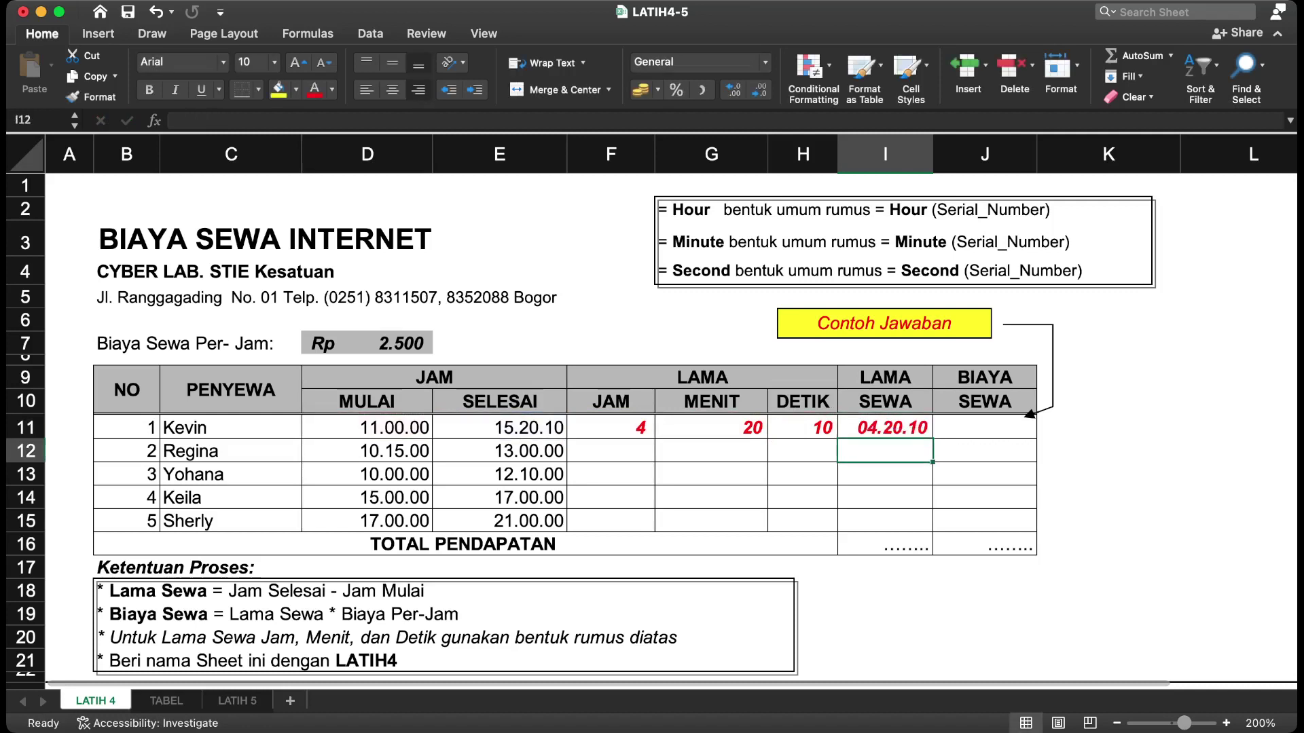
key("Up")
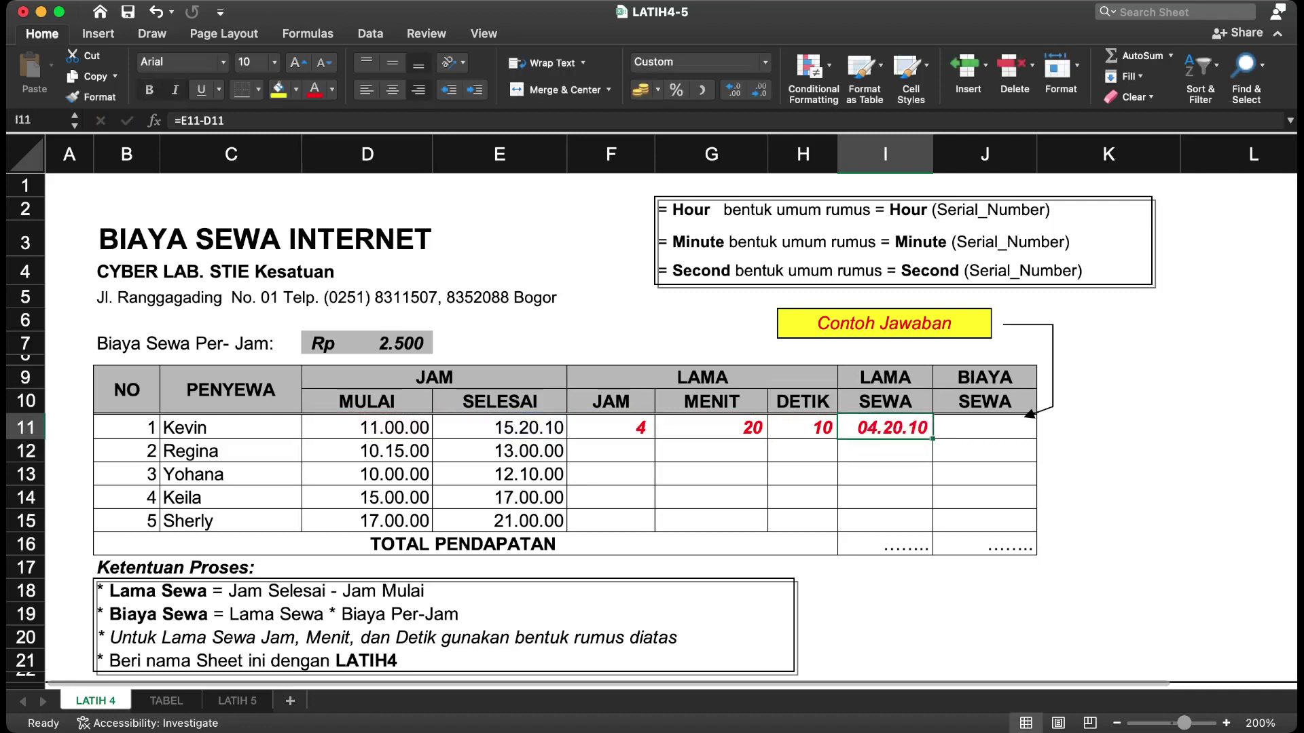
Step: Examine the empty cost cell J11, the hour and minute formulas in F11 and G11, and the hourly rate in D7
key("Right")
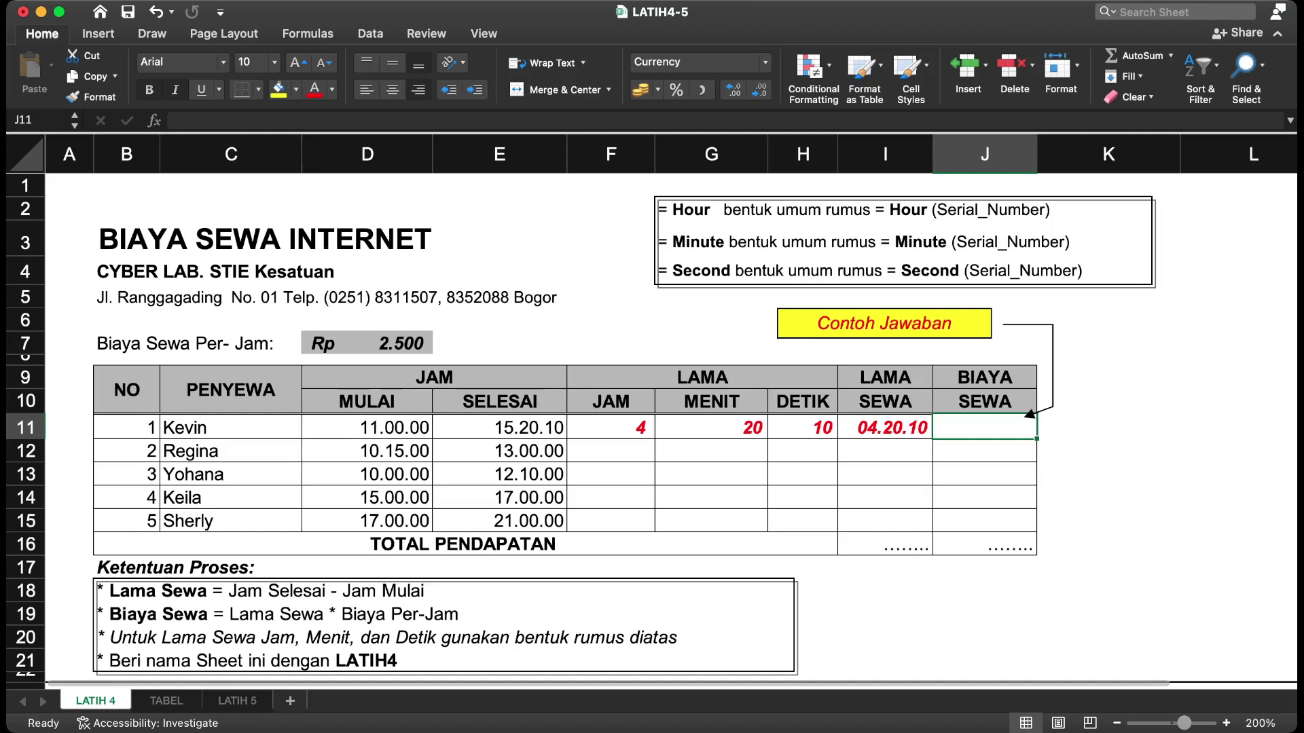
left_click(985, 401)
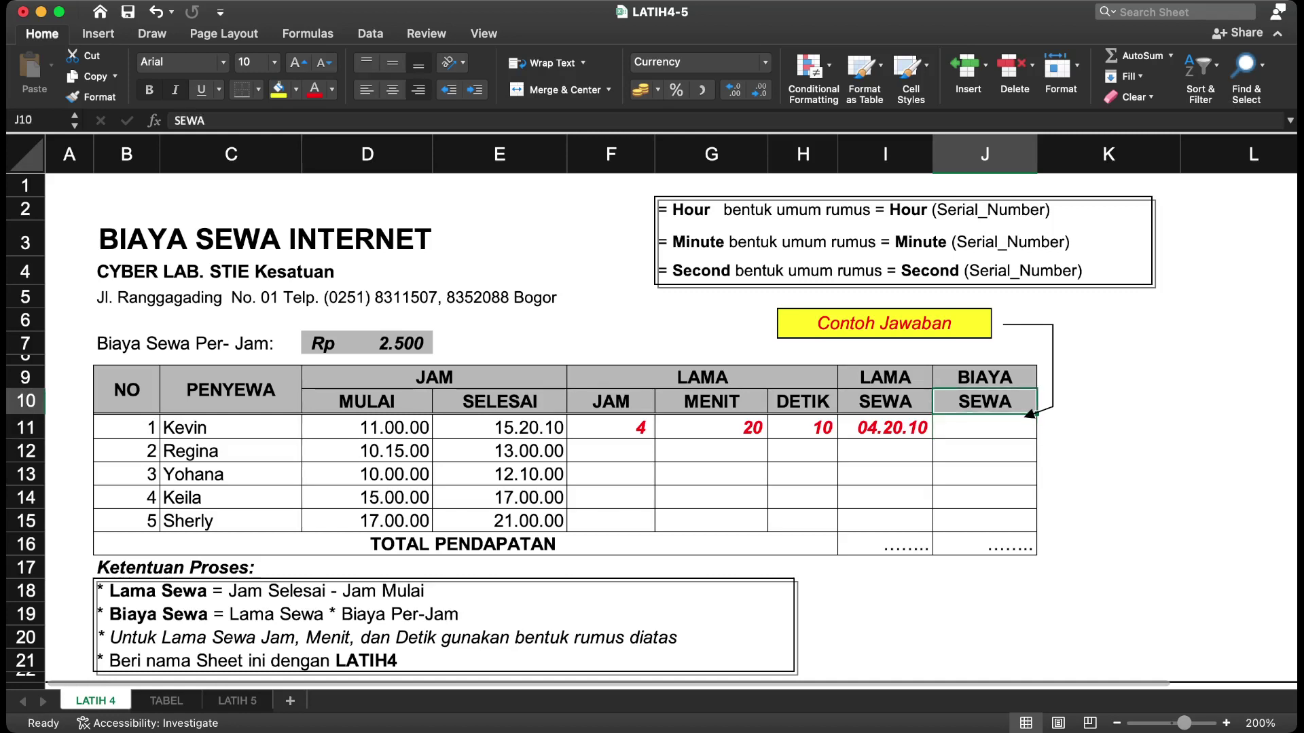
left_click(610, 427)
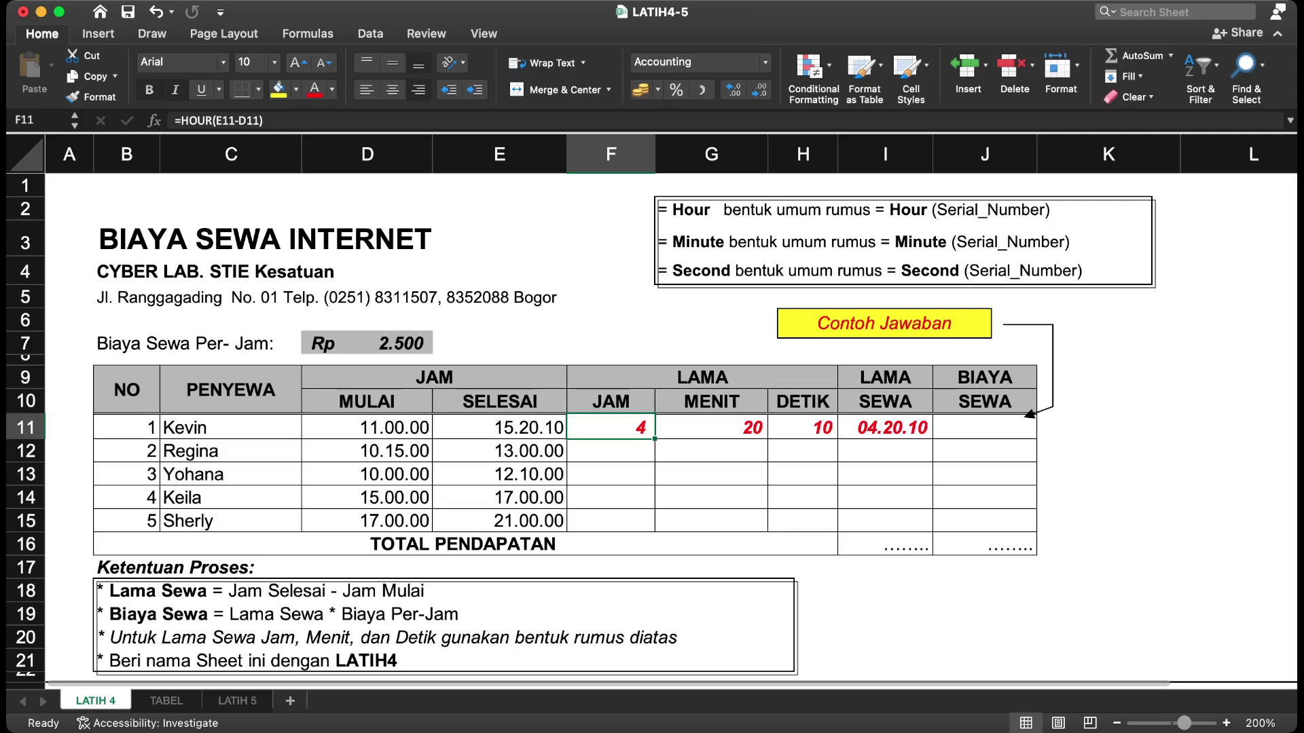
left_click(711, 451)
left_click(711, 428)
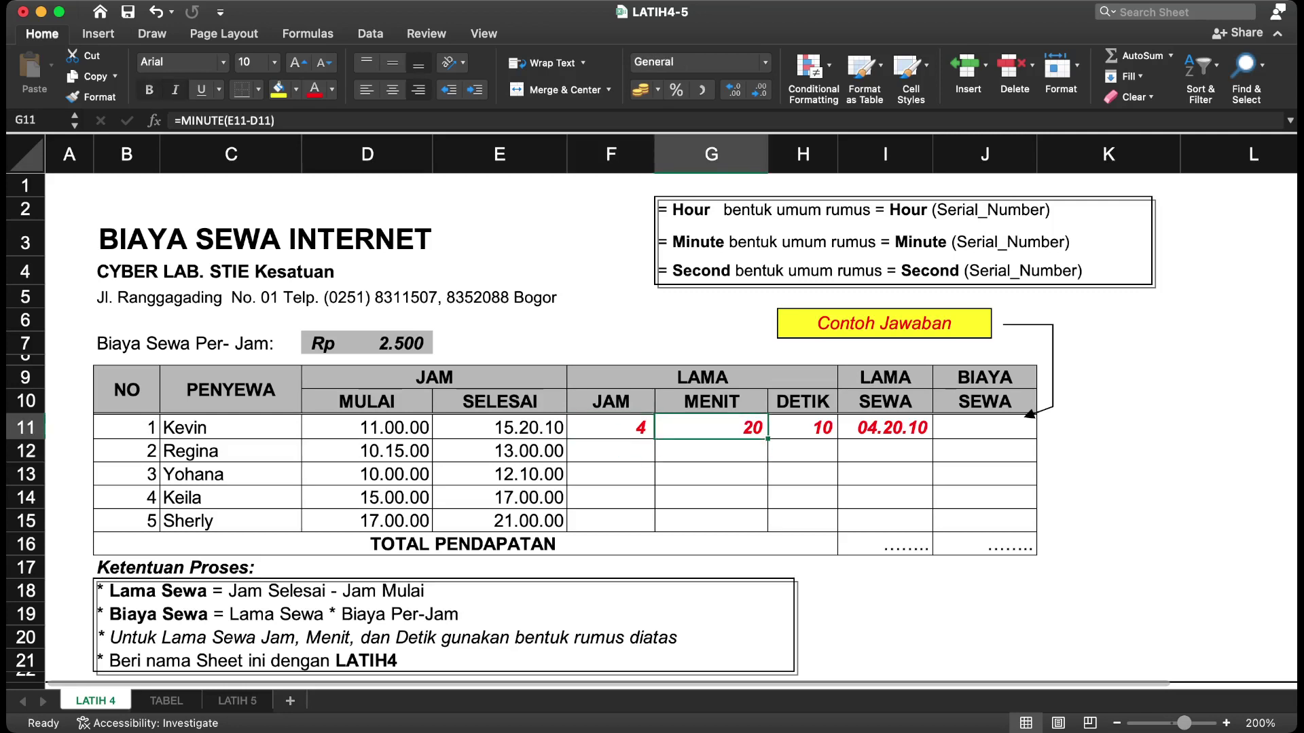
left_click(711, 497)
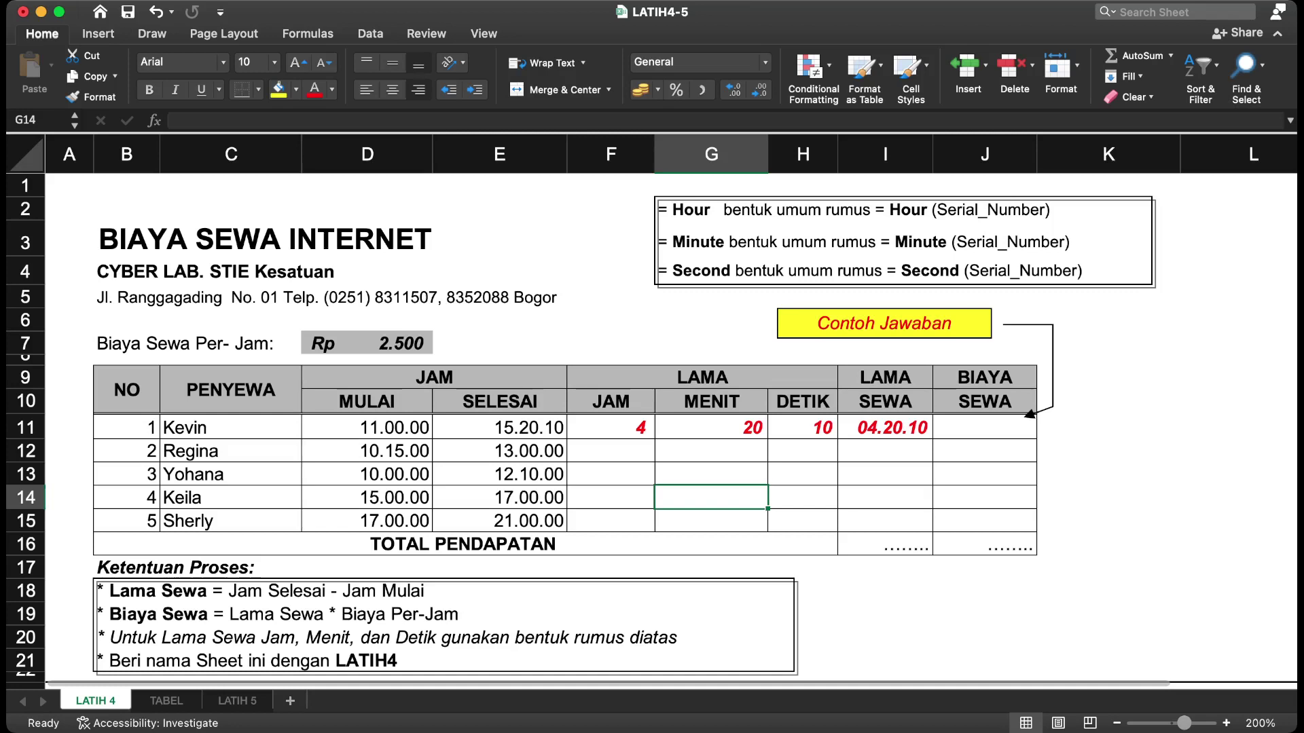
left_click(711, 428)
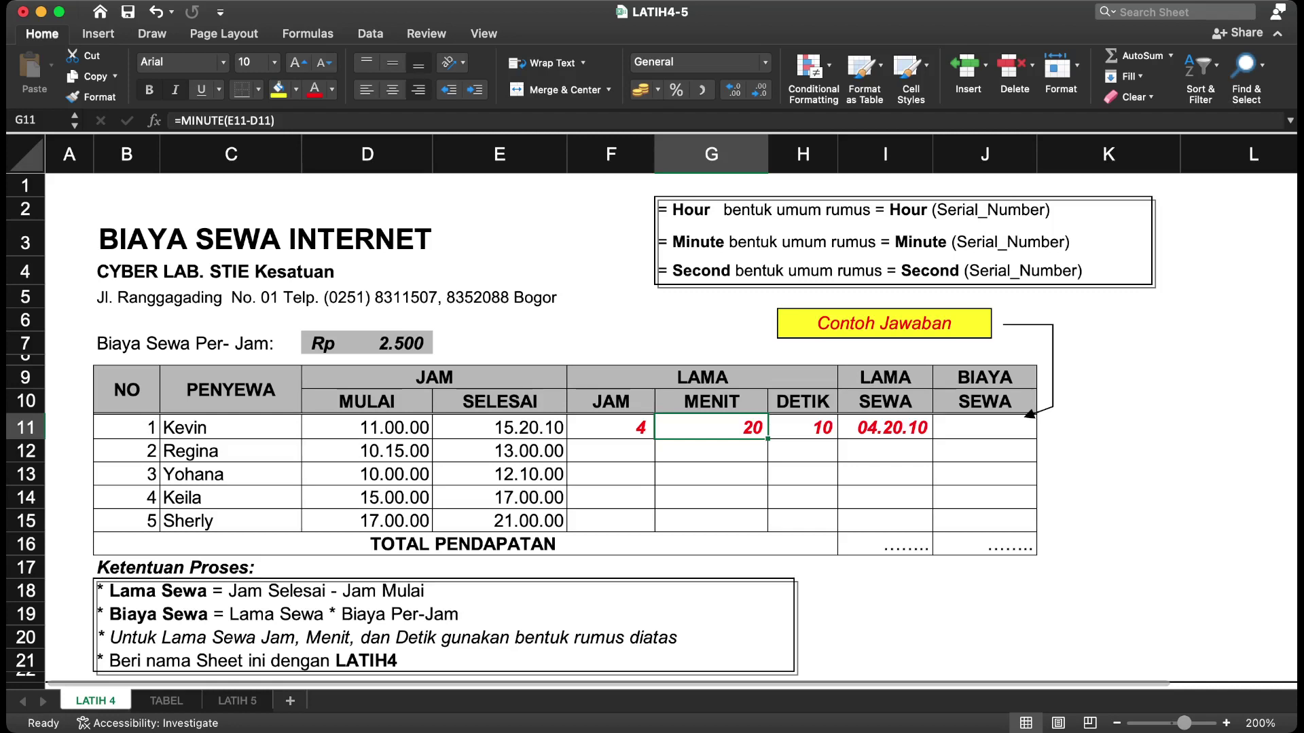
left_click(367, 344)
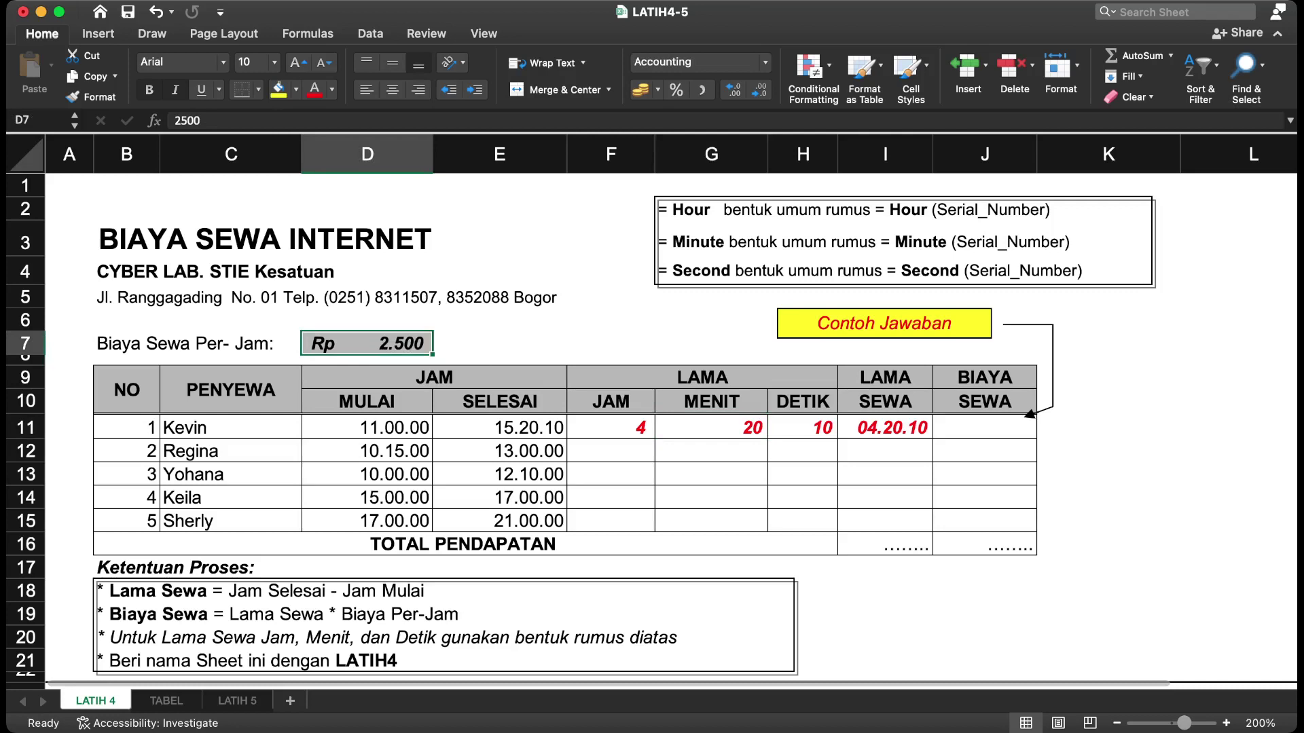
left_click(984, 428)
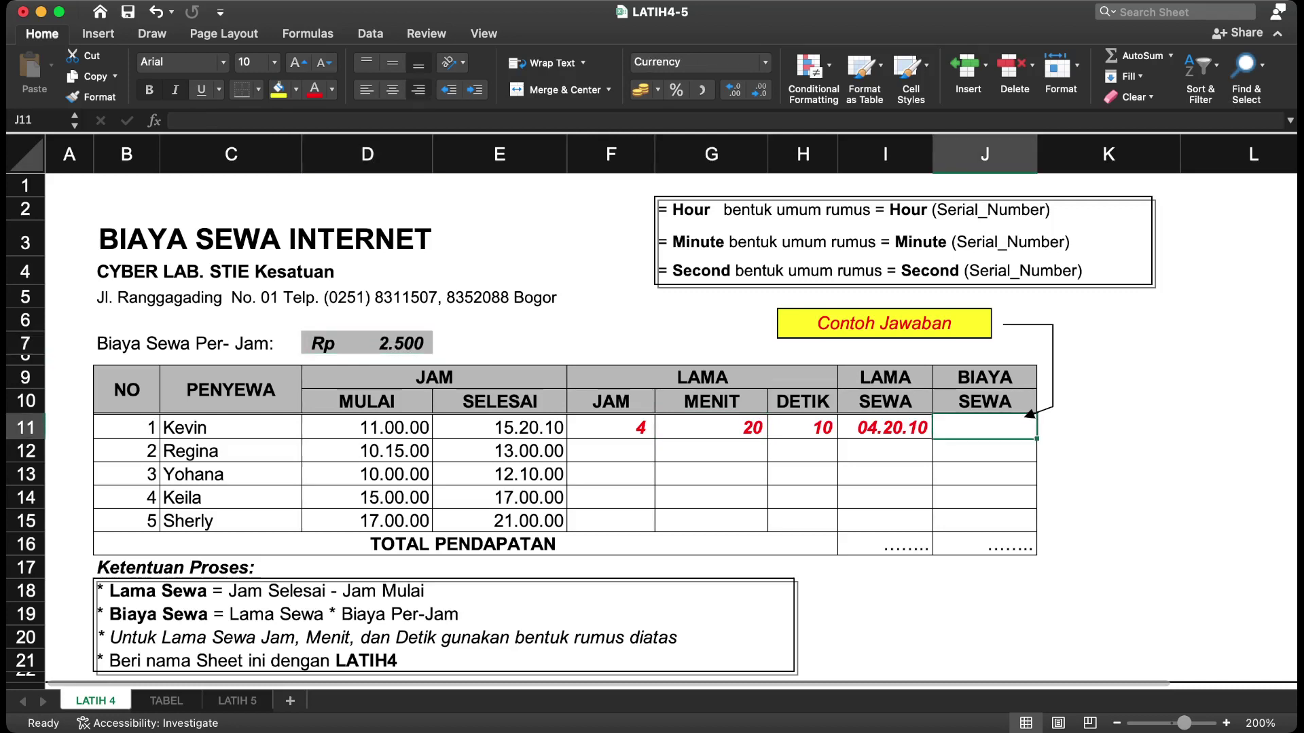
type("=")
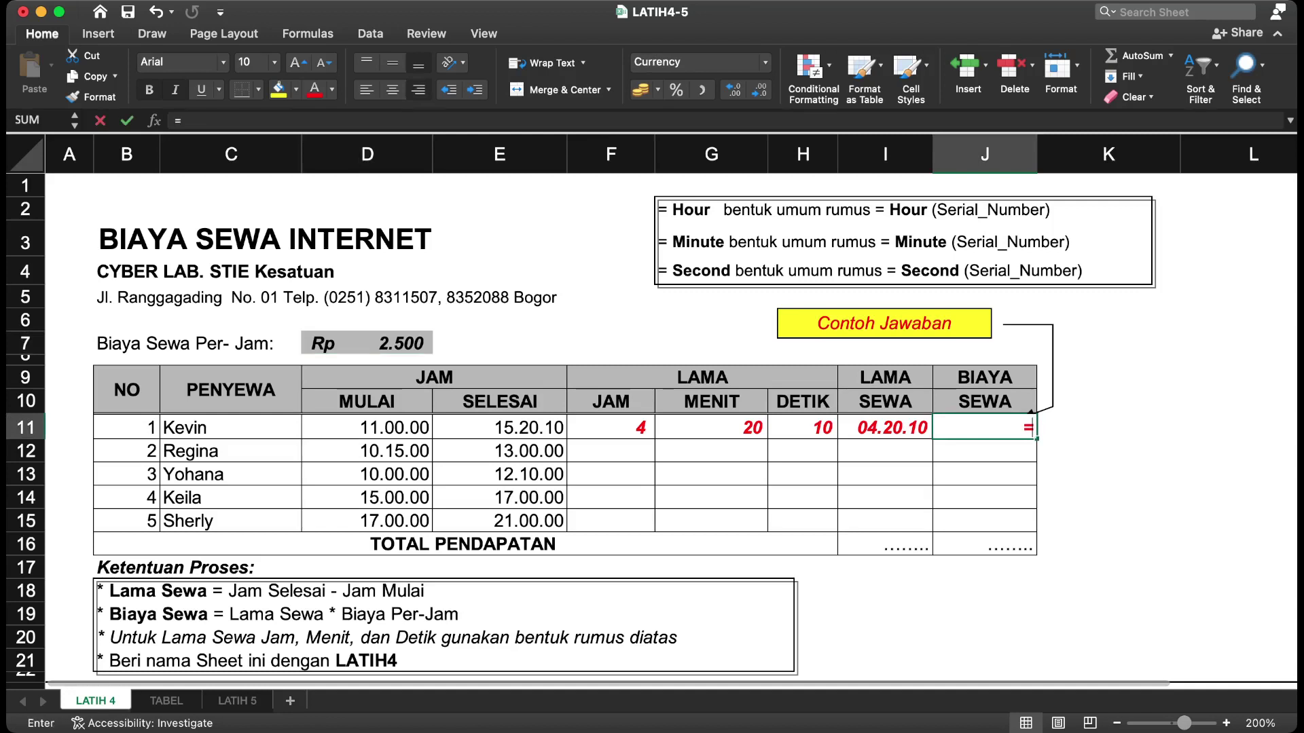
left_click(610, 428)
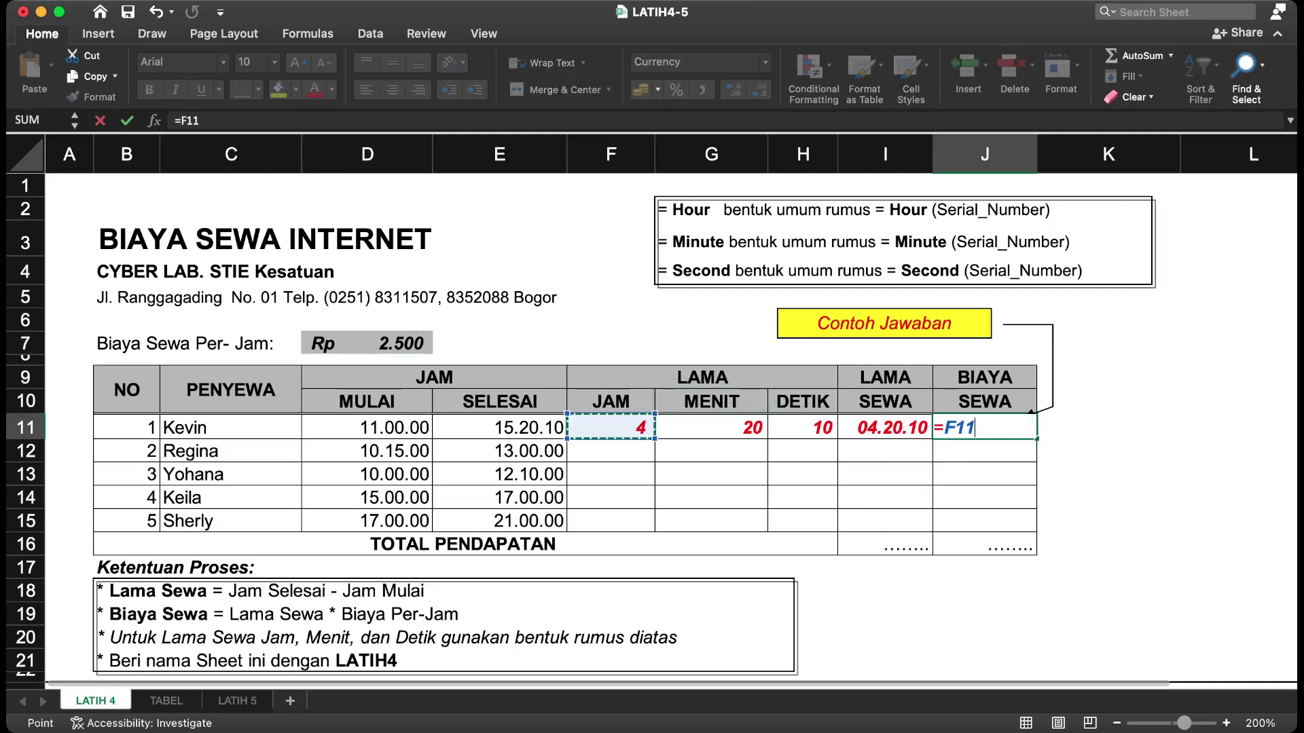
type("*")
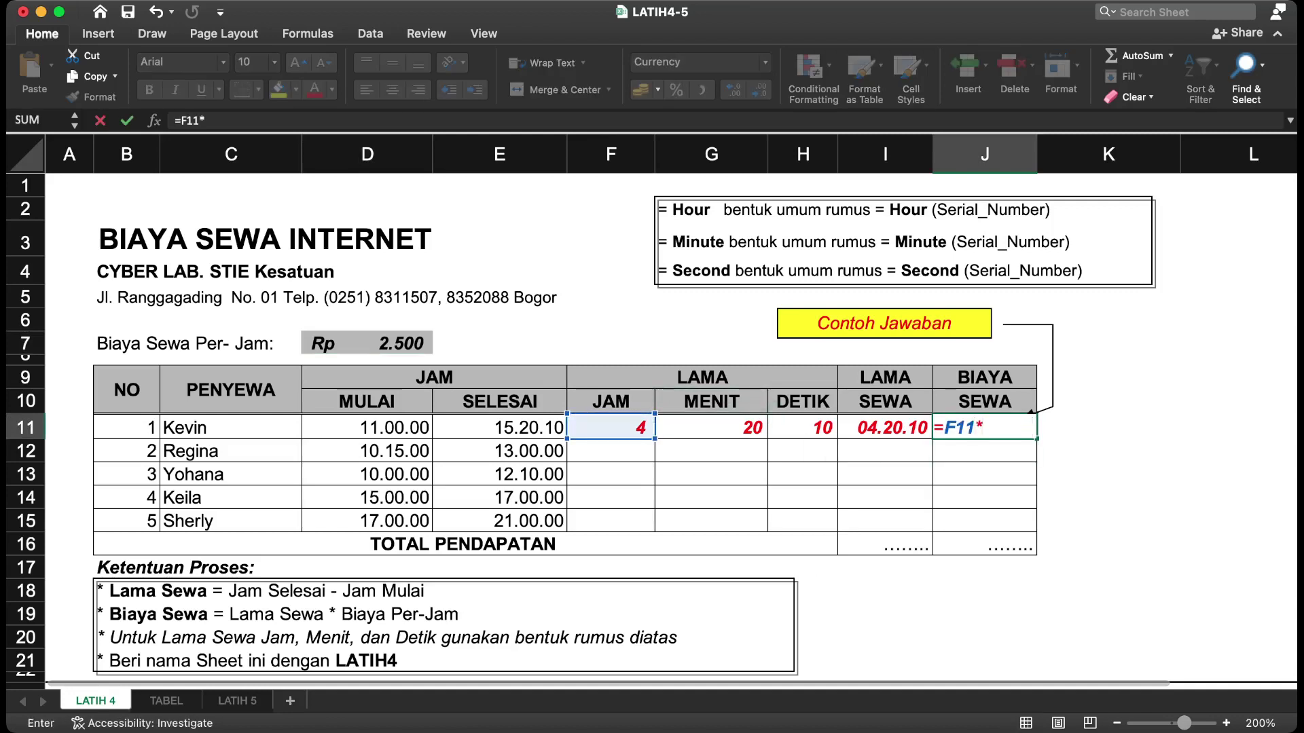
left_click(367, 344)
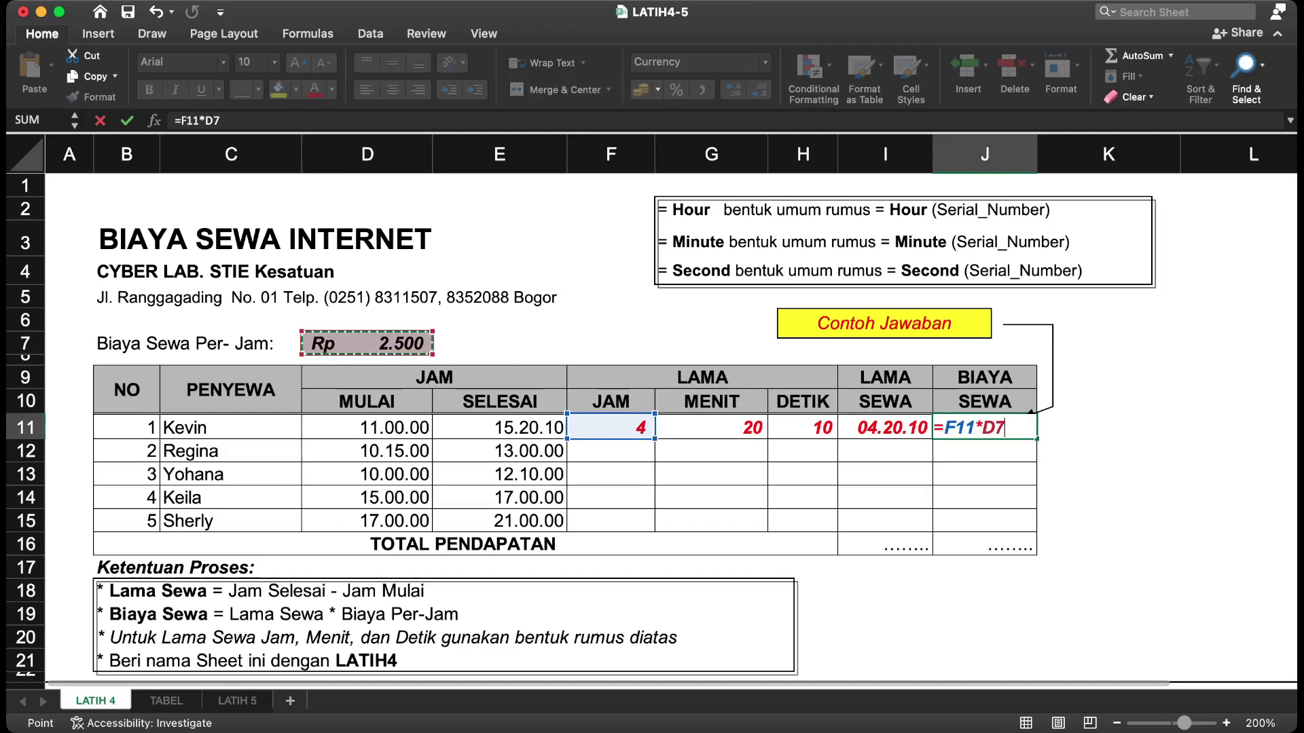
type("+")
key("BackSpace")
key("BackSpace")
key("BackSpace")
key("BackSpace")
key("BackSpace")
key("BackSpace")
key("BackSpace")
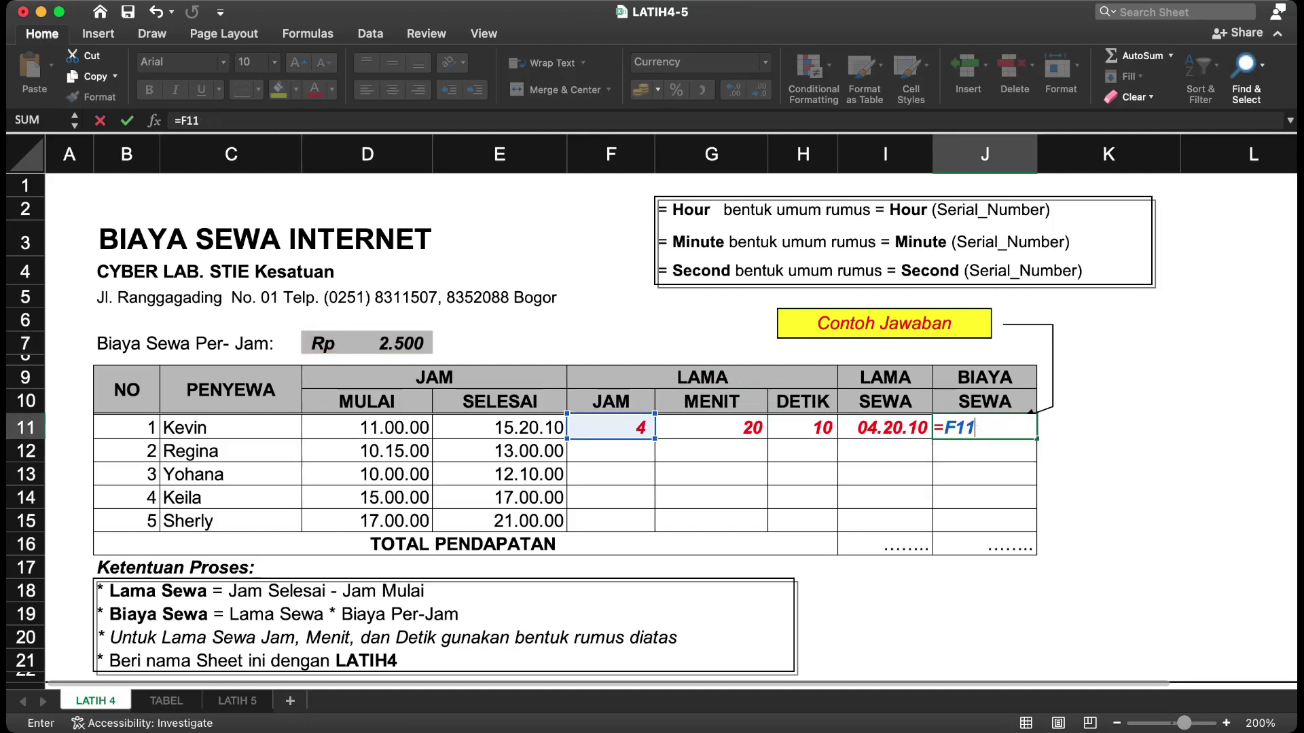
Step: Begin the rental cost formula in J11 with the hours multiplied by the hourly rate, =(F11*D7)+
type("(")
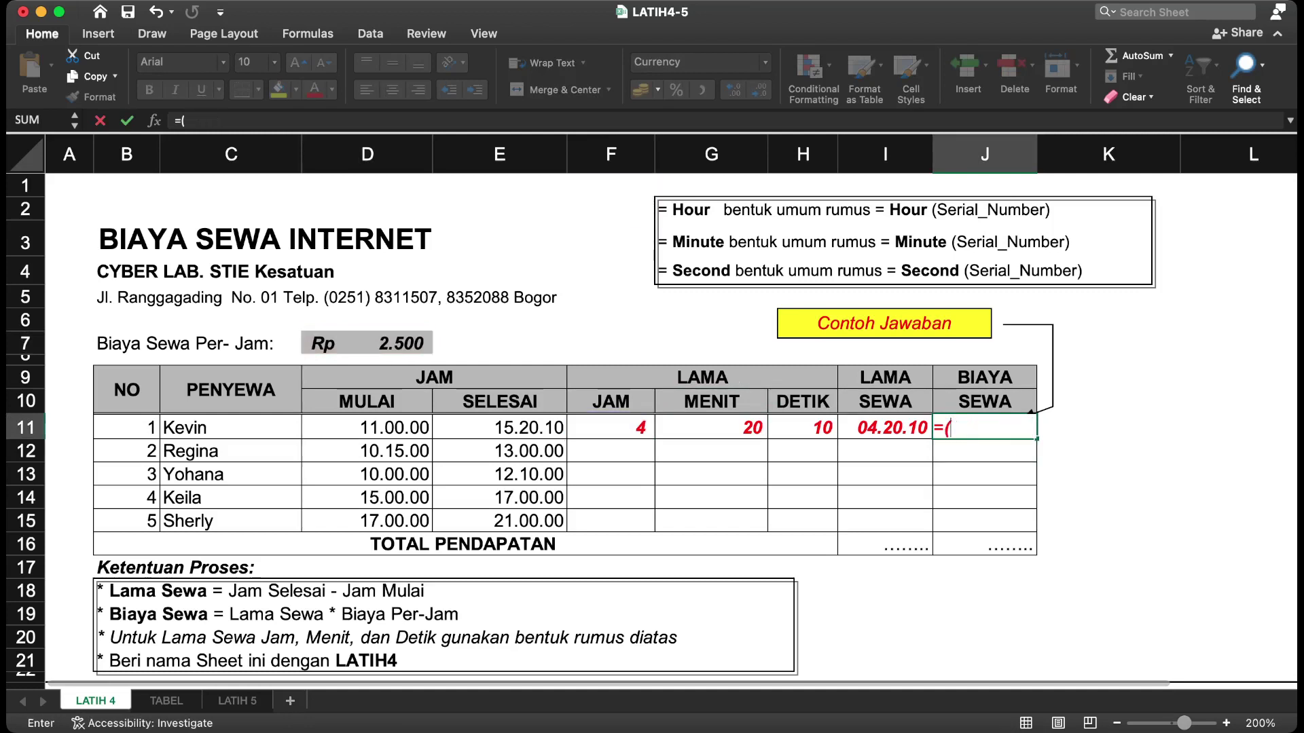
left_click(611, 427)
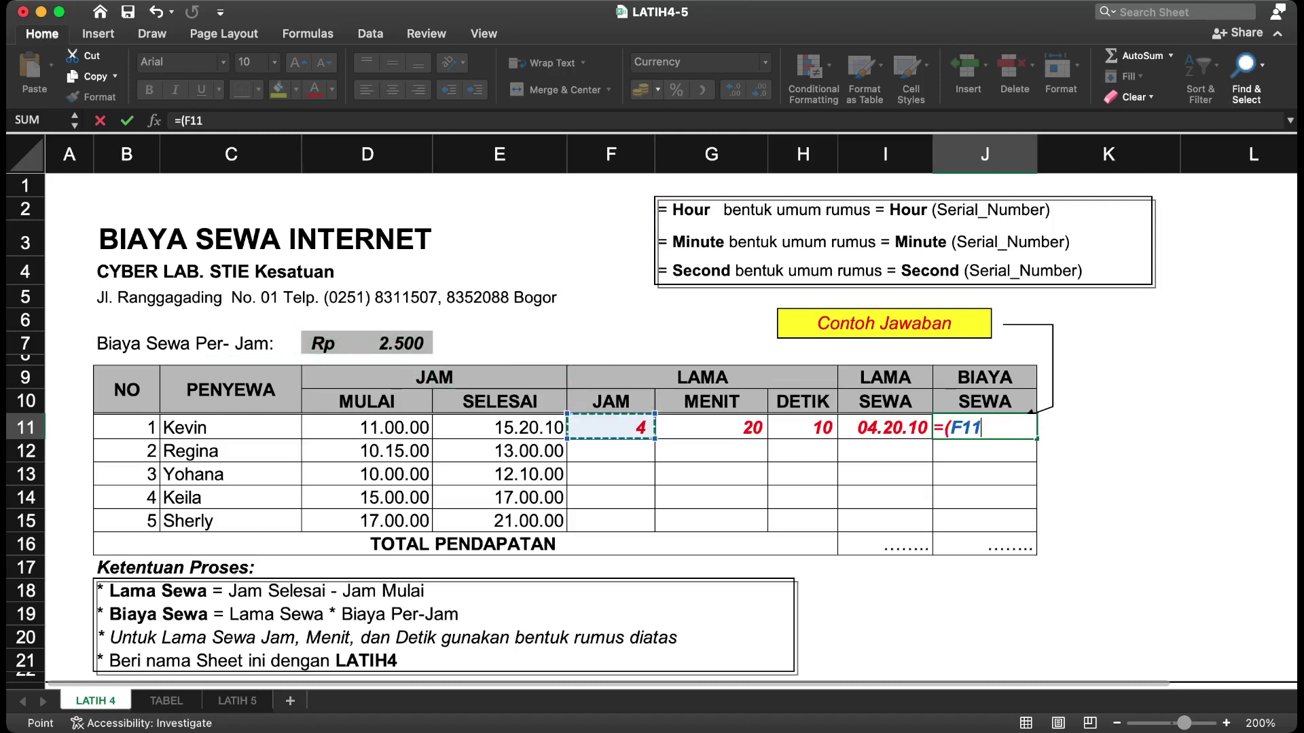
type("*")
left_click(367, 343)
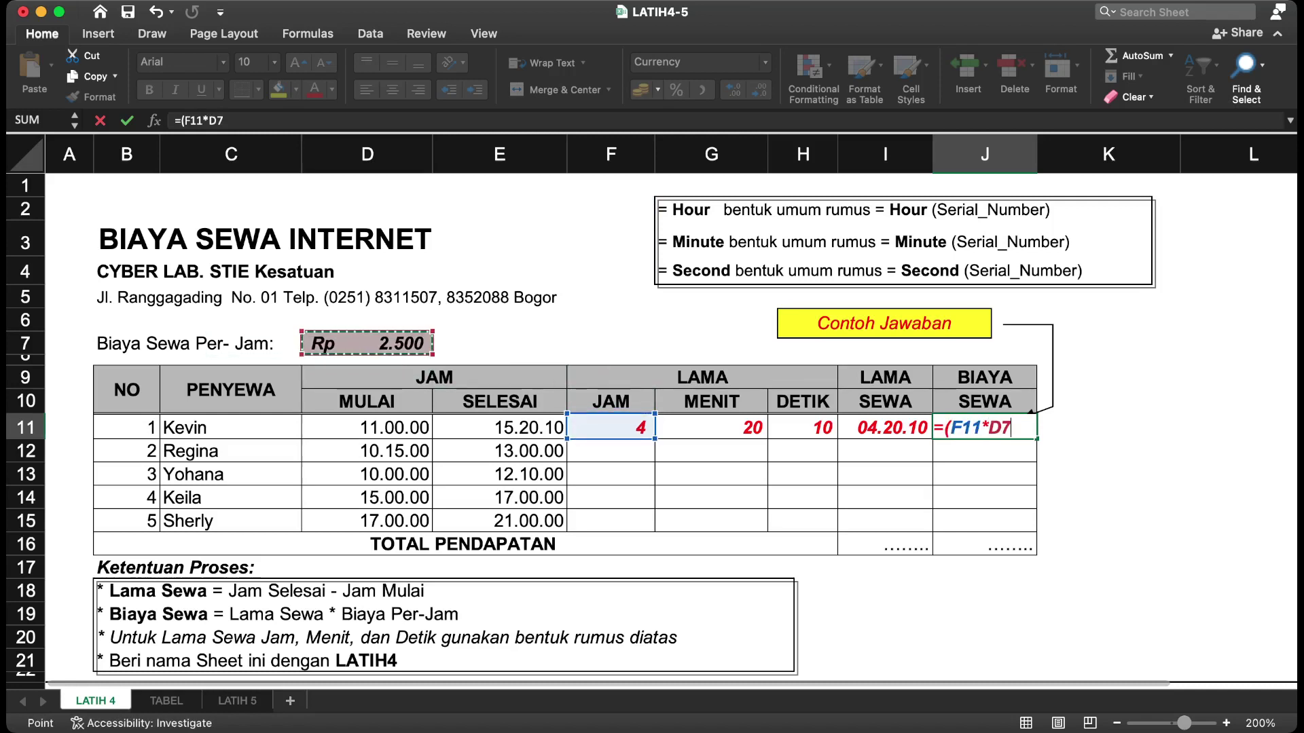
type(")+(")
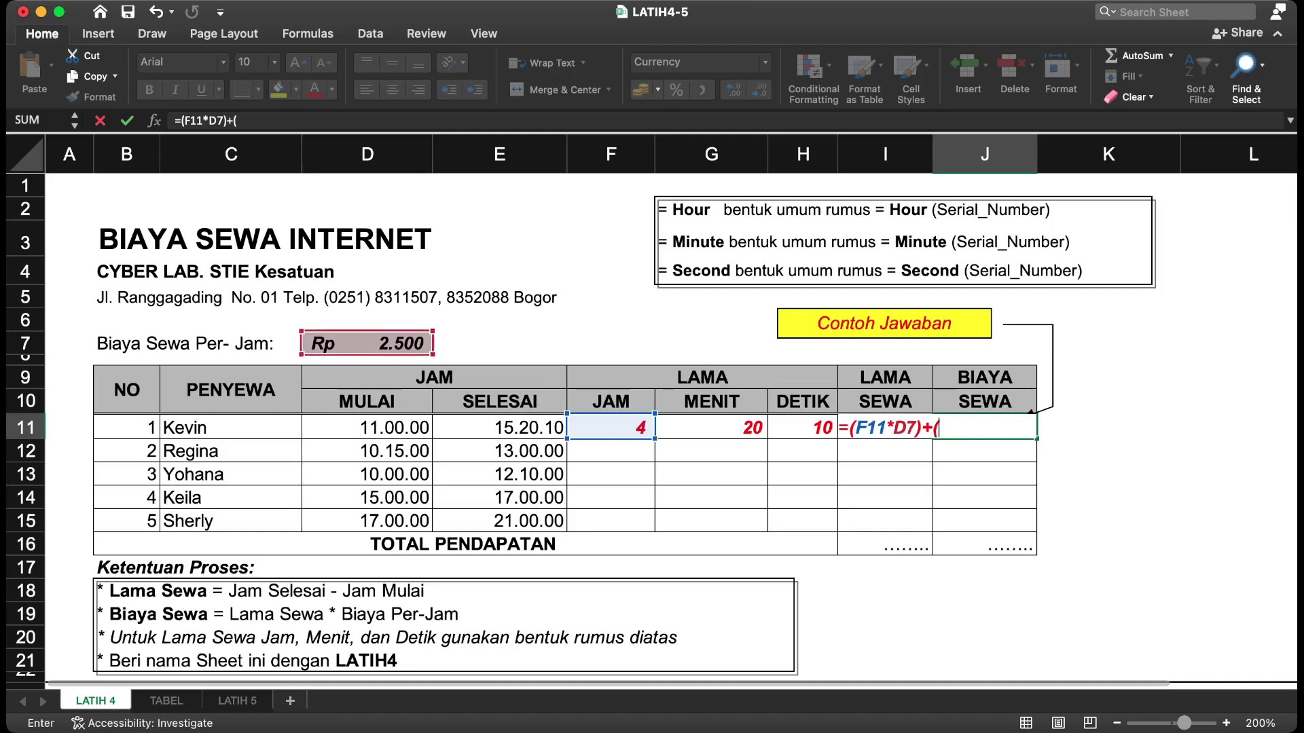
Step: Extend the cost formula in J11 with the minutes part, (G11/60*D7)+
left_click(711, 428)
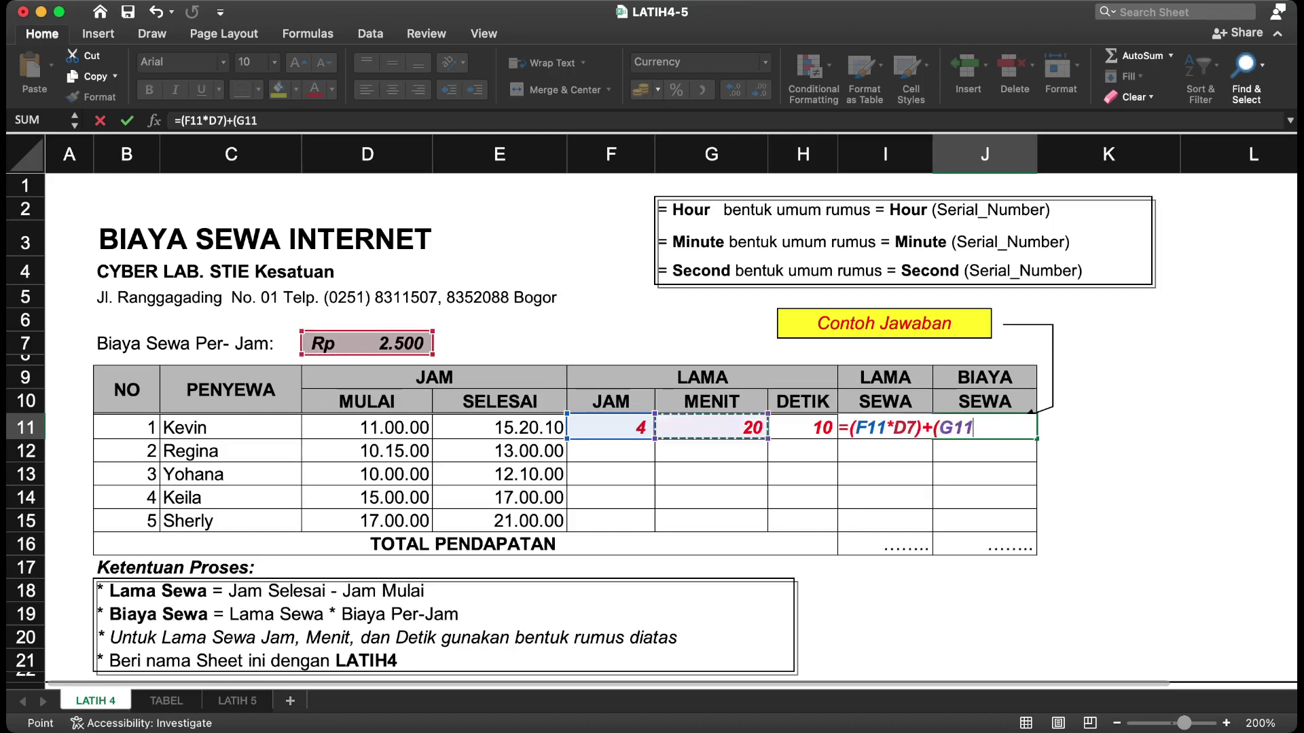
type("*")
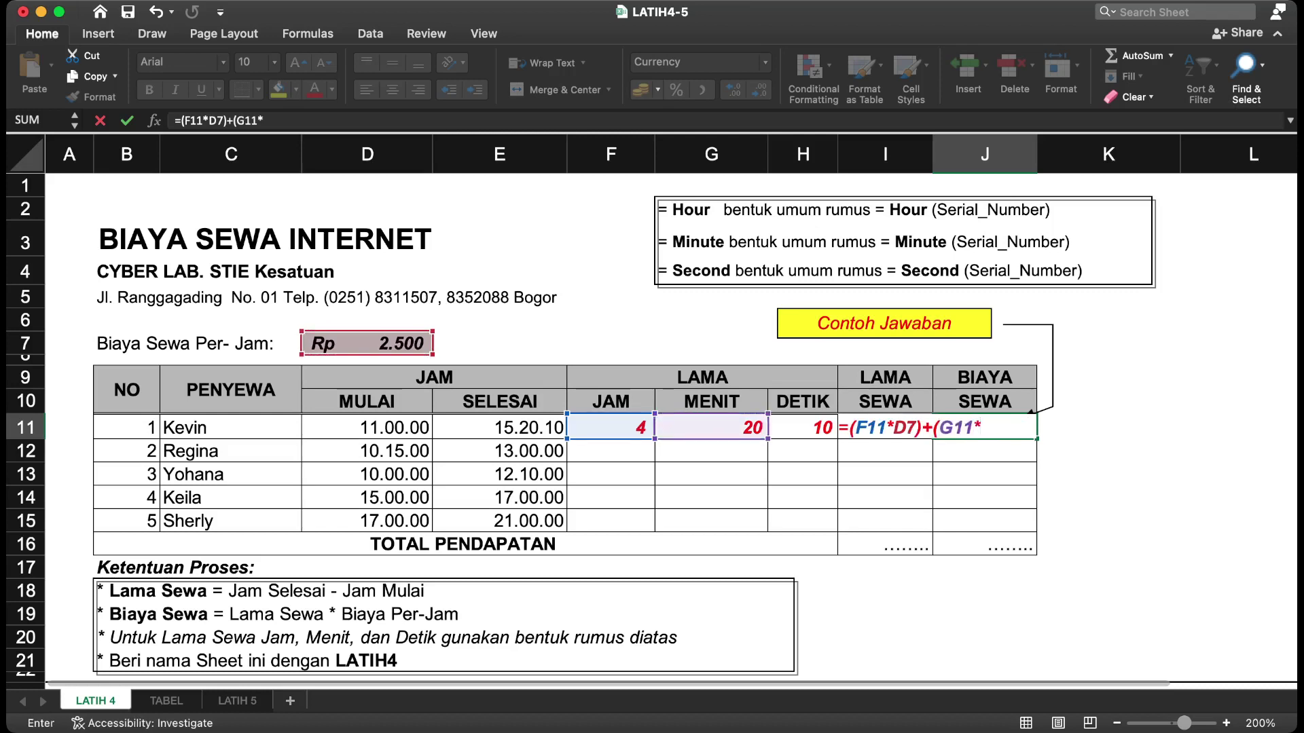
left_click(367, 343)
key("BackSpace")
key("BackSpace")
type("/60")
type("*")
type("D7)+")
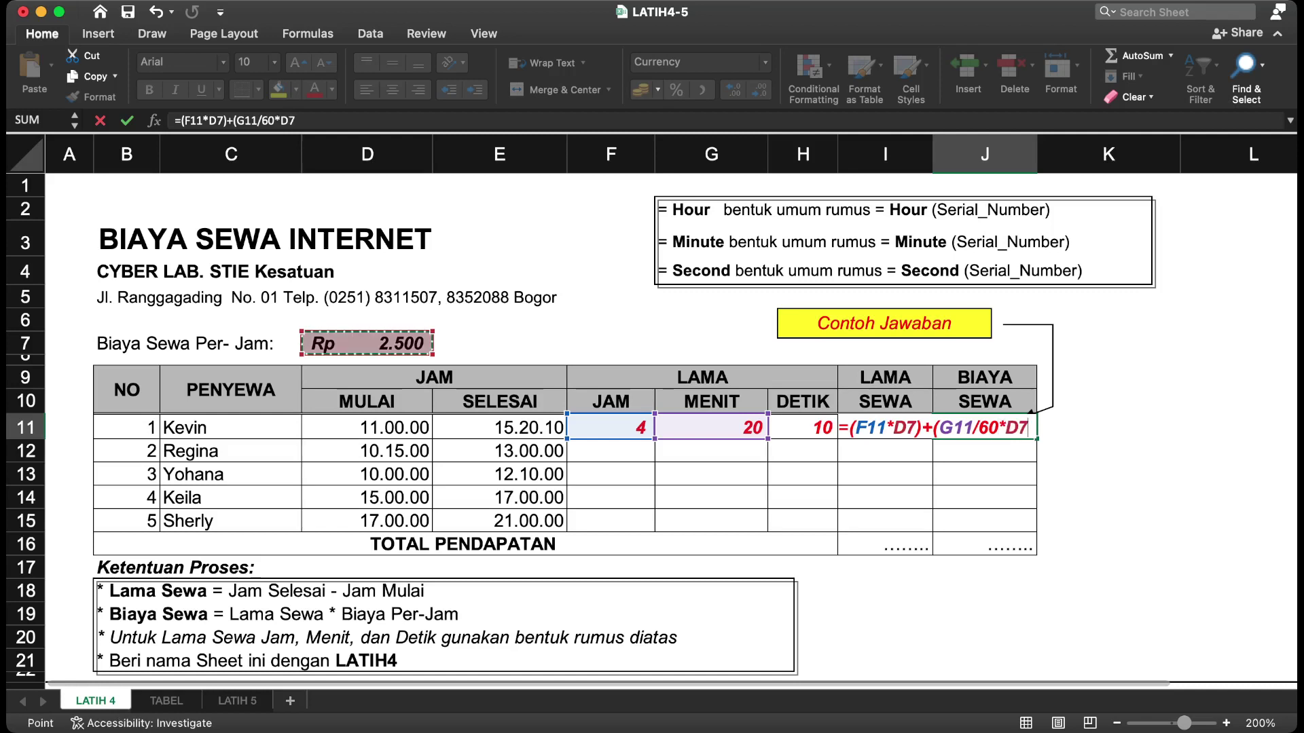
Step: Complete the cost formula in J11 with the seconds part, giving =(F11*D7)+(G11/60*D7)+(H11/3600*D7)
type("(")
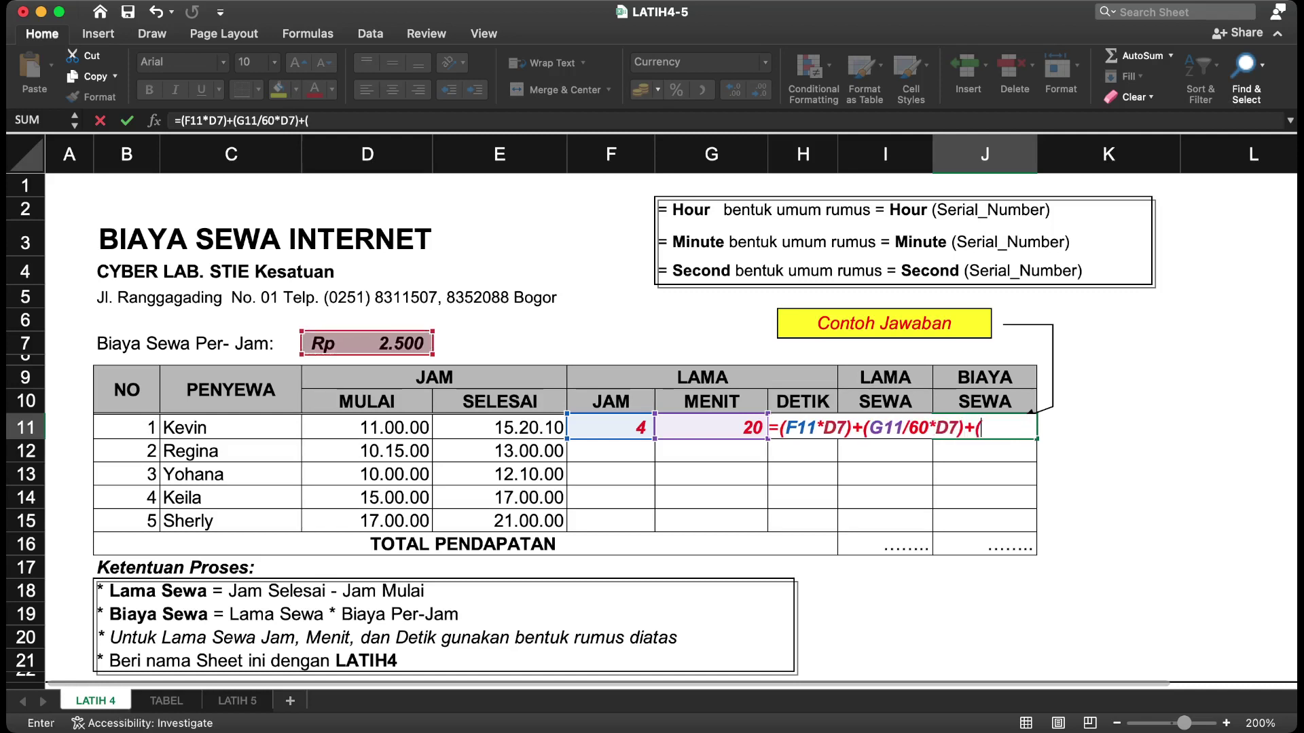
key("Left")
key("Left")
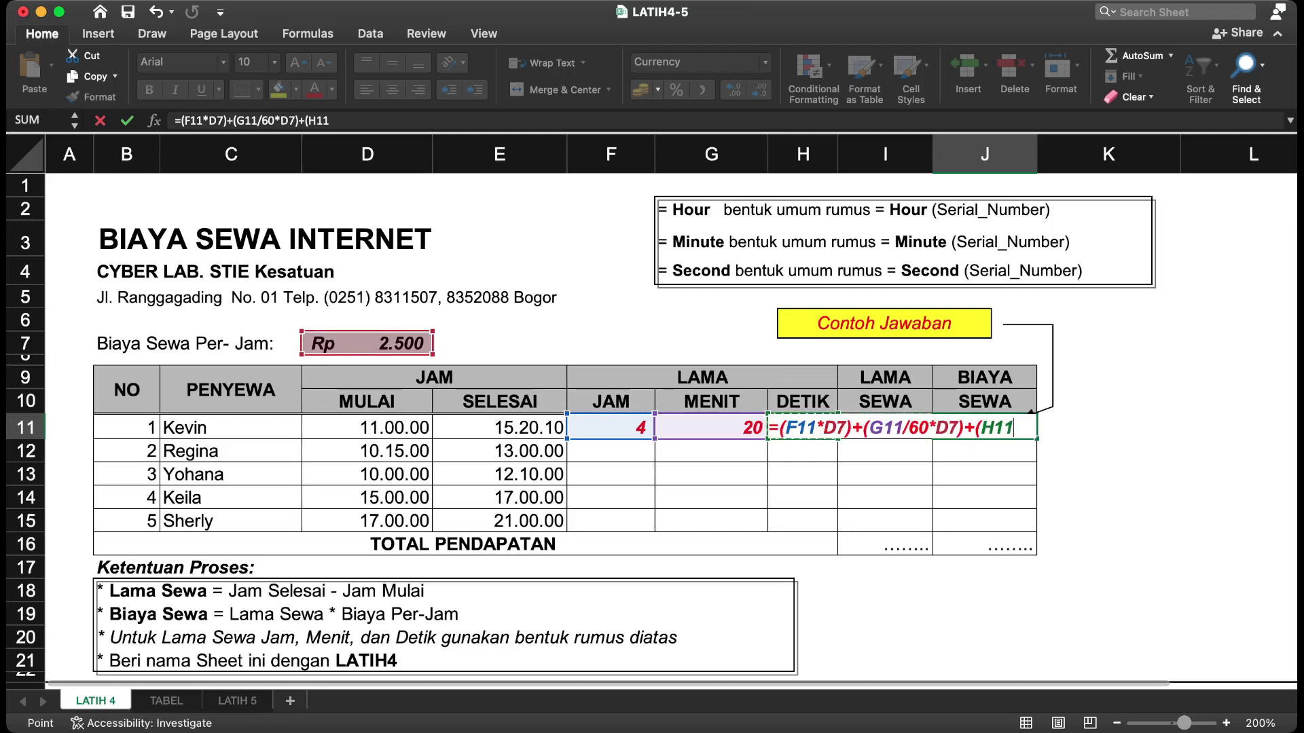
type("/")
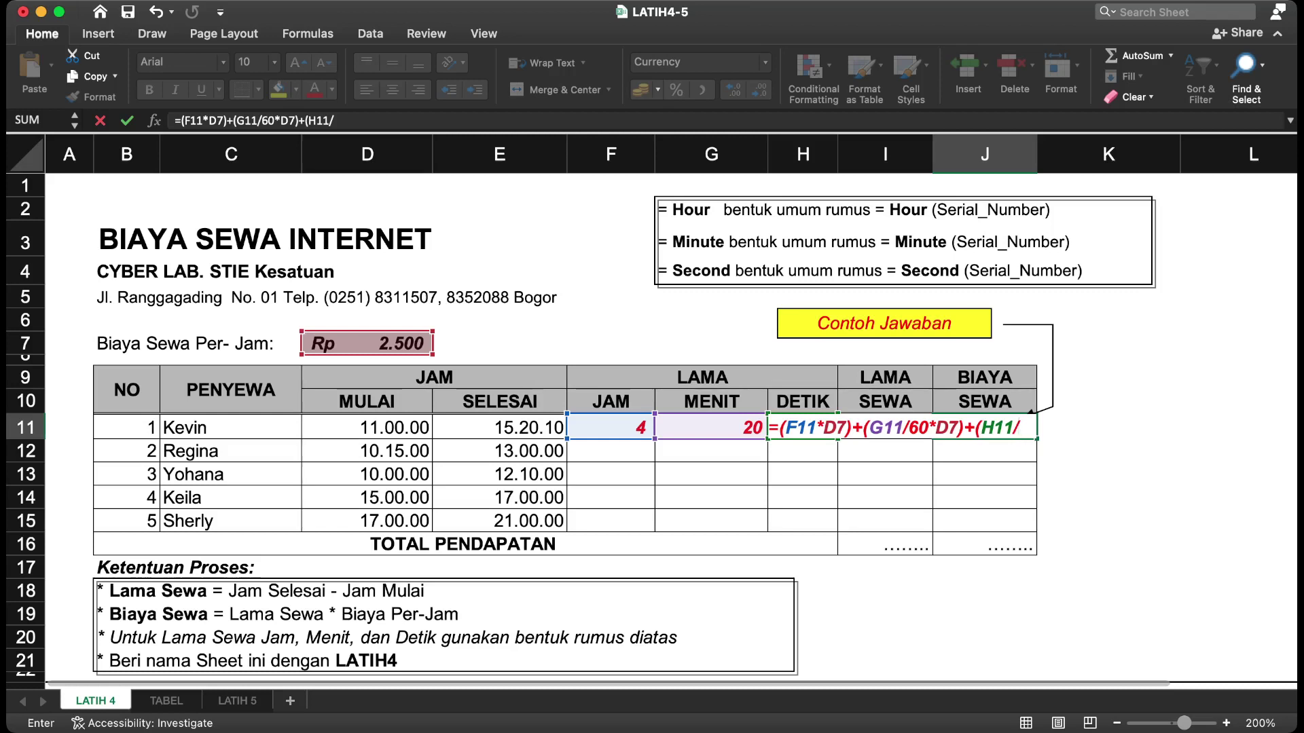
type("36")
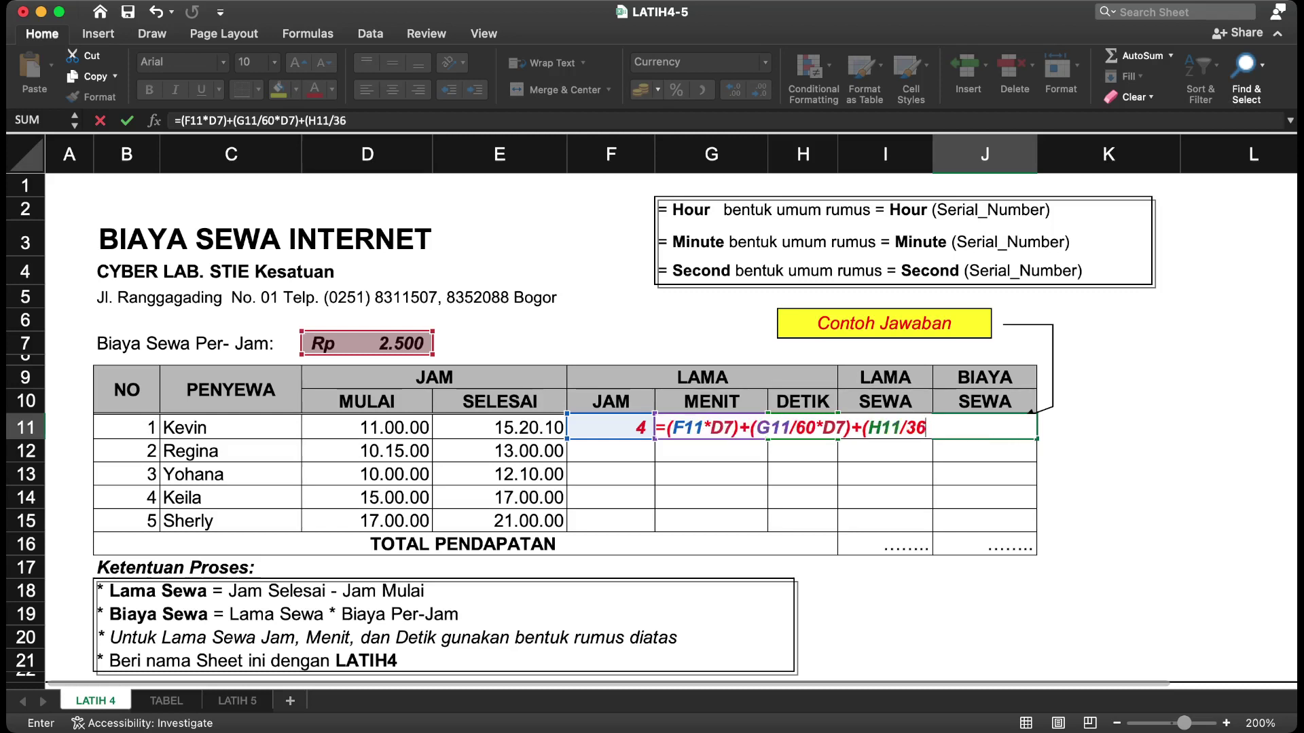
type("00*D7)")
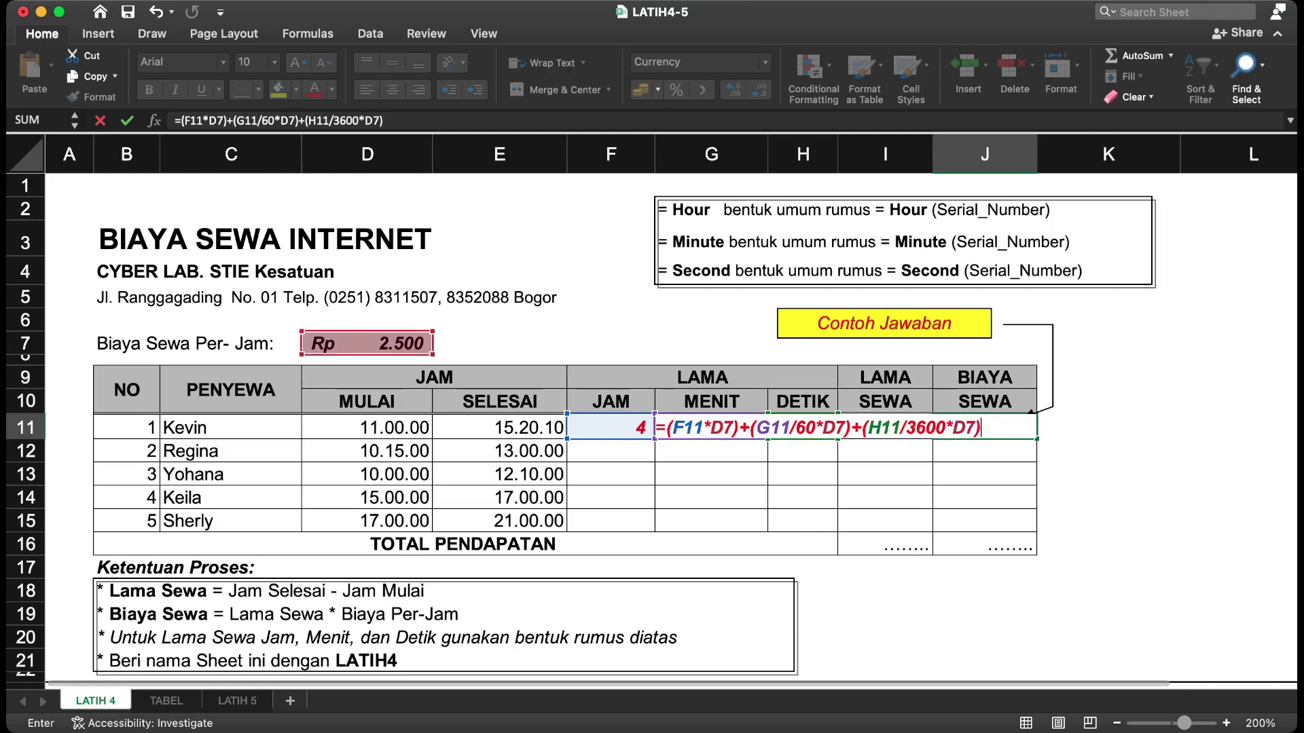
key("Return")
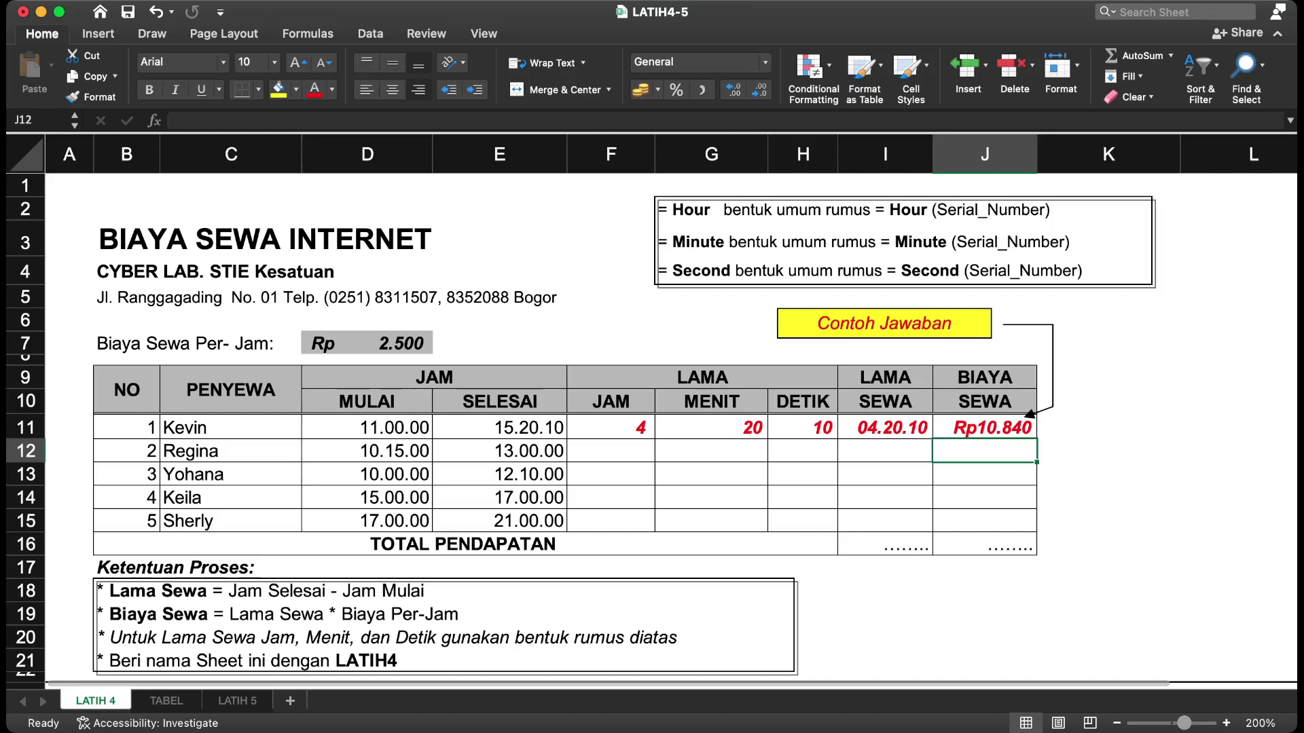
Step: Lock the row of the hourly rate reference as D$7 in the hours and minutes parts of J11's cost formula
left_click(984, 427)
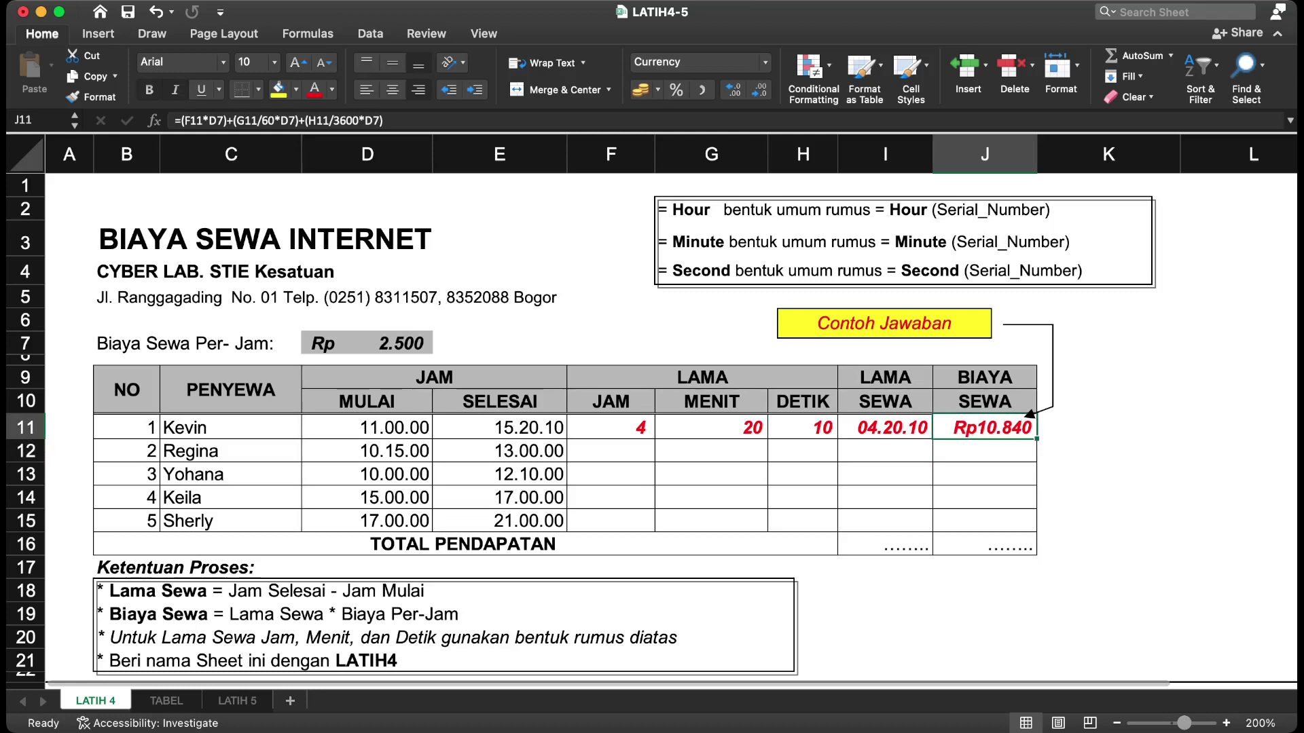
left_click(610, 428)
left_click(984, 427)
double_click(1109, 451)
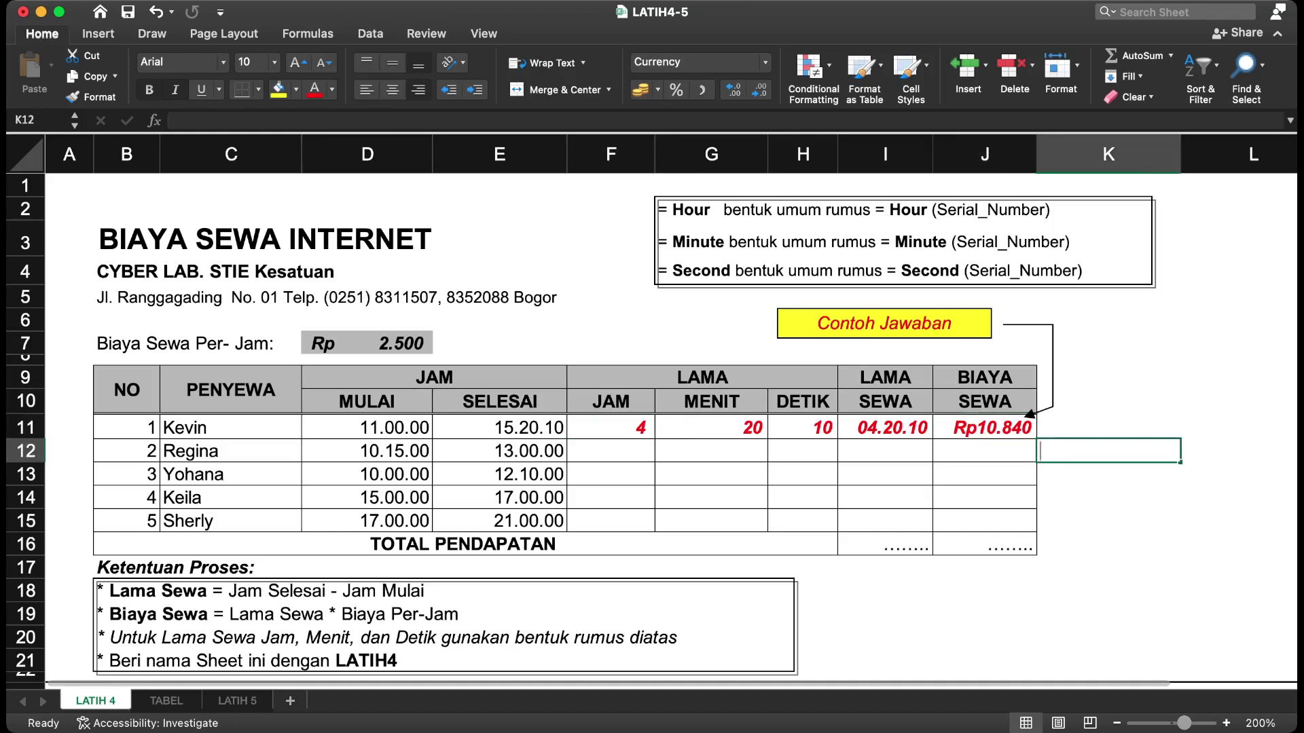
left_click(984, 427)
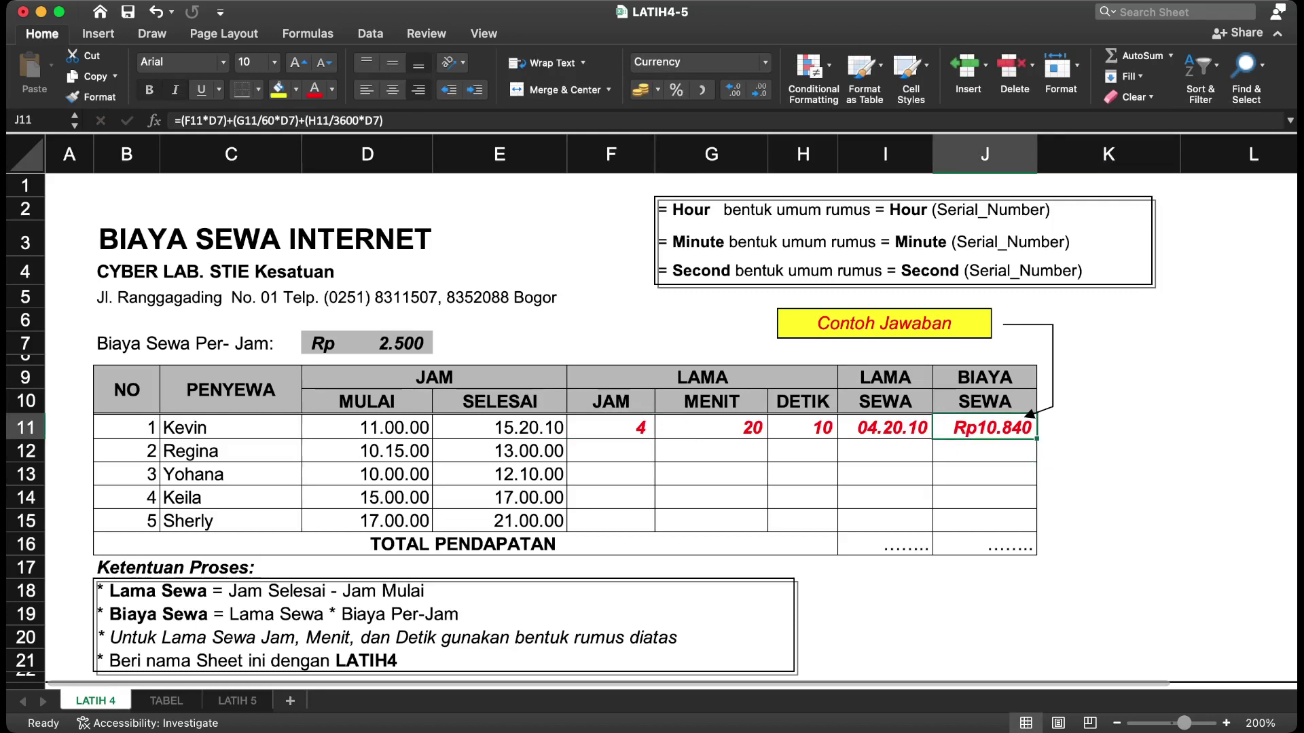
left_click(367, 343)
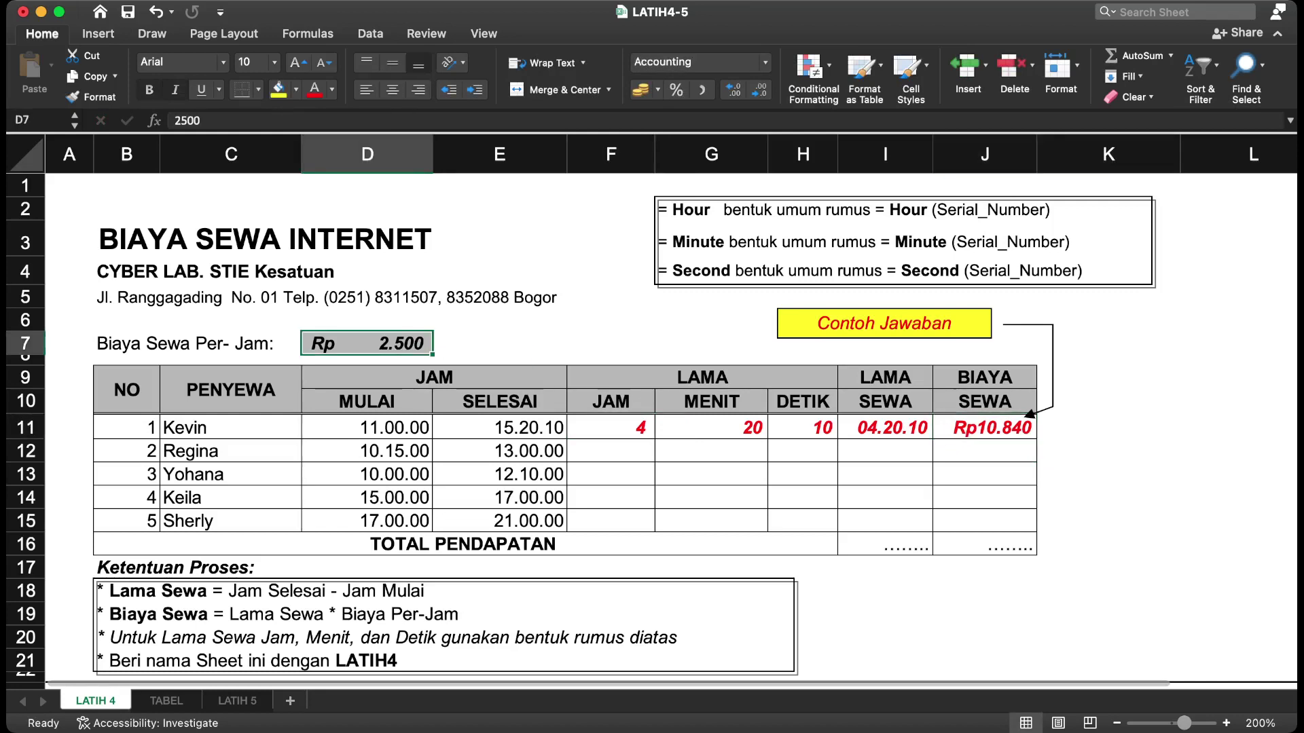
double_click(985, 428)
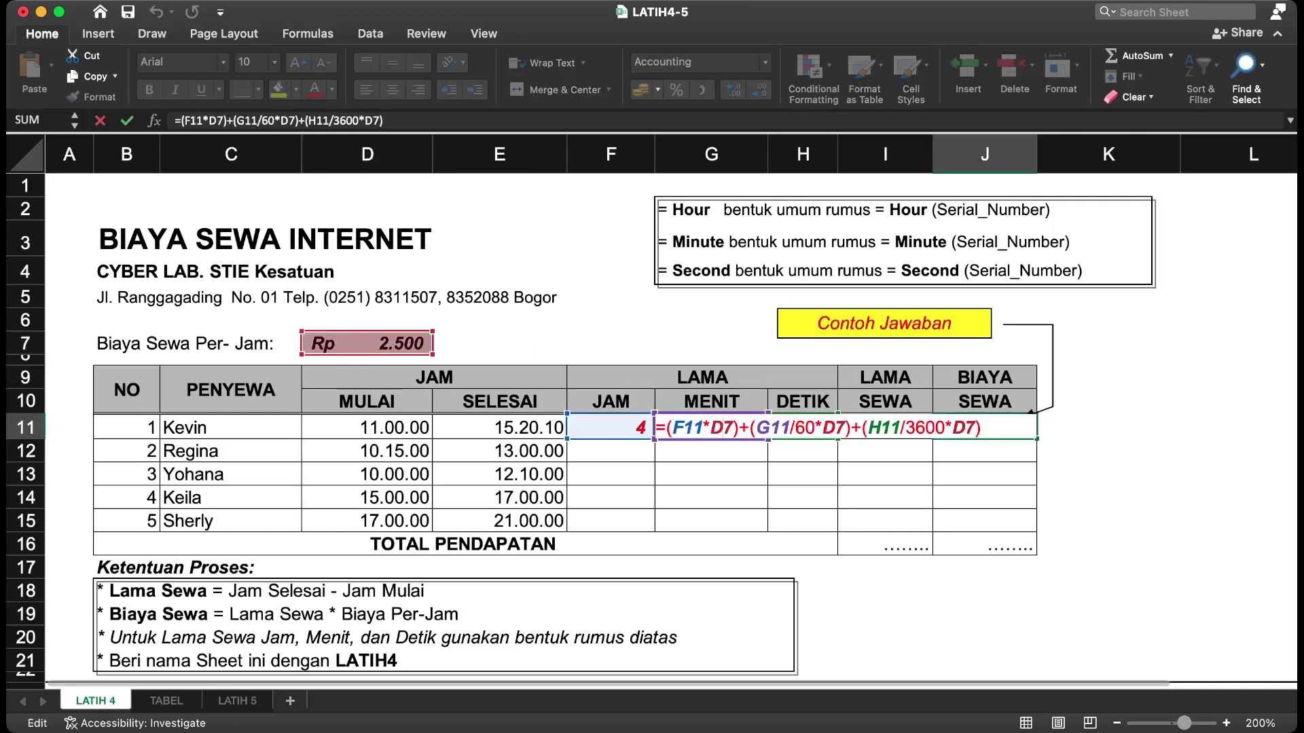
key("Left")
type("$")
key("Right")
key("Right")
key("Right")
key("Right")
key("Right")
key("Right")
key("Right")
key("Right")
key("Right")
key("Right")
key("Right")
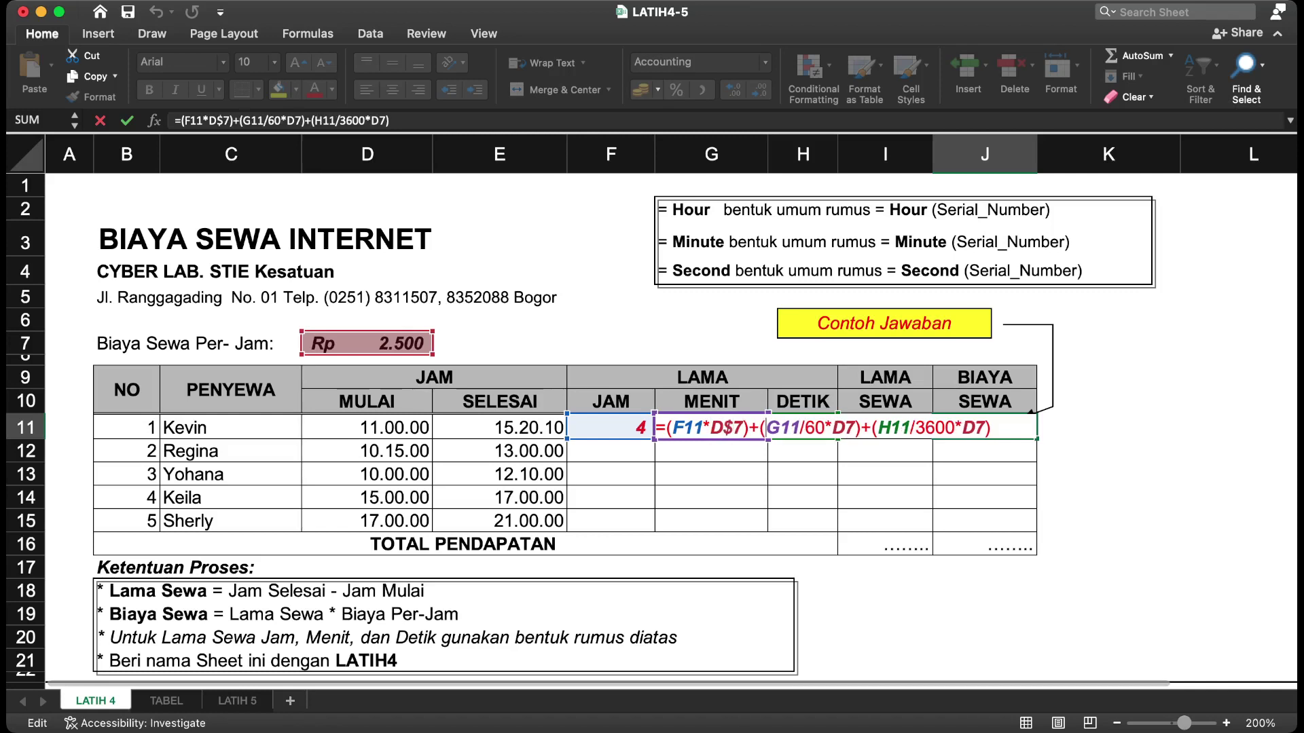
type("$")
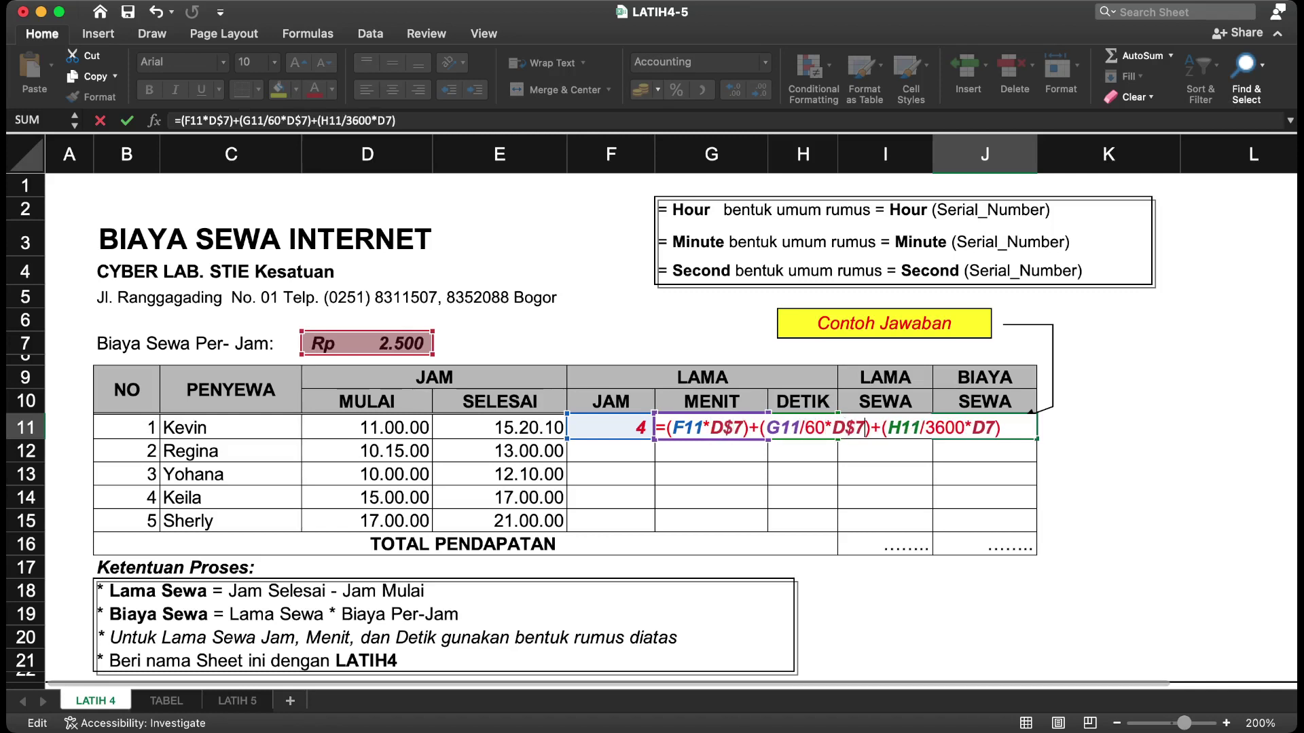
Step: Change the rate reference in the seconds part of J11's cost formula to D$7 and enter the formula
key("Right")
key("Right")
key("Right")
key("Right")
key("Right")
key("Right")
key("Right")
key("Right")
key("Right")
key("Right")
key("Left")
type("$")
key("Return")
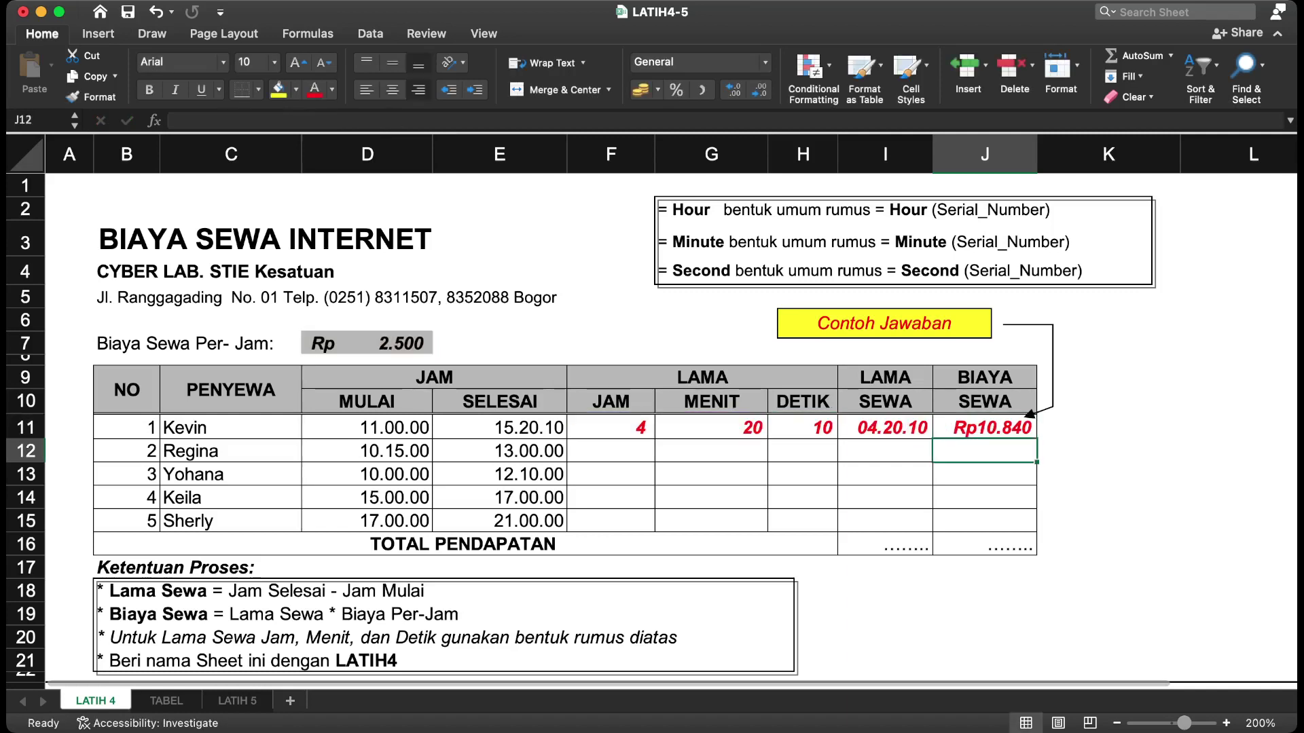
Step: Fill the duration, total rental time and cost formulas from F11:J11 down through row 15
left_click(610, 428)
left_click_drag(610, 428, 984, 428)
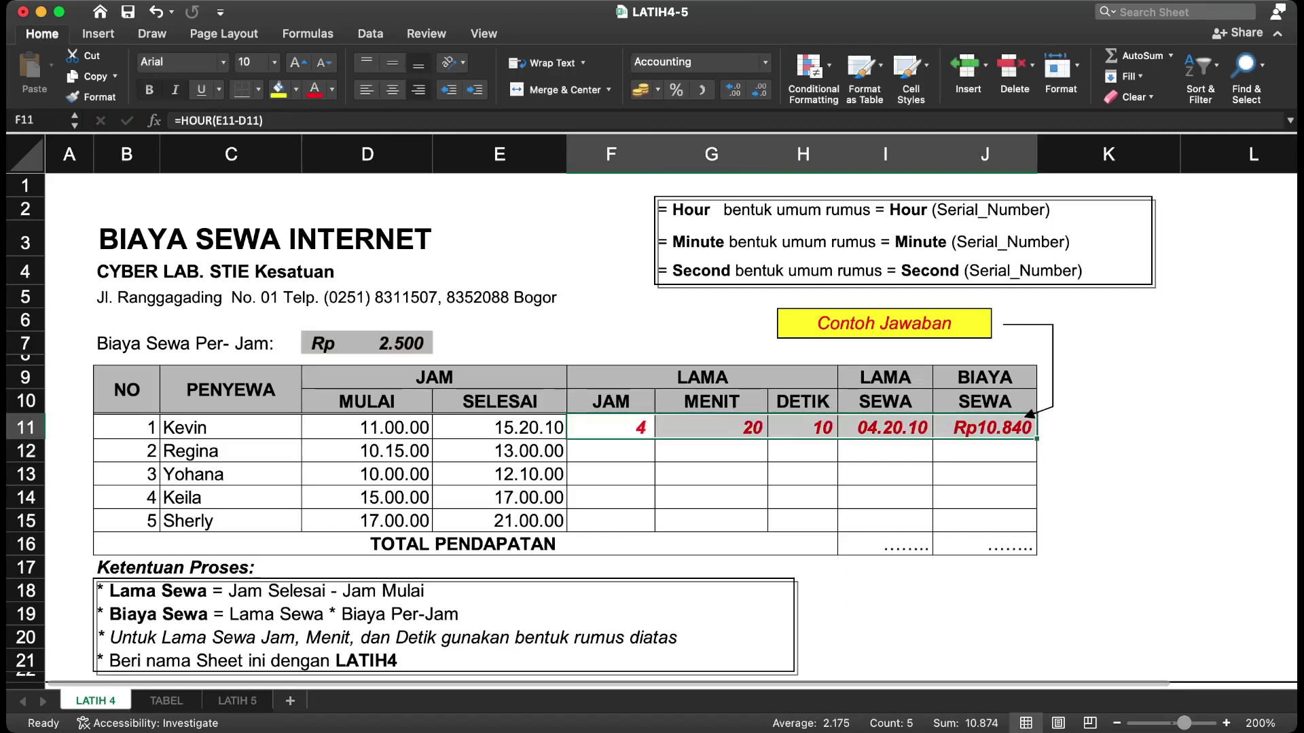
left_click(1108, 450)
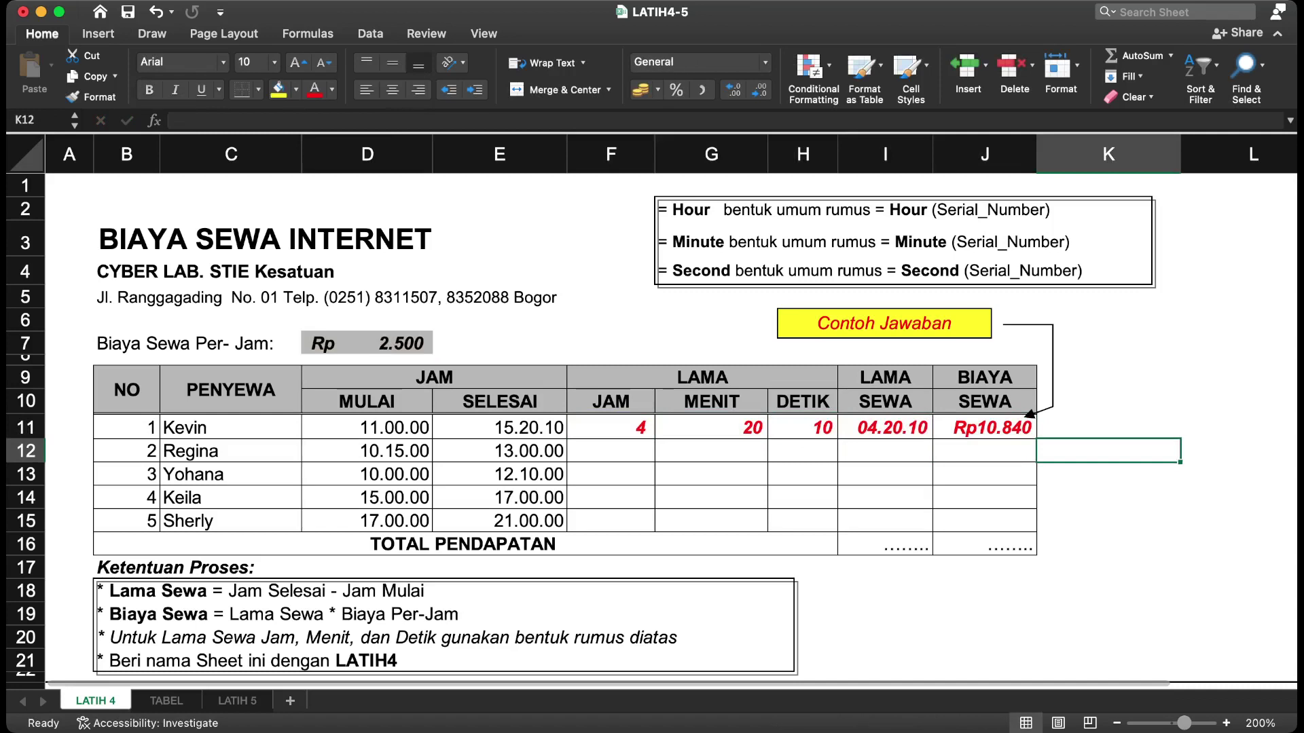
left_click_drag(610, 427, 1037, 526)
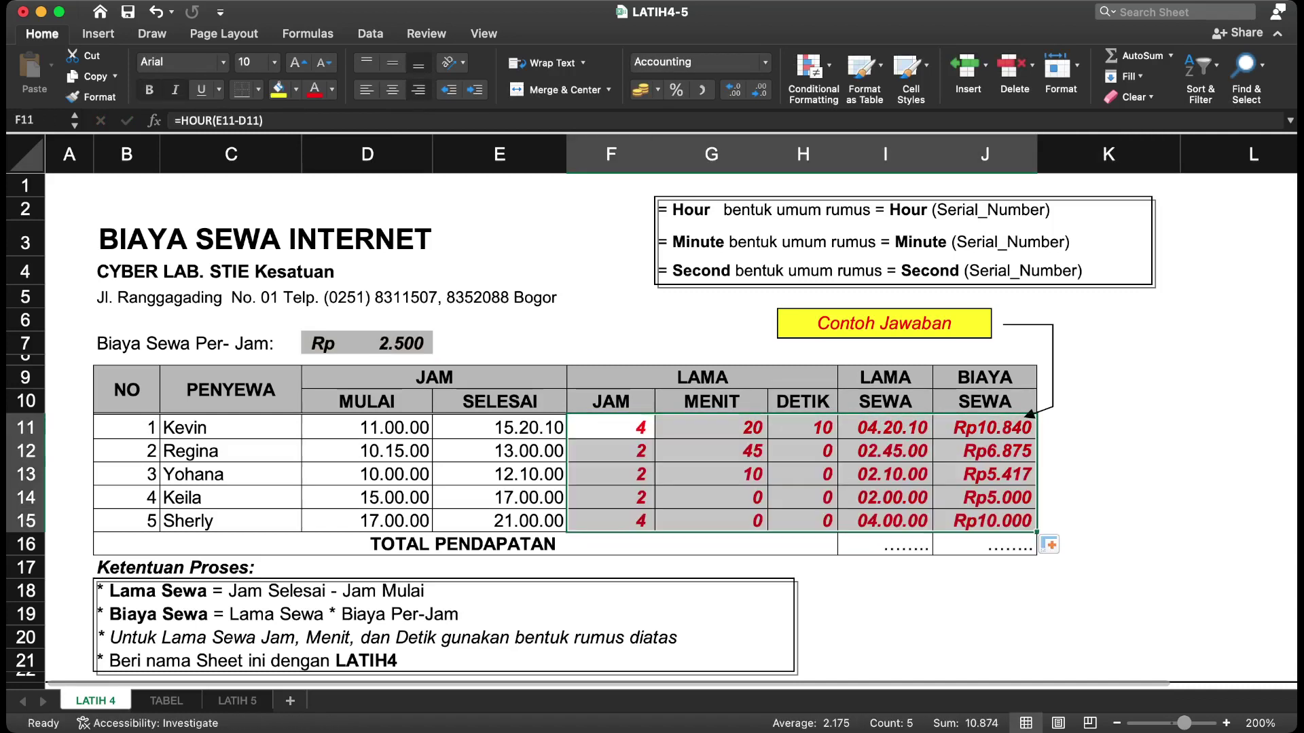
left_click(1108, 498)
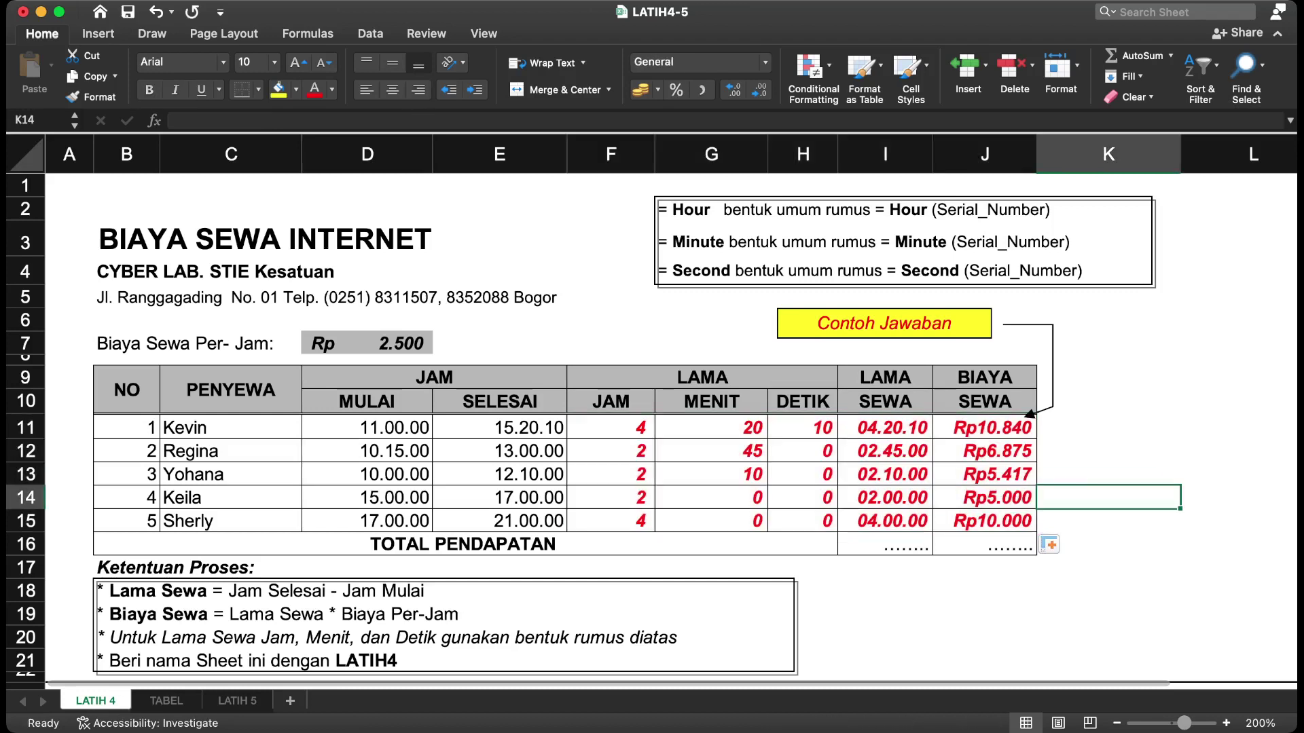
left_click(368, 497)
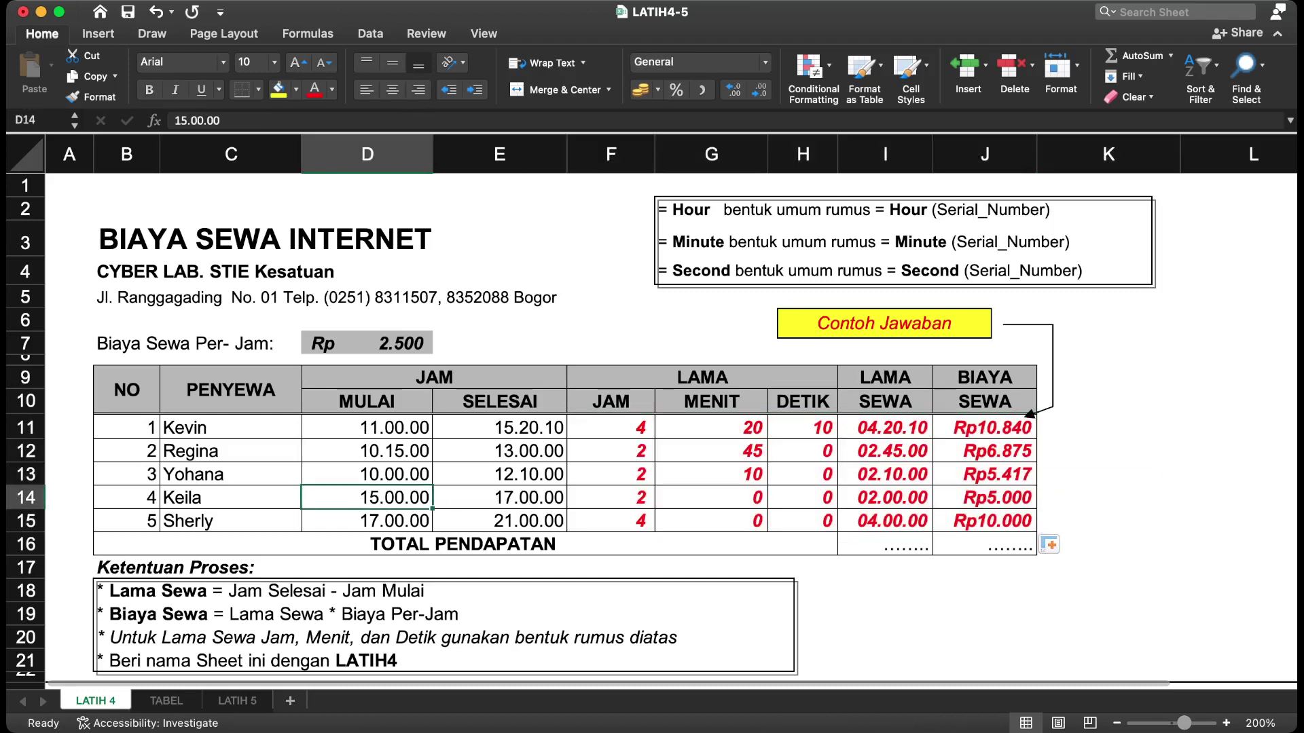
left_click(500, 497)
left_click(610, 497)
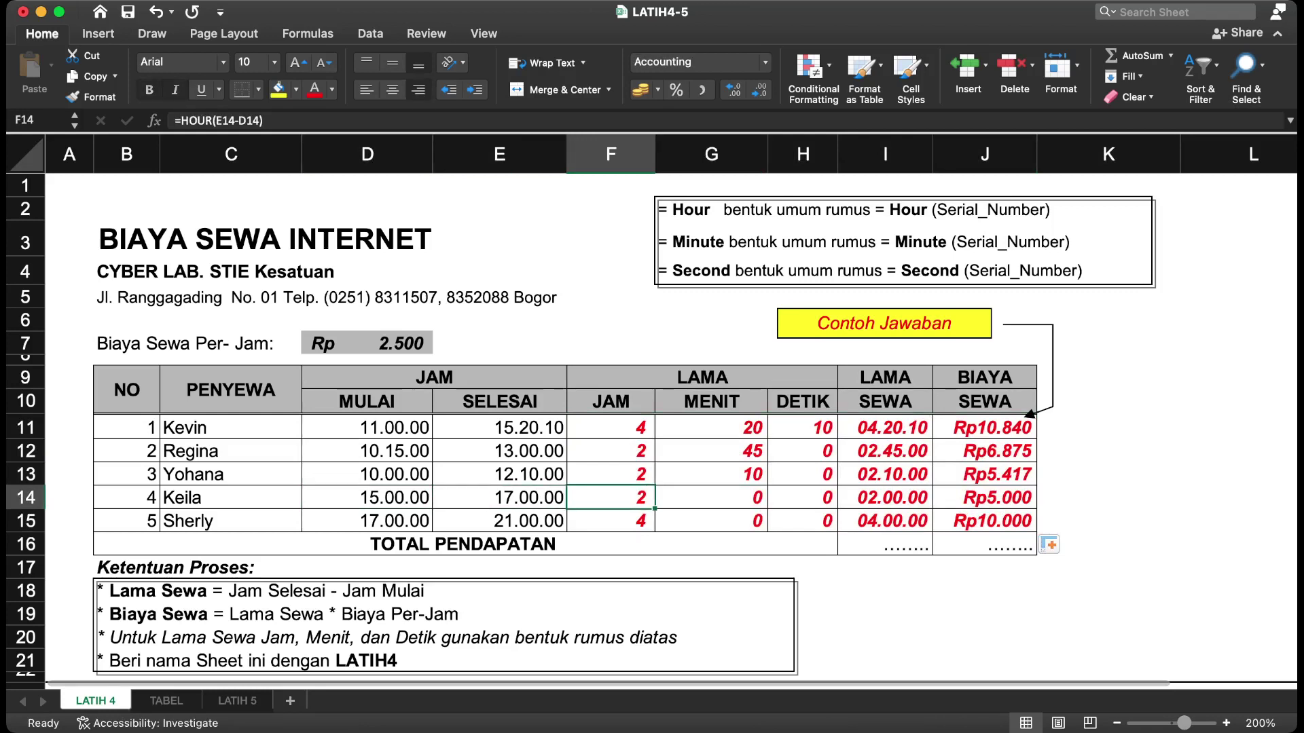
Step: Total the rental costs in the TOTAL PENDAPATAN cell J16 with the SUM of J11:J15
left_click(885, 544)
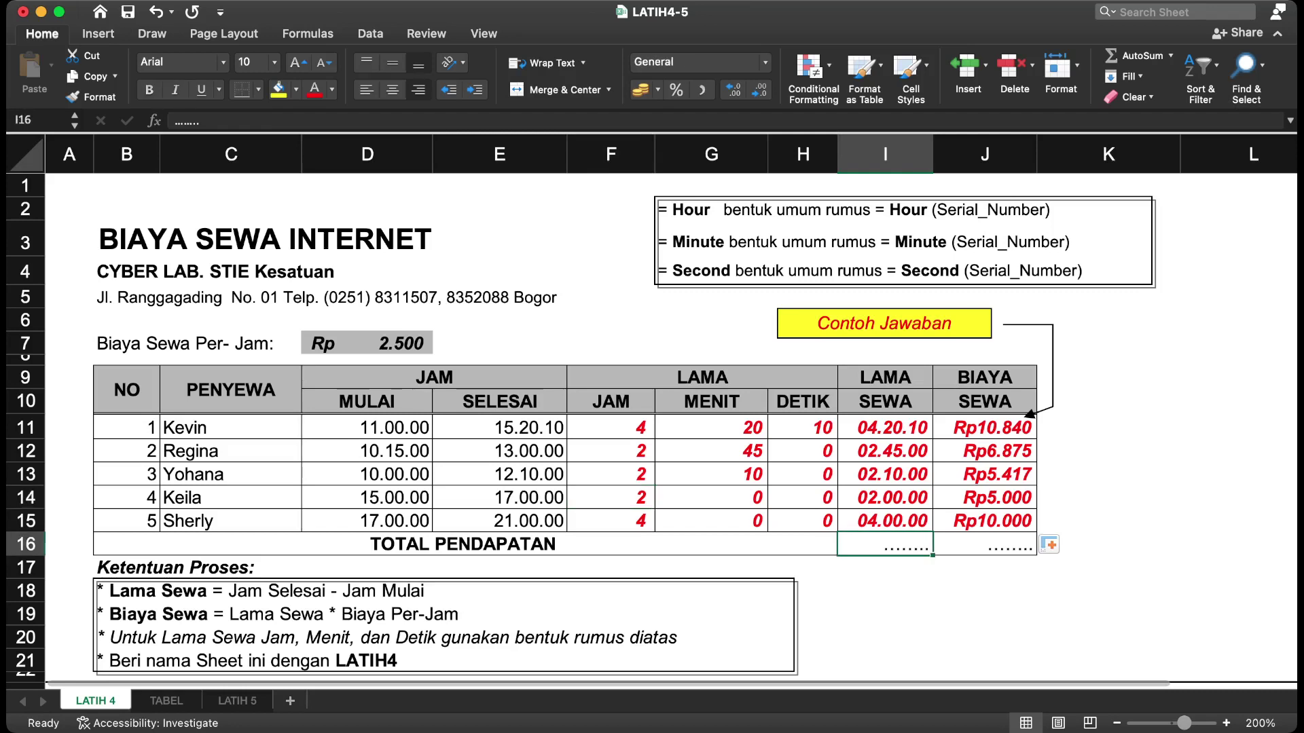
left_click(984, 544)
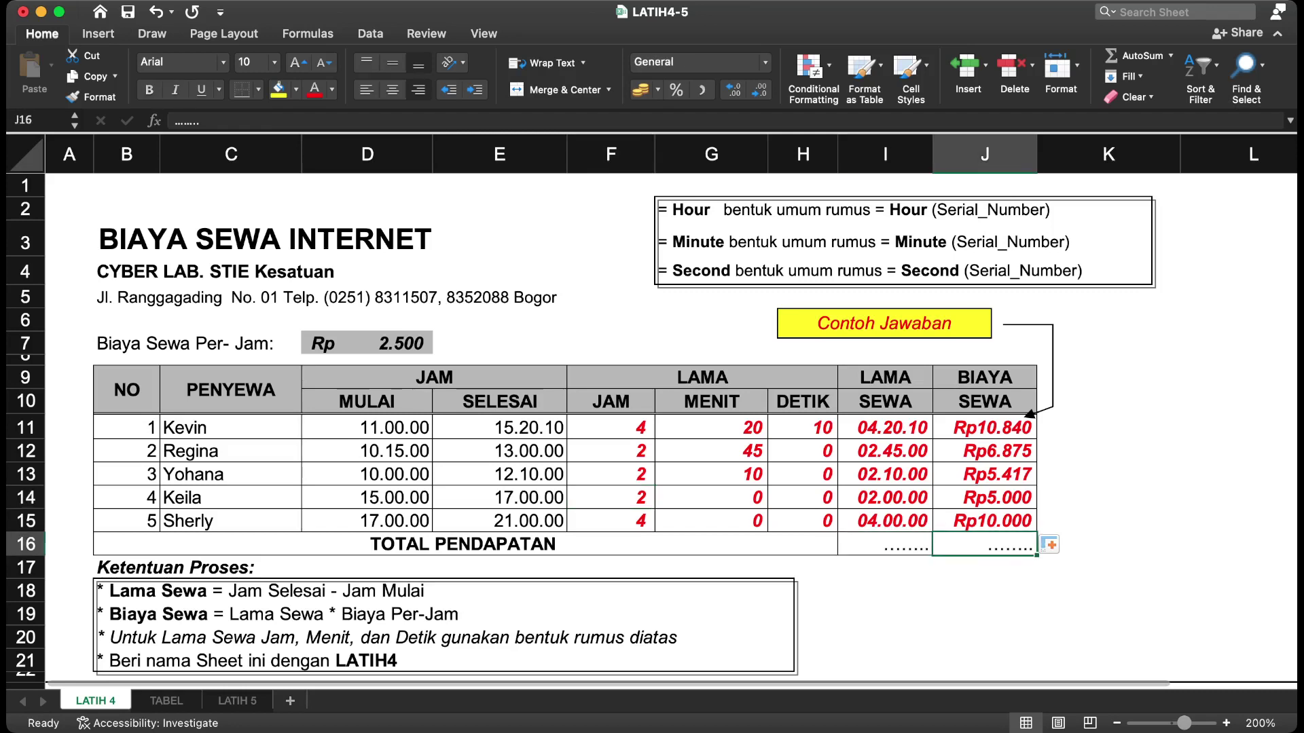
type("=SUM(")
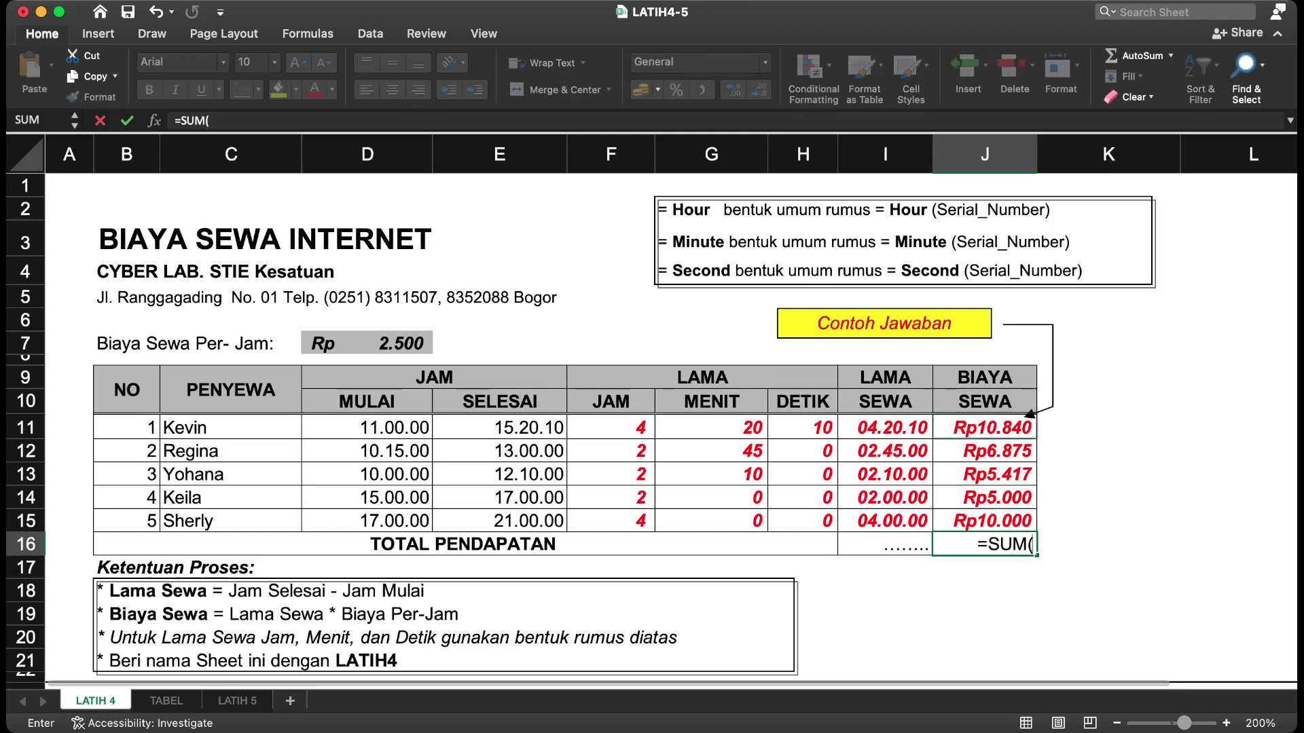
left_click_drag(985, 428, 984, 521)
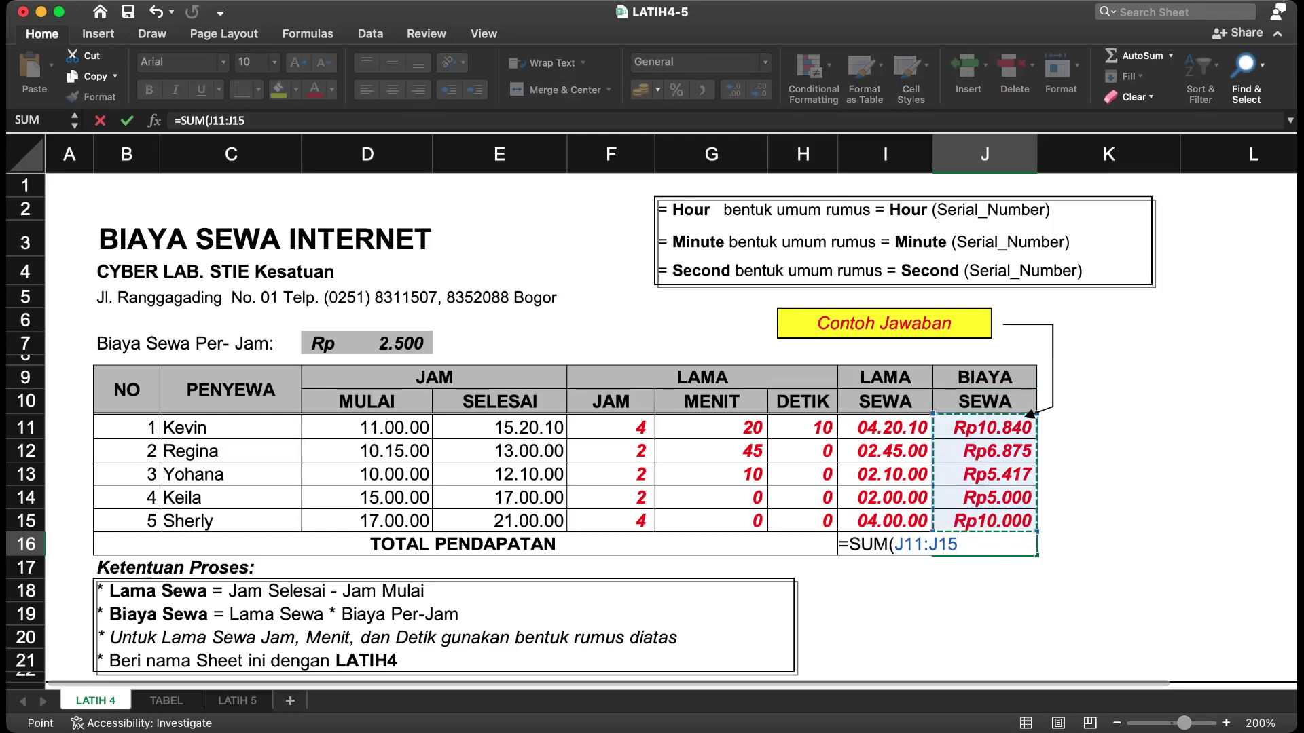
key("Return")
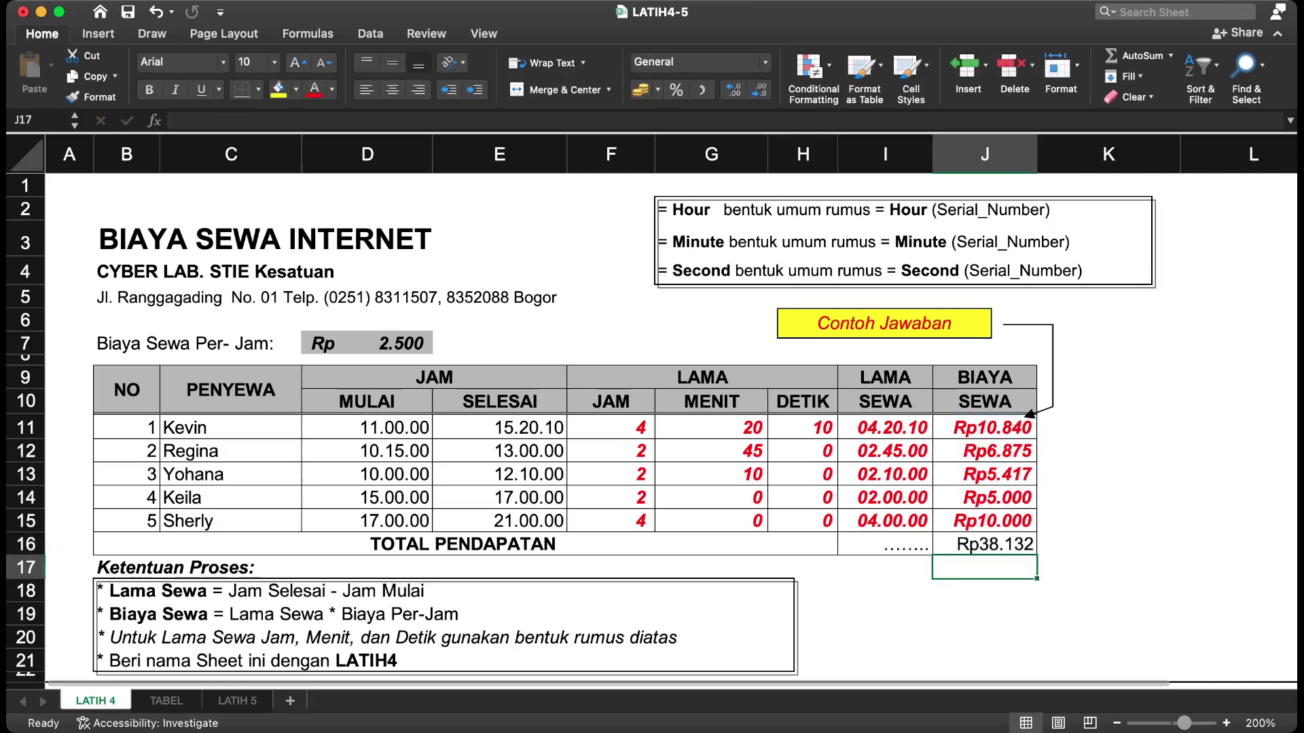
left_click(985, 545)
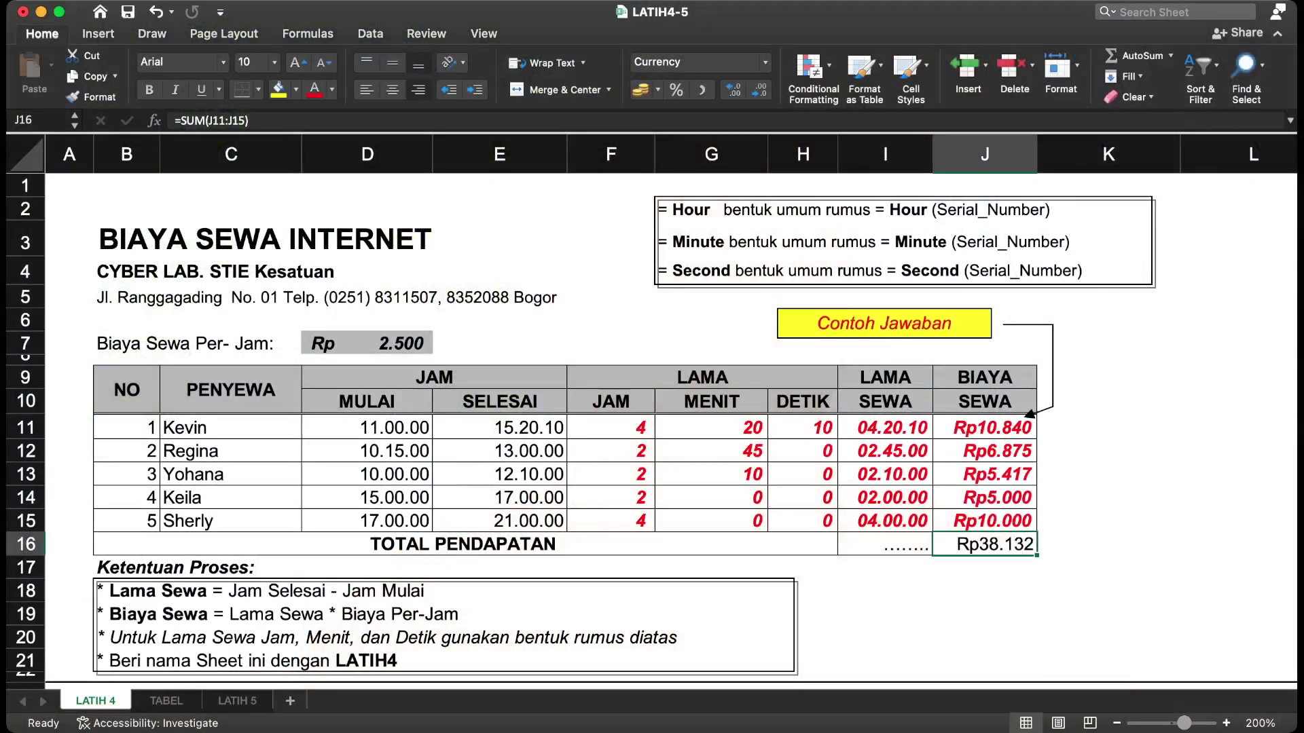
Step: Examine the DAFTAR UPAH HARIAN table: the hourly base wage in D29, the first worker's start and end times, and the total wage column
scroll(651, 432, "down", 15)
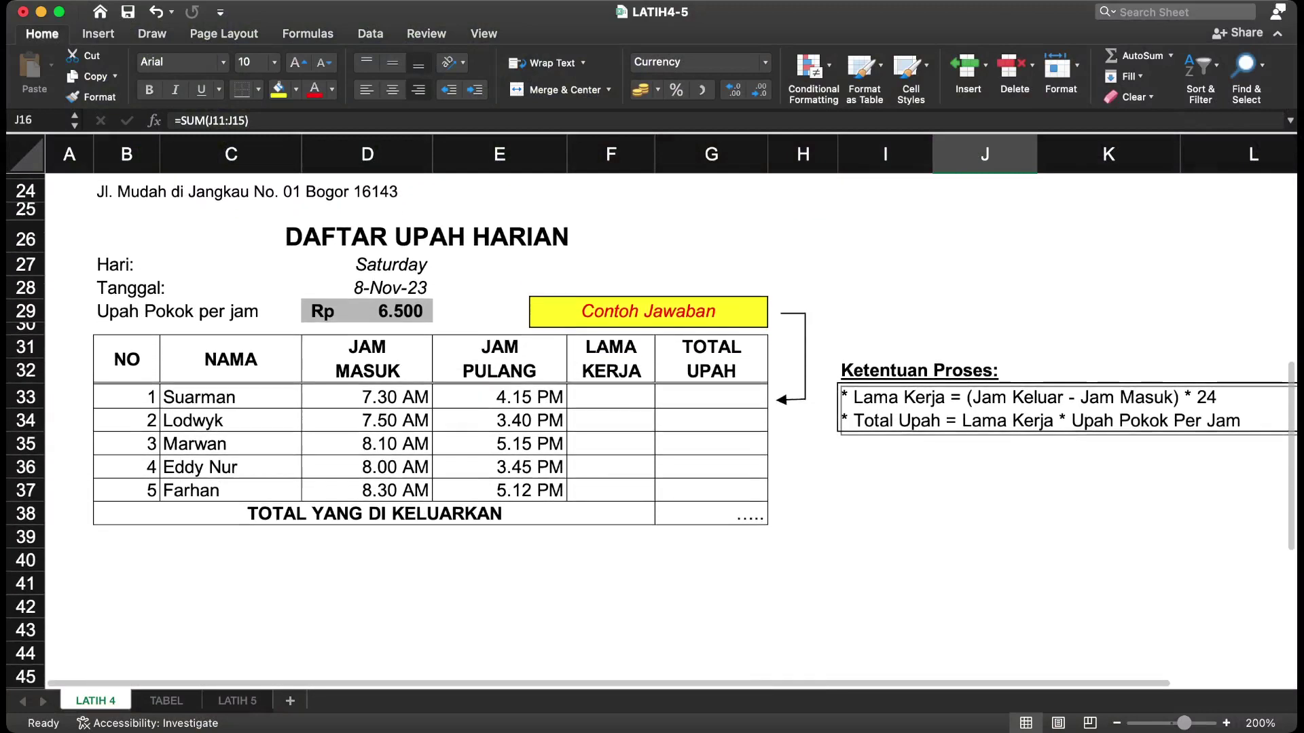
scroll(651, 432, "down", 1)
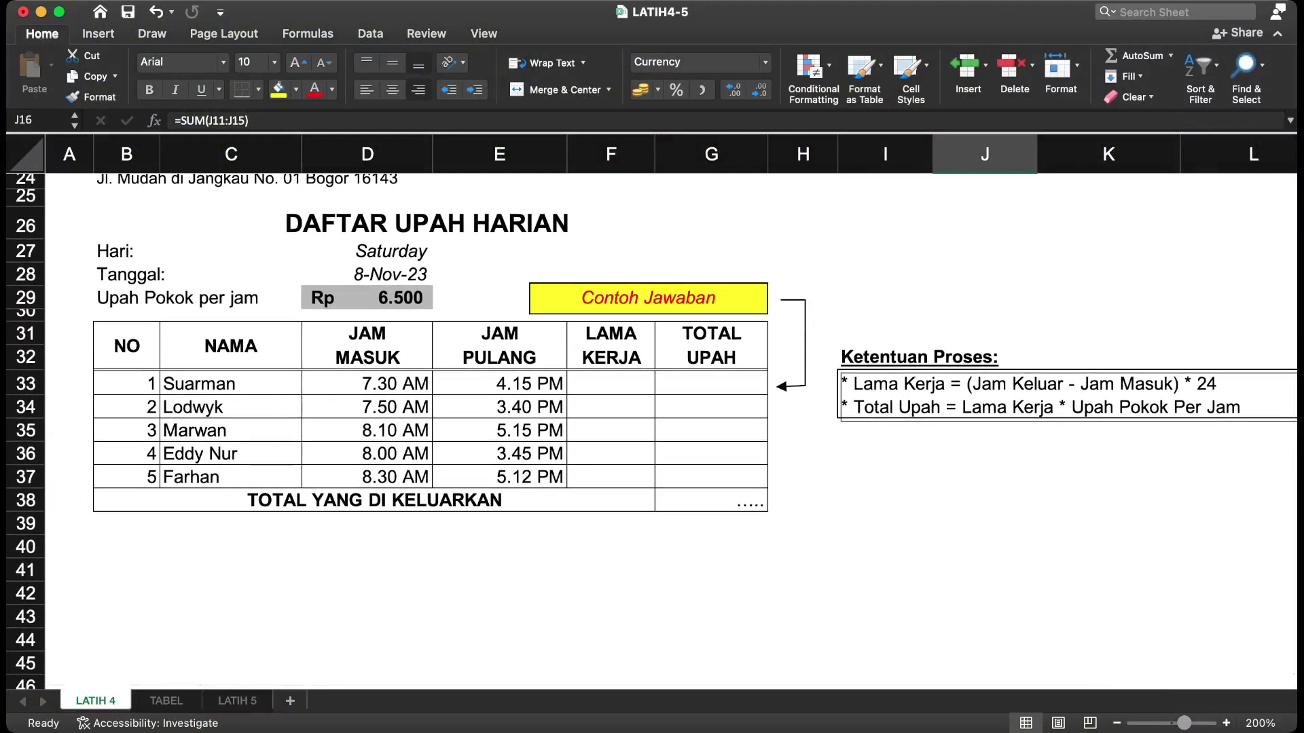
scroll(652, 431, "up", 1)
key("super+Tab")
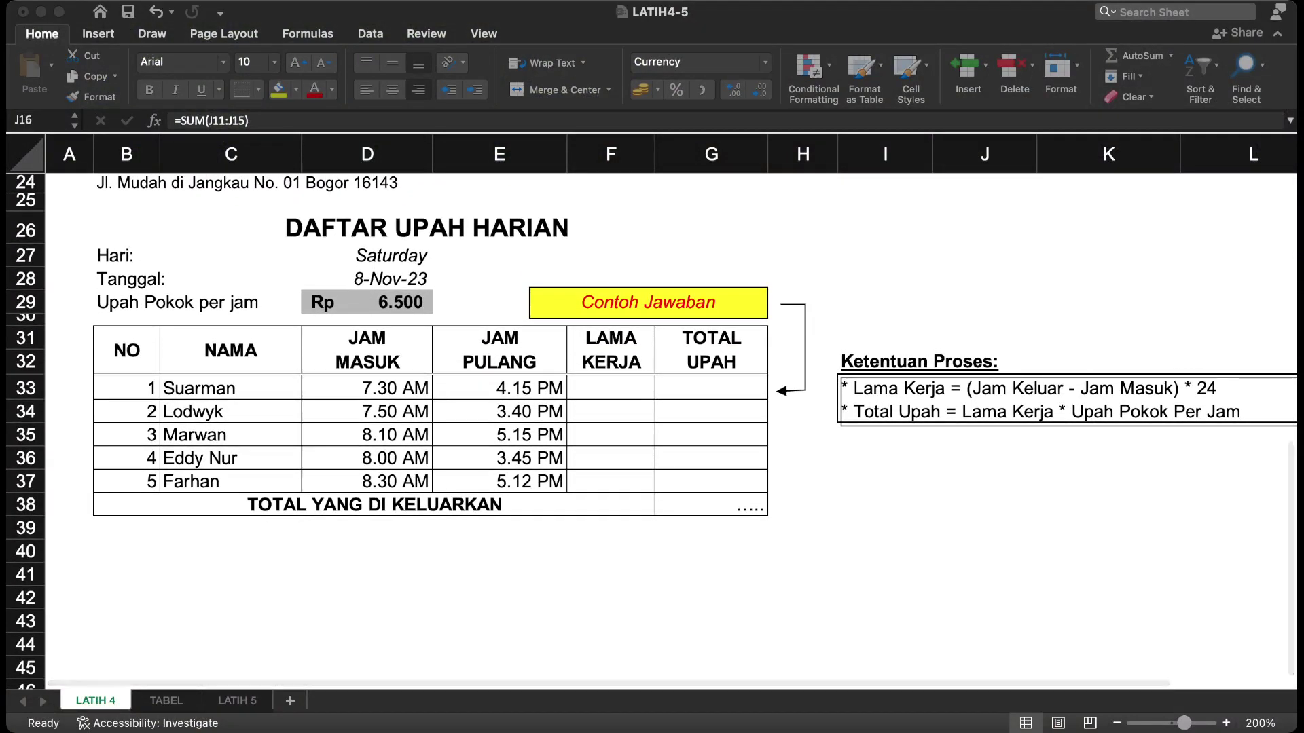
key("super+Tab")
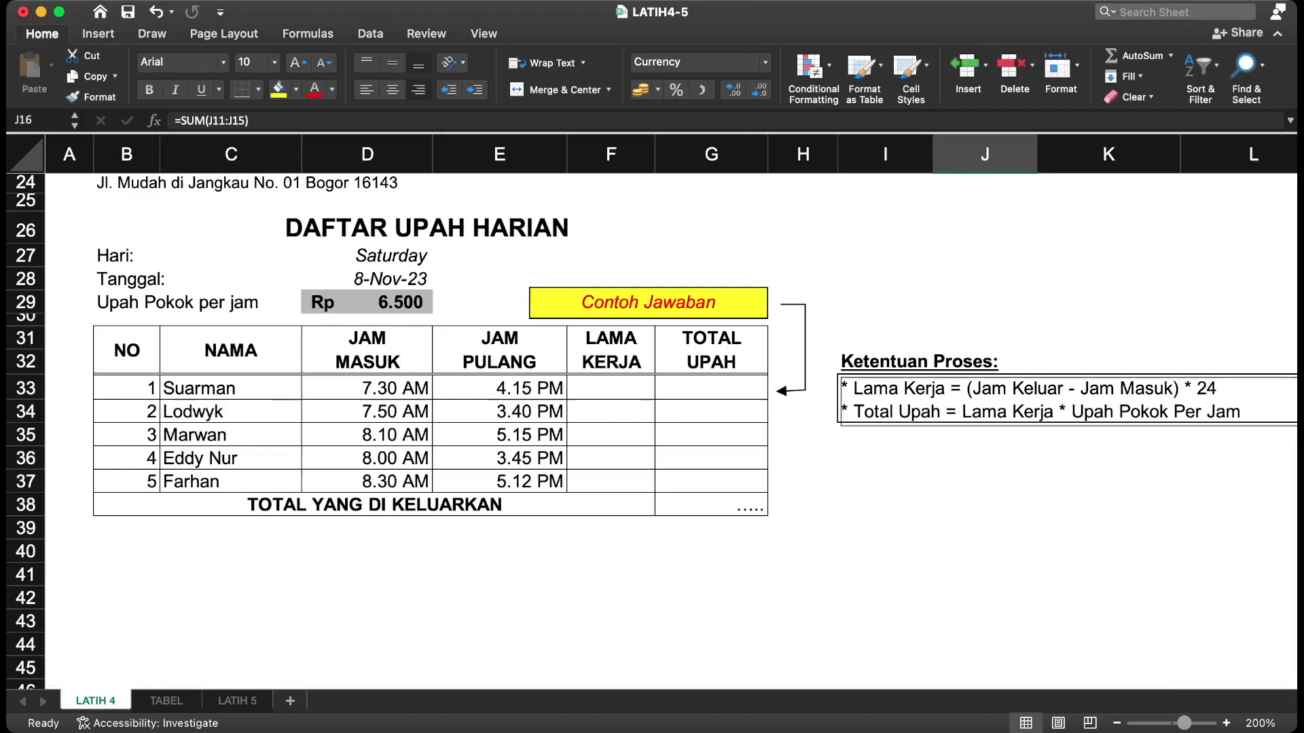
left_click(367, 302)
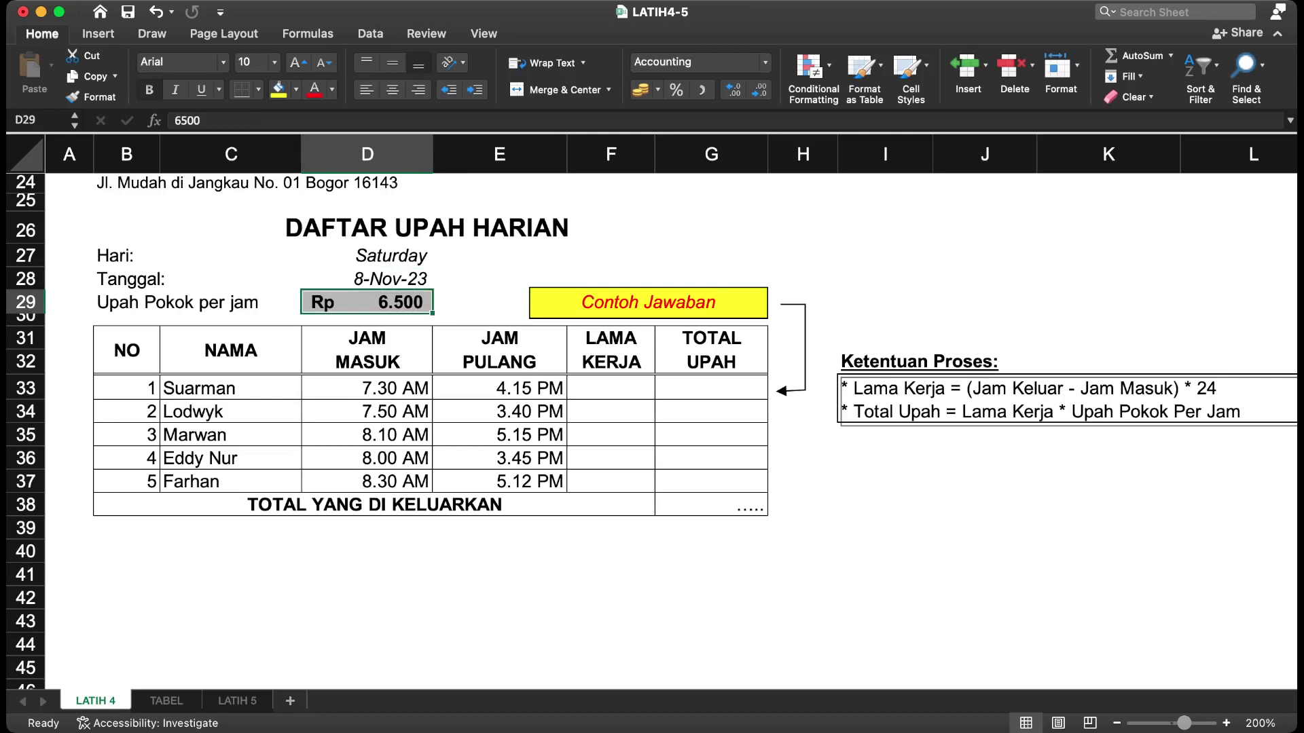
left_click(500, 574)
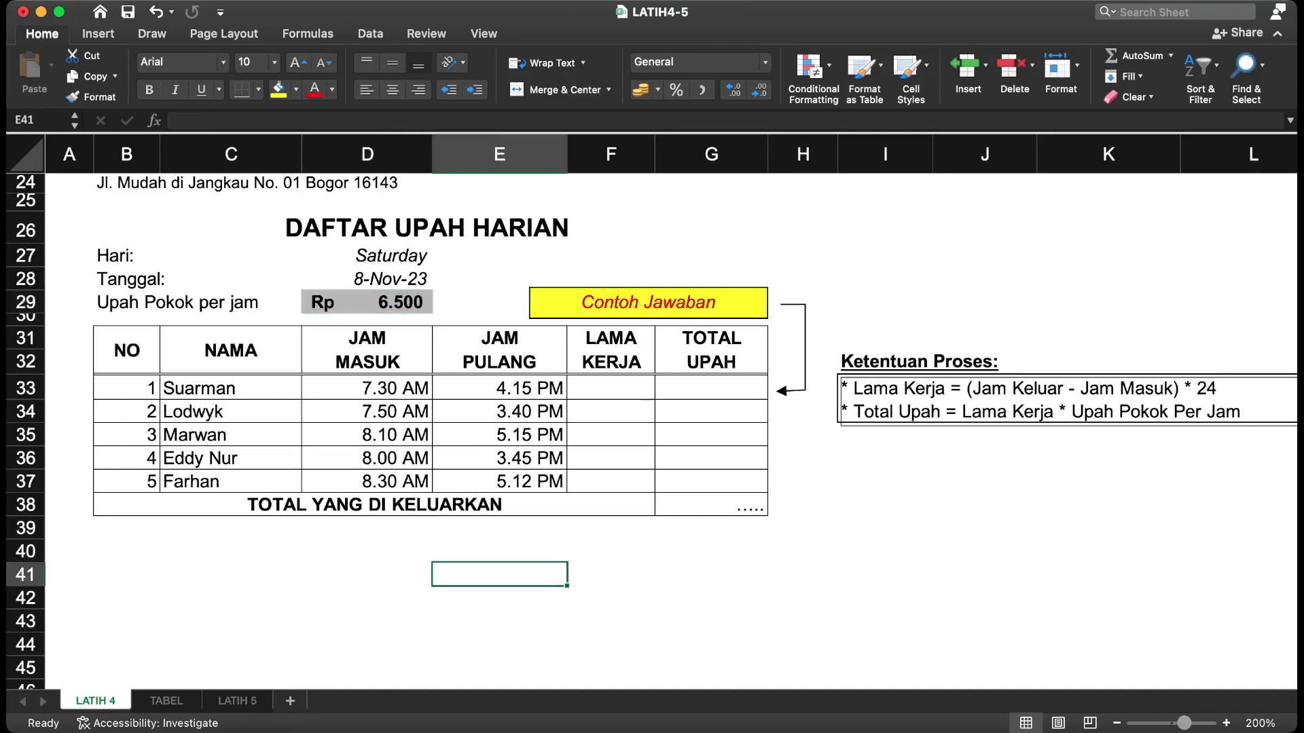
left_click(368, 388)
left_click(500, 388)
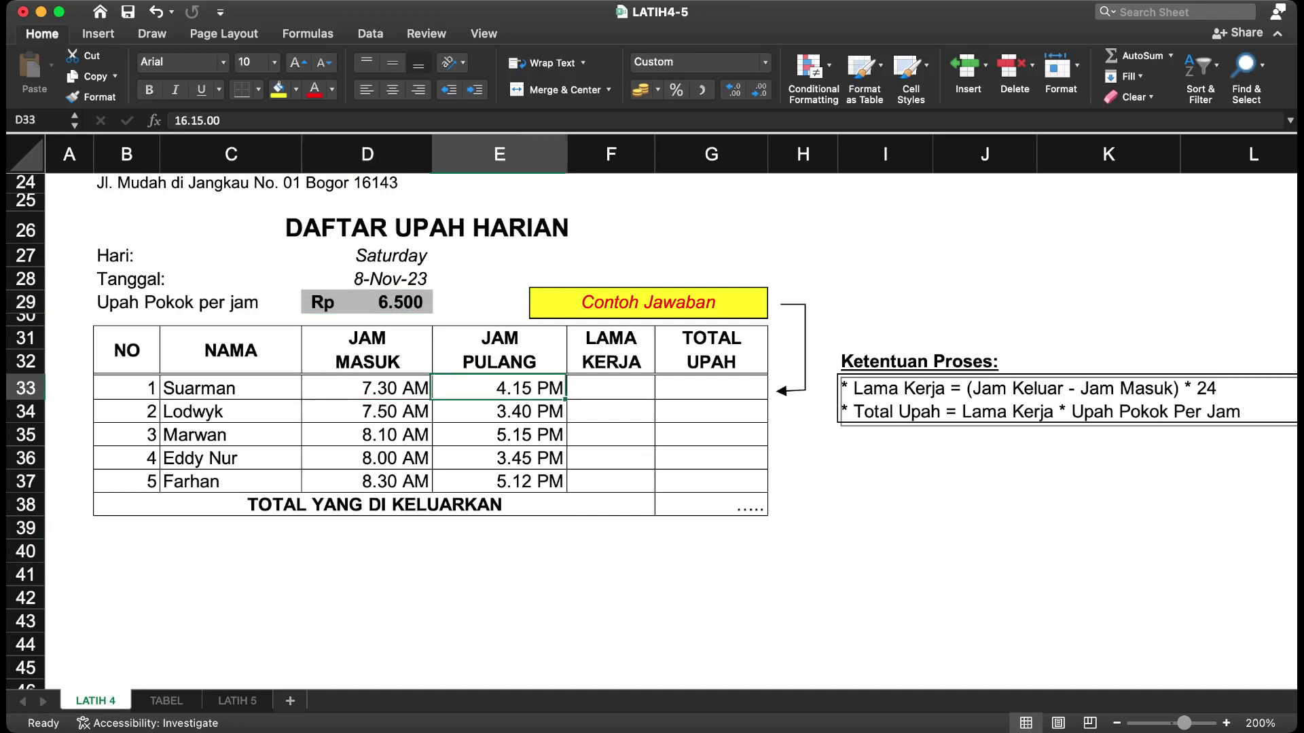
left_click(711, 363)
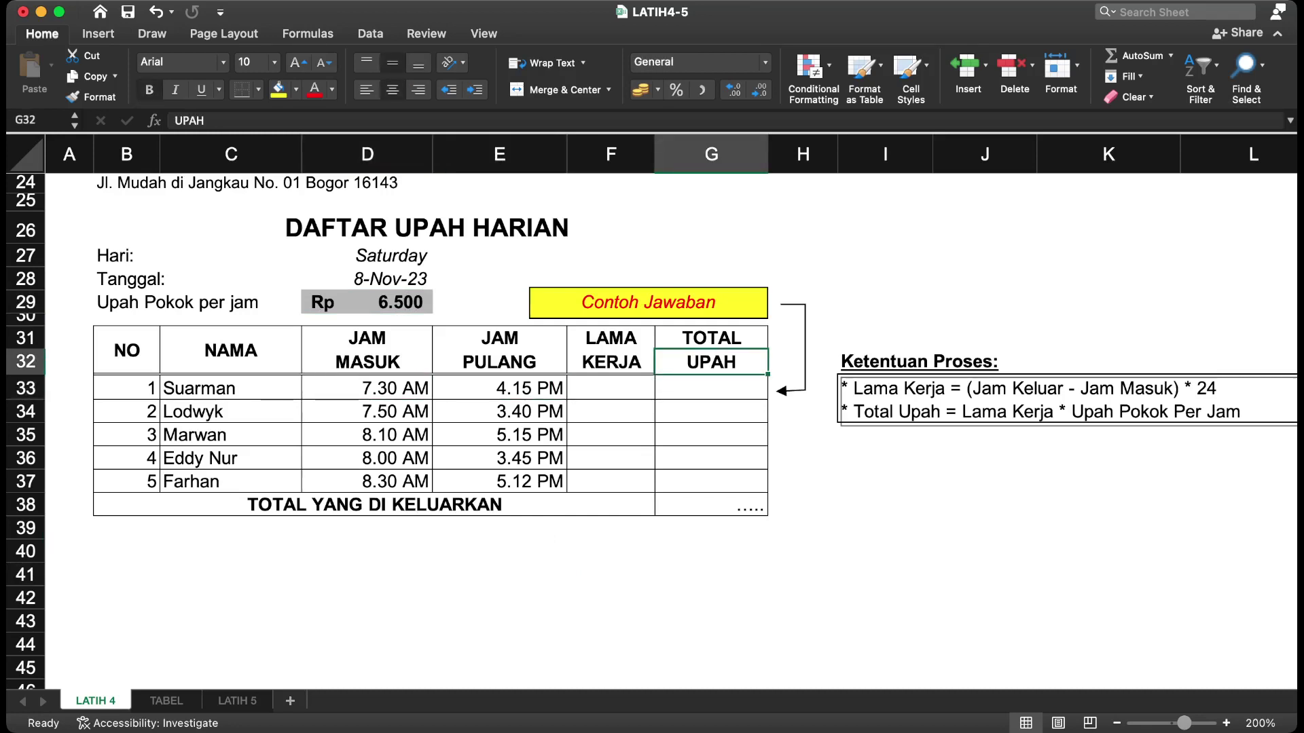
left_click(367, 302)
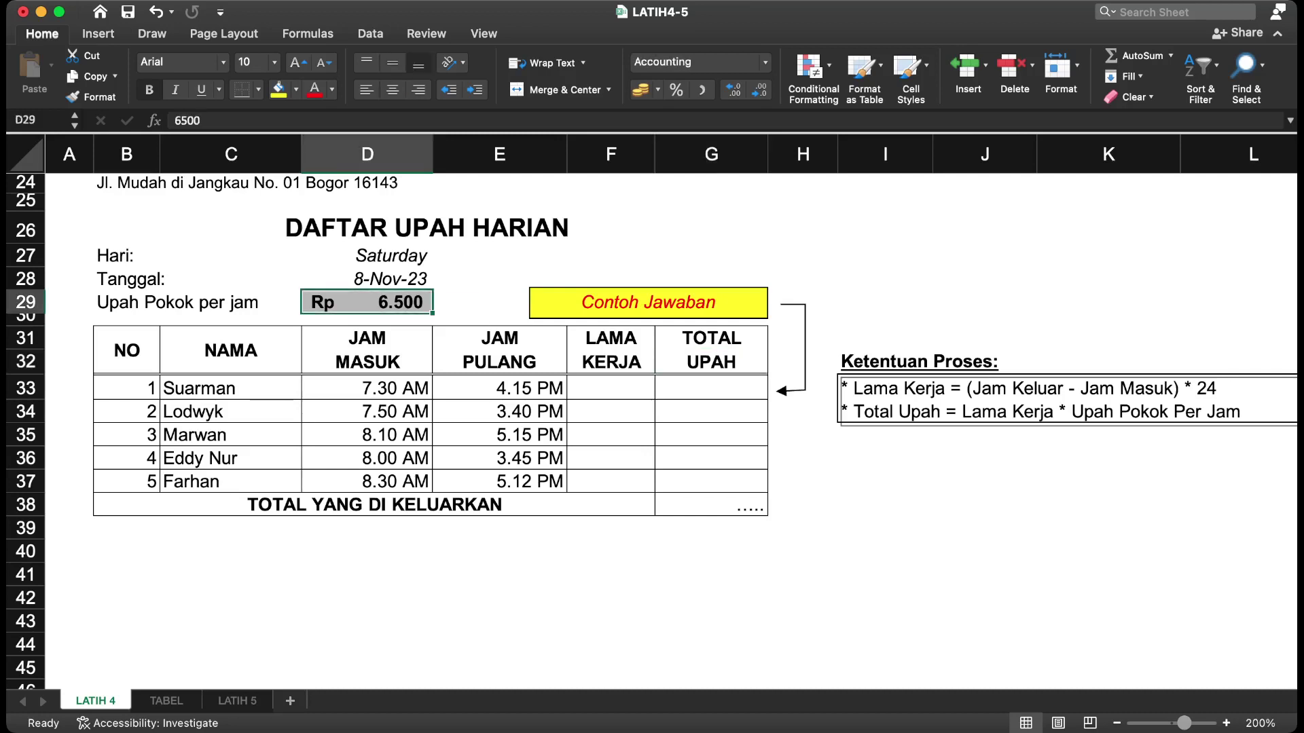
Step: Enter the formula =E33-D33 in F33 to subtract the first worker's start time from the end time
left_click(611, 389)
type("=")
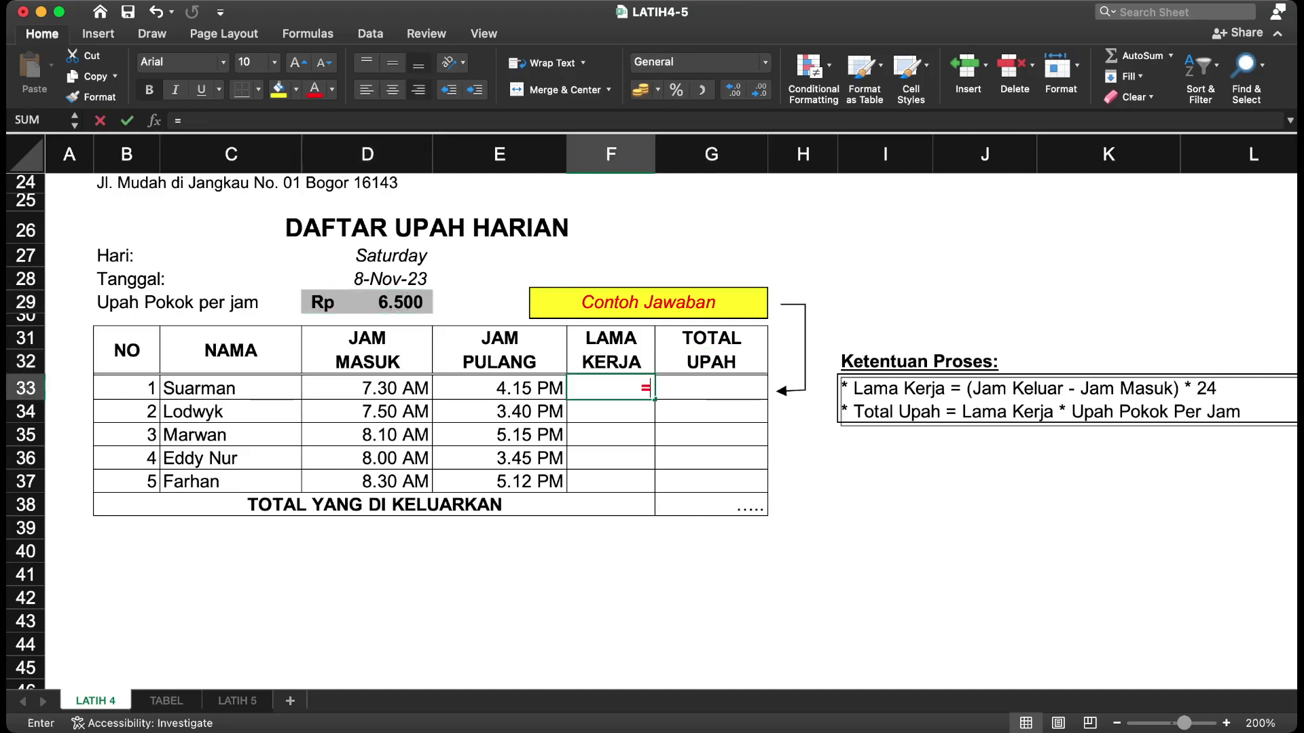
key("Left")
type("-")
key("Left")
key("Left")
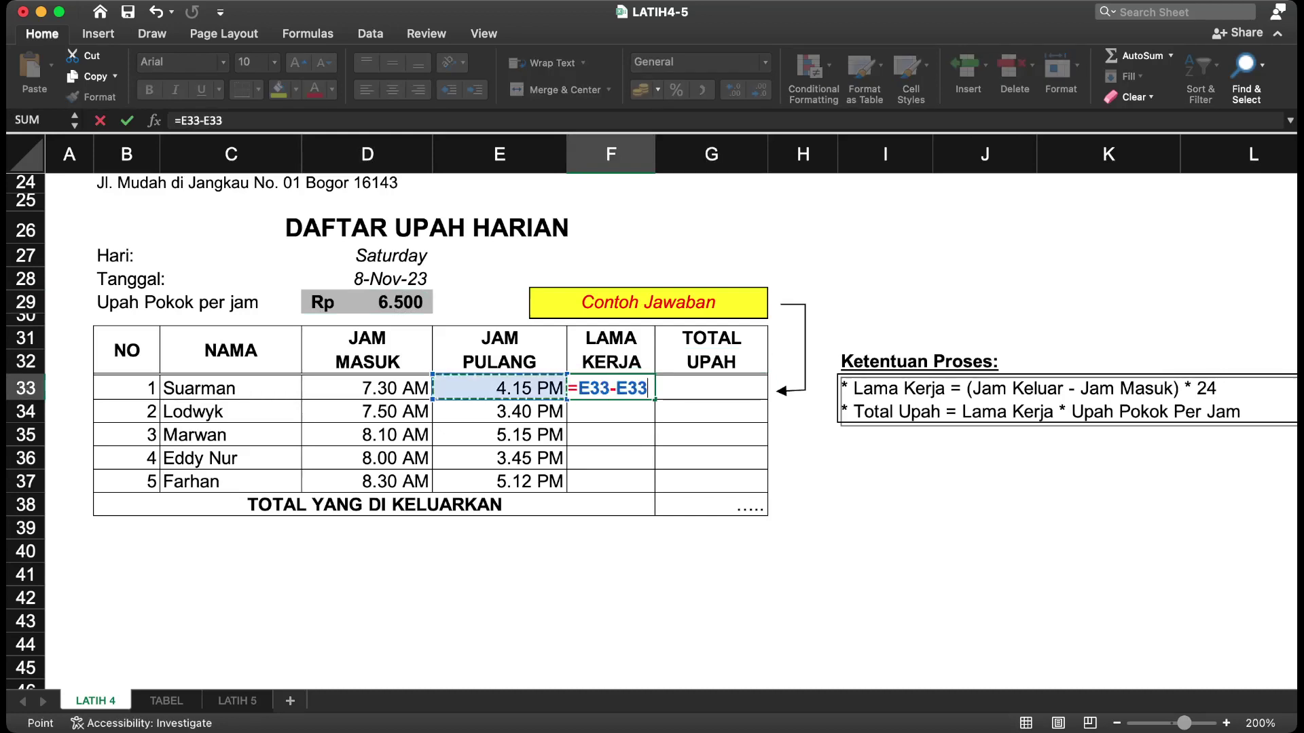
key("Return")
key("Up")
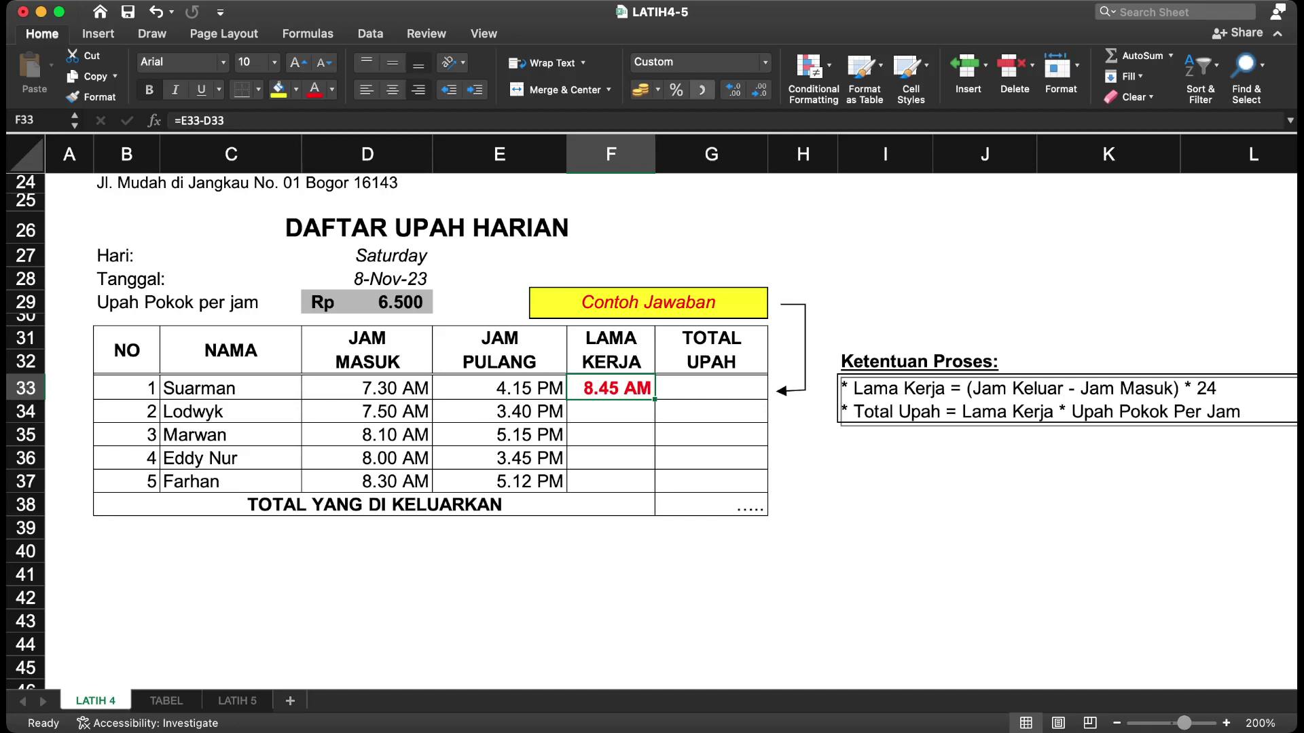
Step: Try displaying the F33 working duration as a comma-style number with two decimals and in the Time format
left_click(701, 89)
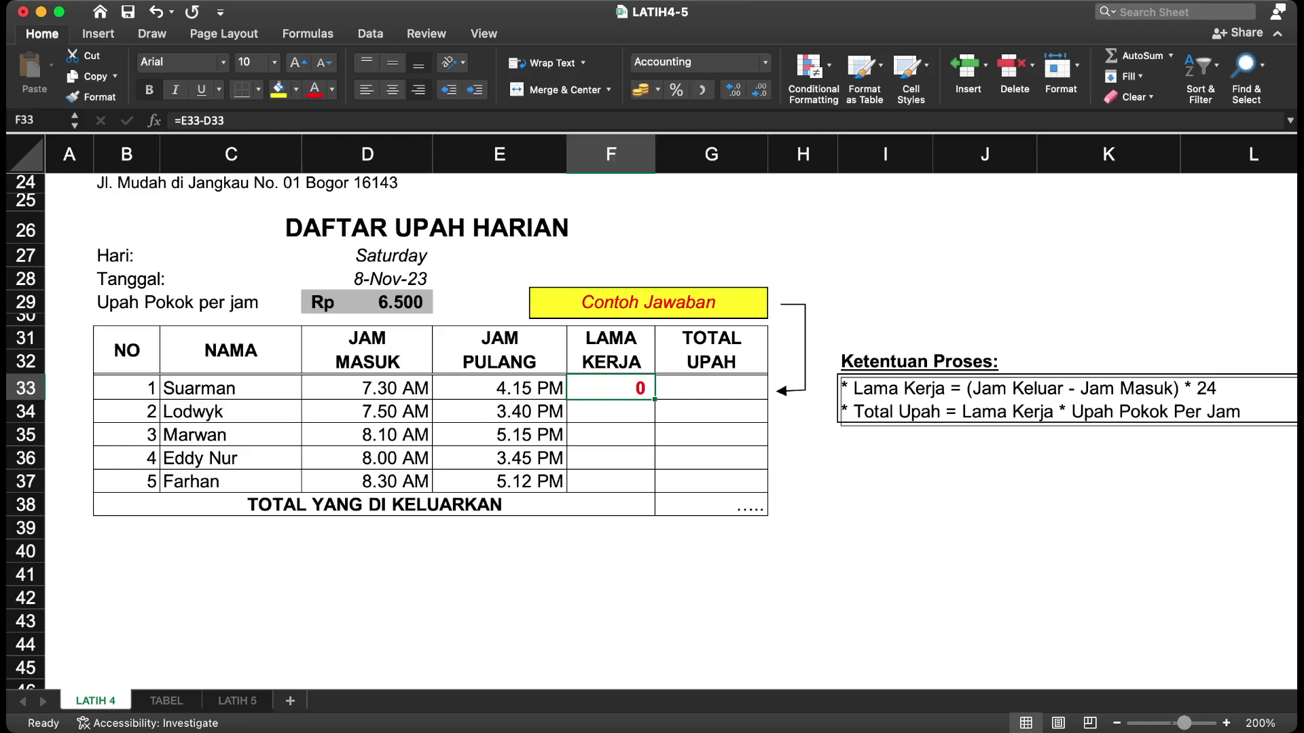
left_click(734, 90)
left_click(733, 90)
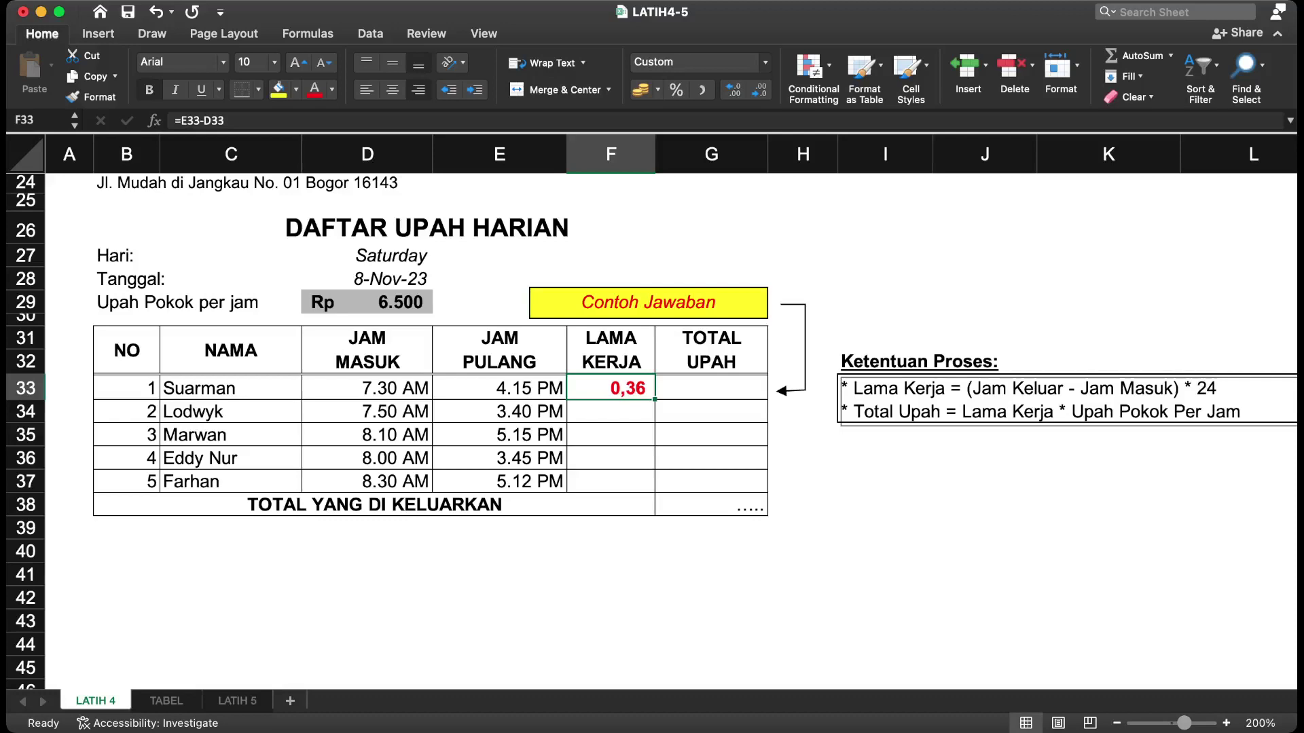
left_click(686, 305)
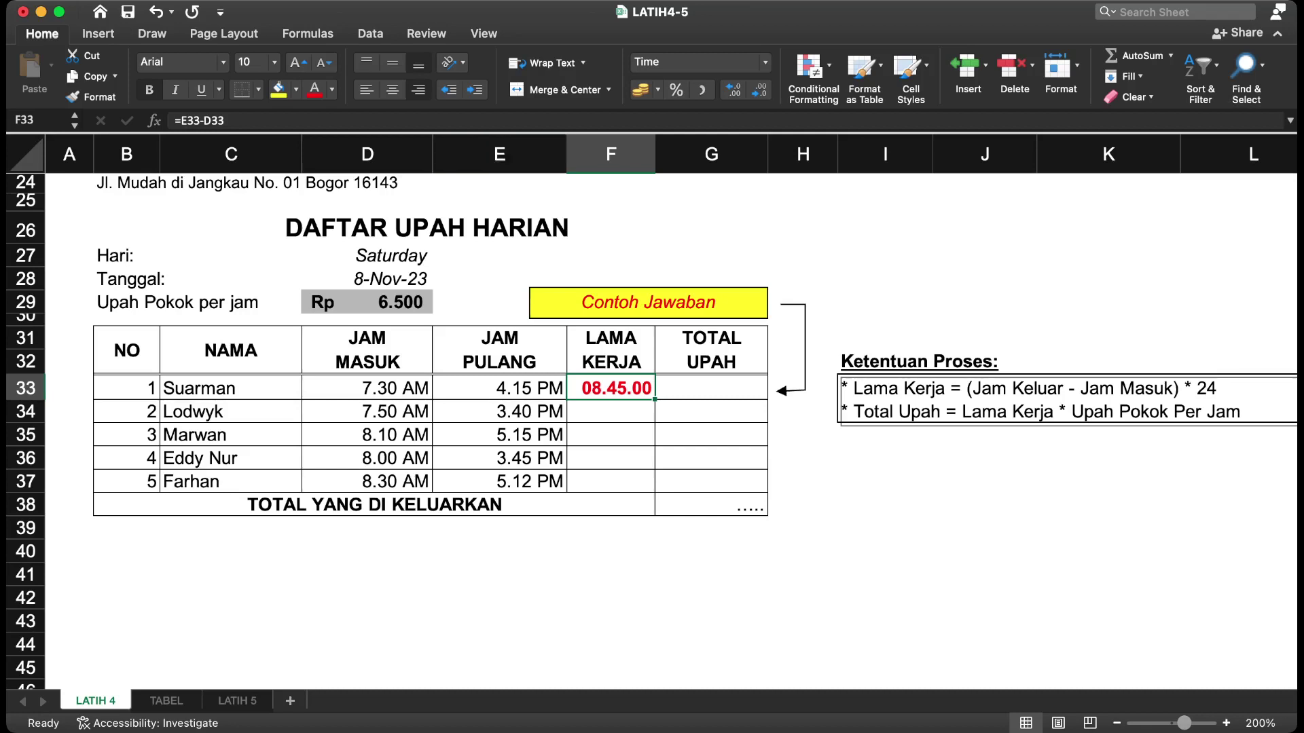
Step: Put the subtraction in F33 in parentheses and multiply it by 24, giving =(E33-D33)*24
left_click(227, 121)
key("Left")
key("Left")
key("Left")
key("Left")
key("Left")
key("Left")
key("Left")
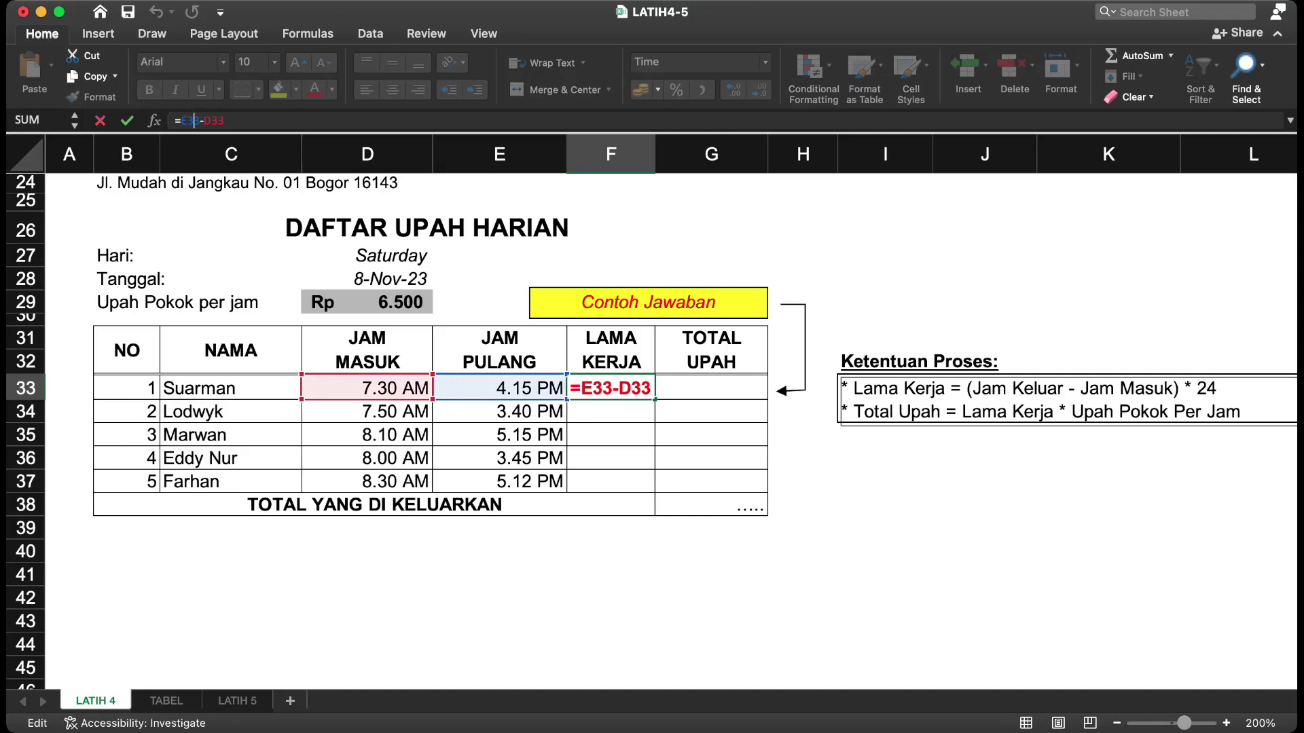
type("(")
key("Right")
key("Right")
key("Right")
key("Right")
key("Right")
key("Right")
key("Right")
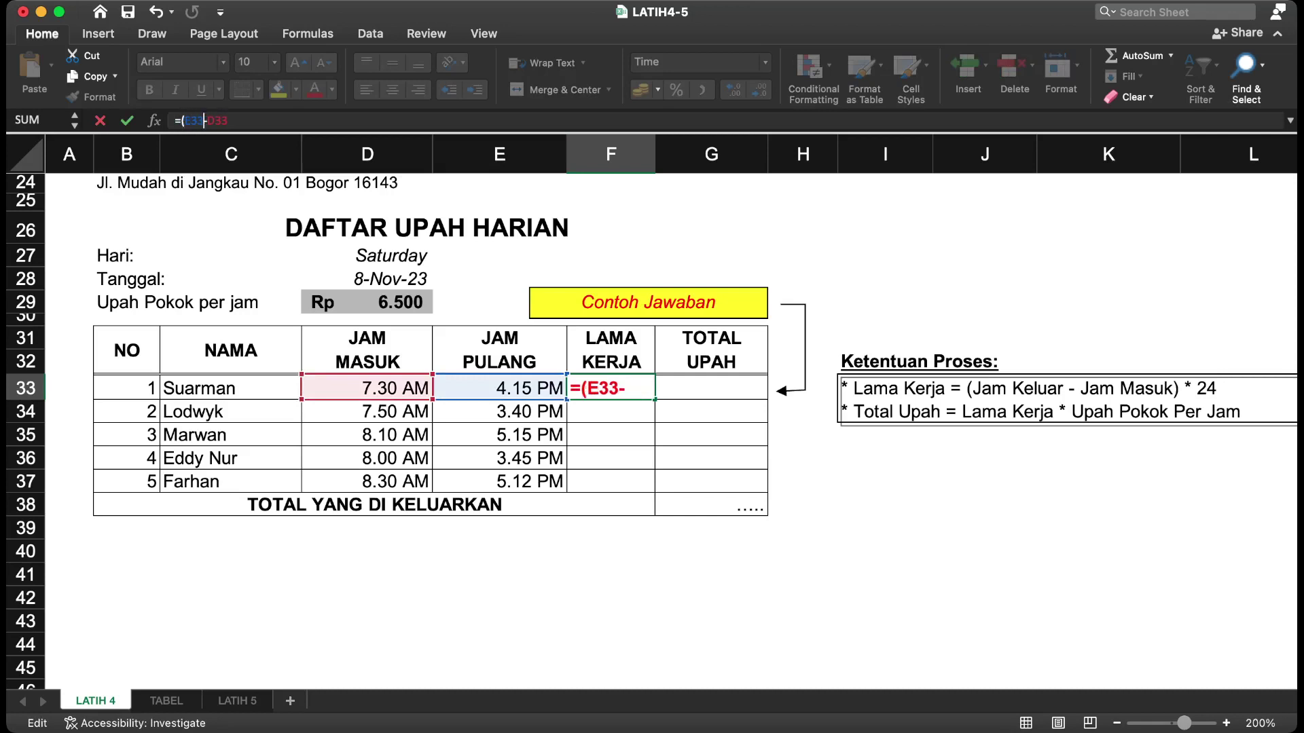
type(")*24")
key("Return")
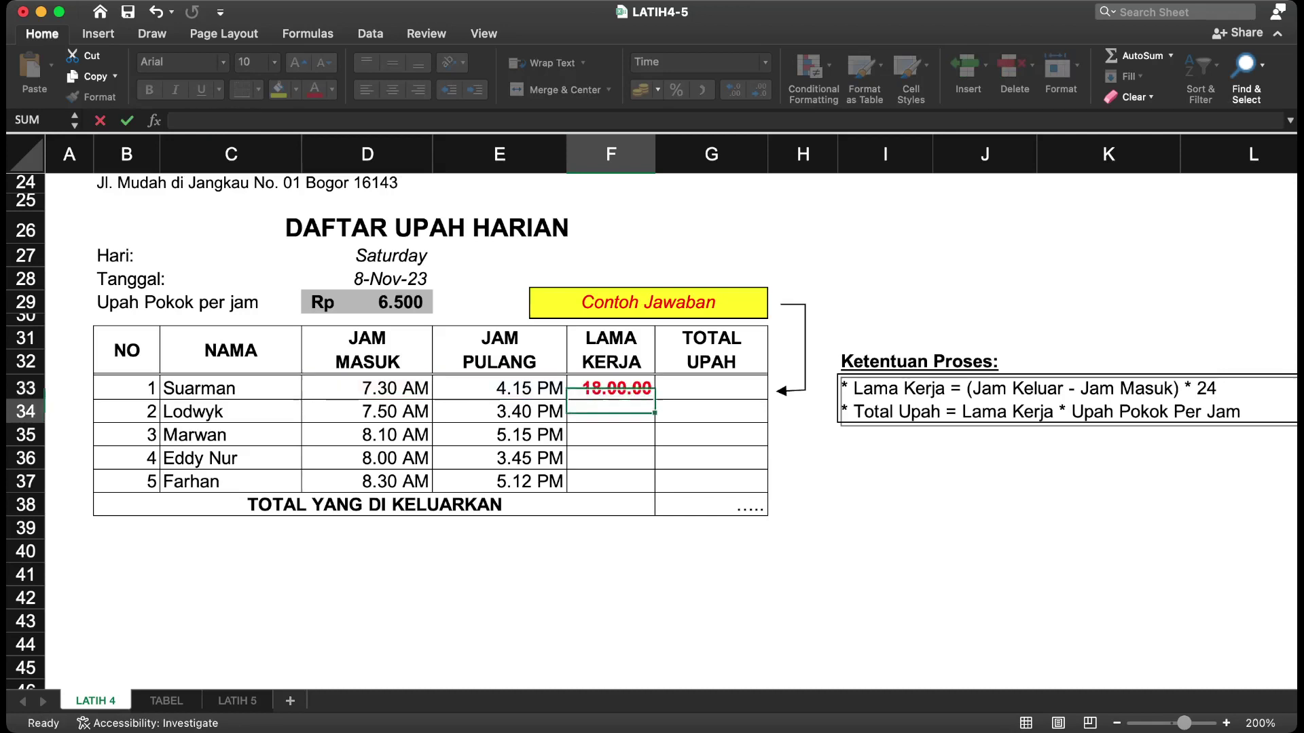
Step: Format F33 in comma style with two decimal places
left_click(611, 389)
left_click(703, 90)
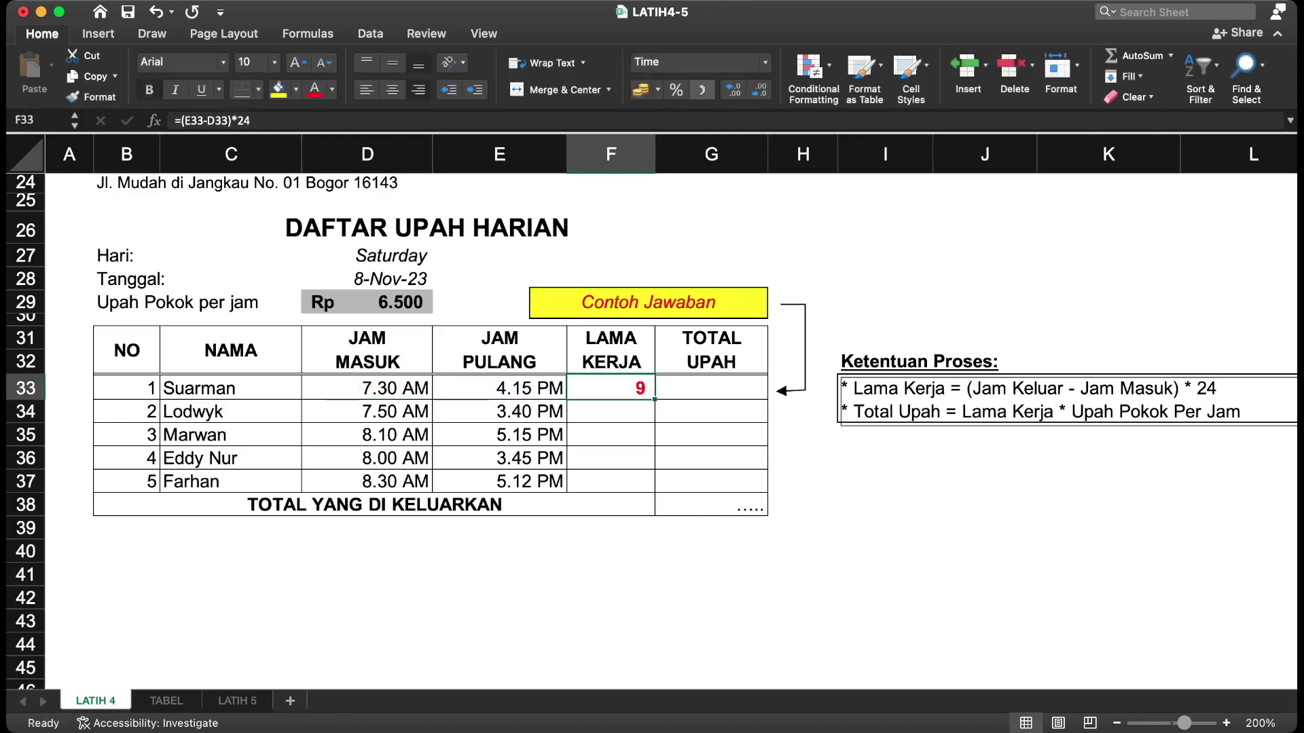
left_click(733, 89)
left_click(733, 89)
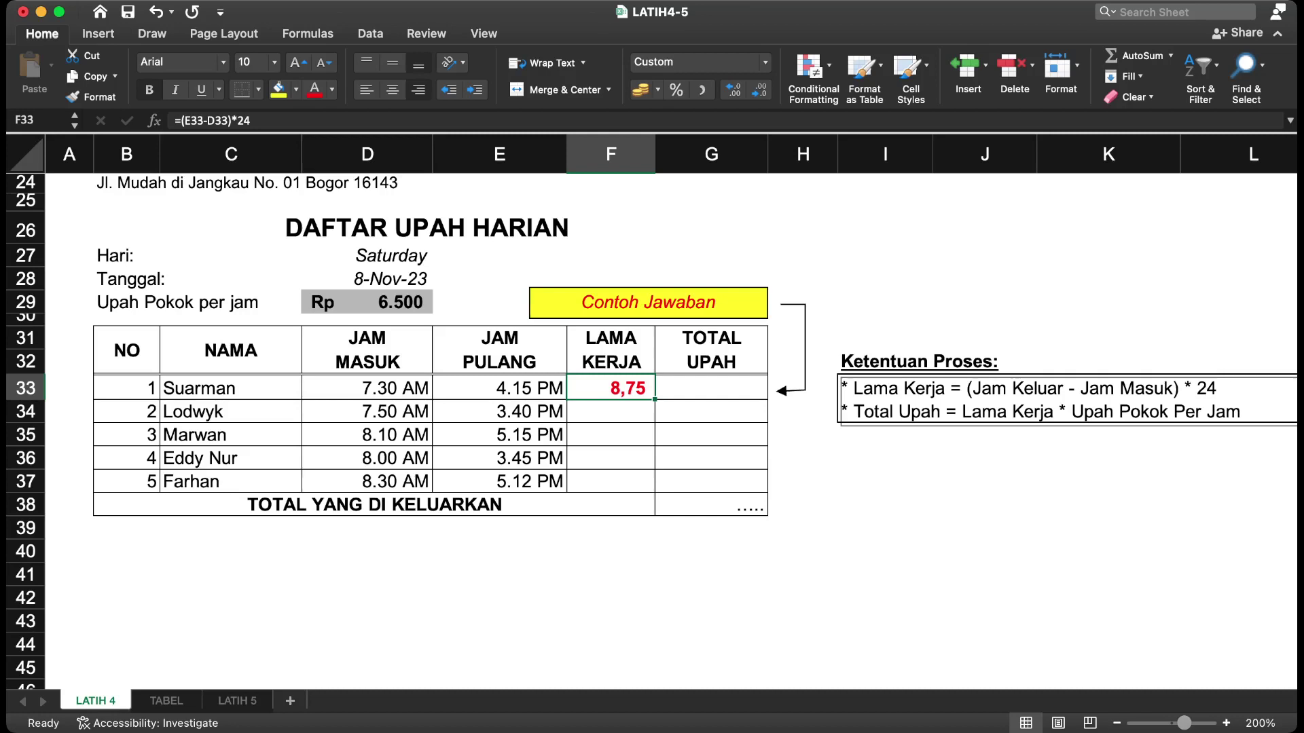
Step: Fill the LAMA KERJA formula from F33 down through F37
left_click_drag(655, 400, 645, 483)
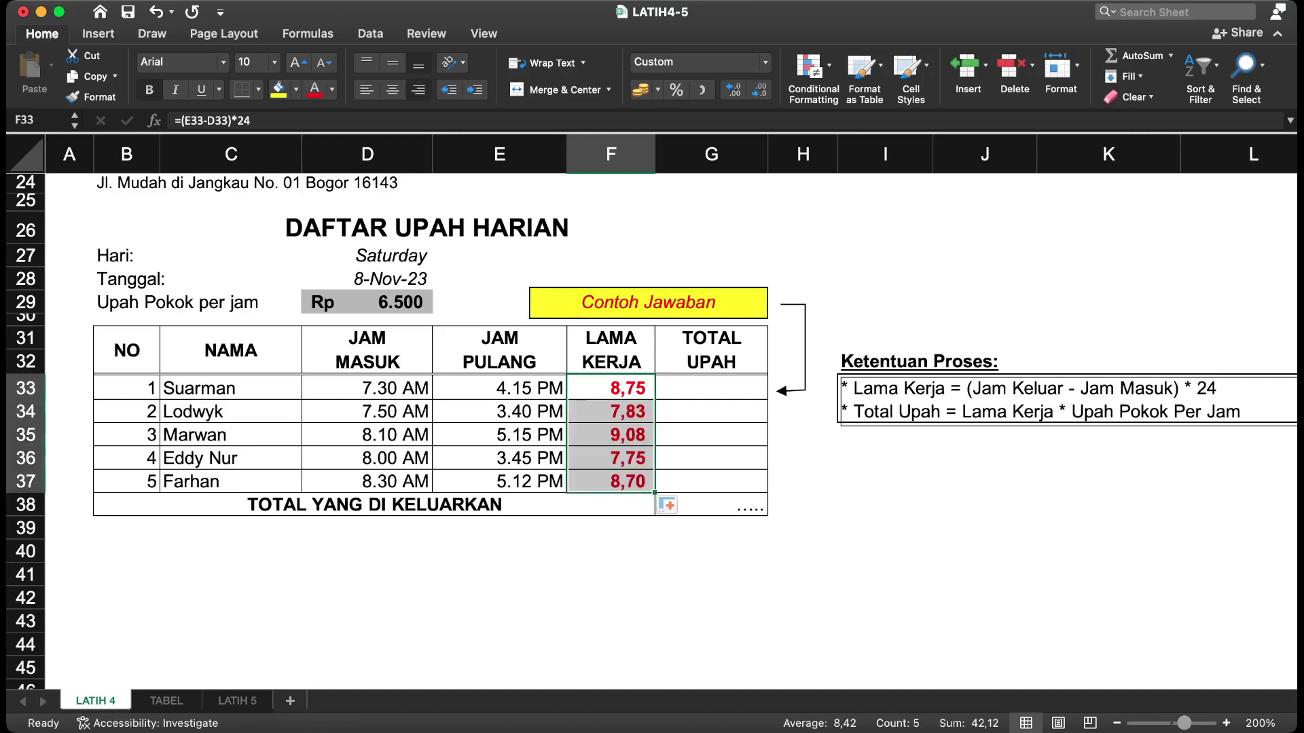
left_click(611, 528)
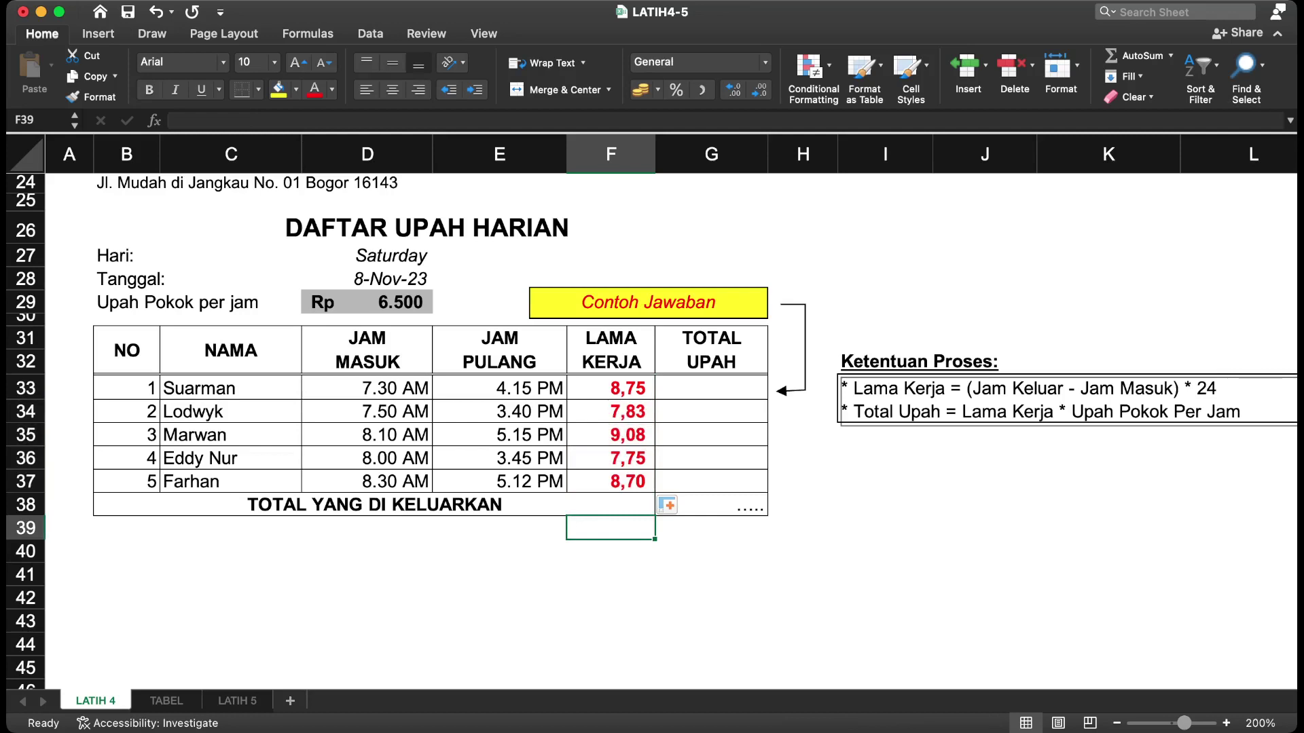
left_click(611, 388)
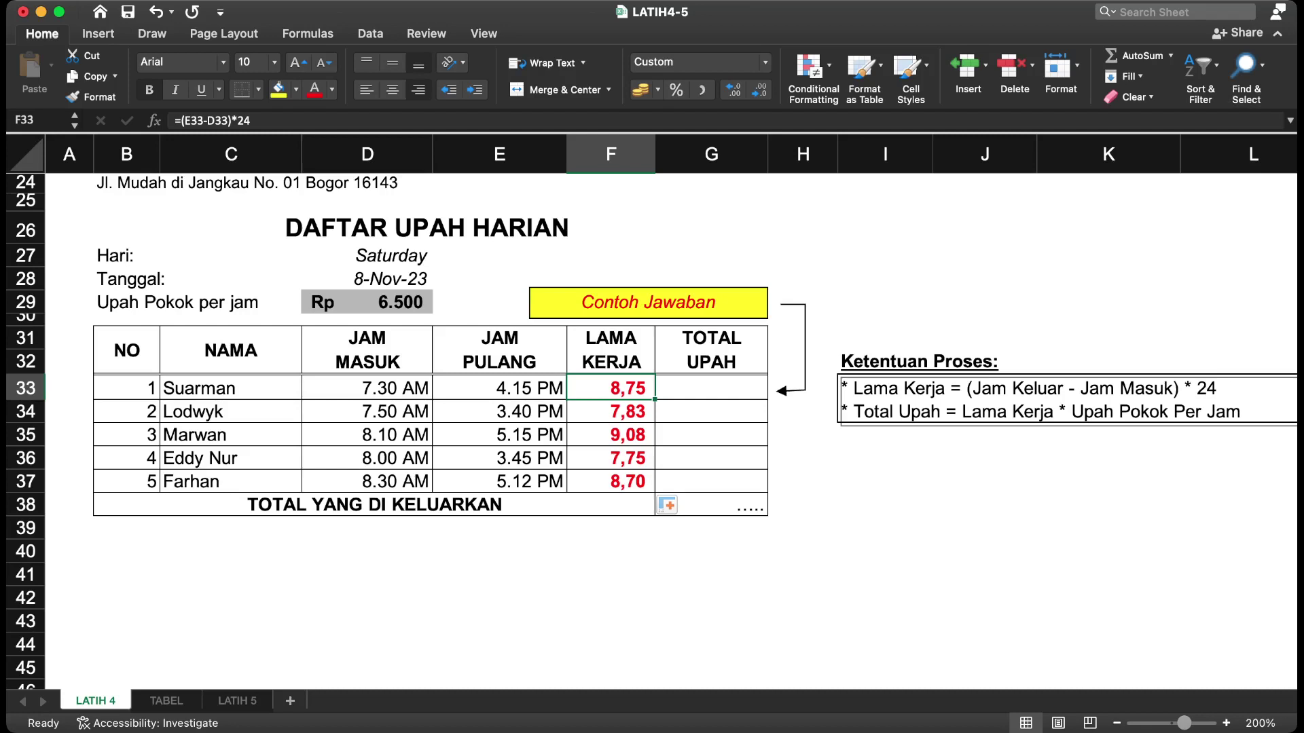
Step: Calculate the total wage in G33 with =F33*D$29 and fill the formula down through G37
left_click(711, 388)
type("=")
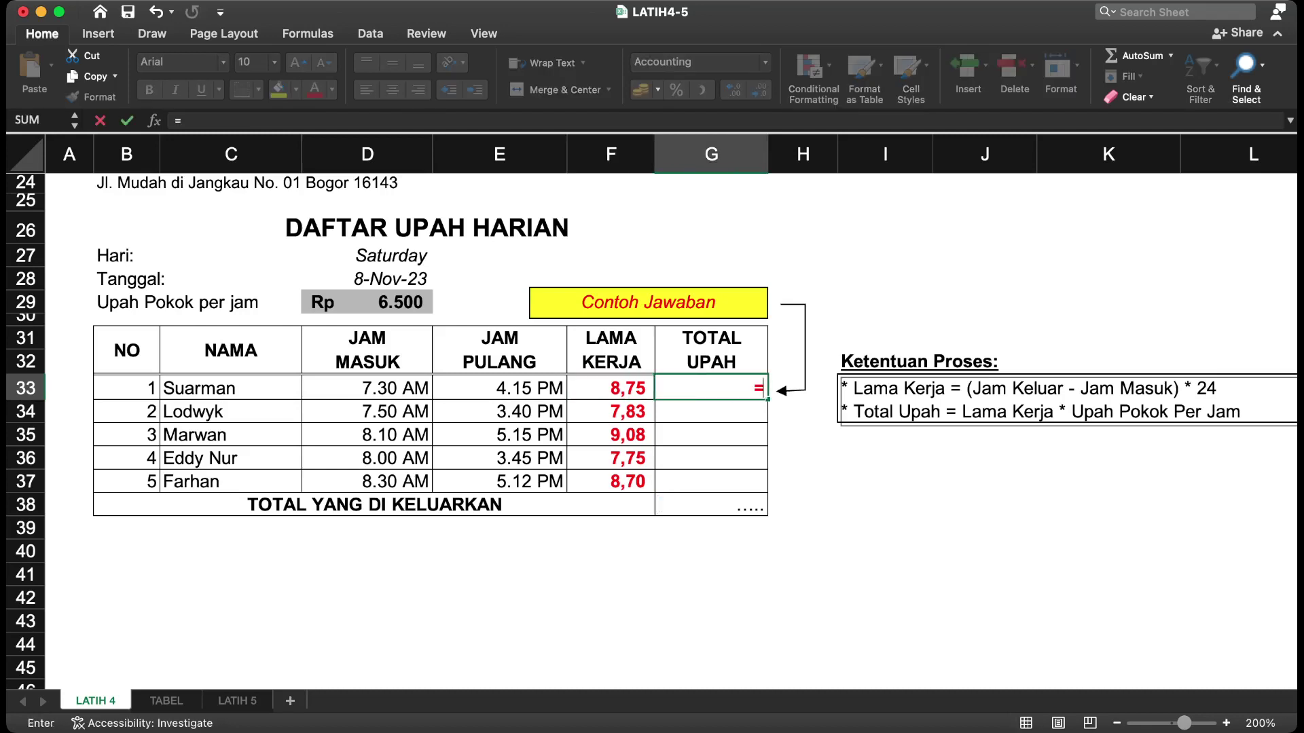
left_click(612, 389)
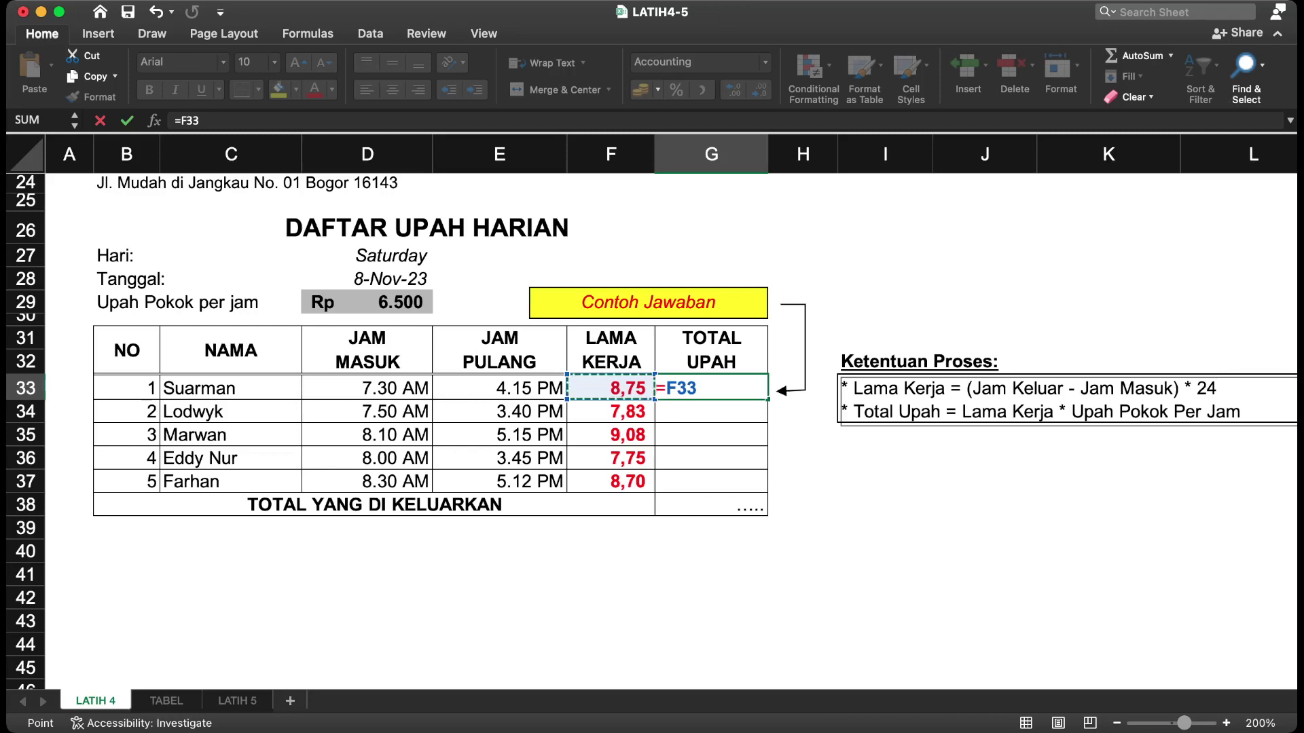
type("*")
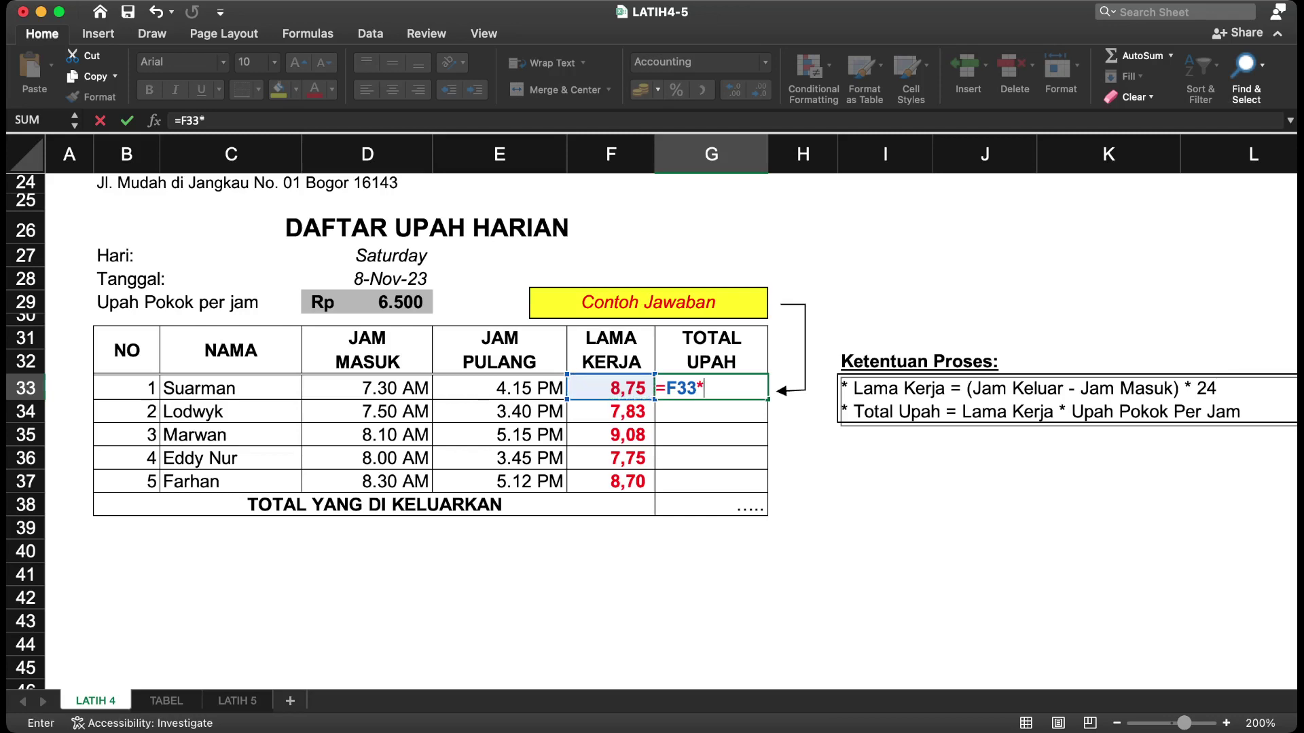
left_click(366, 302)
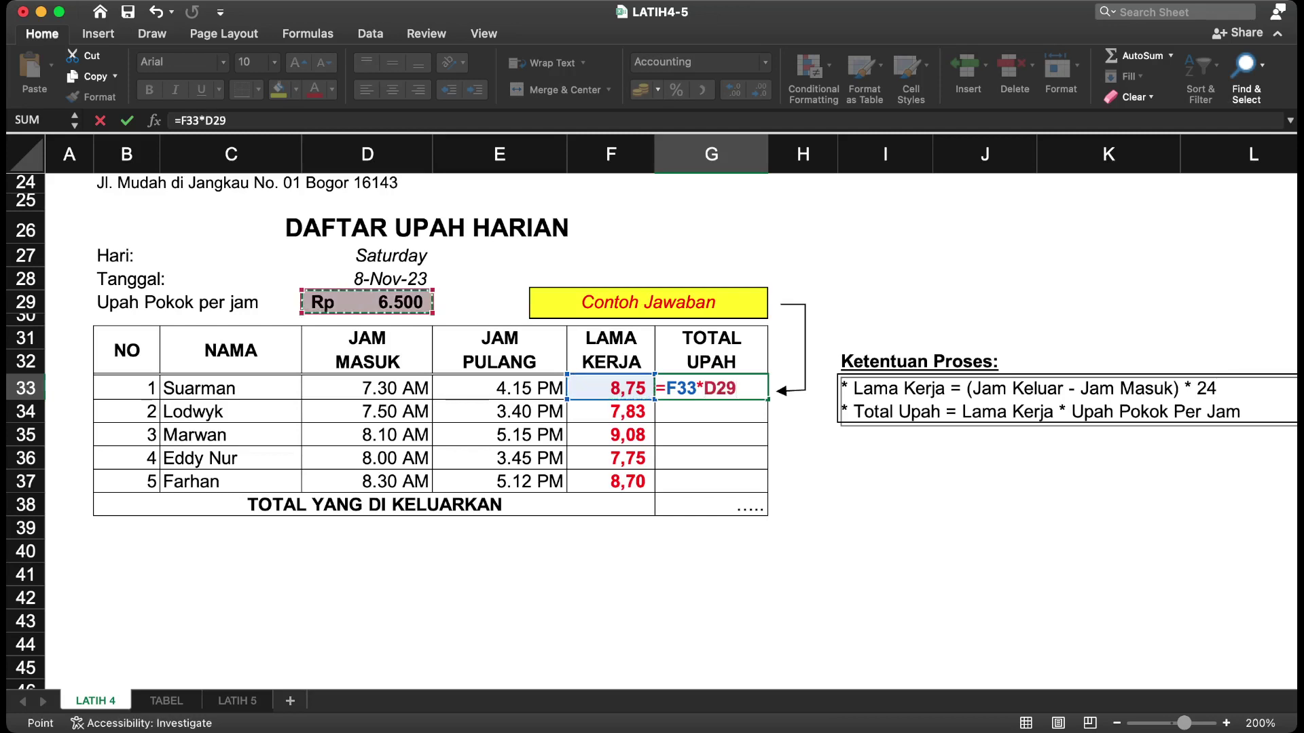
left_click(717, 388)
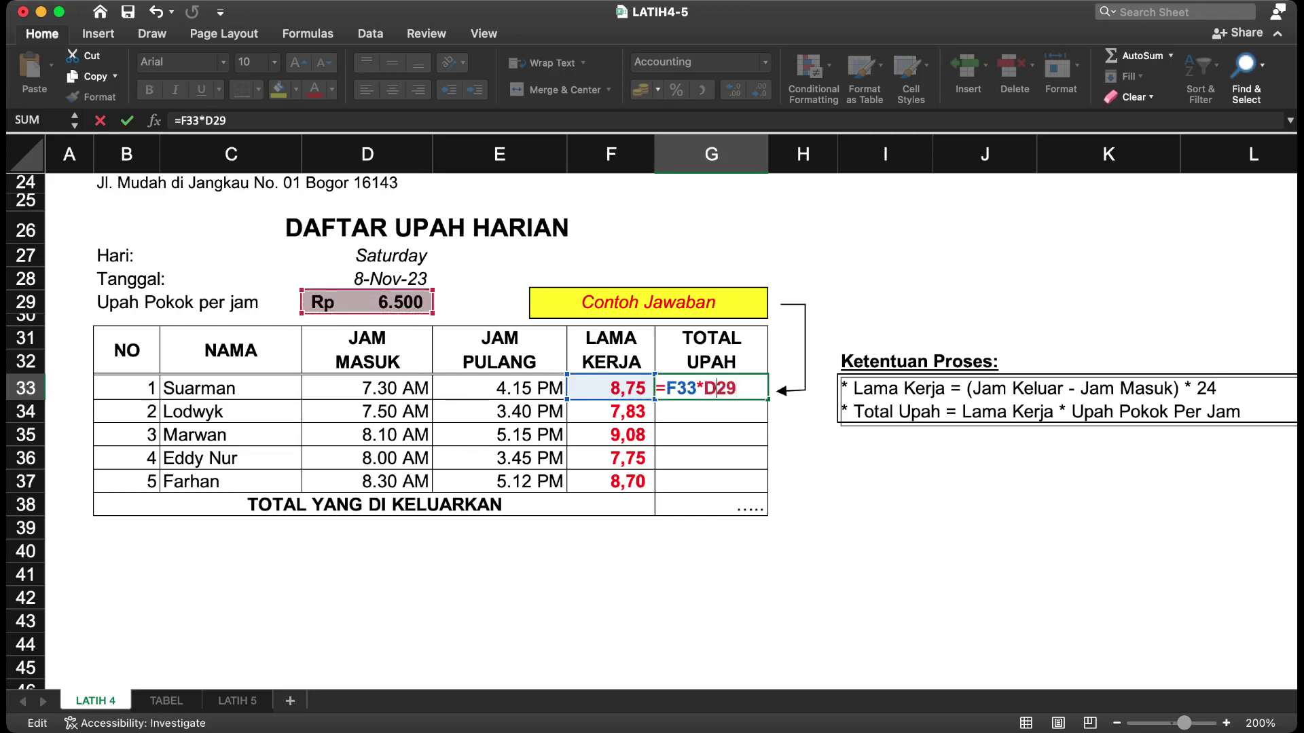
type("$")
key("Return")
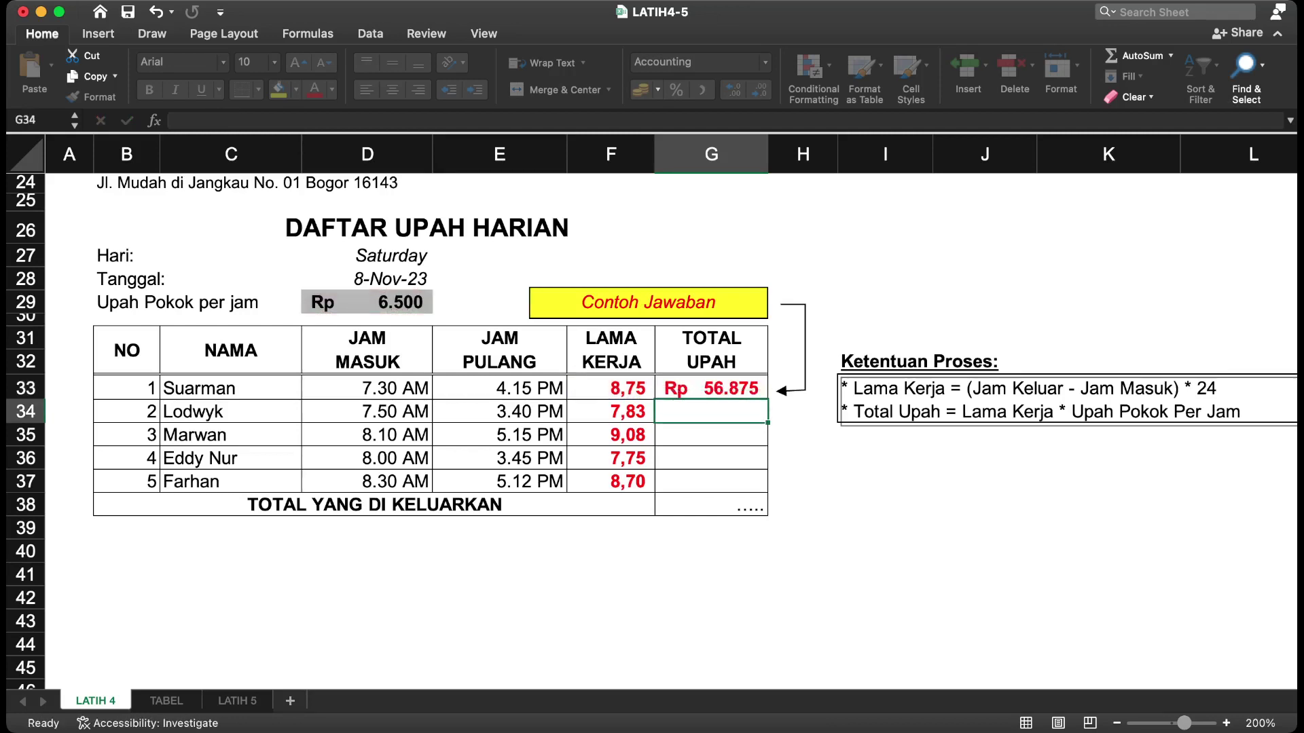
left_click(712, 389)
left_click_drag(767, 399, 768, 491)
Step: Total the wages in the TOTAL YANG DI KELUARKAN cell G38 with =SUM(G33:G37)
left_click(711, 505)
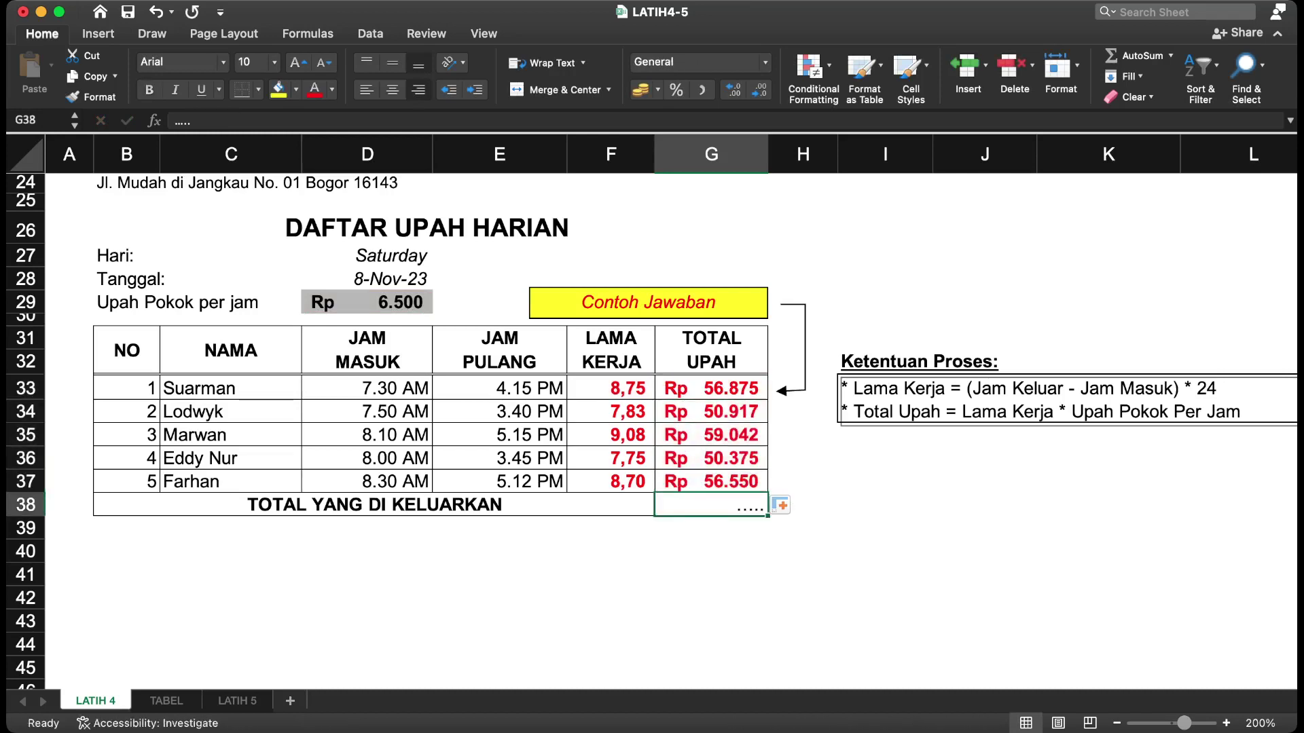
type("=SUM(")
left_click_drag(712, 481, 711, 388)
type(")")
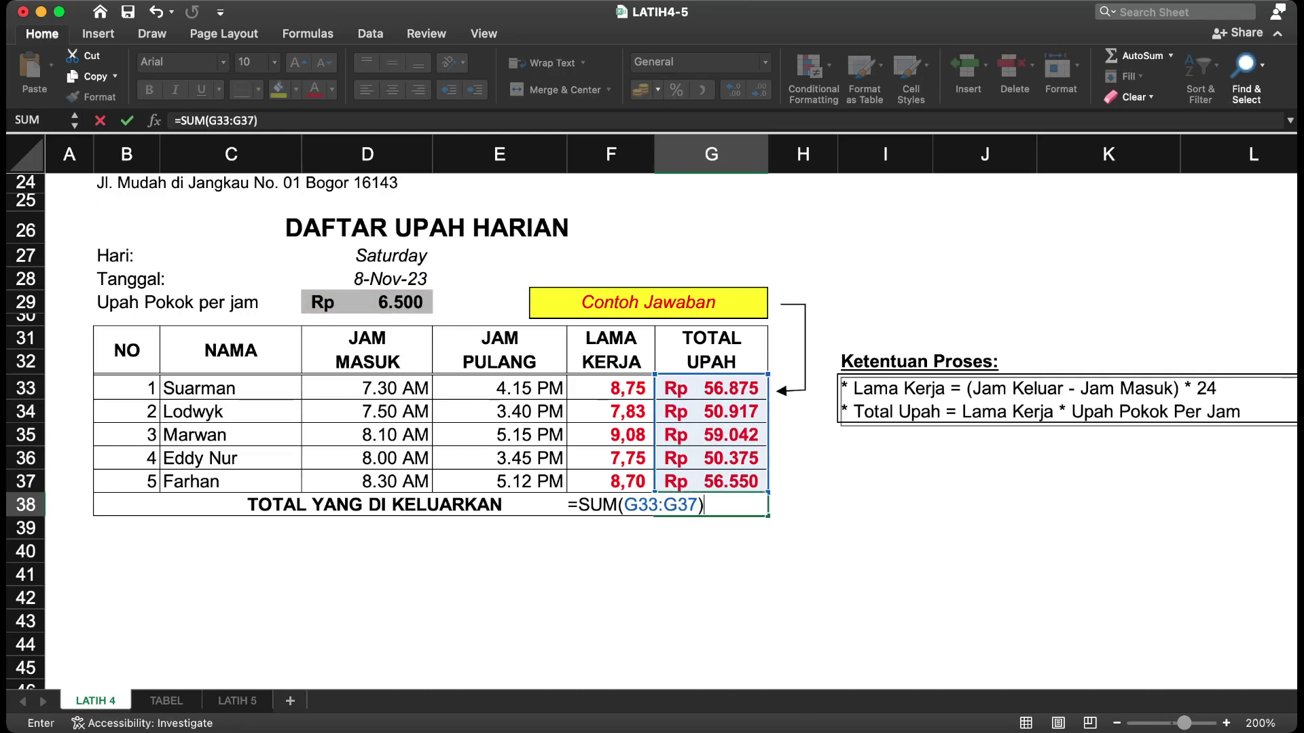
key("Return")
key("Up")
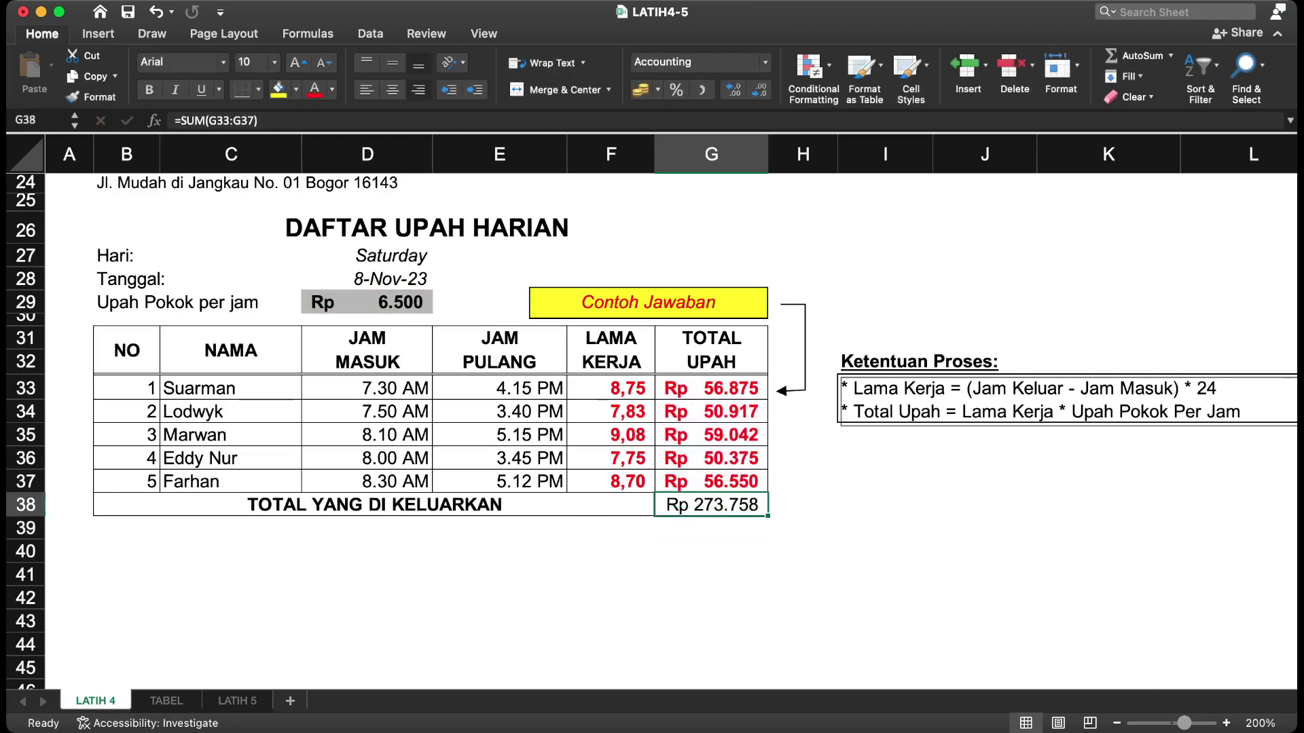
key("Down")
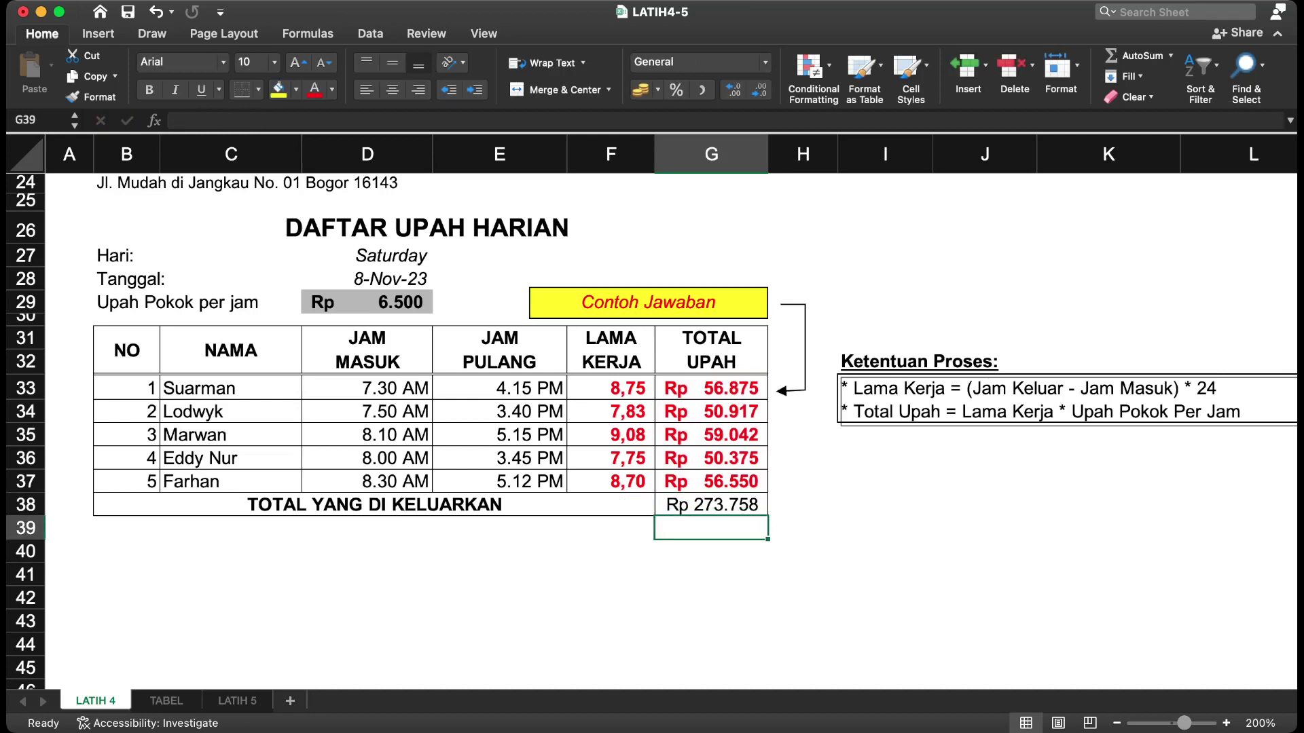
left_click(712, 598)
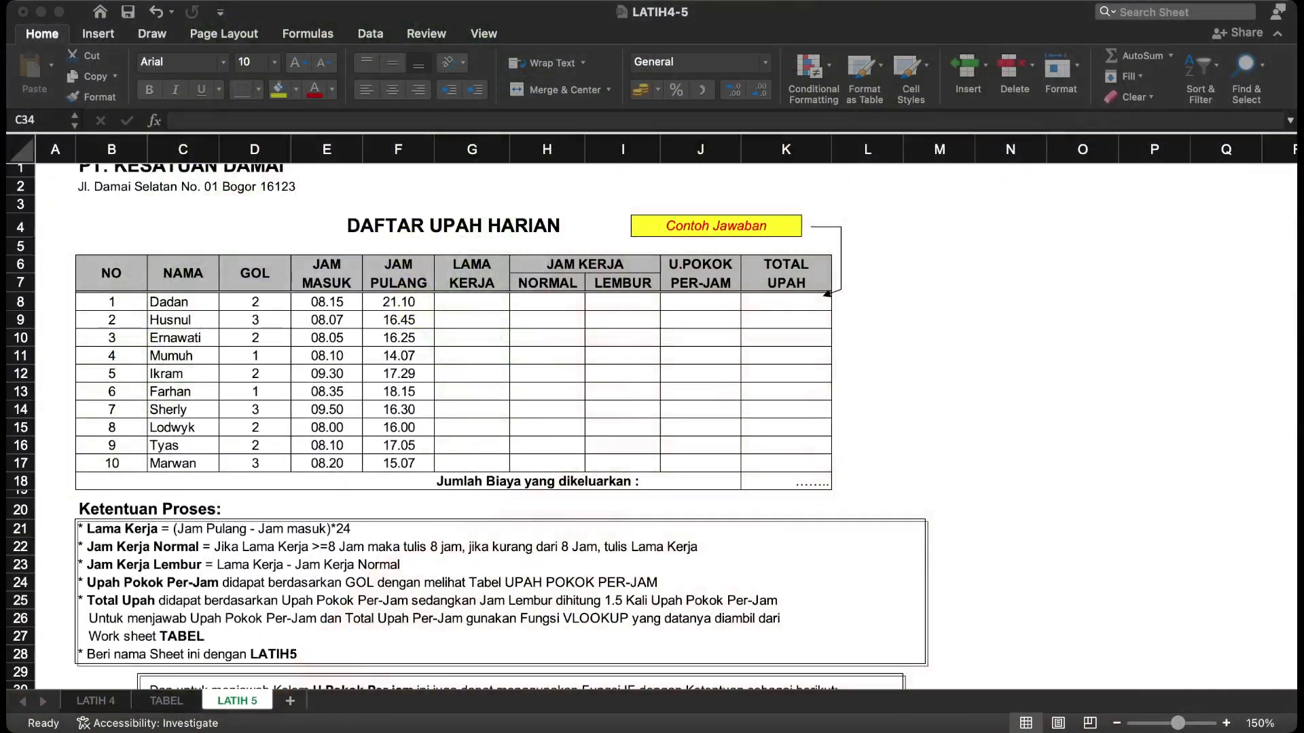
Step: Examine the LATIH 5 sheet's DAFTAR UPAH HARIAN table, checking the working-time, normal-hours and hourly base wage columns against the processing rules
scroll(651, 428, "up", 1)
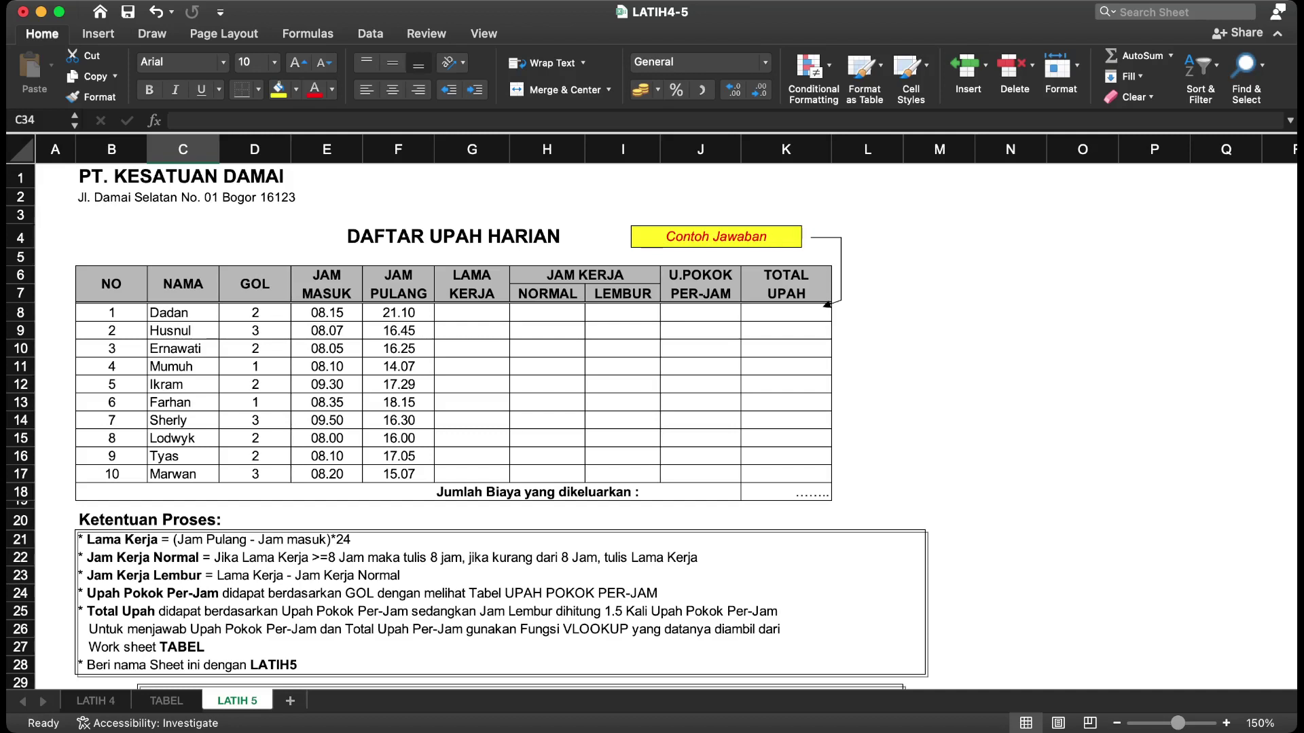
left_click(472, 313)
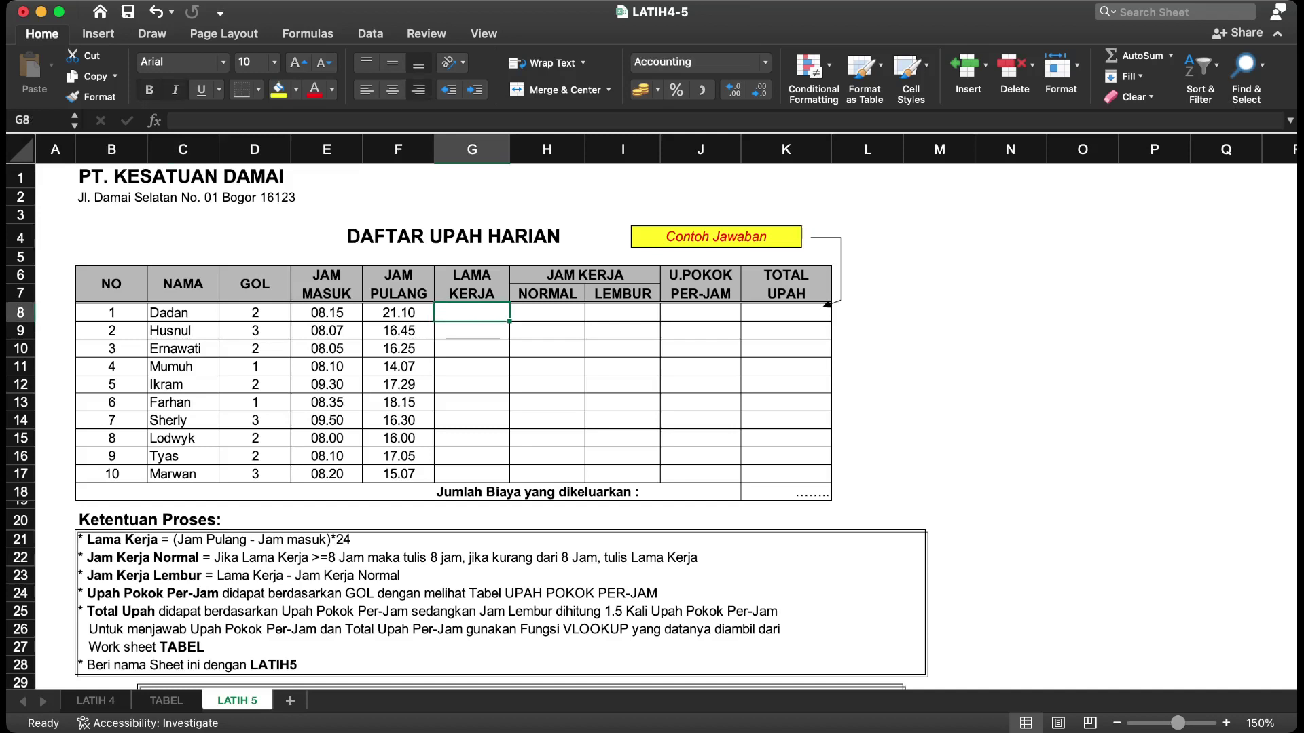
left_click(547, 313)
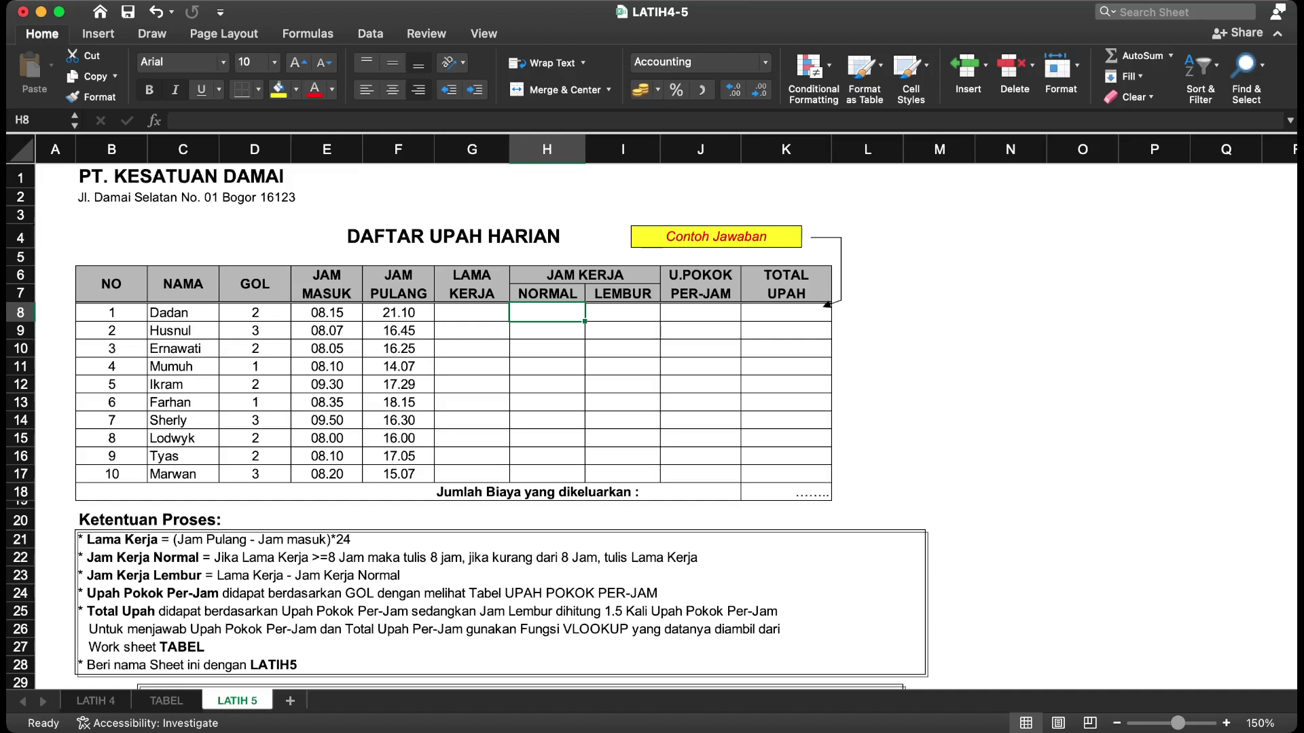
left_click(700, 312)
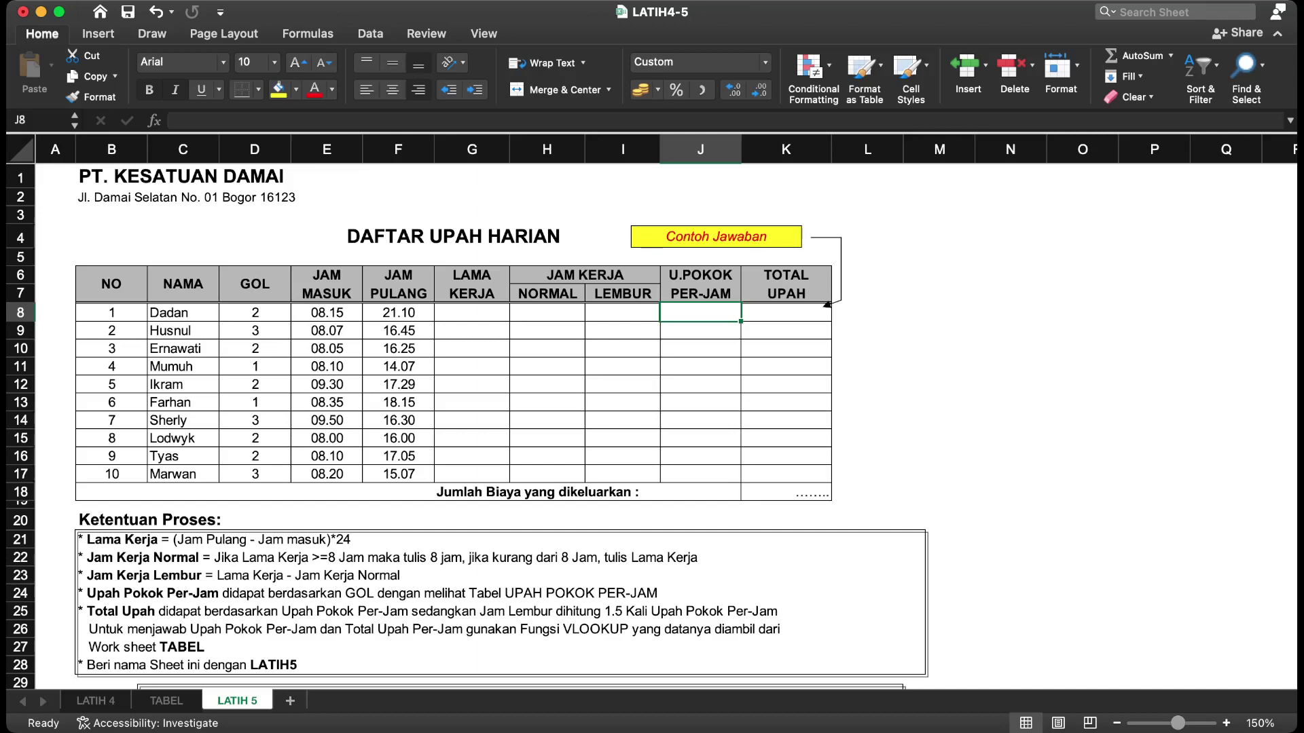
Step: On the TABEL sheet, set the hourly base wage for code 1 in TABEL UPAH PER JAM to 7500
left_click(166, 700)
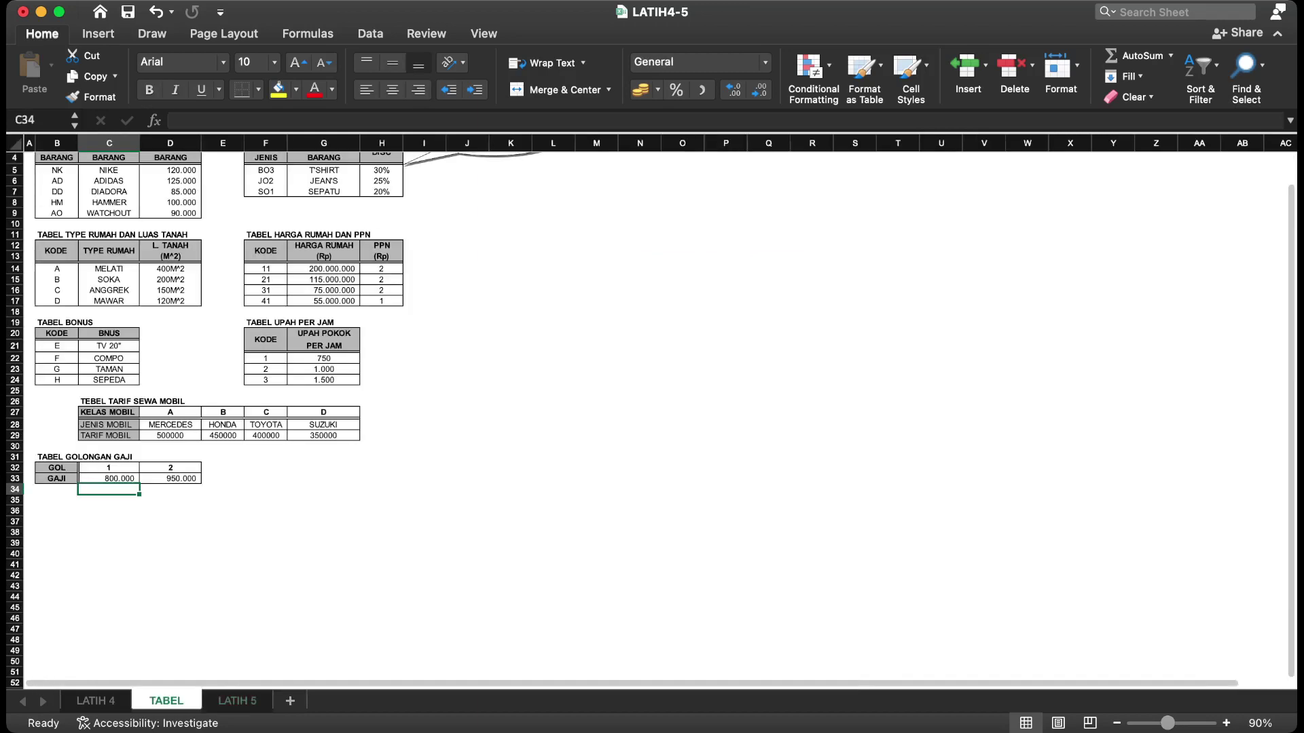
scroll(289, 418, "up", 4)
scroll(288, 418, "left", 2)
scroll(289, 417, "up", 2)
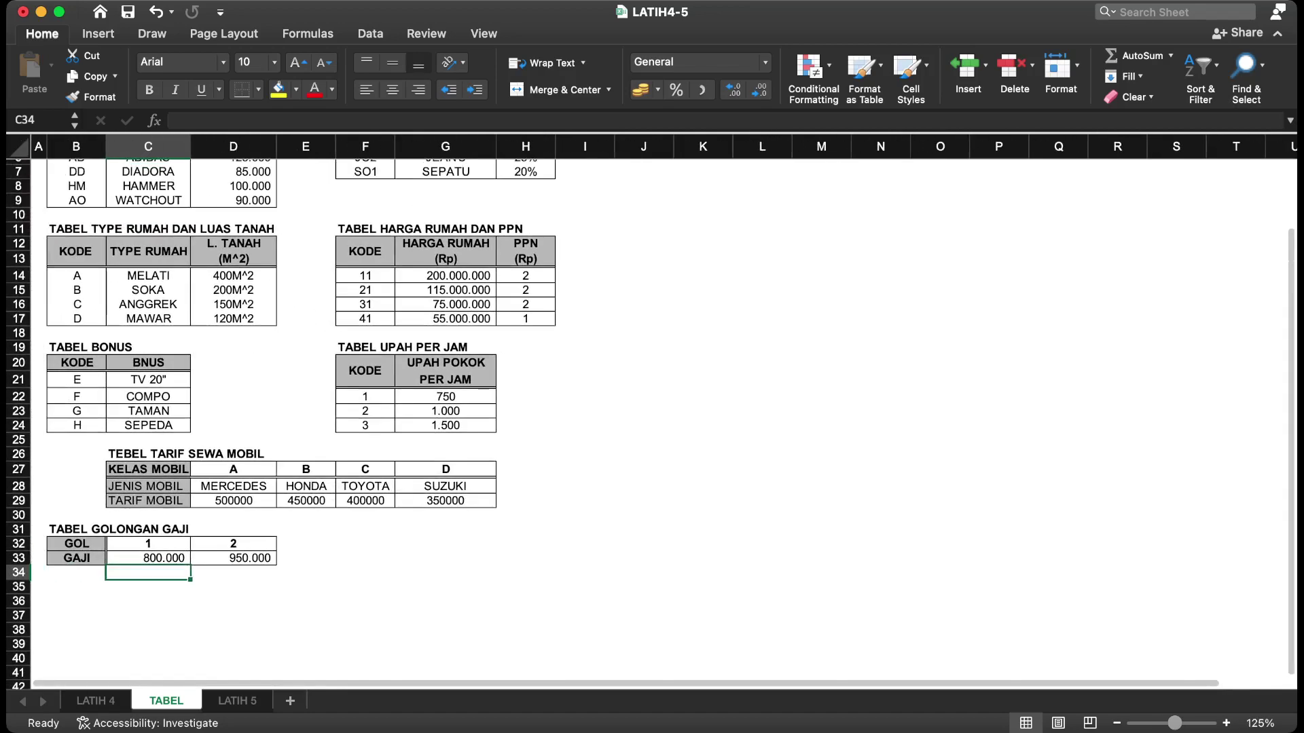
scroll(652, 414, "up", 5)
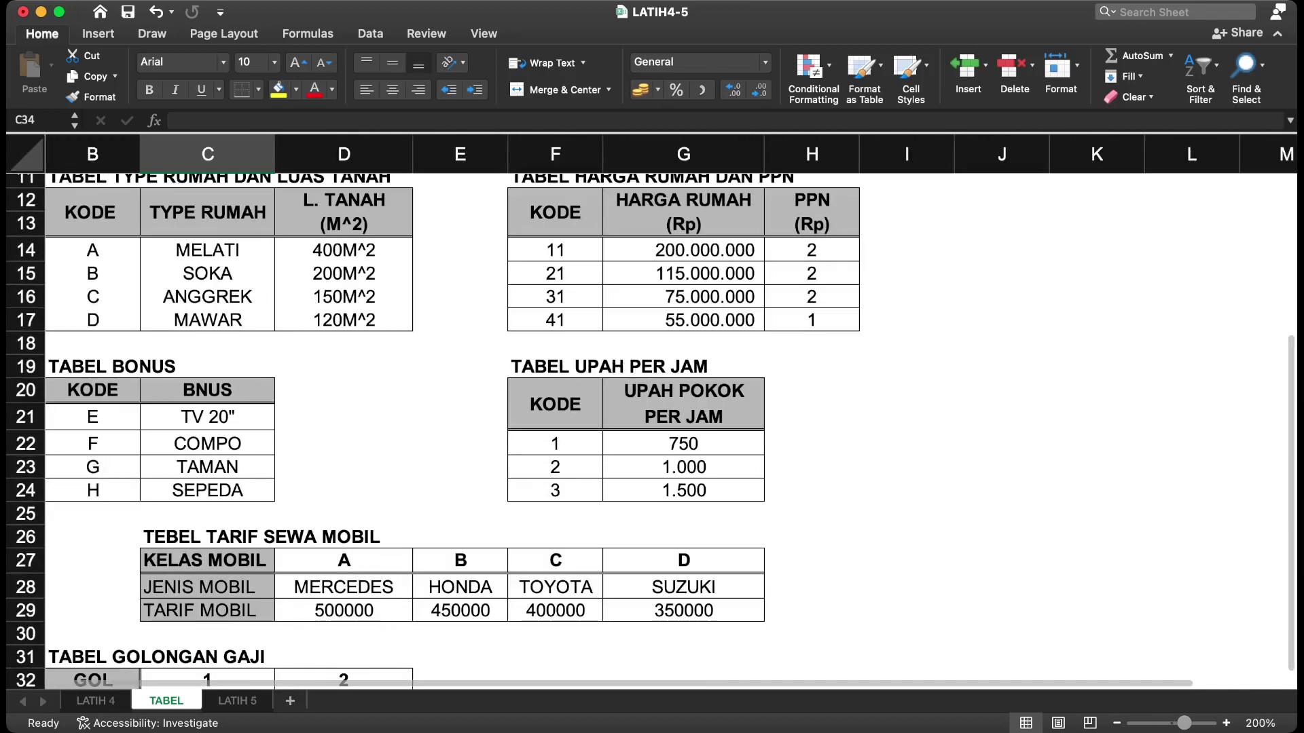
left_click(555, 444)
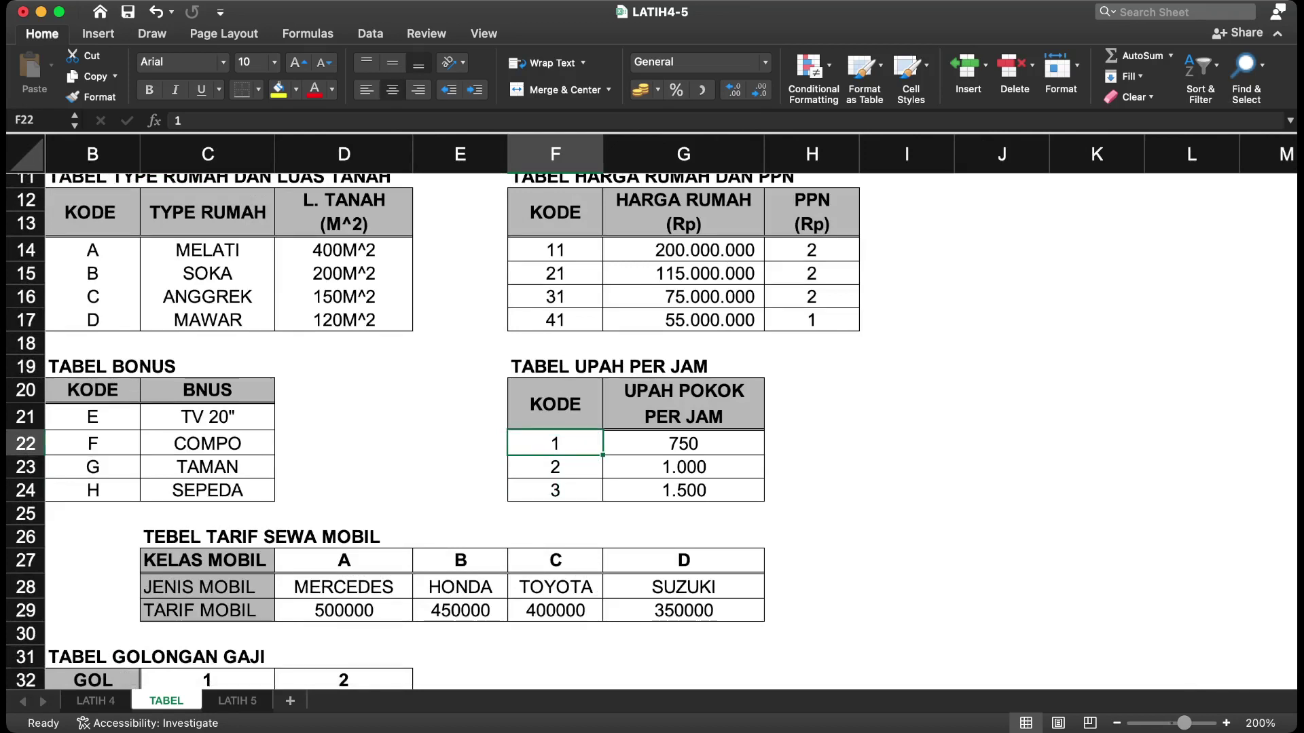
left_click(683, 444)
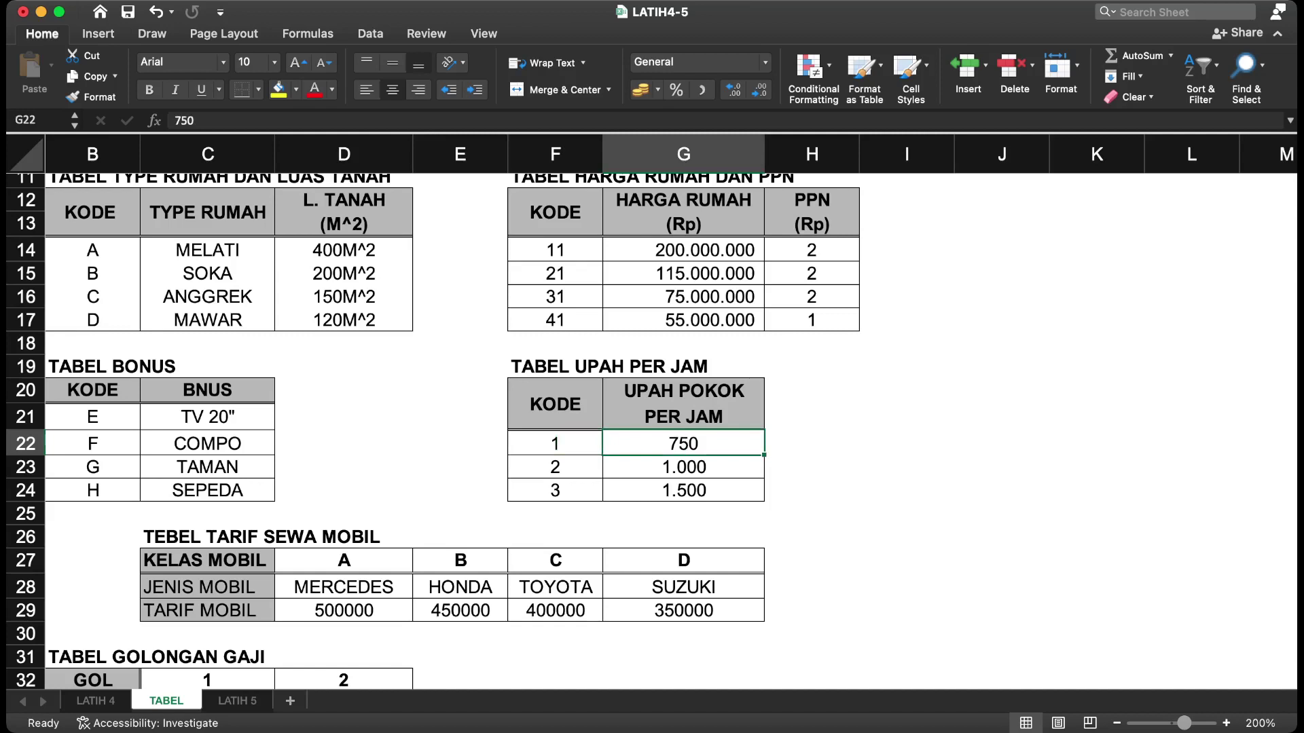
type("75")
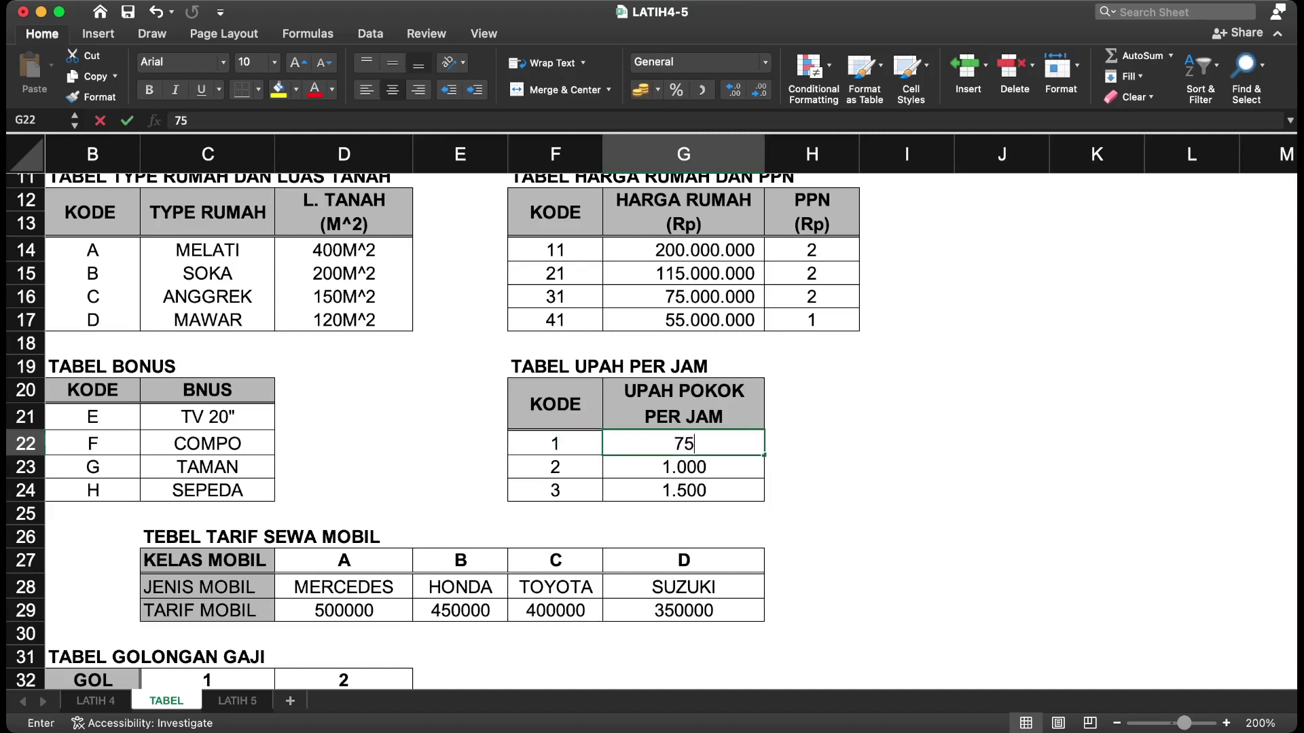
type("00")
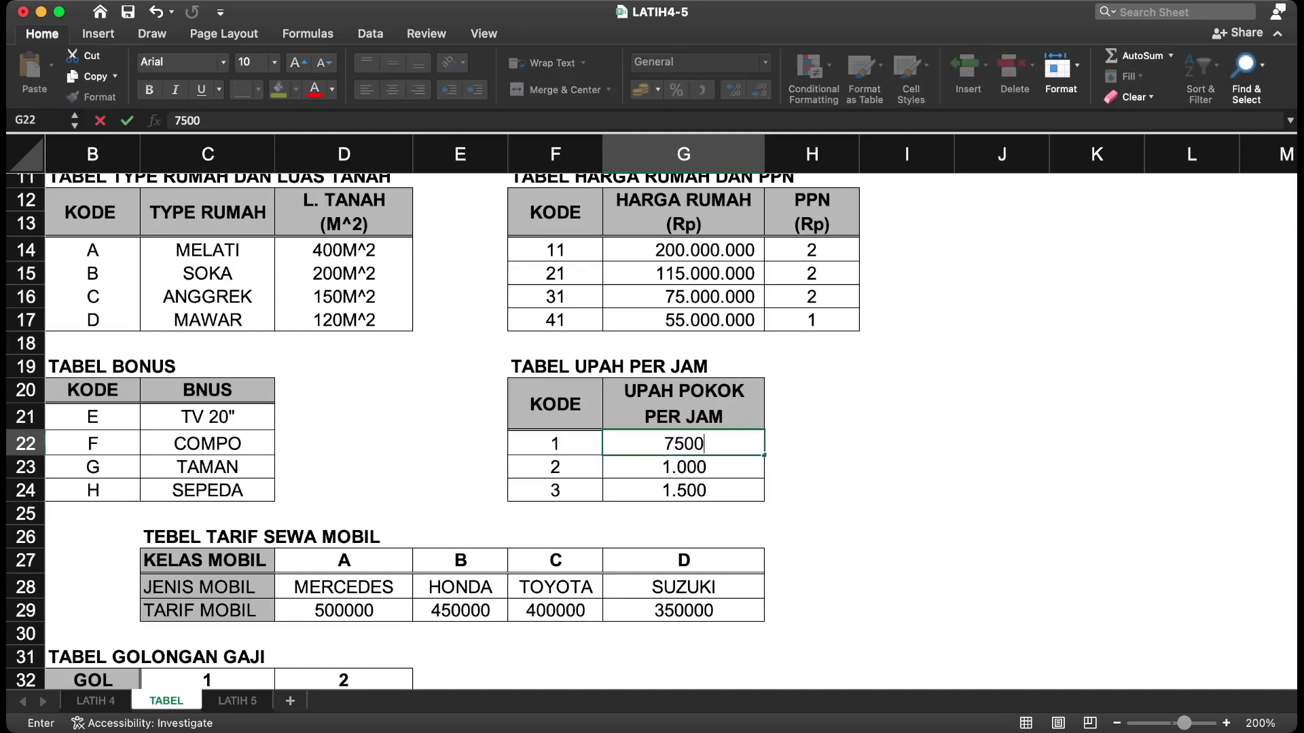
key("Return")
Step: Set the hourly base wages for codes 2 and 3 to 10.000 and 15.000
type("10")
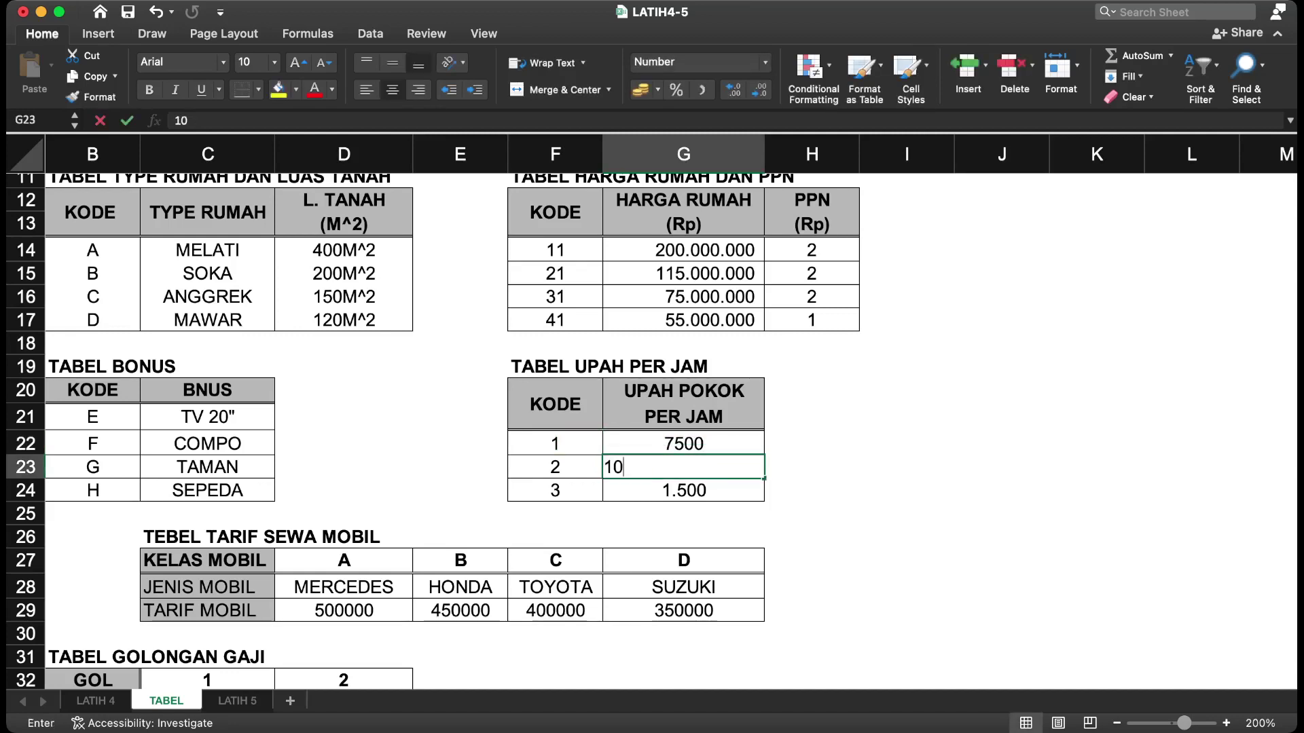
type(".00000")
key("Return")
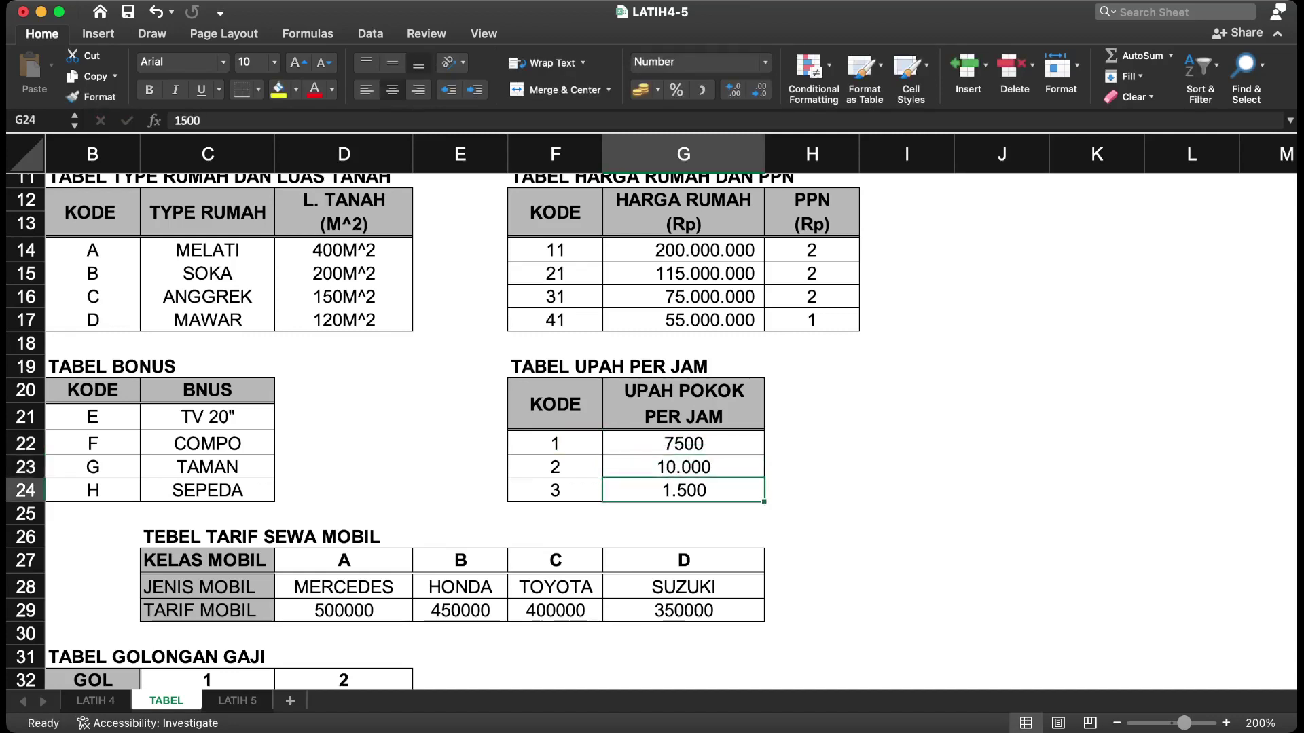
type("15.000")
key("Return")
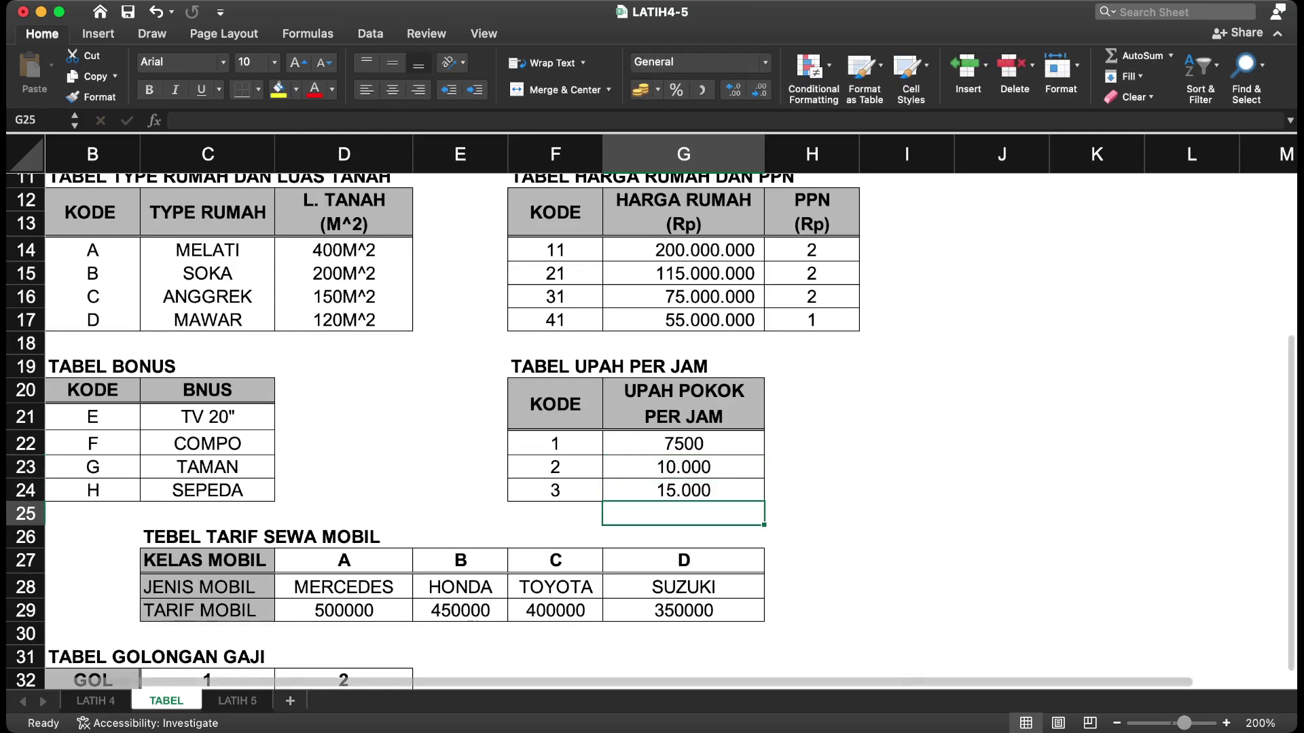
Step: On the LATIH 5 sheet, calculate the first LAMA KERJA value in G8 with =F8-E8
key("ctrl+Page_Down")
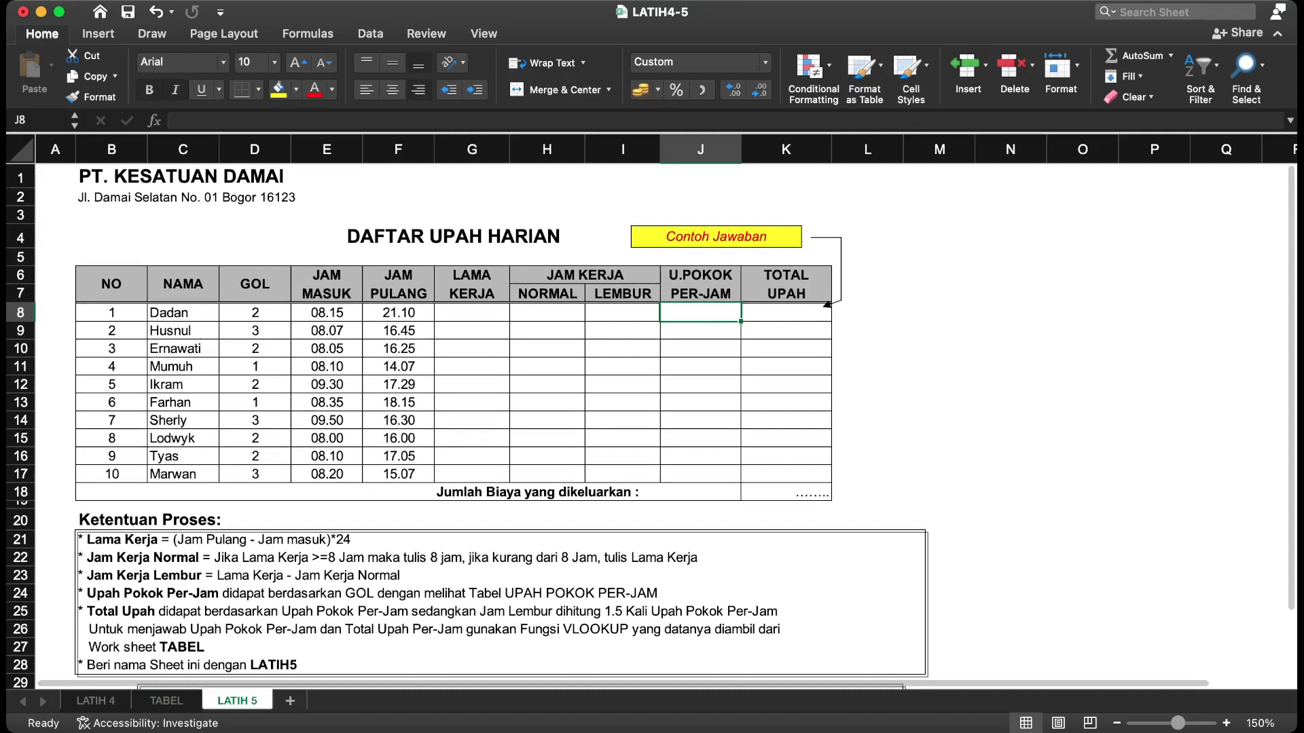
left_click(472, 313)
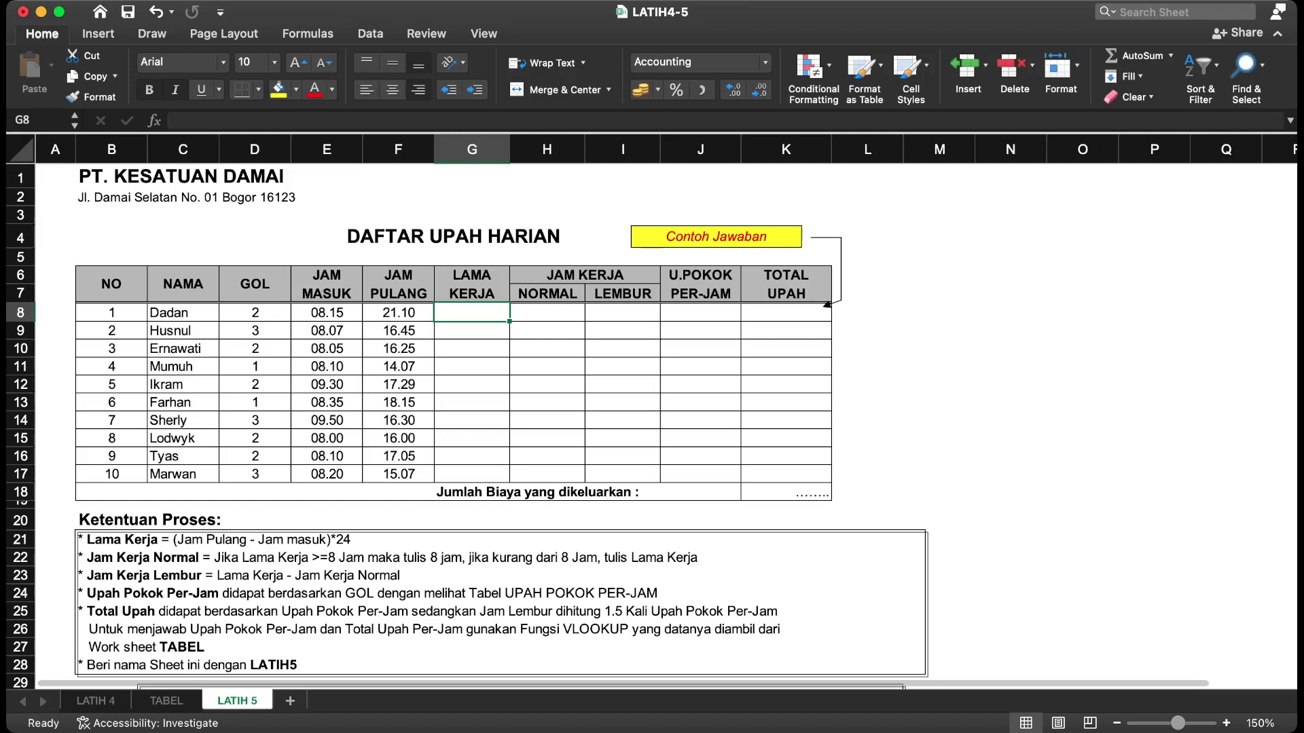
type("=")
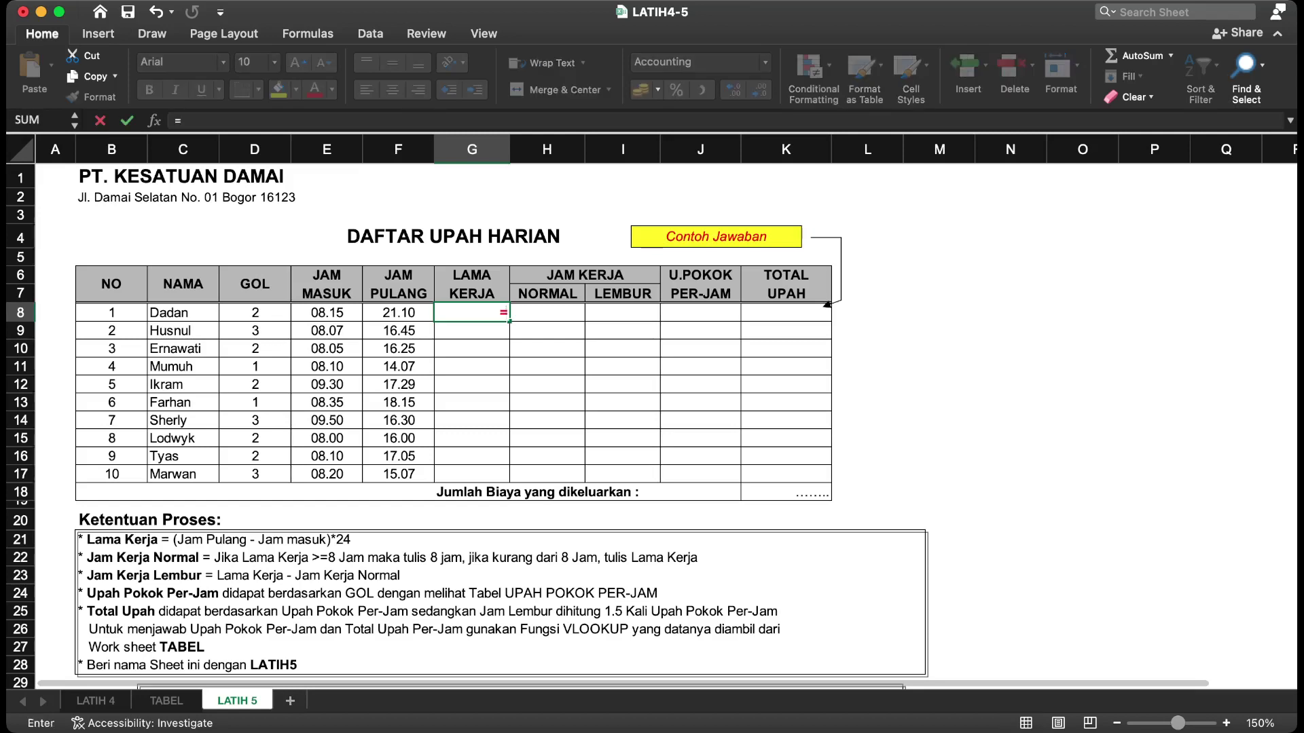
key("Left")
type("-")
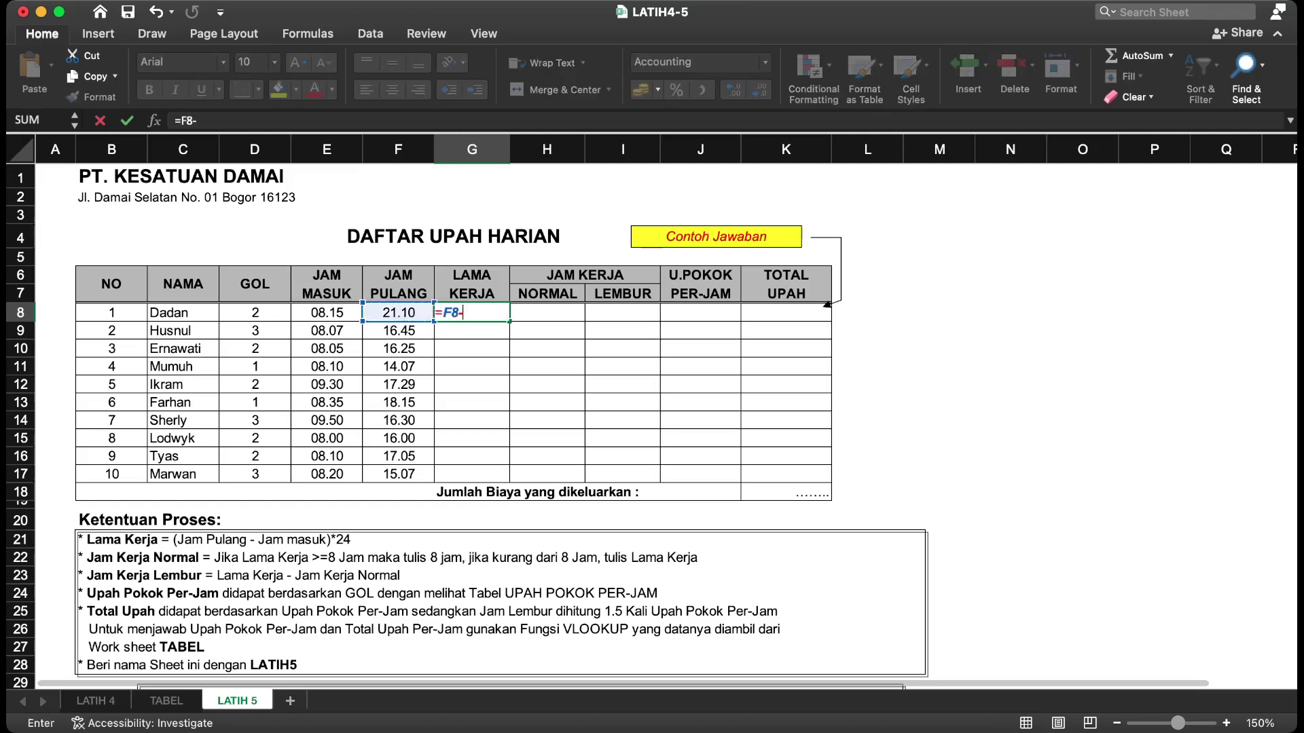
key("Left")
key("Left")
key("Return")
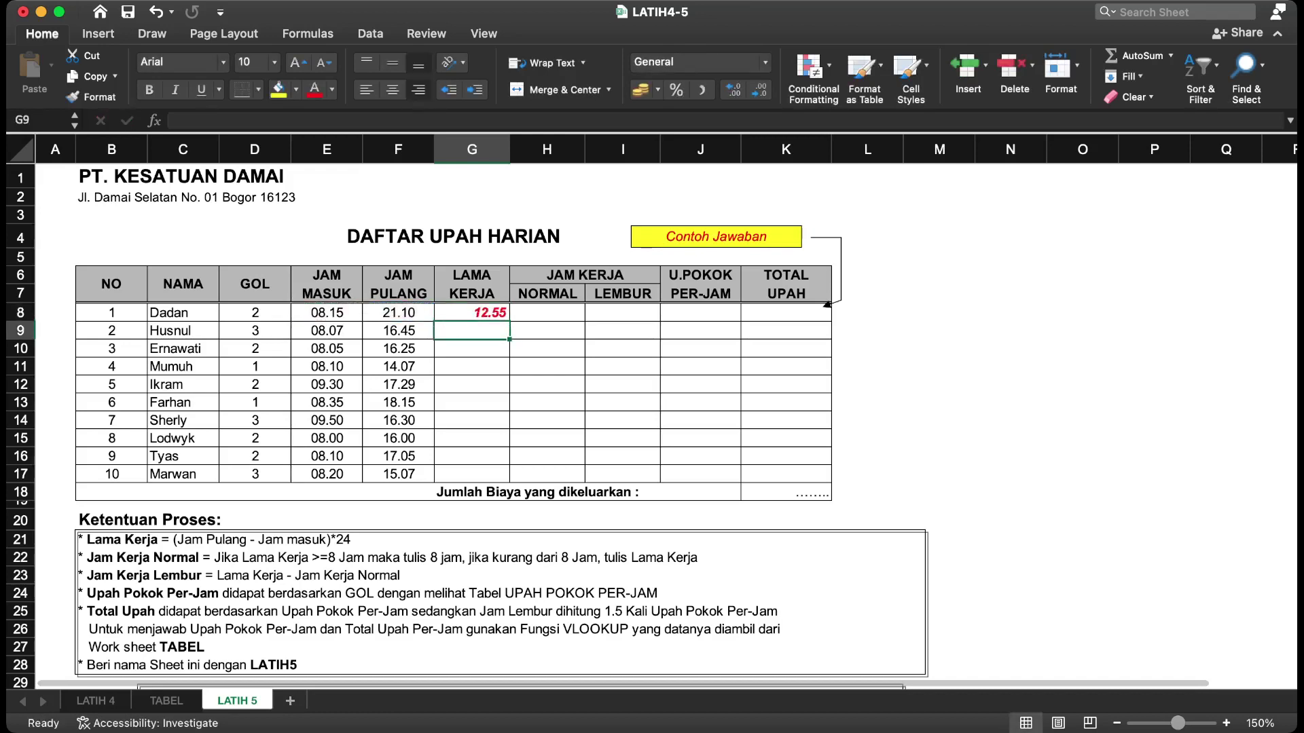
Step: Convert the G8 working time to hours by changing its formula to =(F8-E8)*24
key("Up")
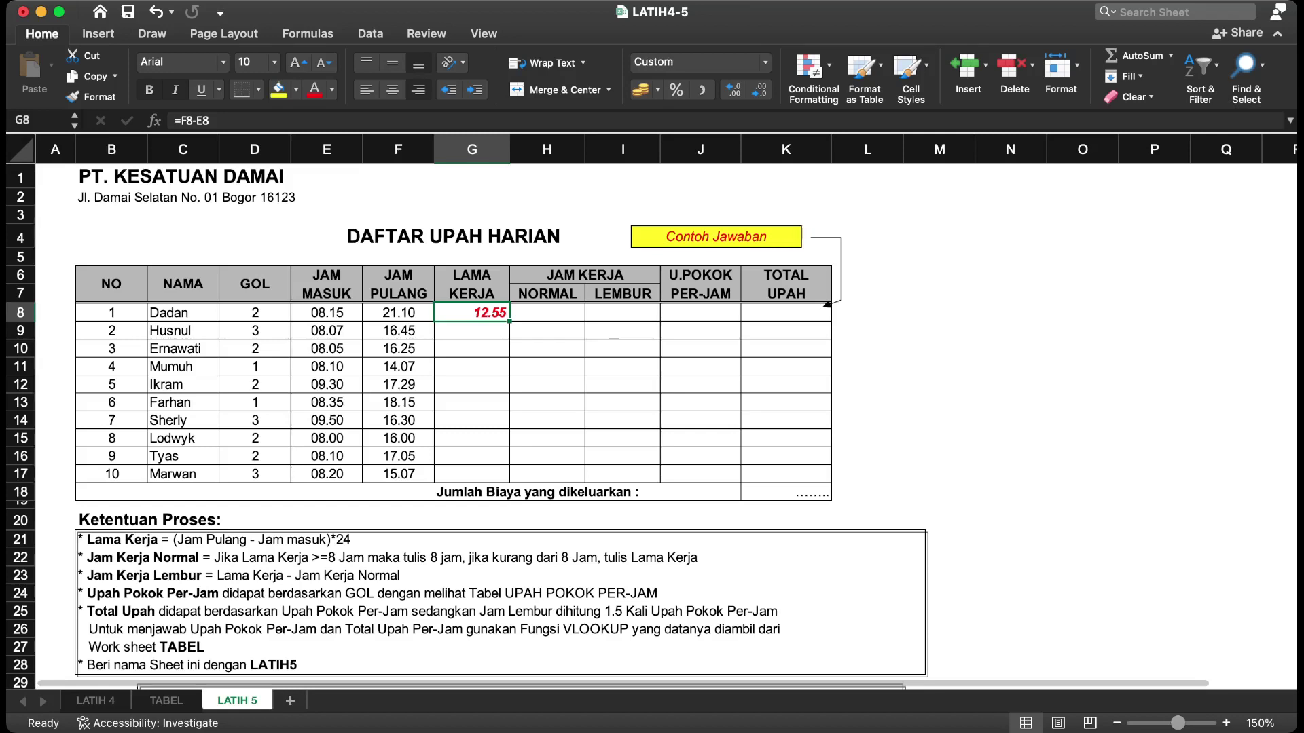
left_click(211, 121)
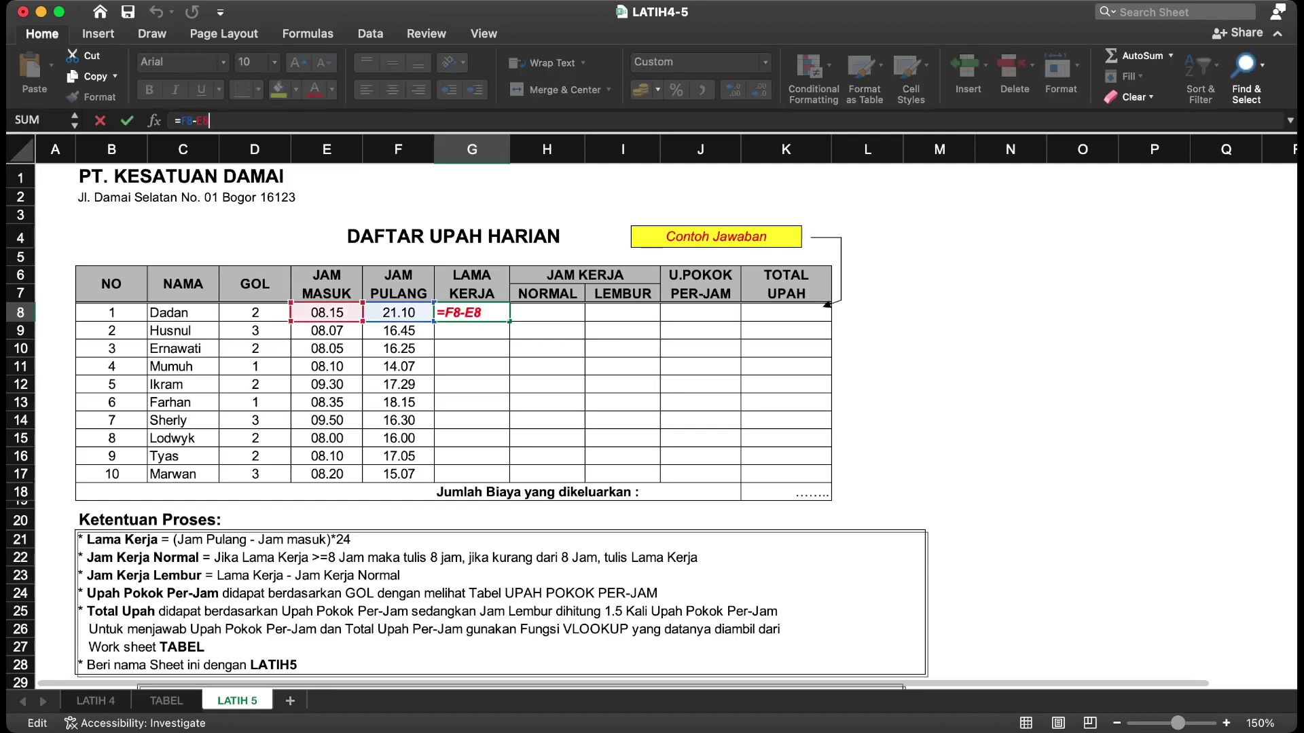
key("Left")
key("Left")
type("(")
type(")*24")
key("Return")
Step: Format G8 in comma style with two decimals and fill its formula down through G17
left_click(471, 313)
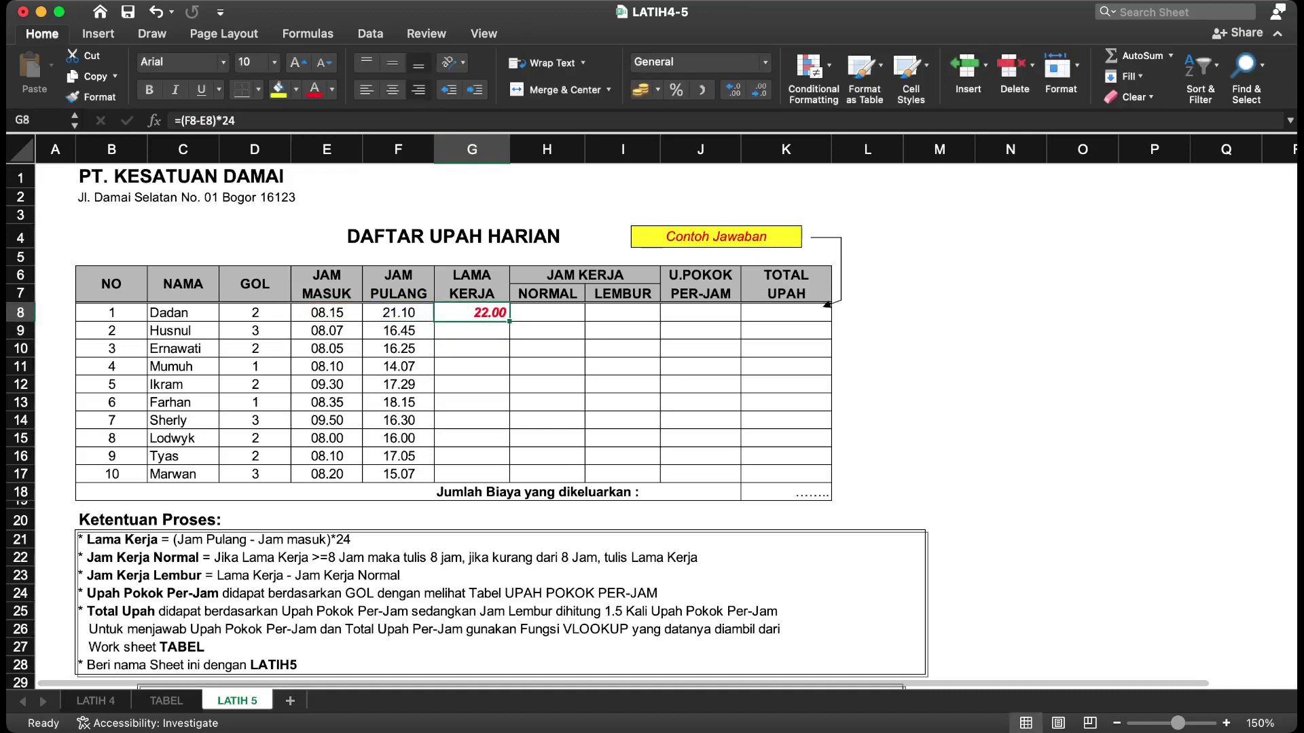
left_click(701, 89)
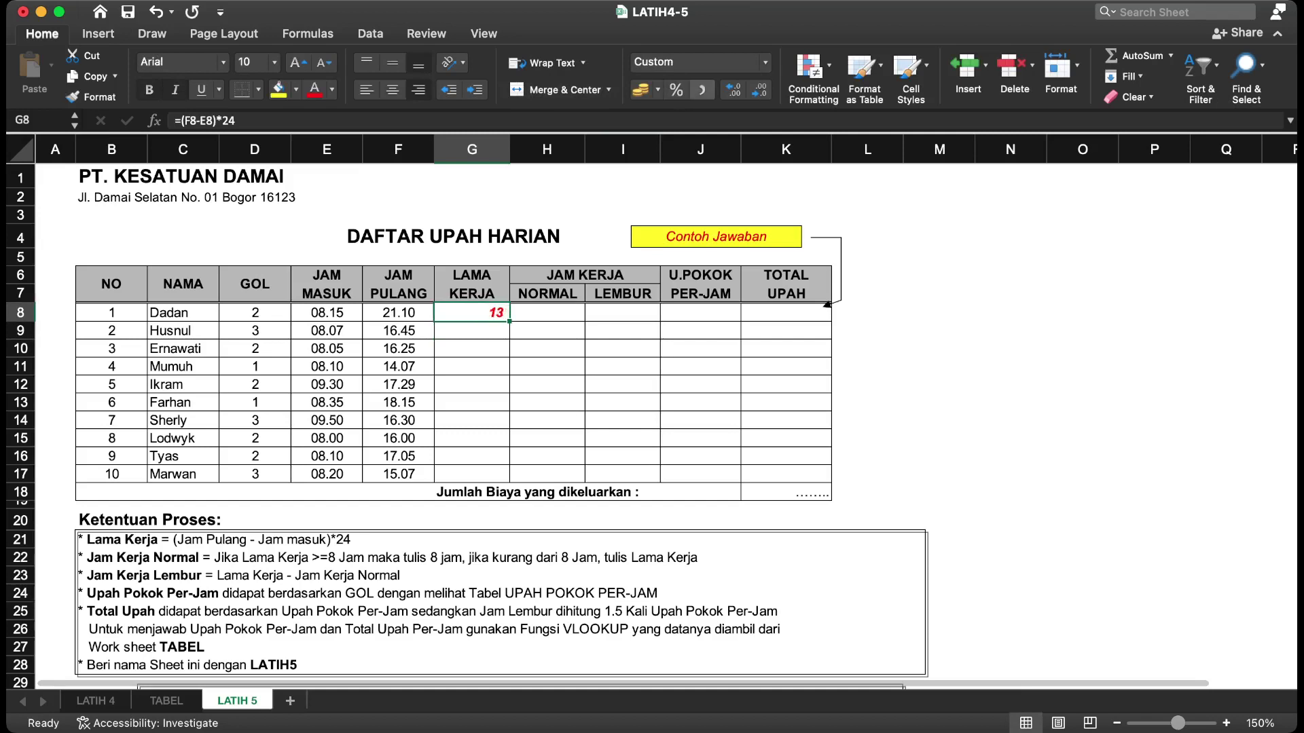
left_click(734, 89)
left_click(733, 88)
left_click_drag(510, 321, 509, 479)
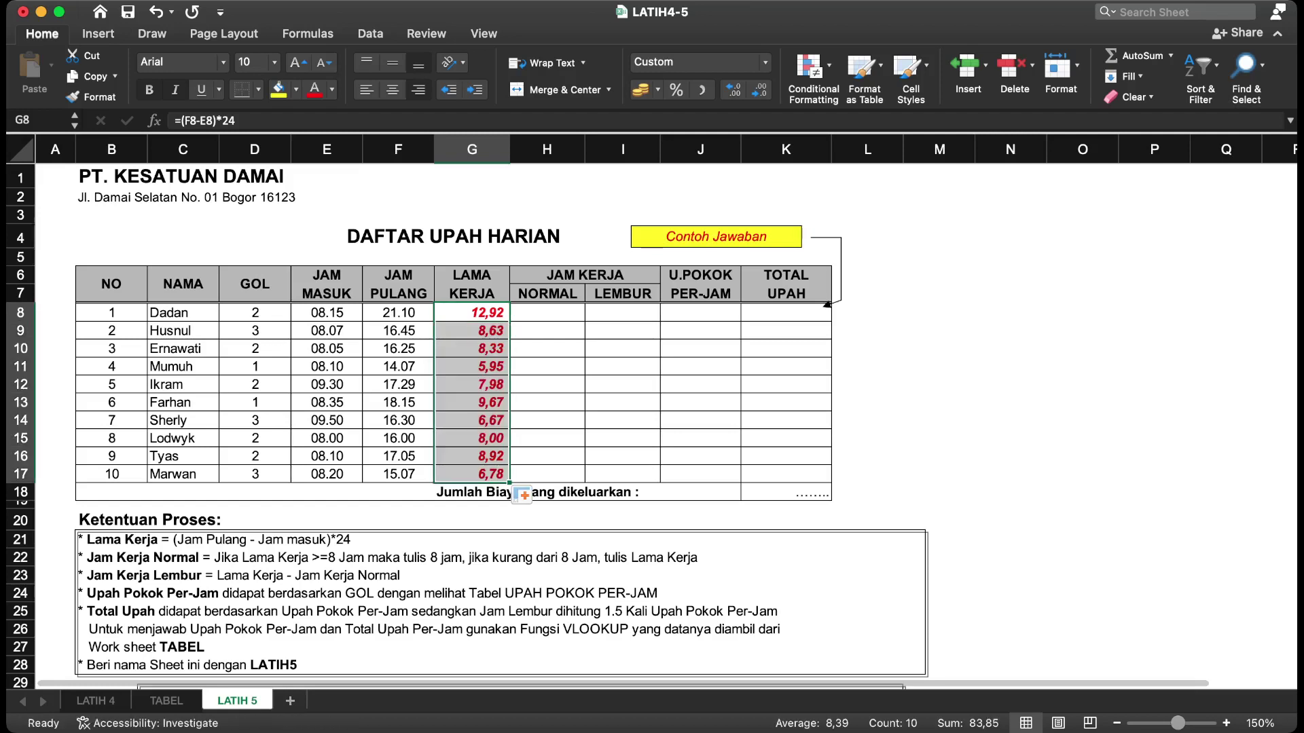
Step: Calculate the first employee's normal working hours in H8 with =IF(G8>=8;8;G8)
left_click(622, 348)
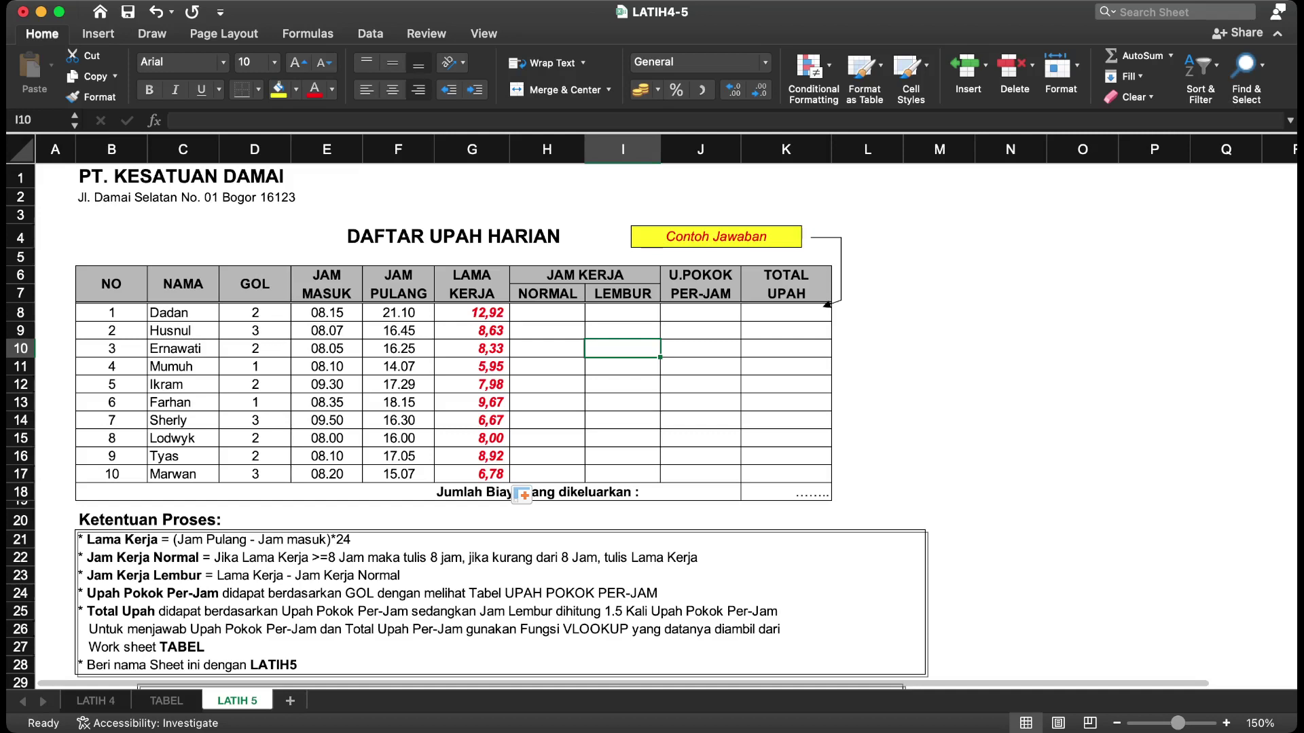
left_click(622, 313)
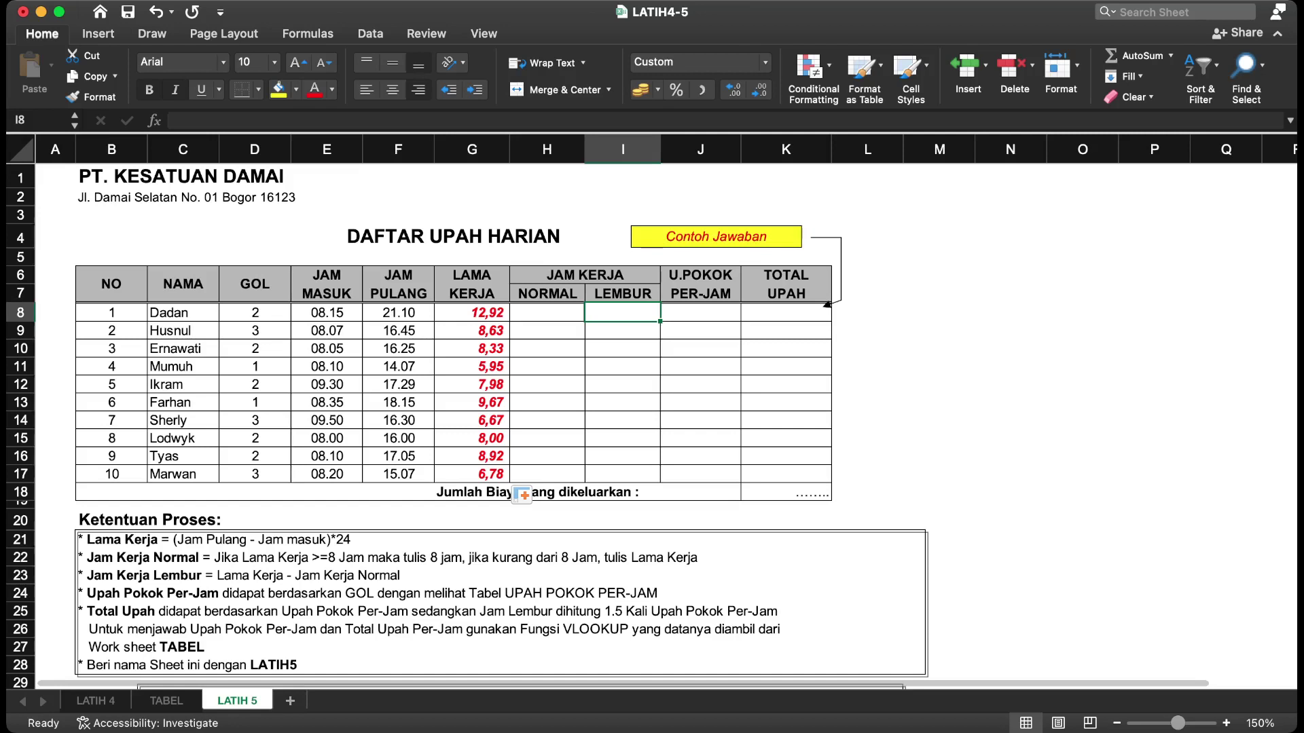
left_click(547, 313)
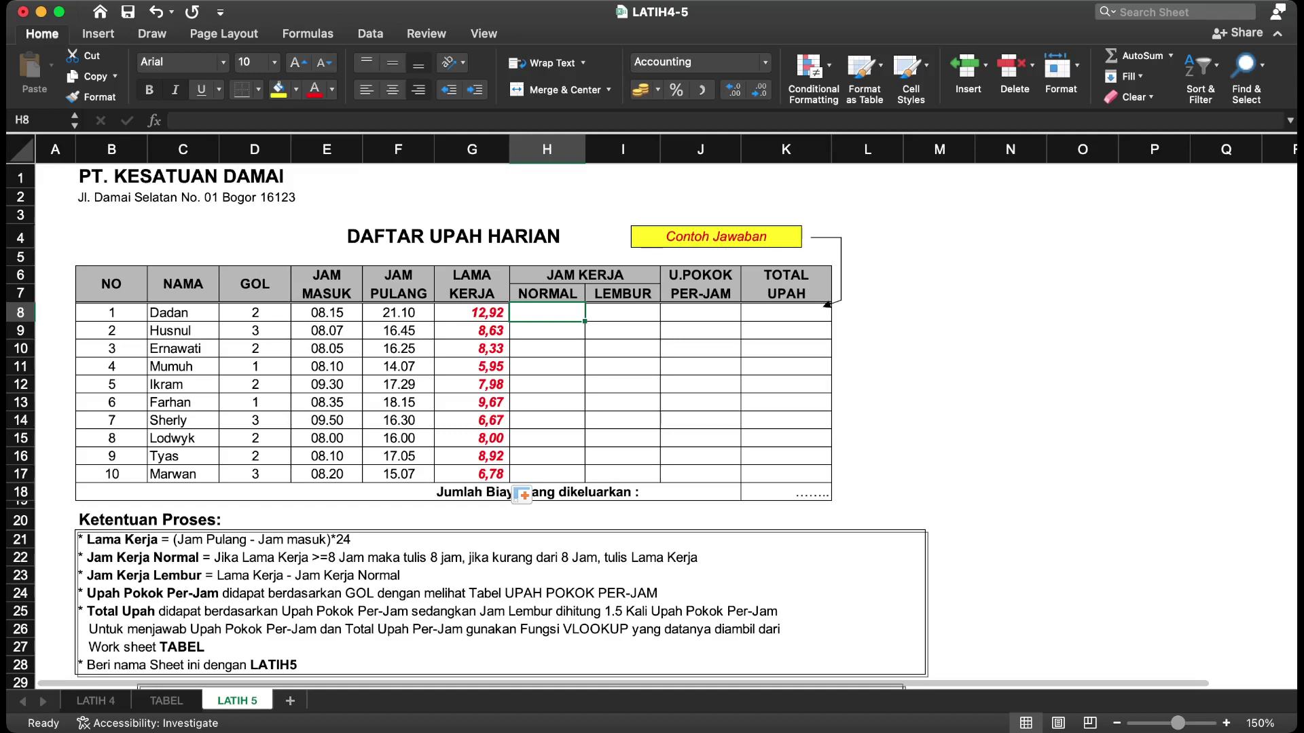
type("=IF(")
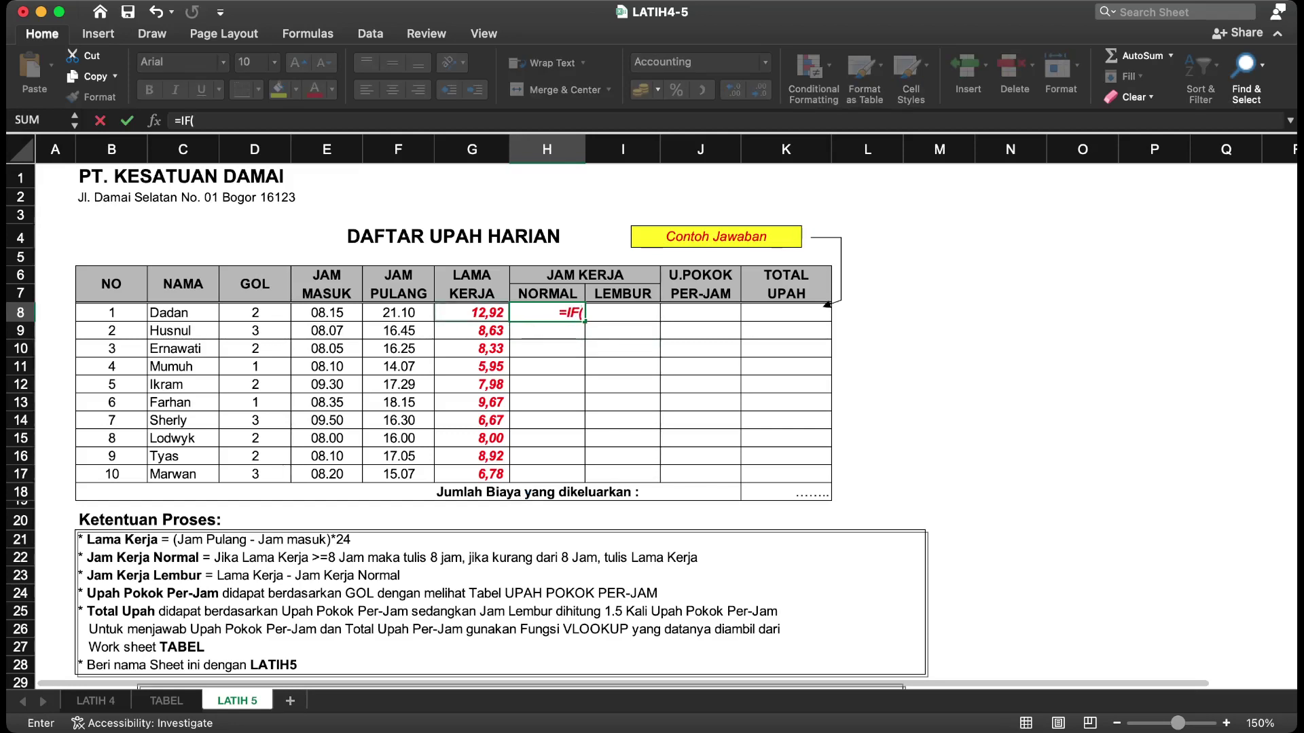
key("Left")
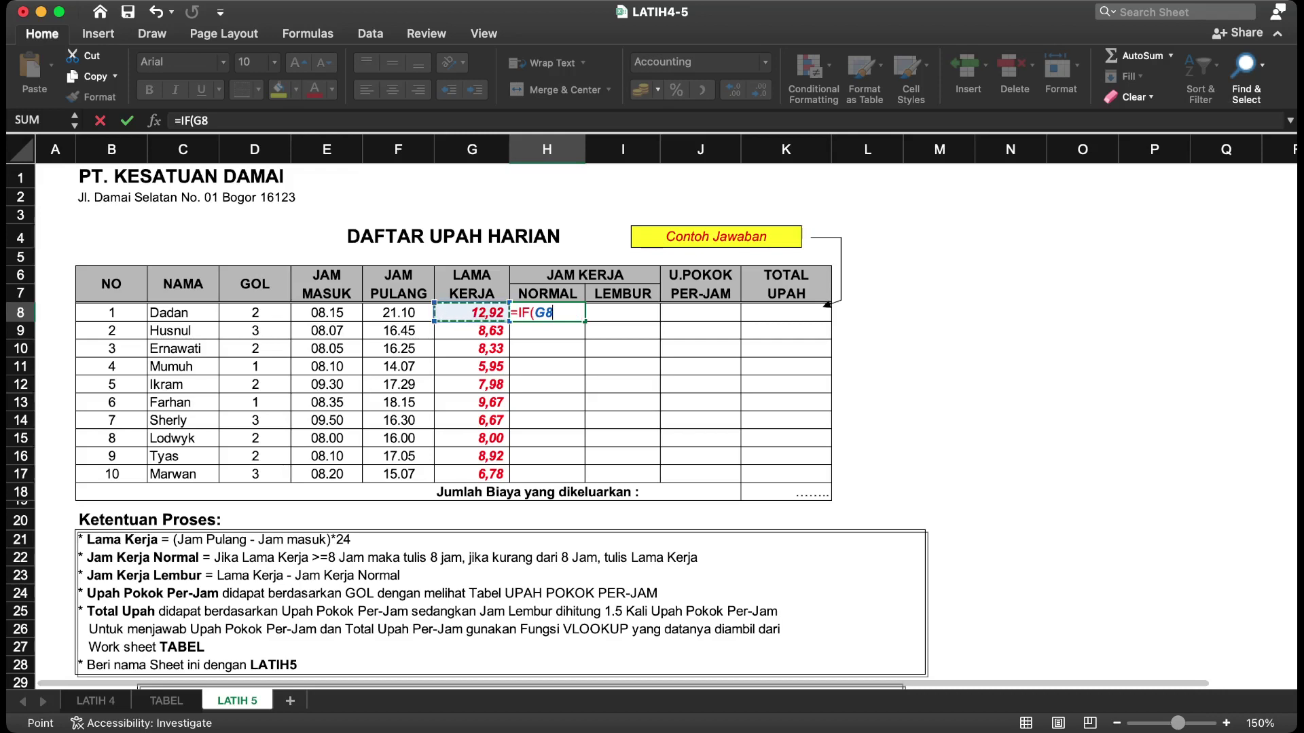
type(">=8")
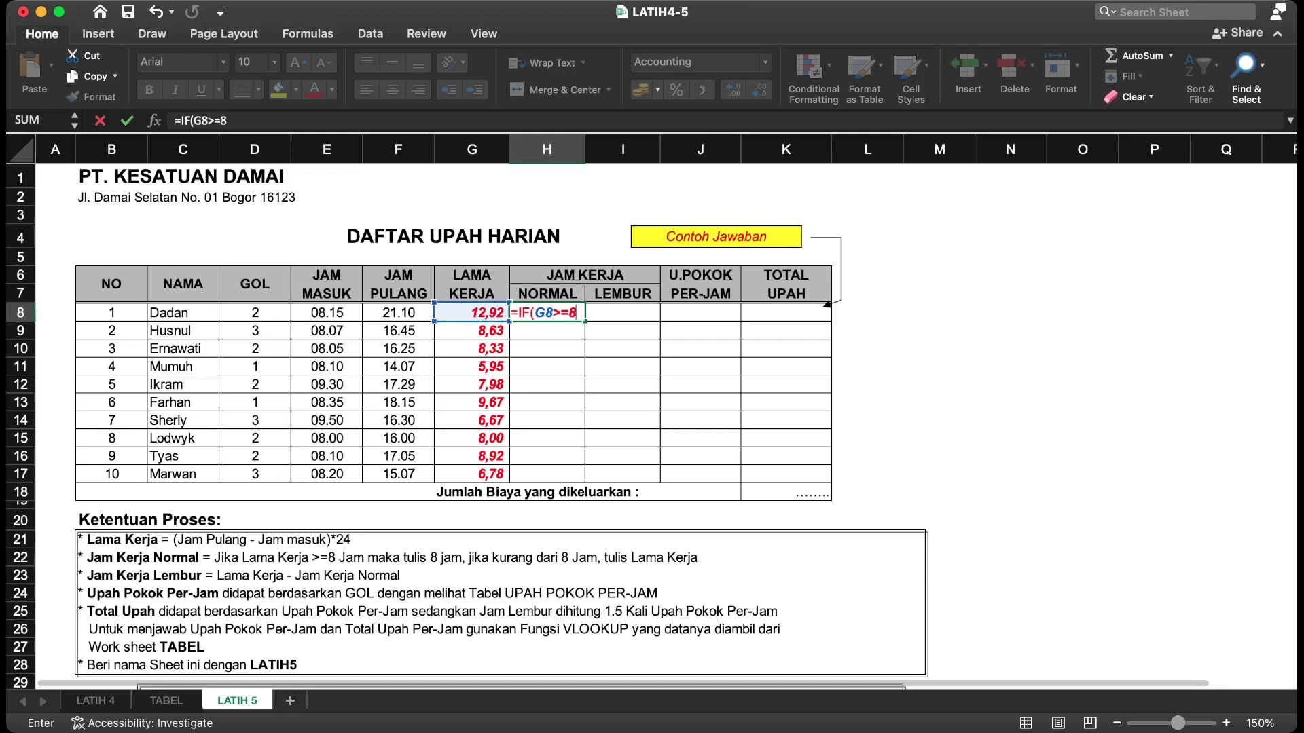
type("8;")
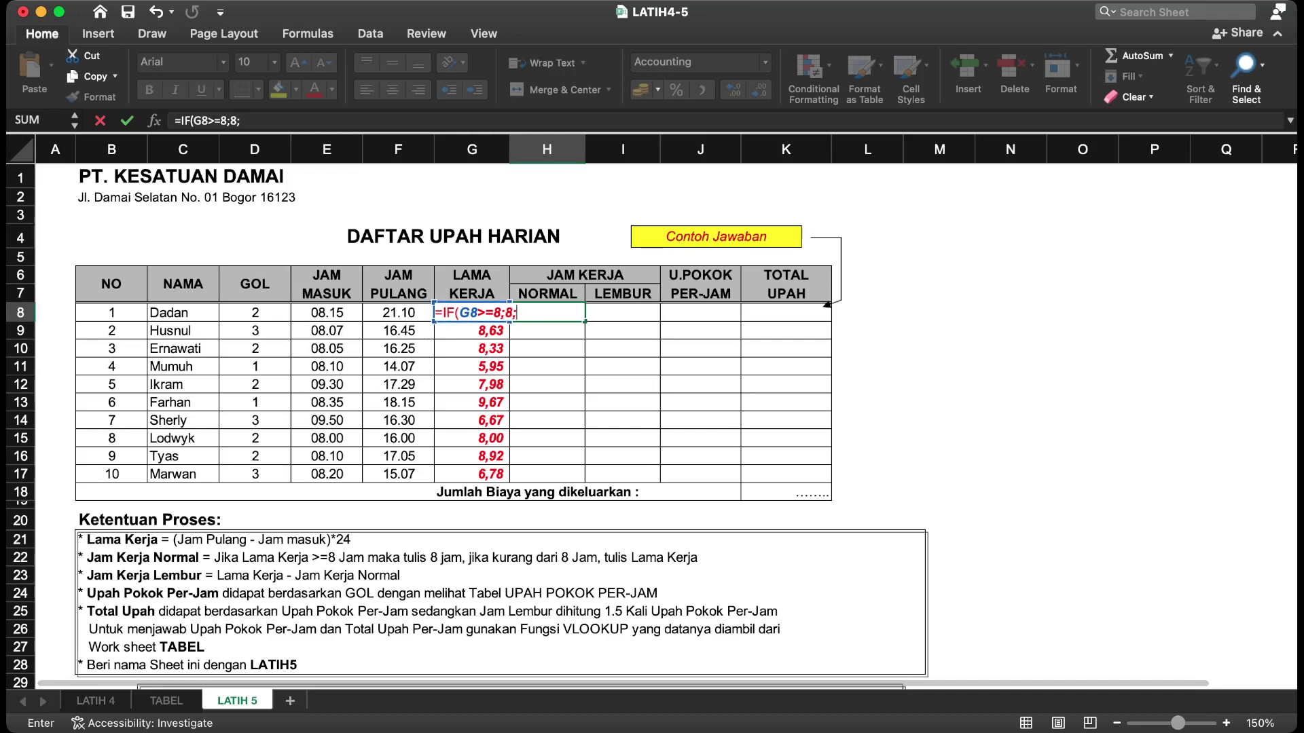
key("Left")
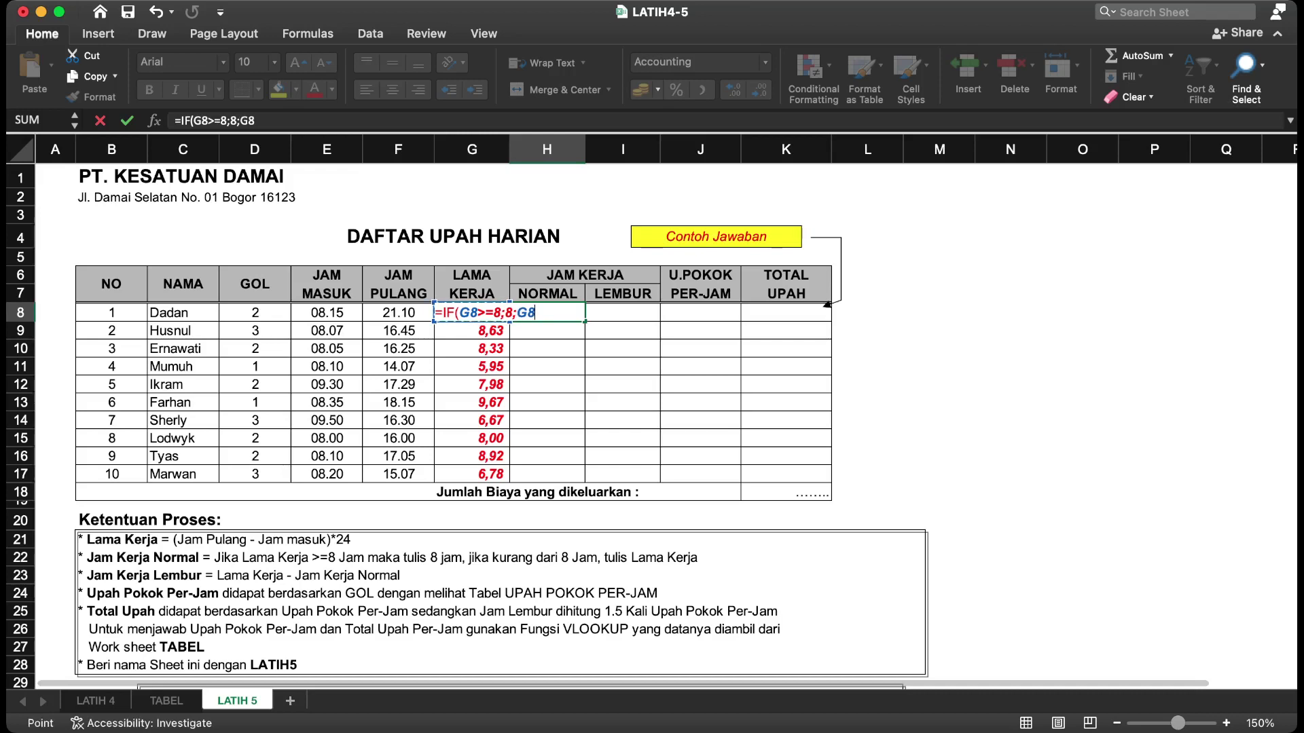
type(")")
key("Return")
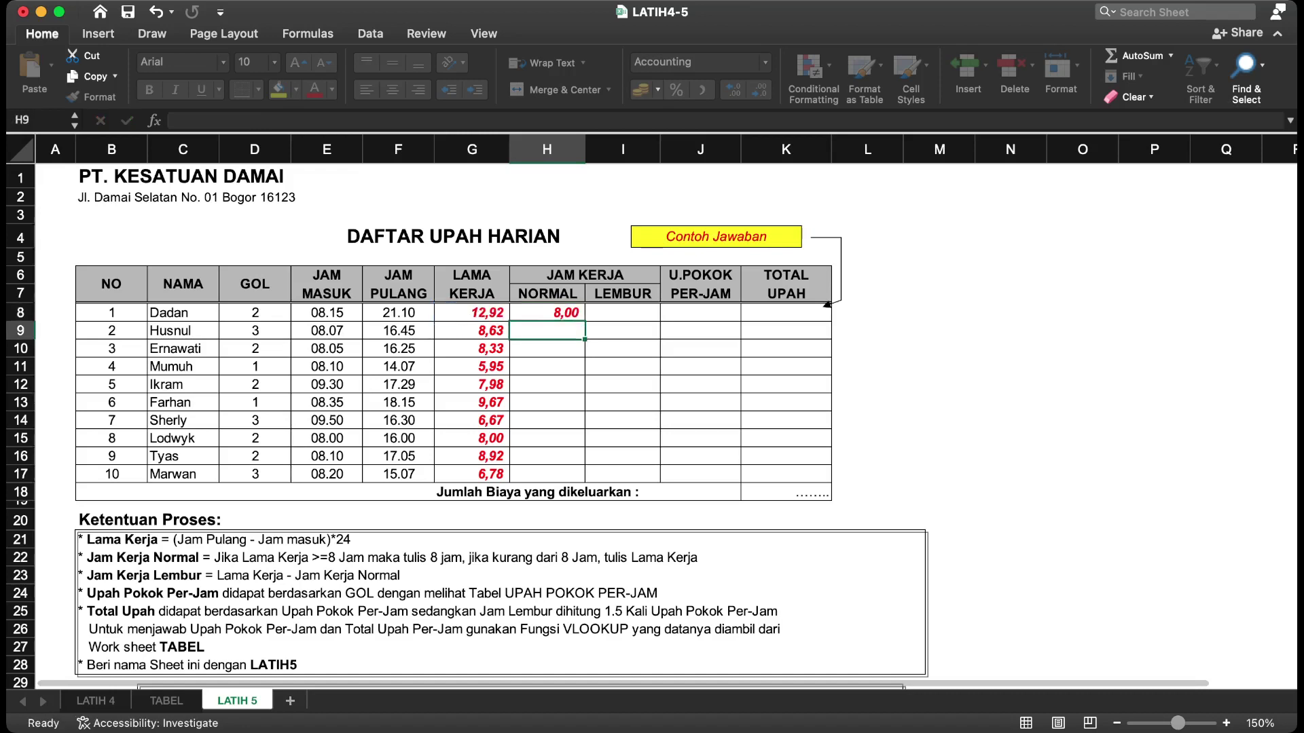
Step: Fill the normal-hours formula from H8 down through H17
key("Up")
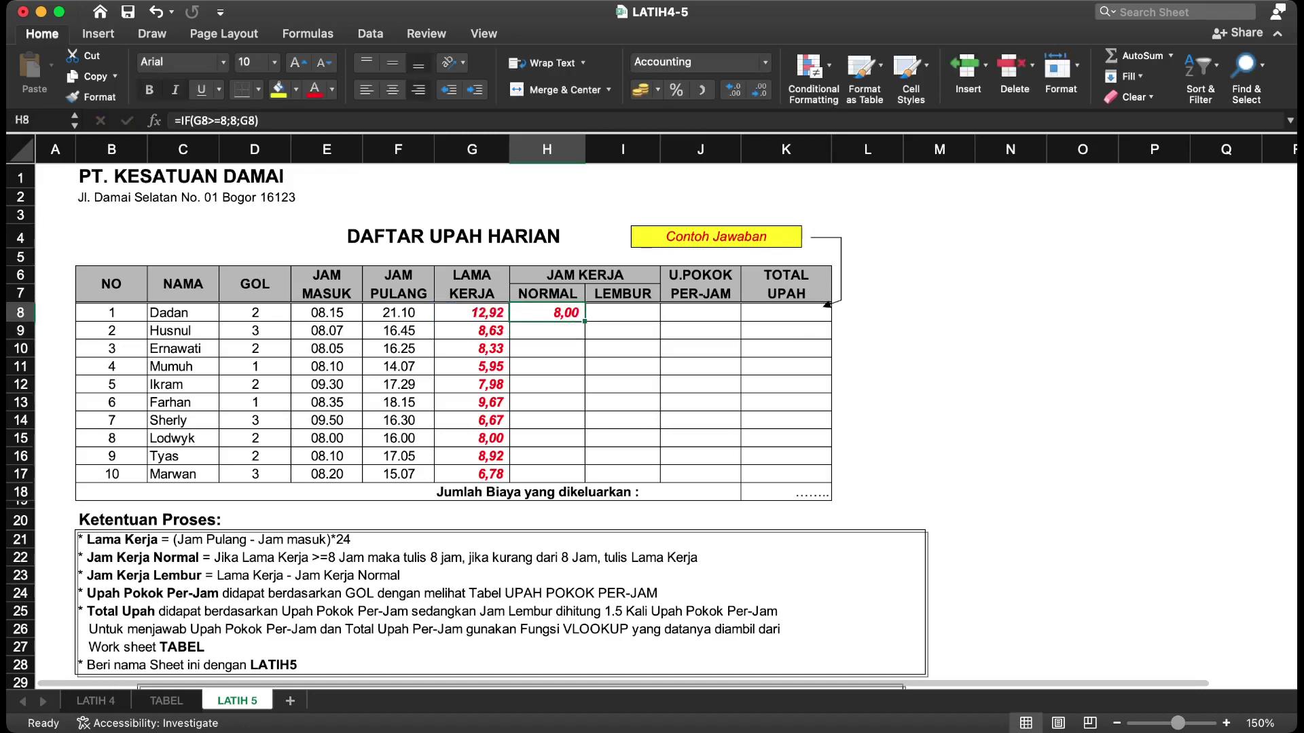
left_click_drag(577, 328, 577, 385)
left_click(548, 314)
left_click_drag(584, 322, 585, 479)
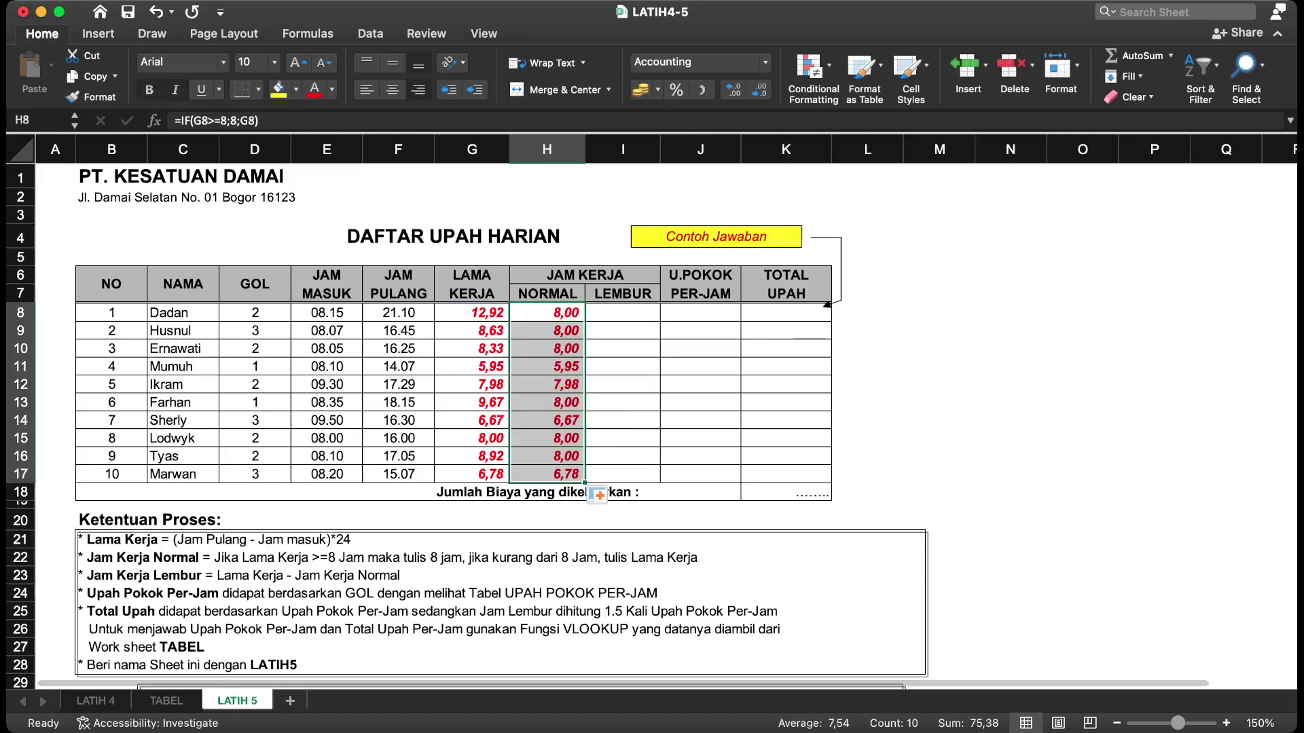
left_click(547, 313)
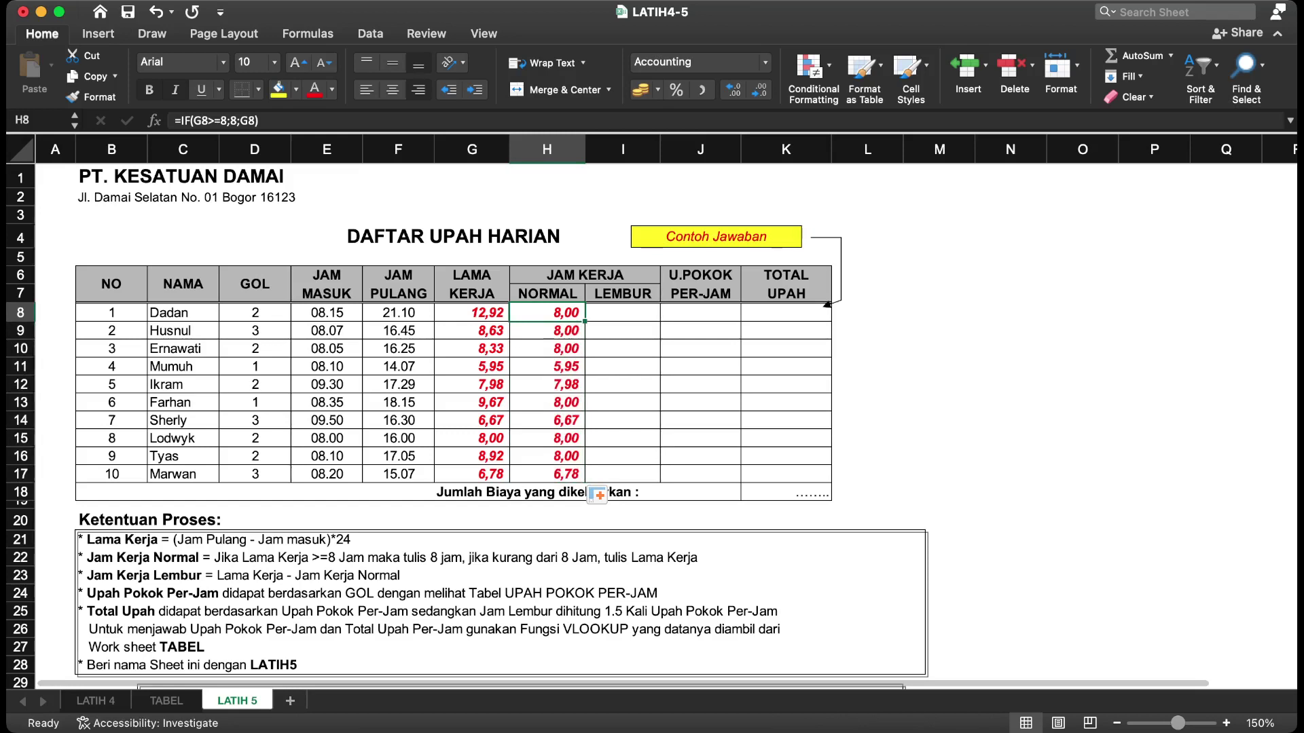
Step: Calculate the first employee's overtime hours in I8 with =G8-H8 and fill the formula down through I17
left_click(622, 313)
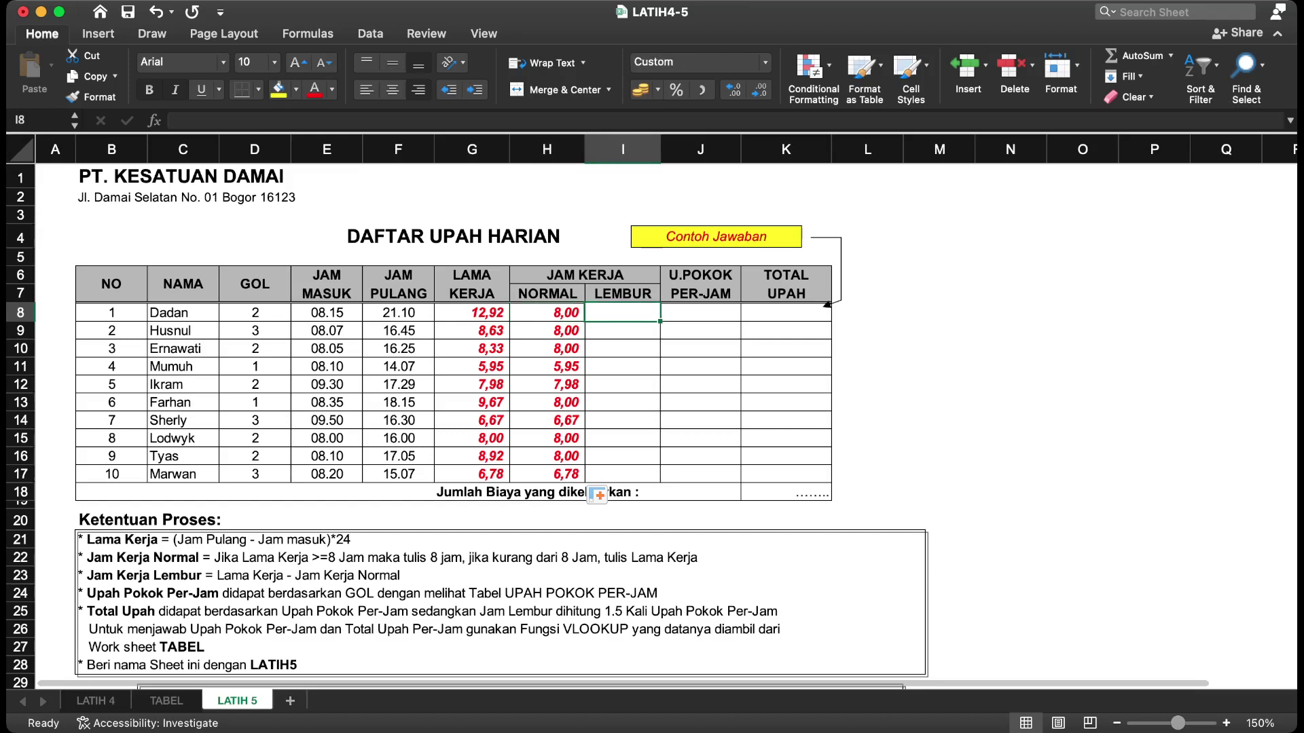
type("=")
key("Left")
key("Left")
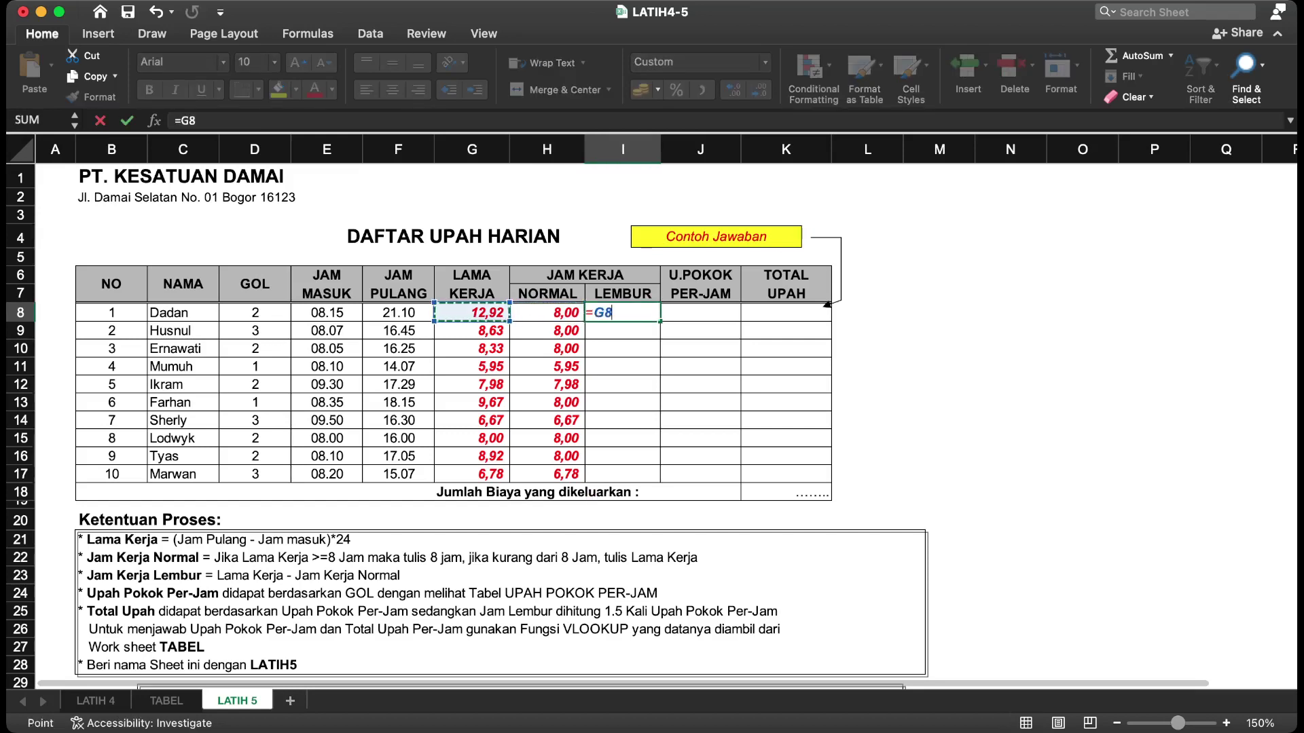
type("-")
key("Left")
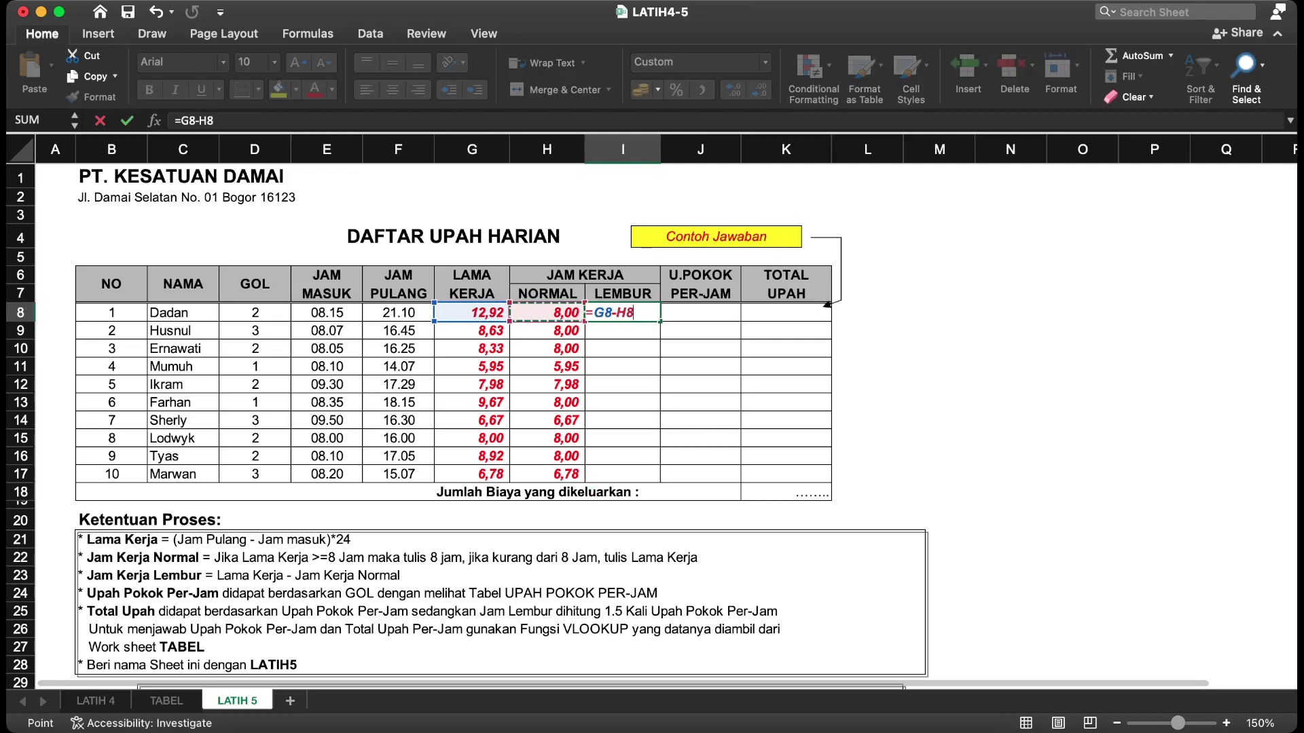
key("Return")
key("Up")
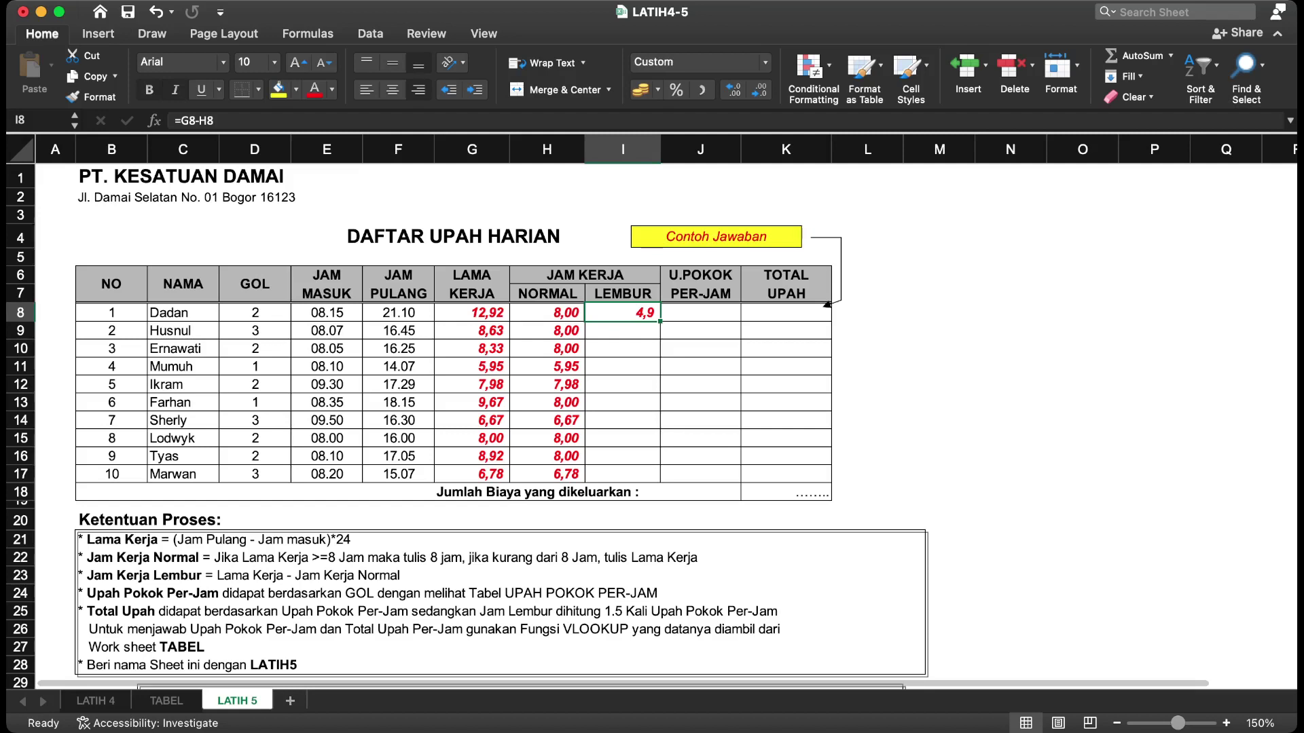
left_click_drag(660, 321, 656, 479)
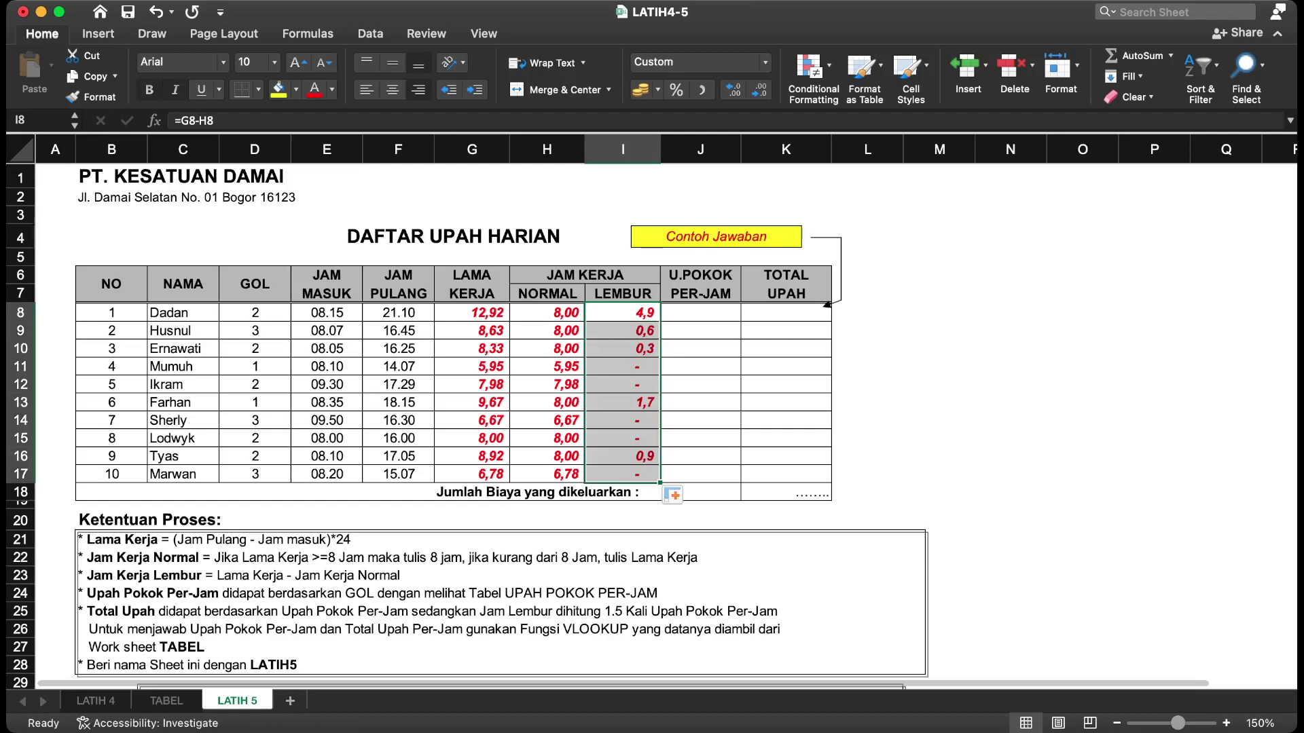
Step: Check the working-time, normal-hours and overtime formulas of the fourth employee in row 11
left_click(701, 384)
left_click(623, 367)
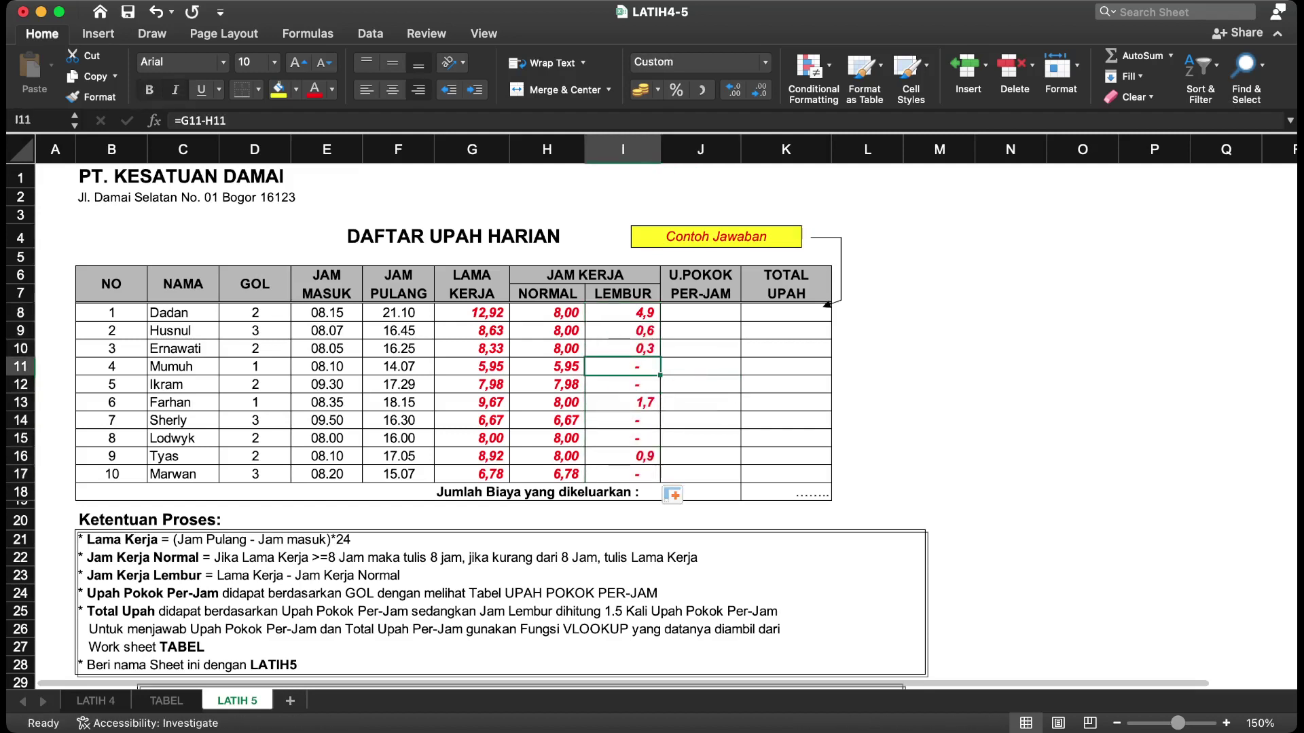
left_click(472, 367)
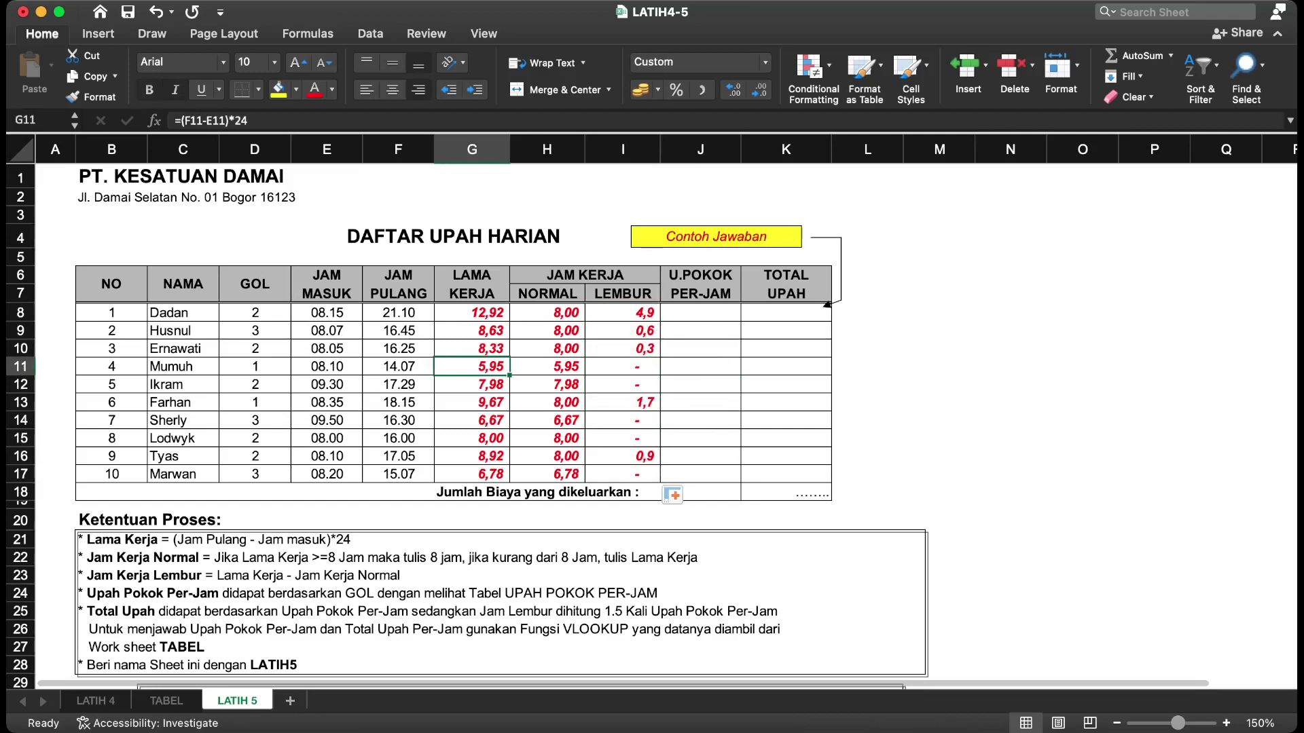
left_click(547, 366)
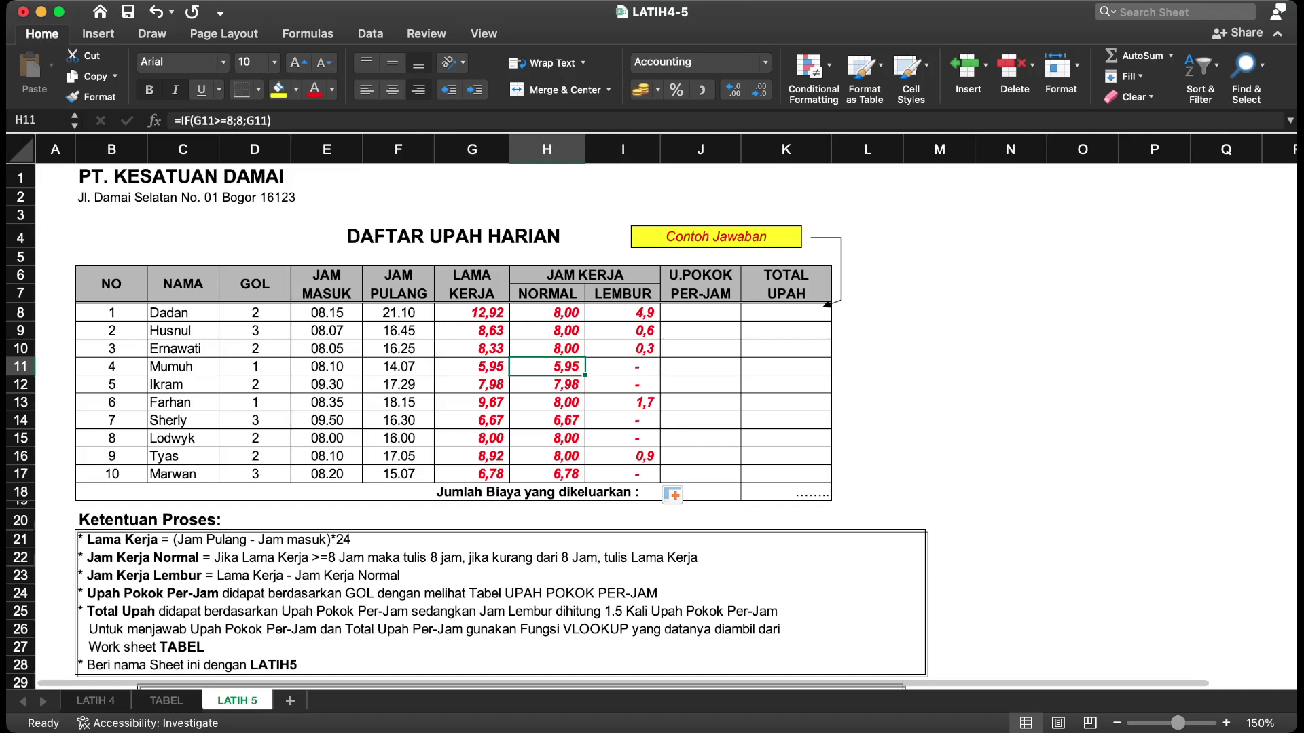
left_click(623, 367)
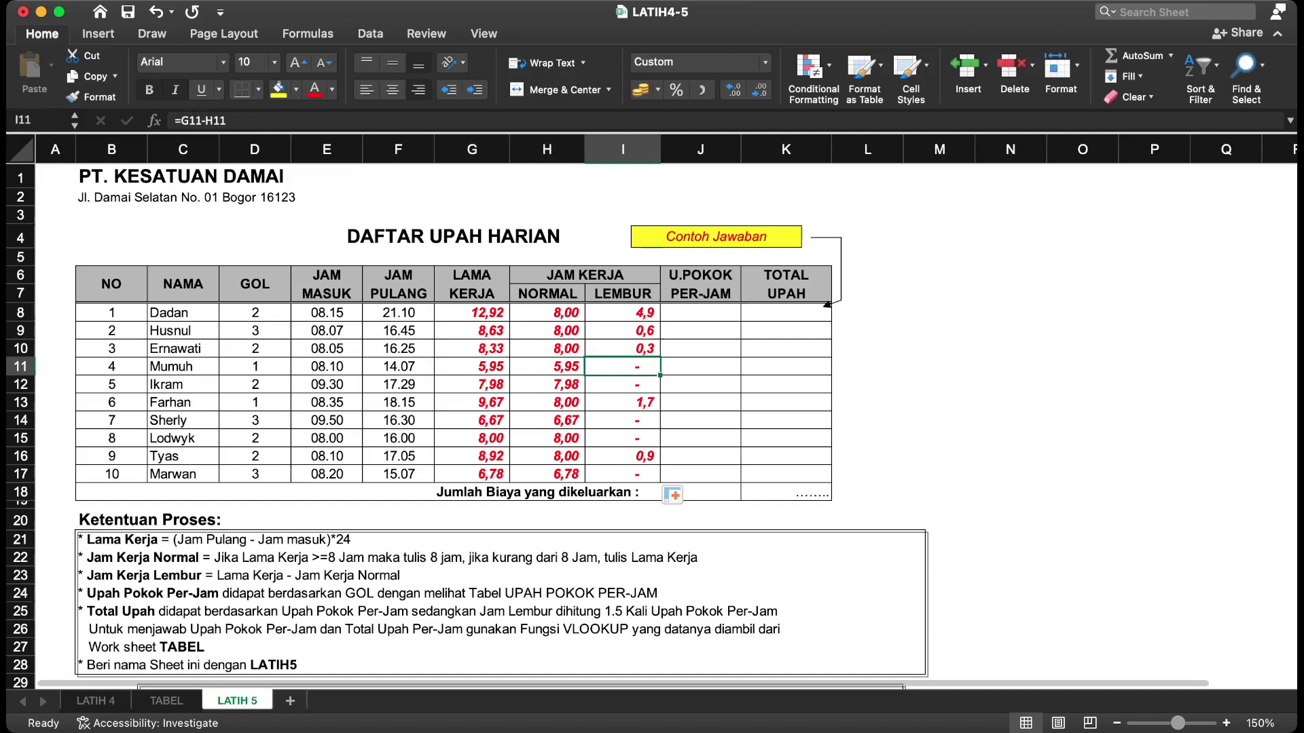
left_click(939, 331)
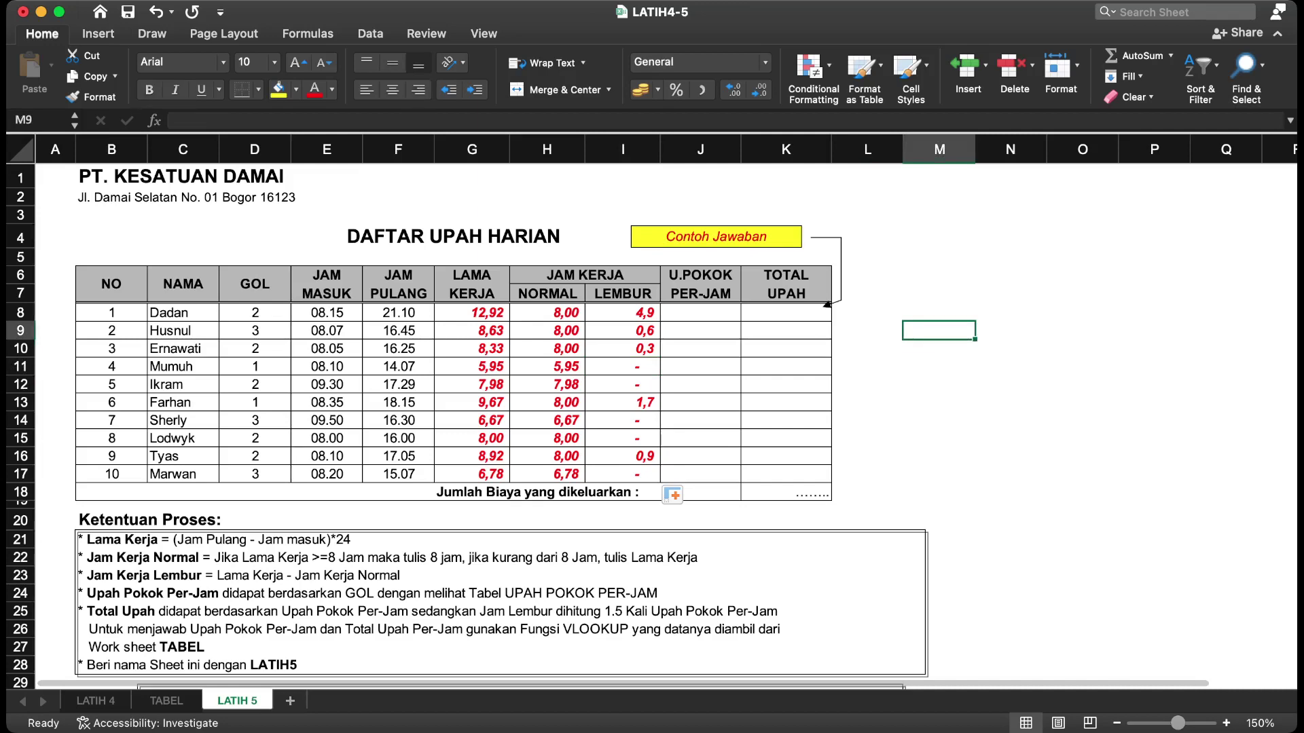
Step: Review the rules below the wage table for determining the hourly base wage in the U.POKOK PER-JAM column
left_click(700, 313)
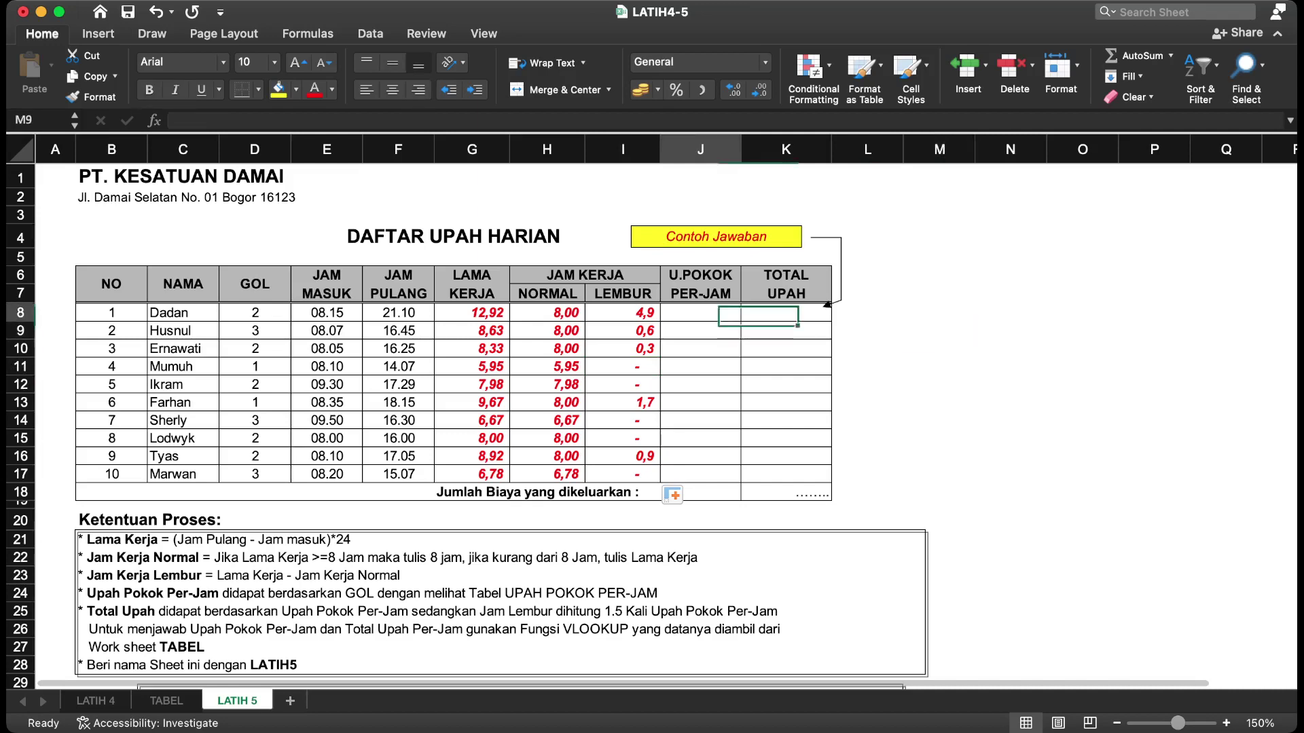
scroll(700, 313, "down", 4)
scroll(700, 313, "down", 1)
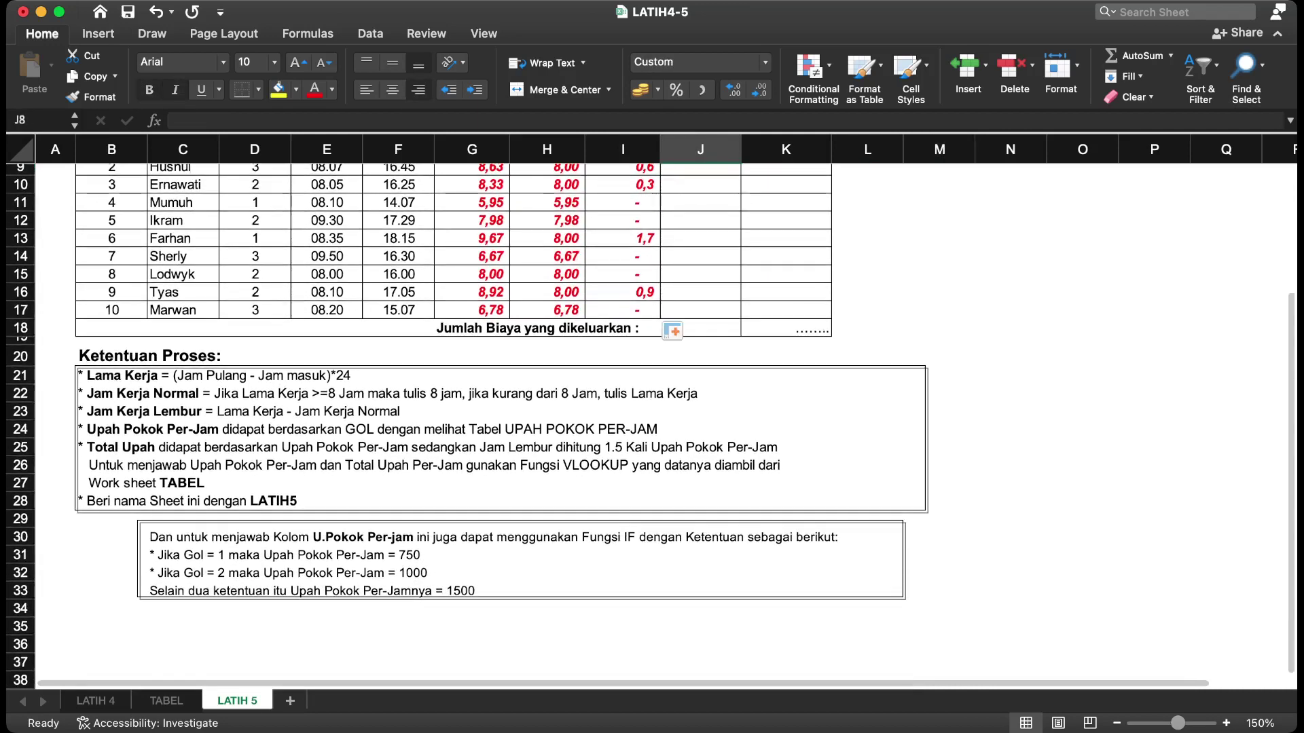
scroll(700, 313, "up", 3)
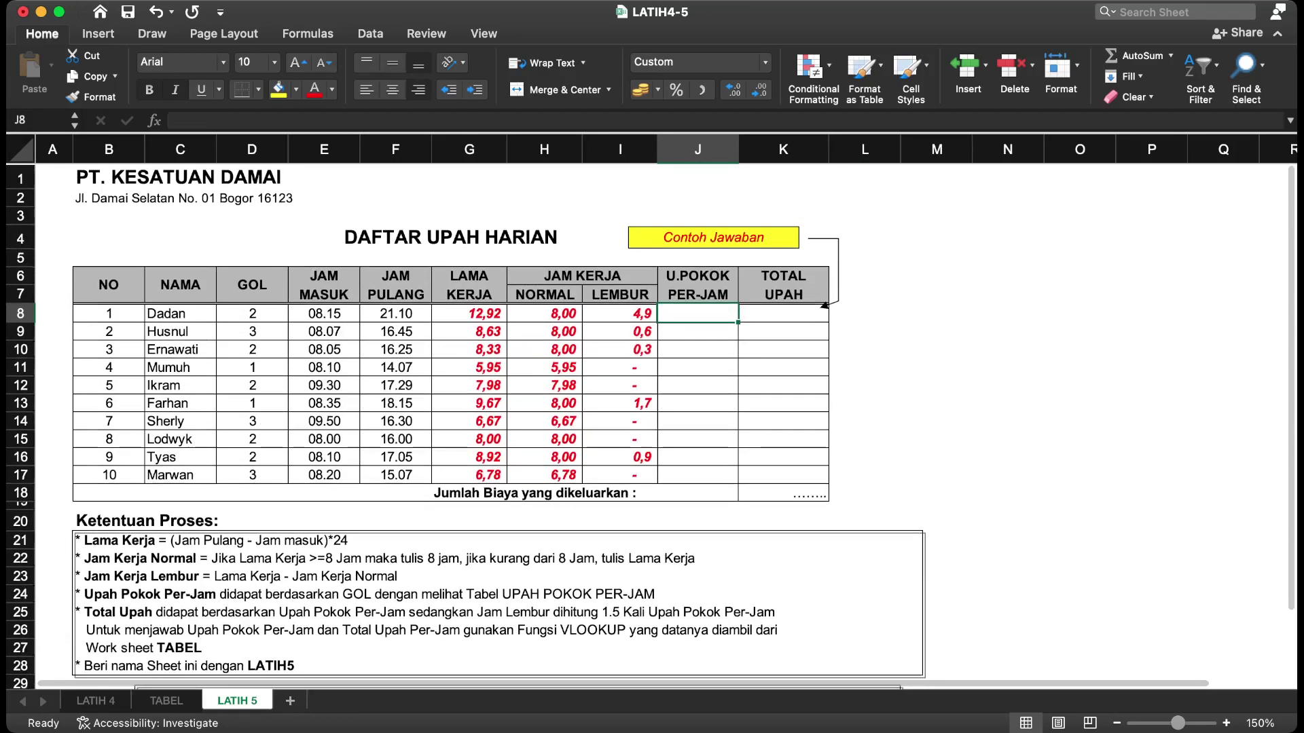
left_click(936, 324)
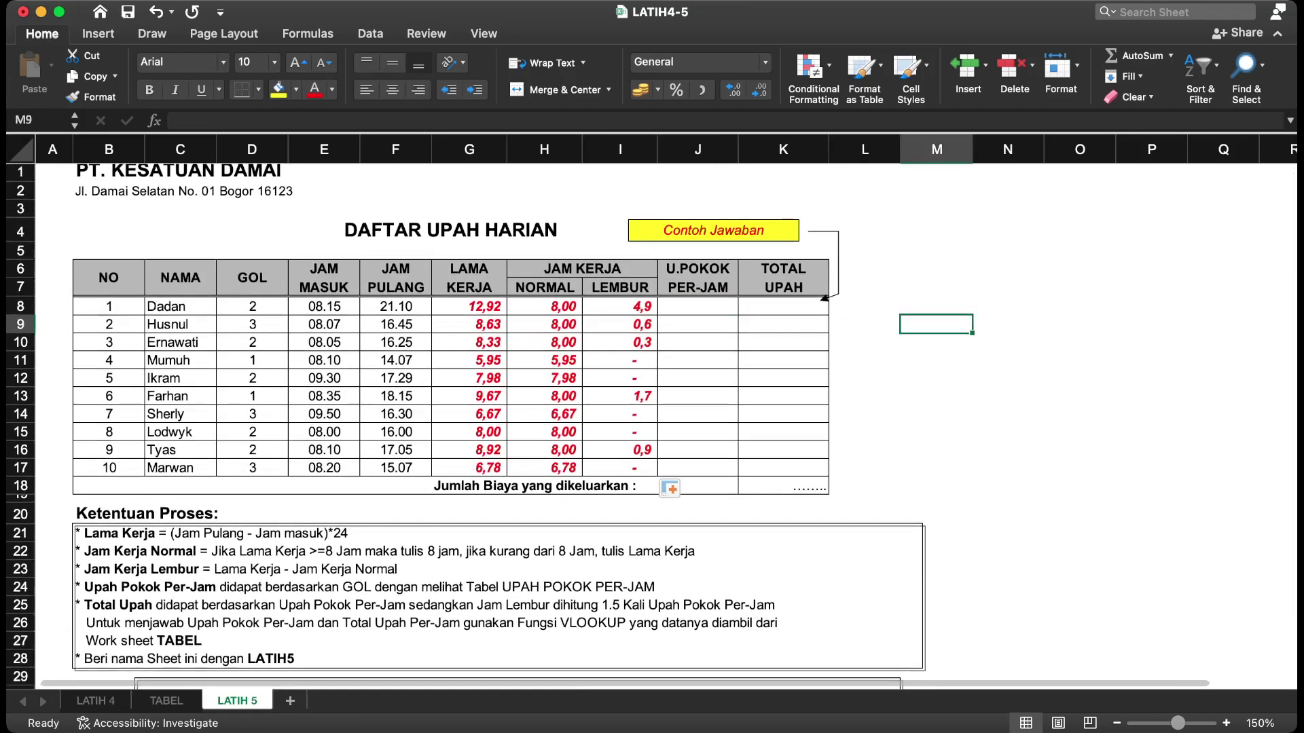
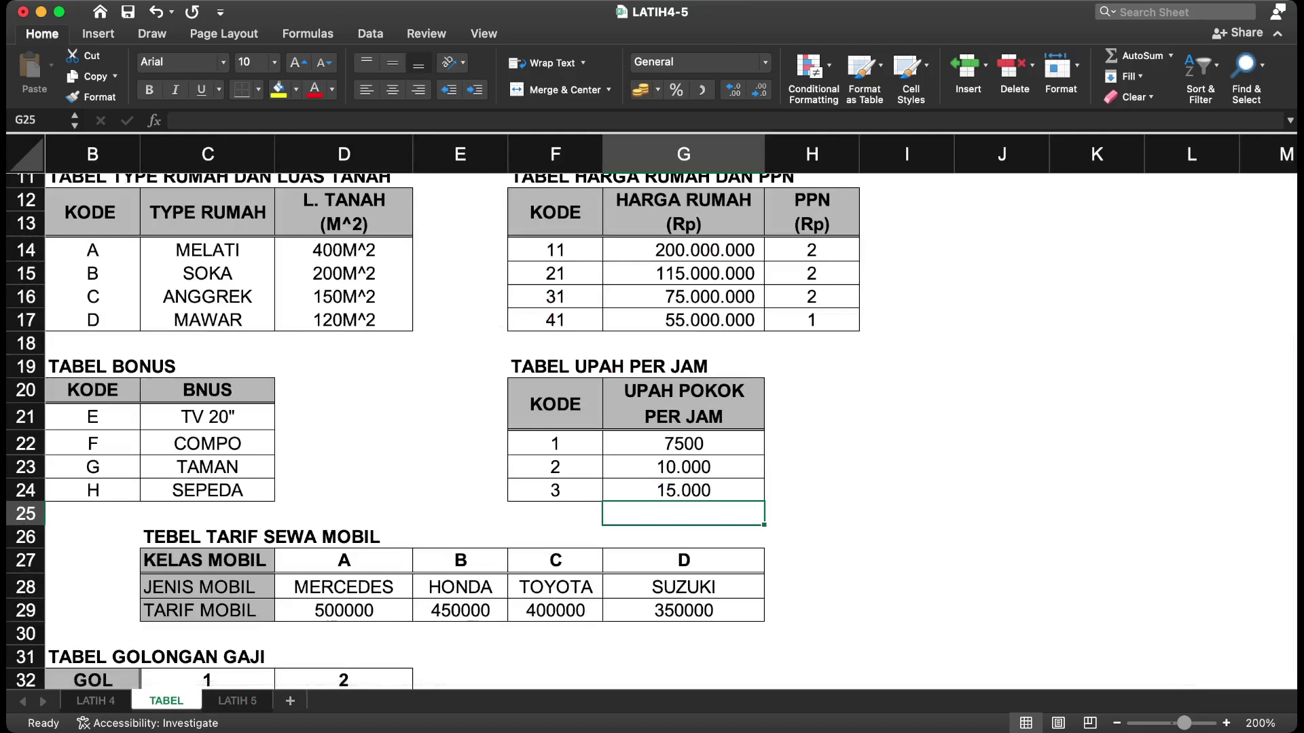
Step: Compare the first employee's GOL code in D8 with the matching row of TABEL UPAH PER JAM on the TABEL sheet
left_click(237, 700)
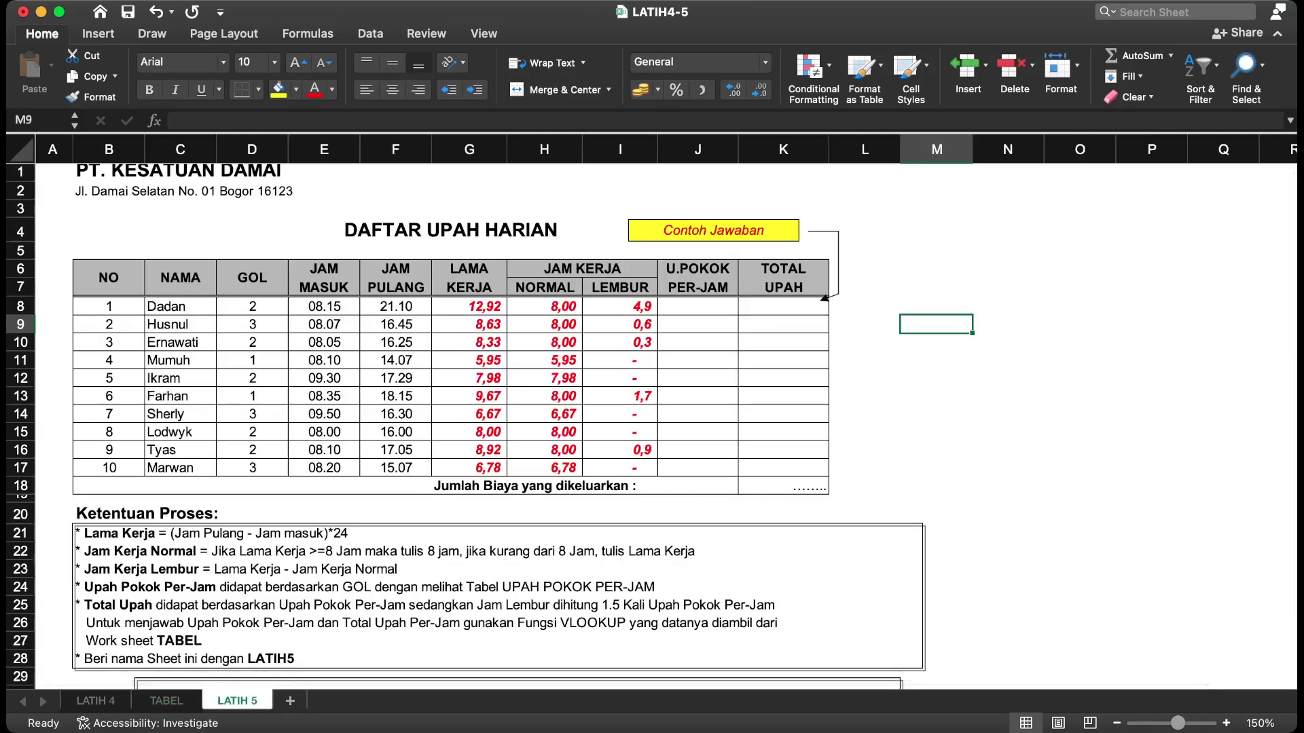
left_click(252, 307)
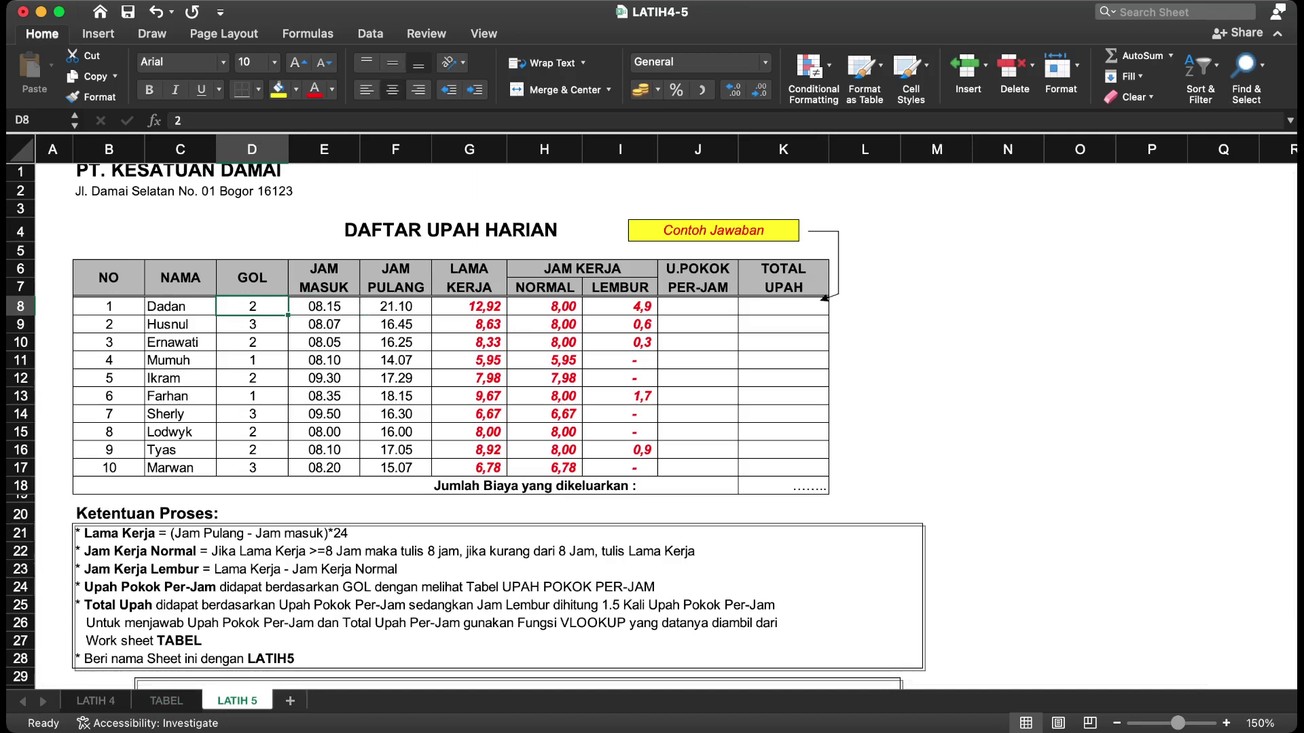
left_click(166, 701)
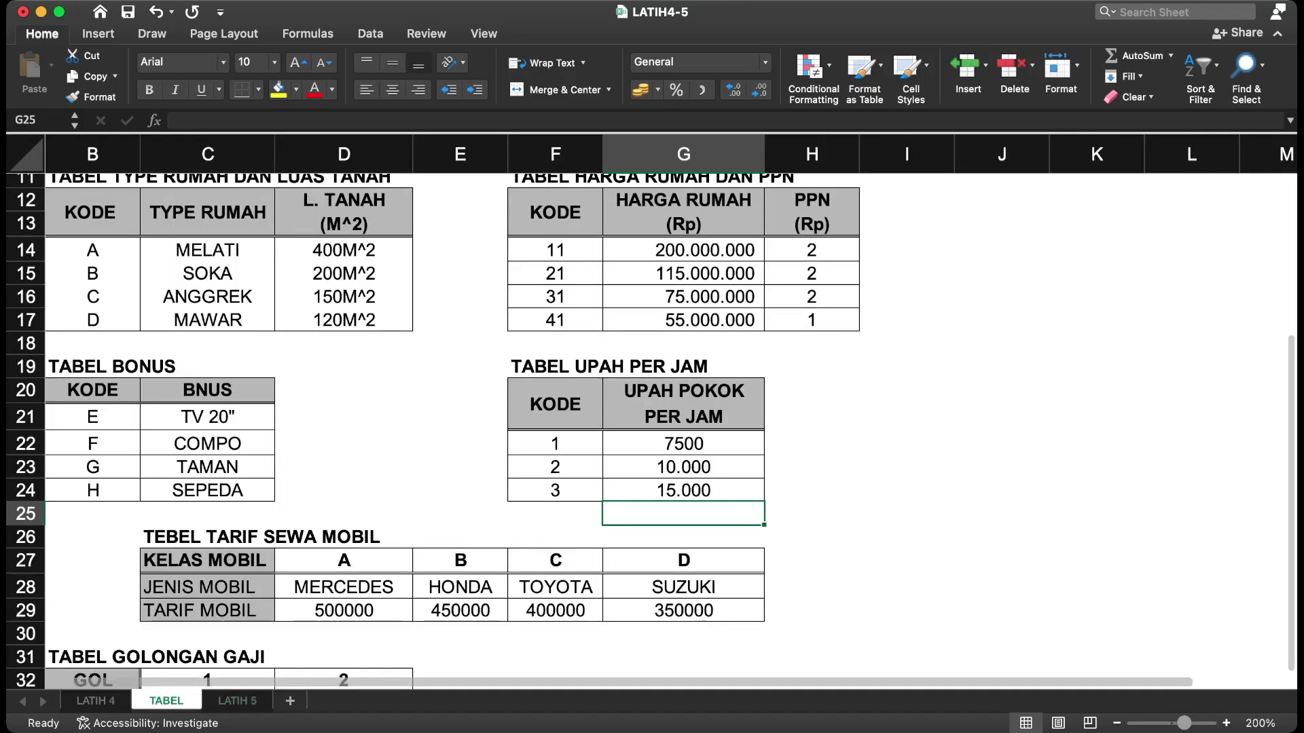
left_click(555, 467)
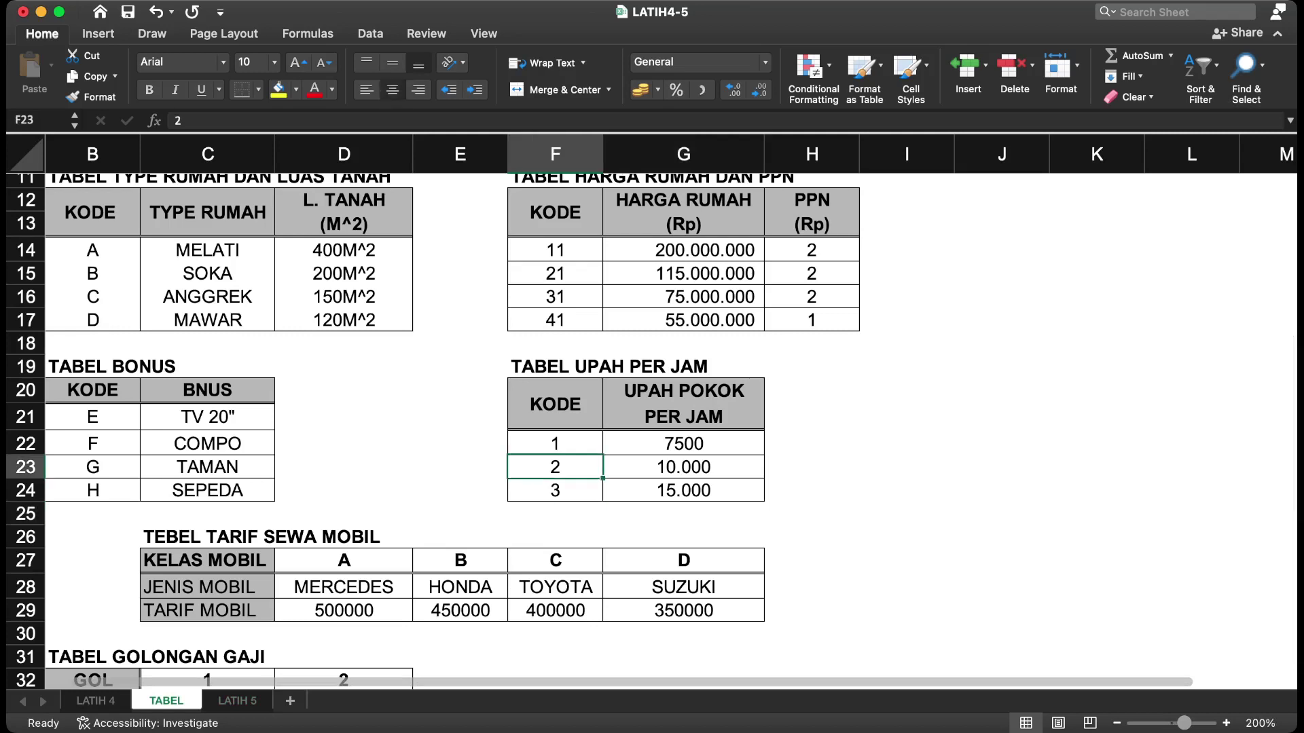
left_click(683, 467)
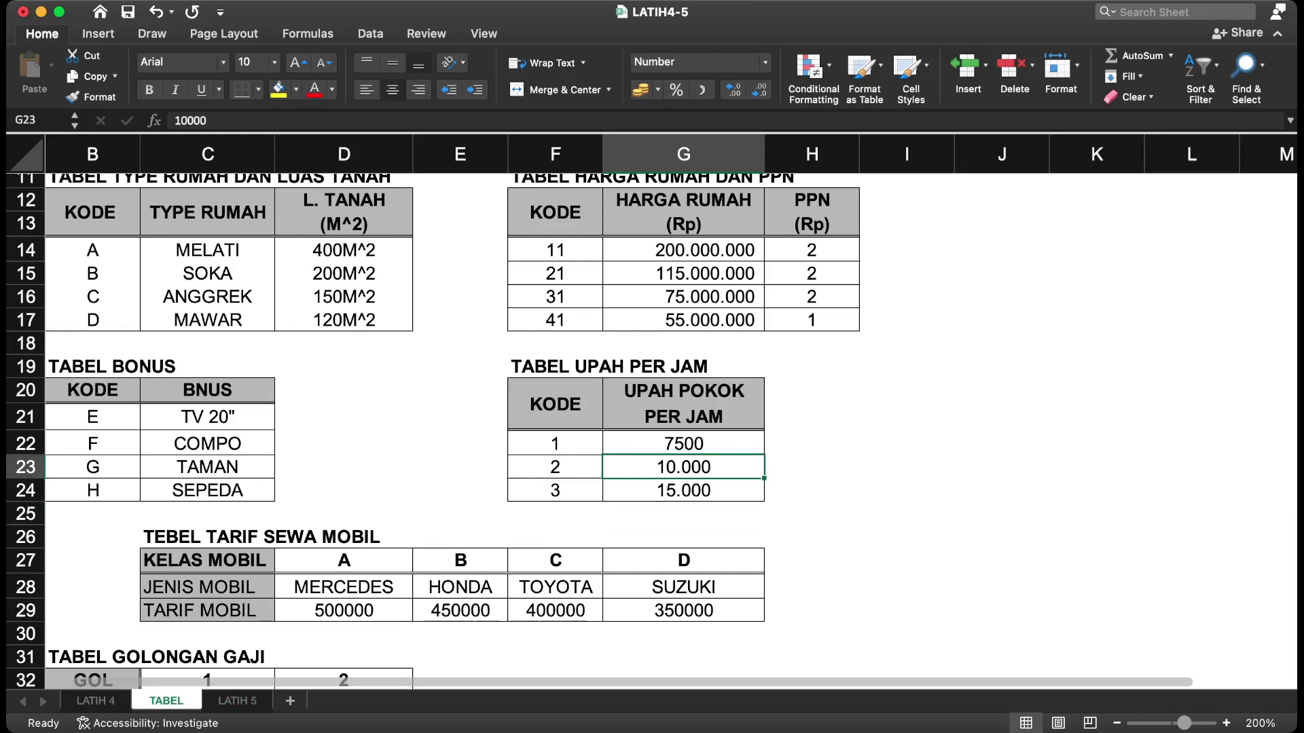
left_click(237, 700)
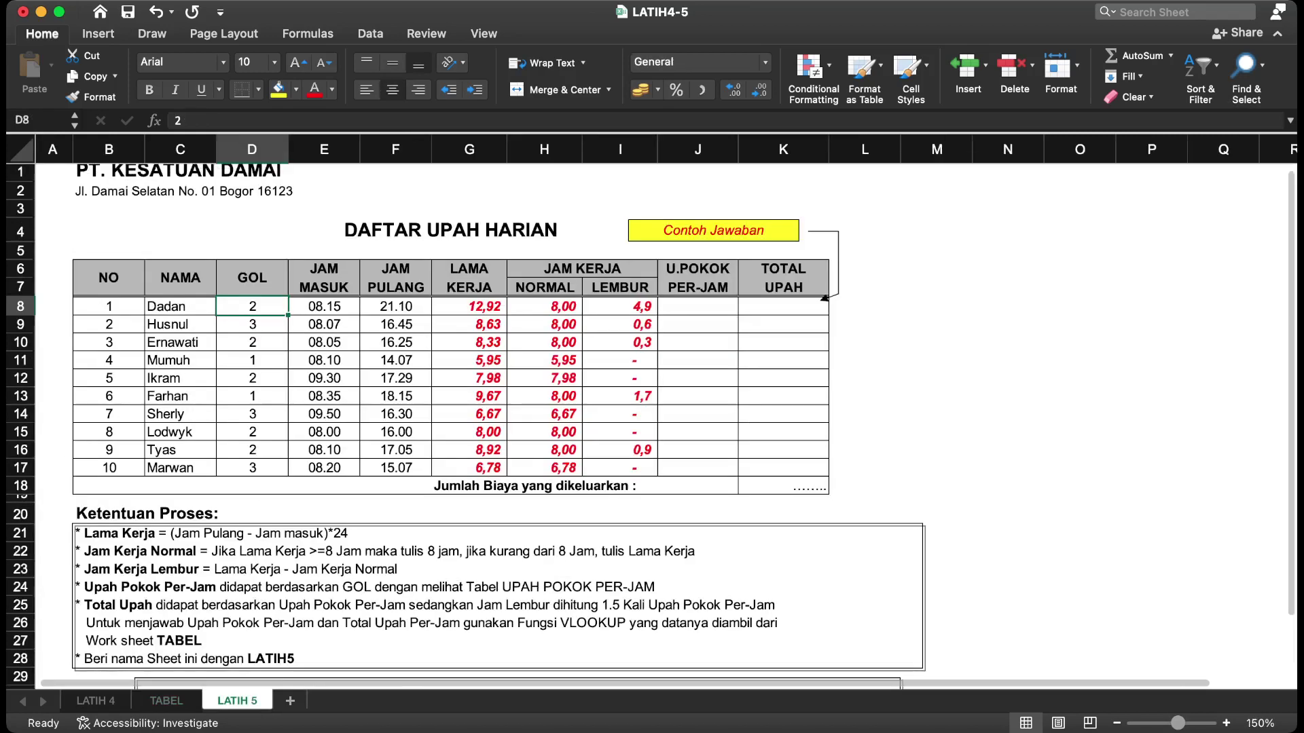
Step: Start a VLOOKUP formula in J8 with the Formula Builder, using the GOL code in D8 as the lookup value
left_click(698, 306)
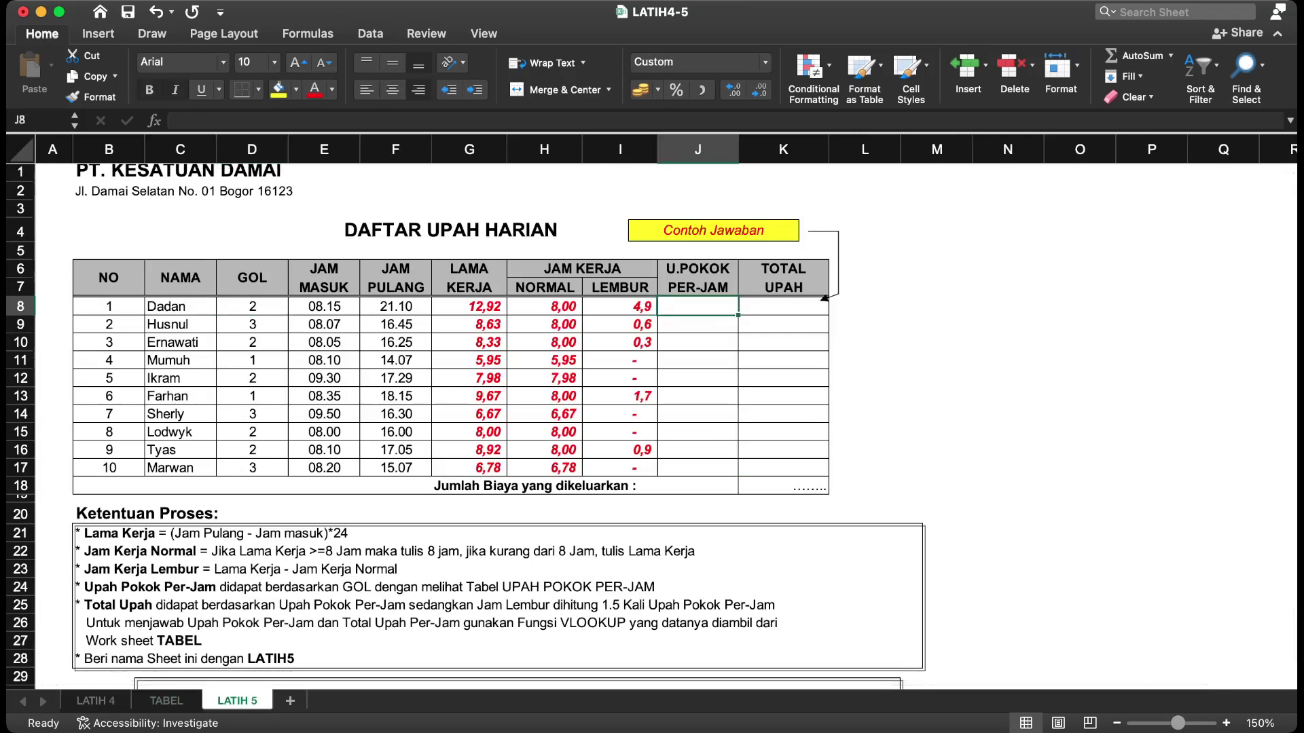
type("=VLOOKUP(")
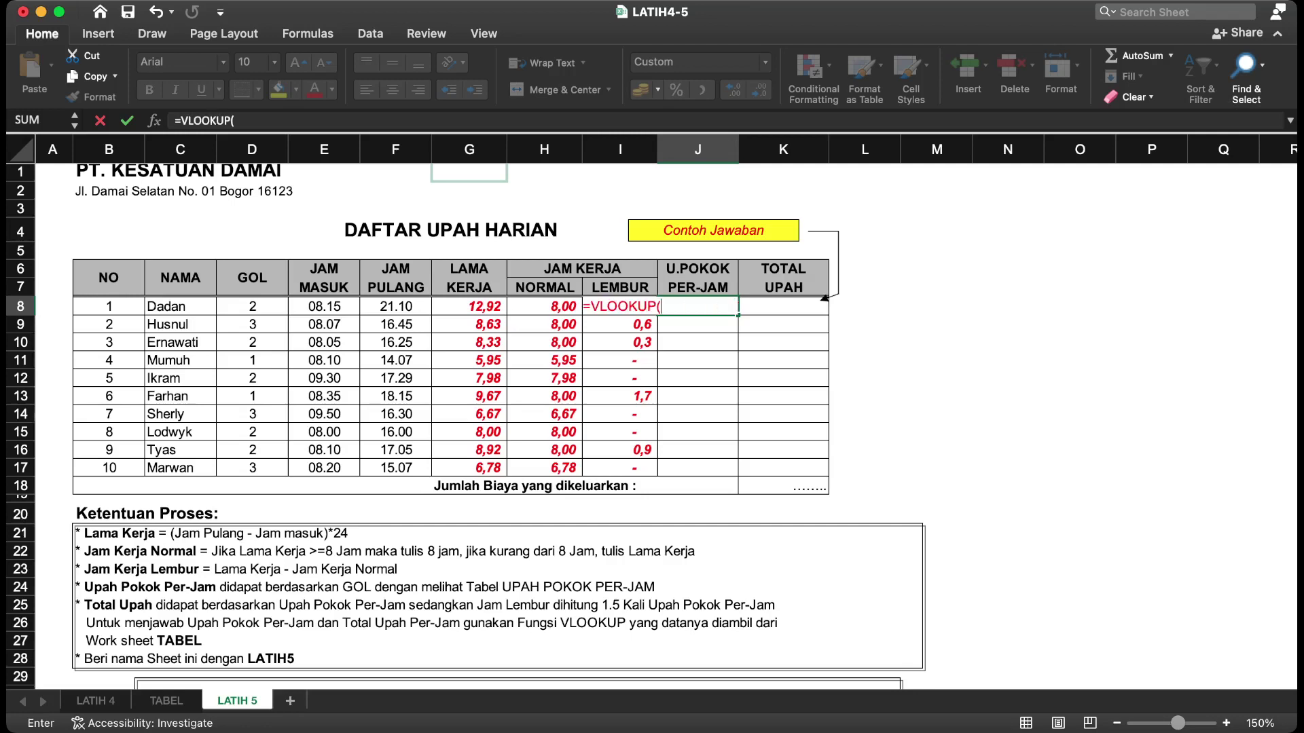
left_click(154, 120)
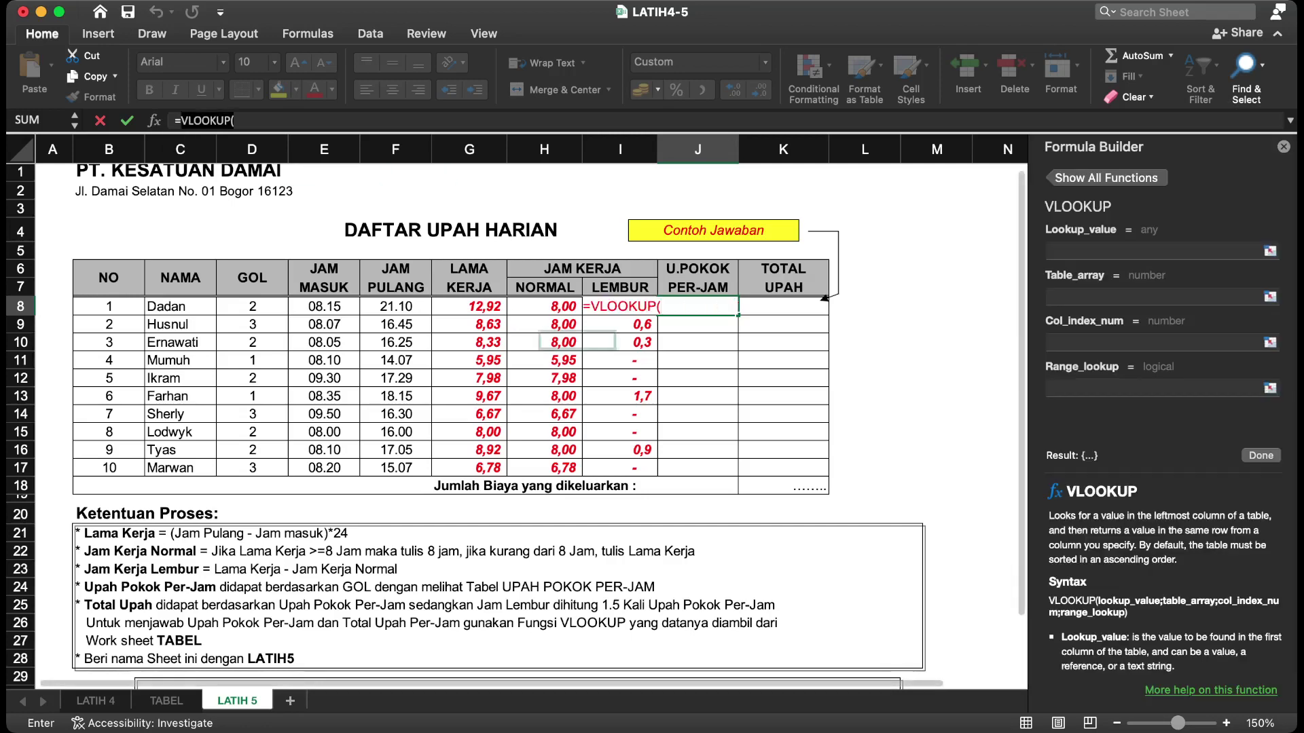
left_click(1154, 251)
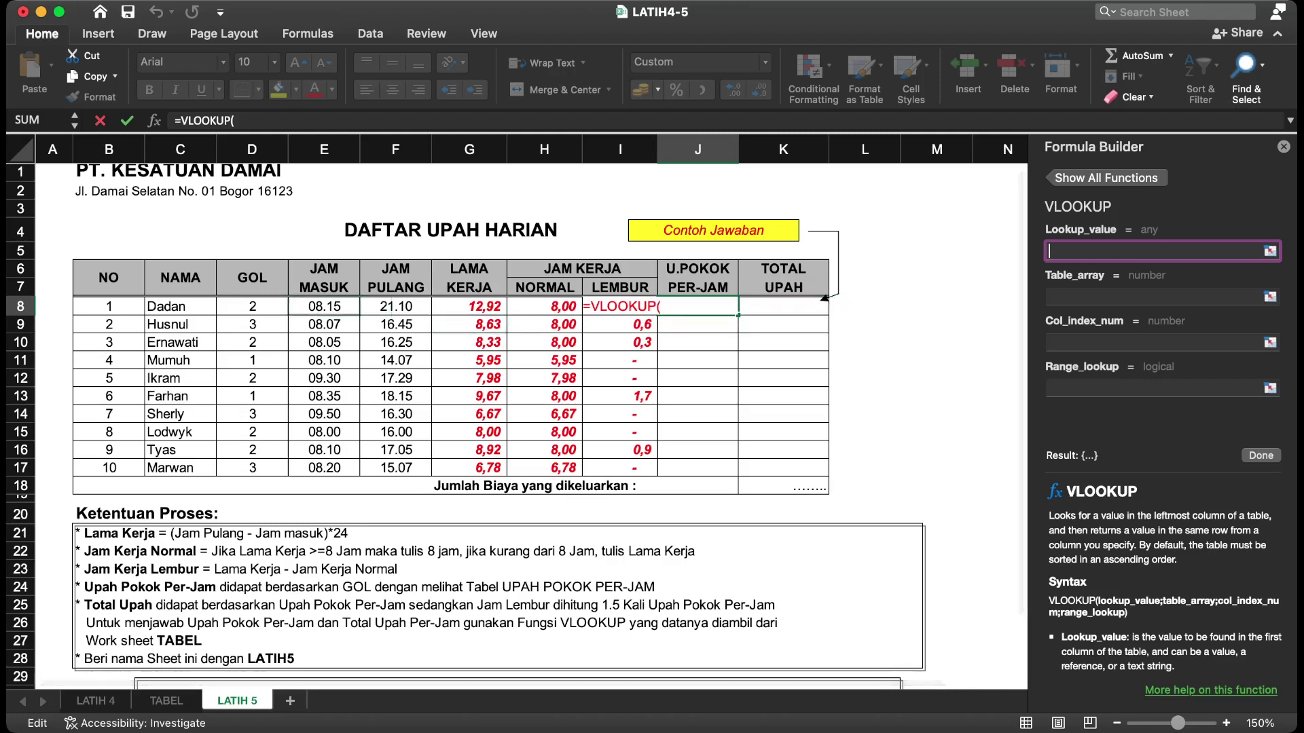
left_click(252, 306)
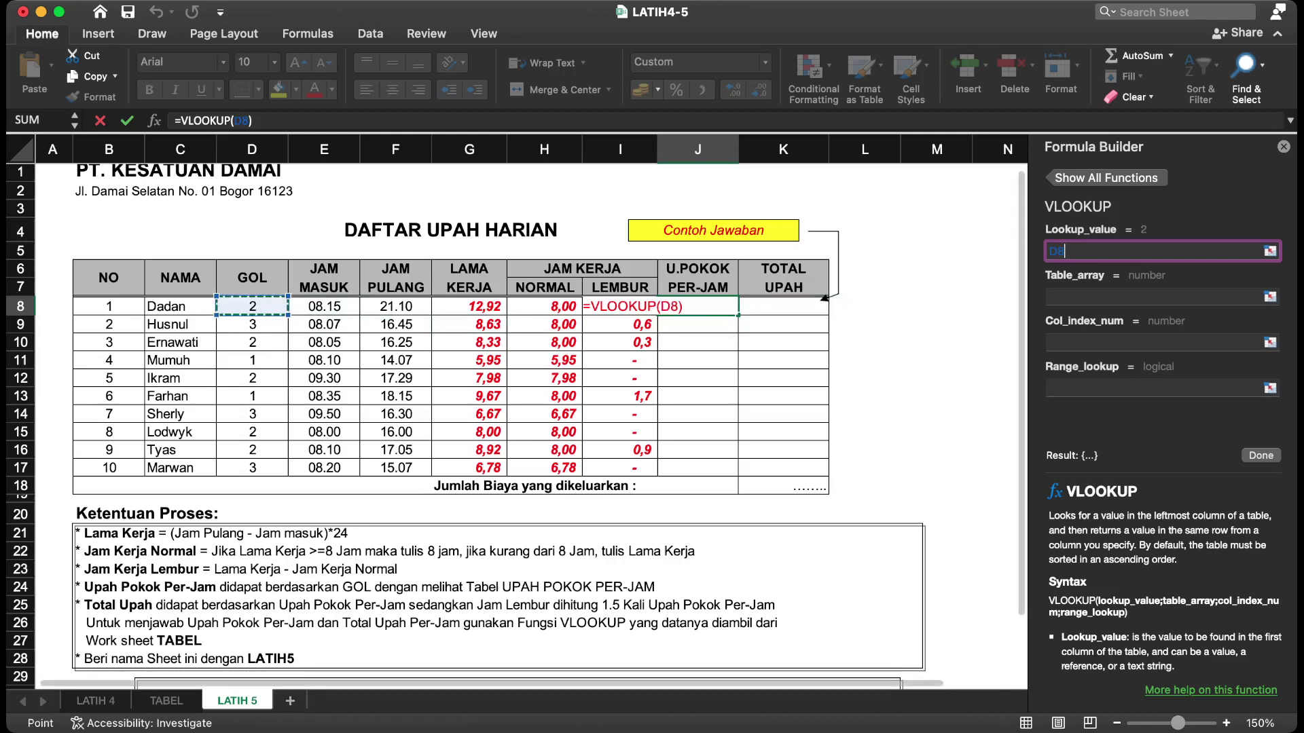
Step: Set the VLOOKUP table array to the hourly wage table on the TABEL sheet as the absolute range TABEL!$F$22:$G$24
left_click(1153, 297)
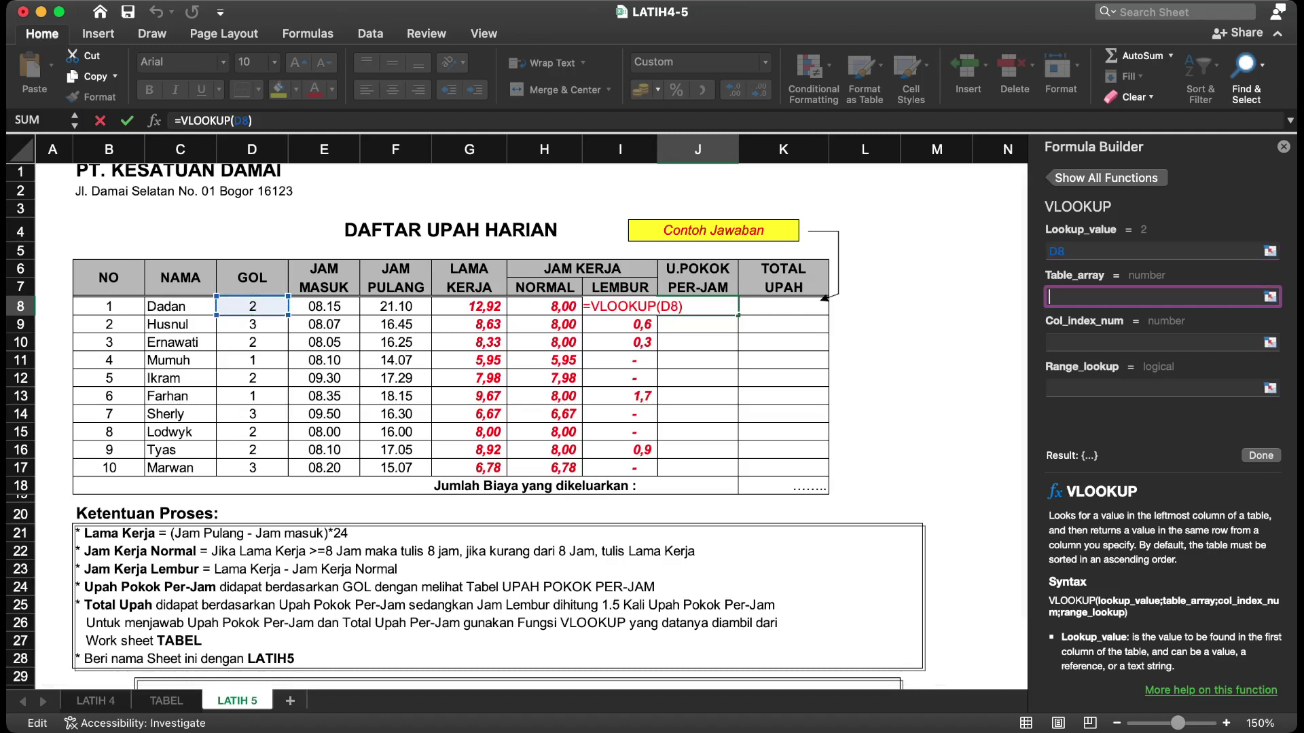
left_click(166, 700)
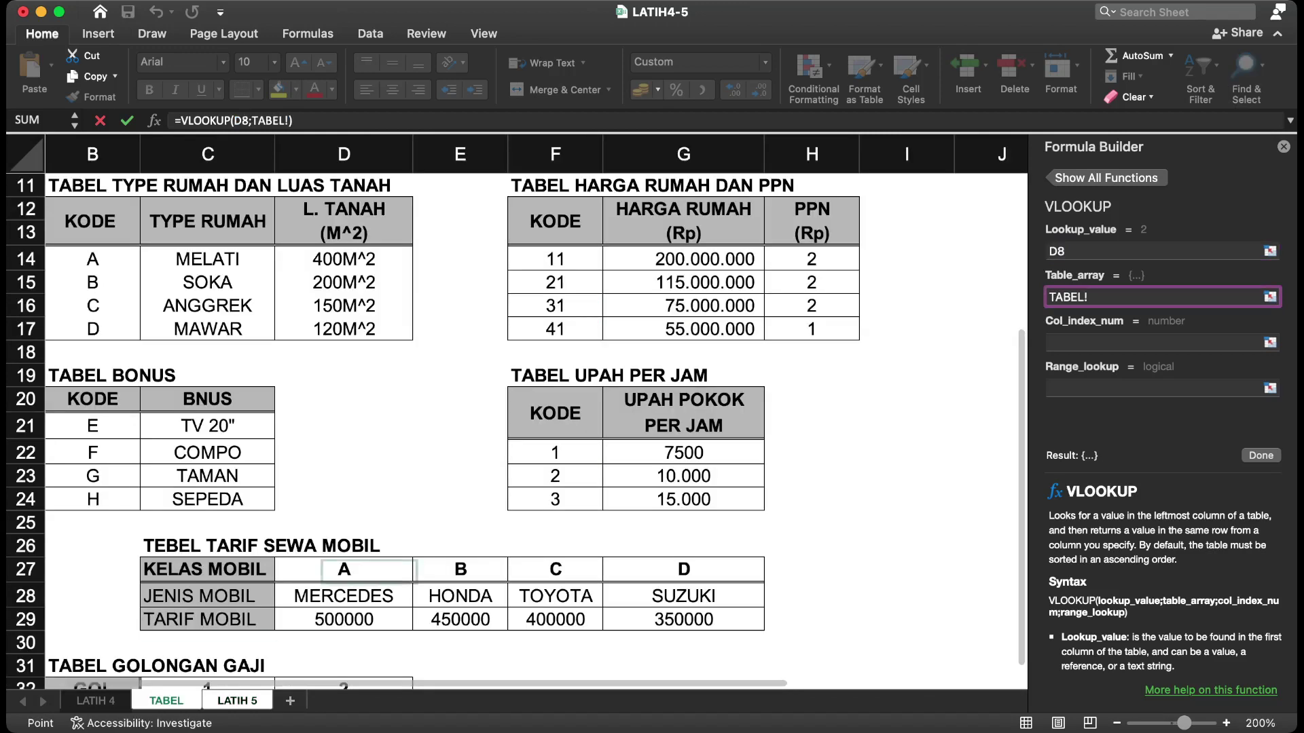
left_click_drag(555, 452, 684, 500)
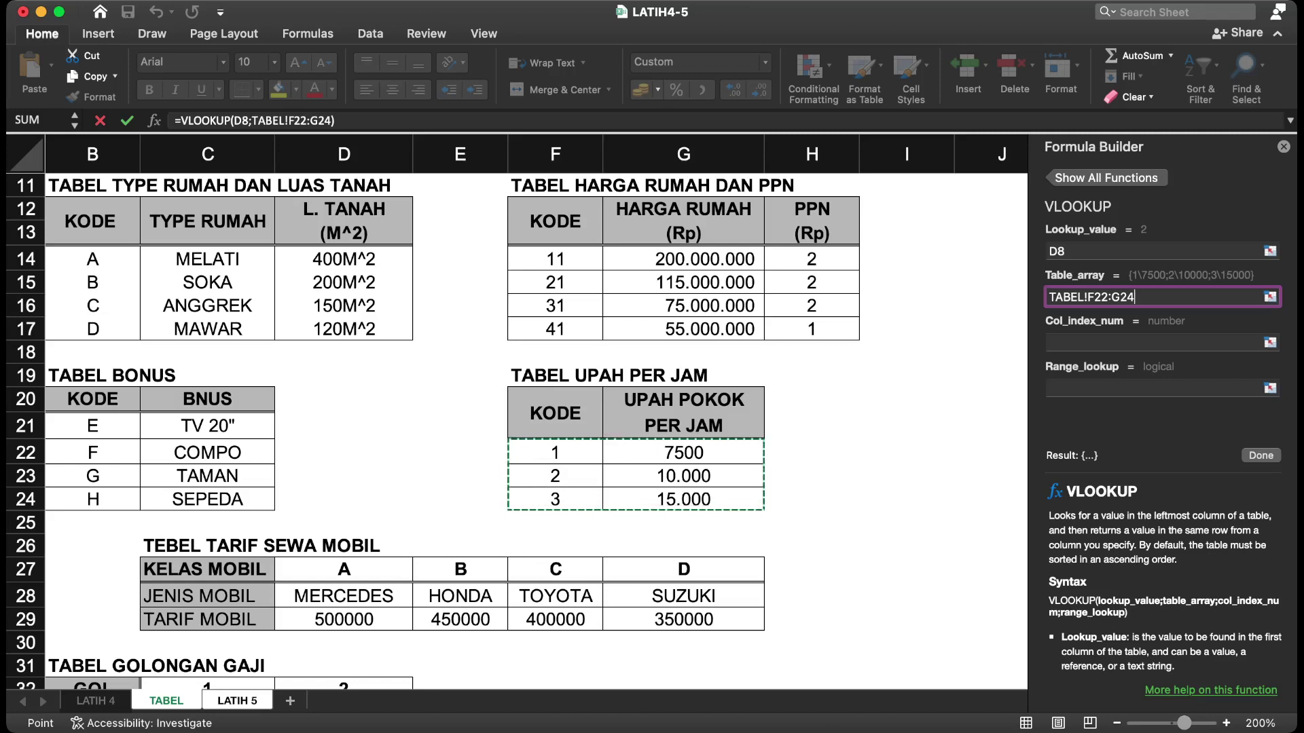
key("BackSpace")
key("BackSpace")
key("BackSpace")
key("BackSpace")
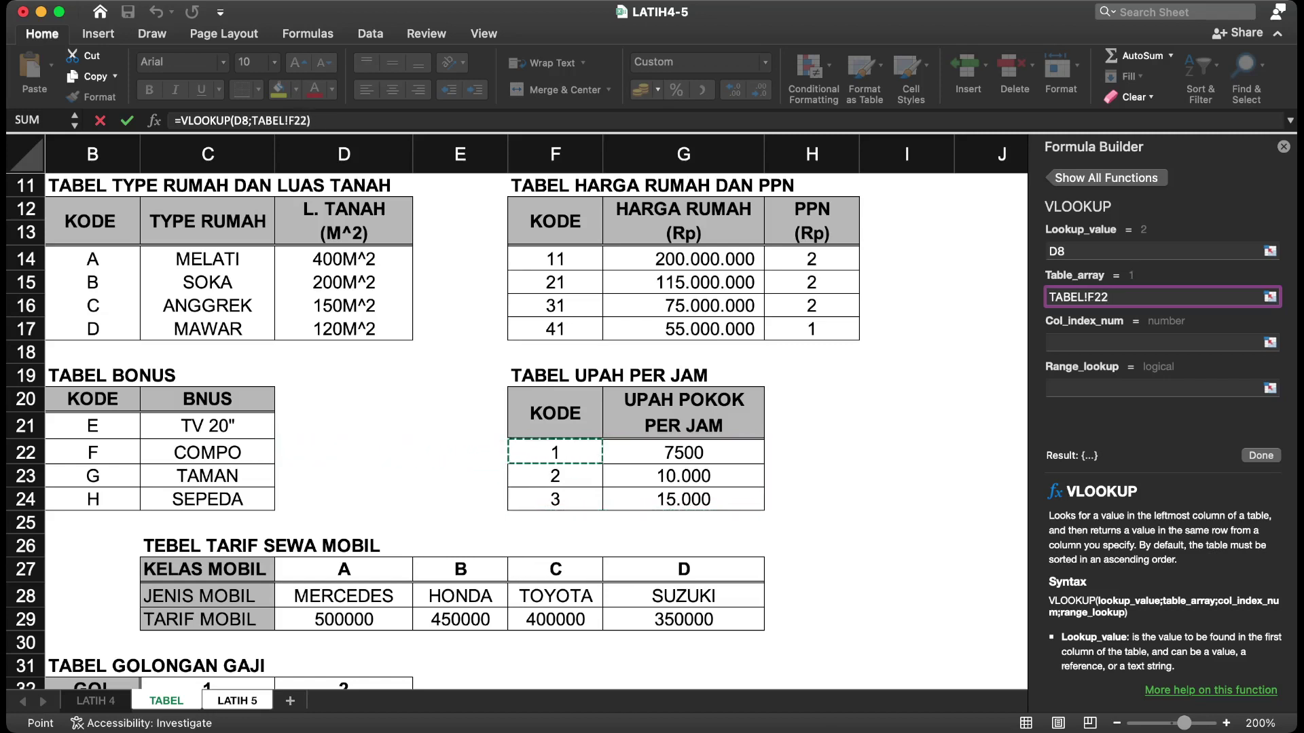
type(":G24")
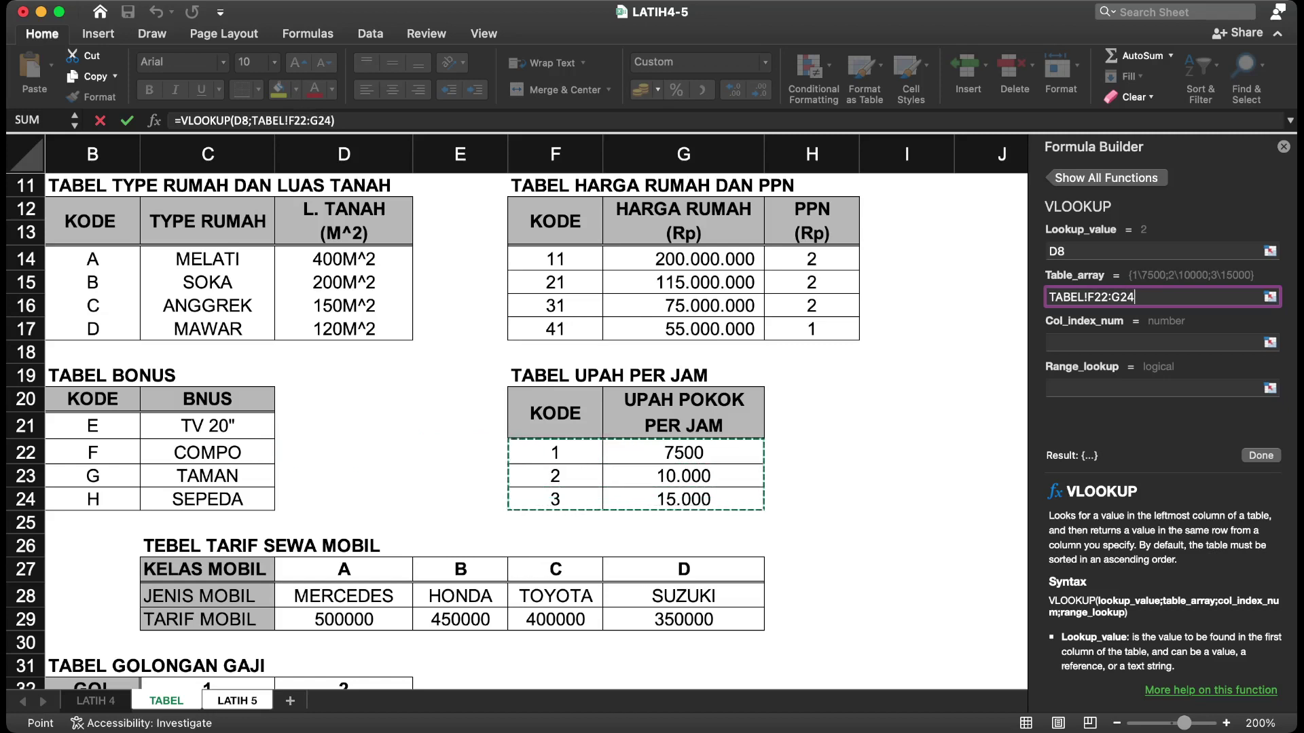
key("super+t")
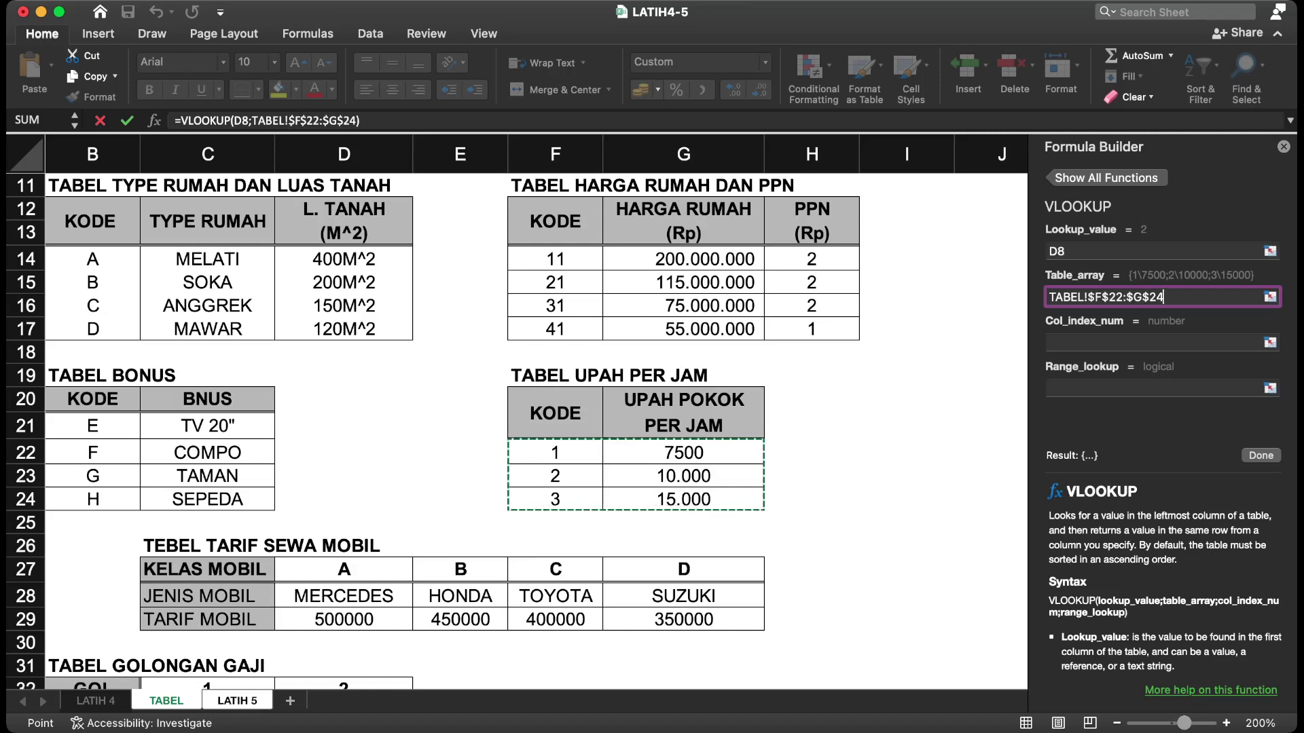
Step: Complete the VLOOKUP in J8 with column index 2 and range lookup FALSE
key("Tab")
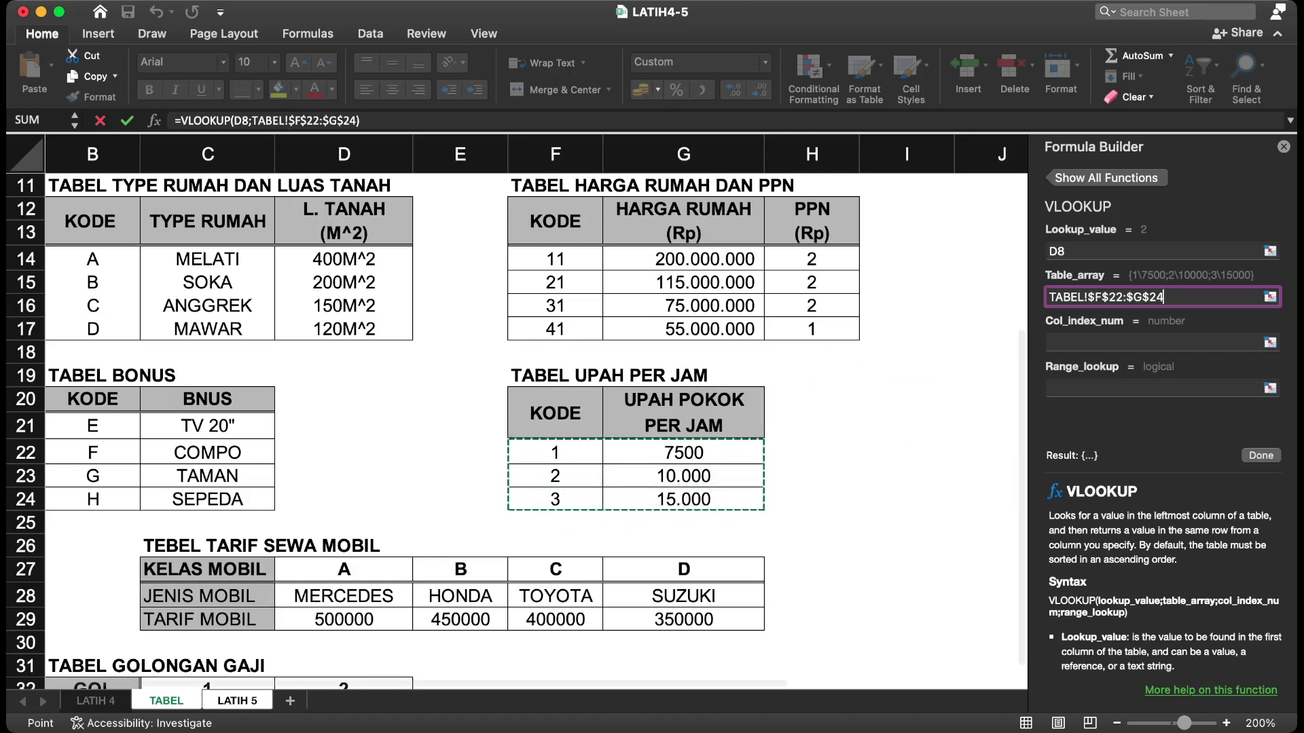
key("Tab")
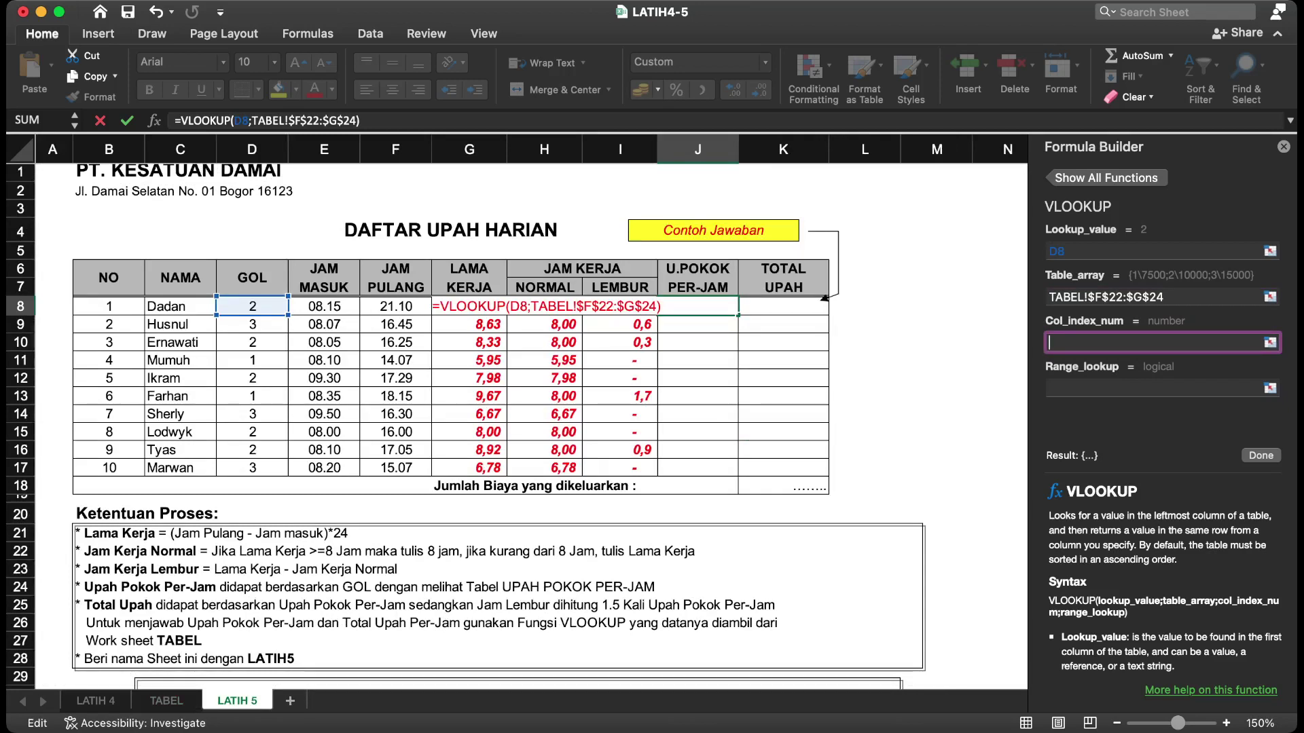
type("2")
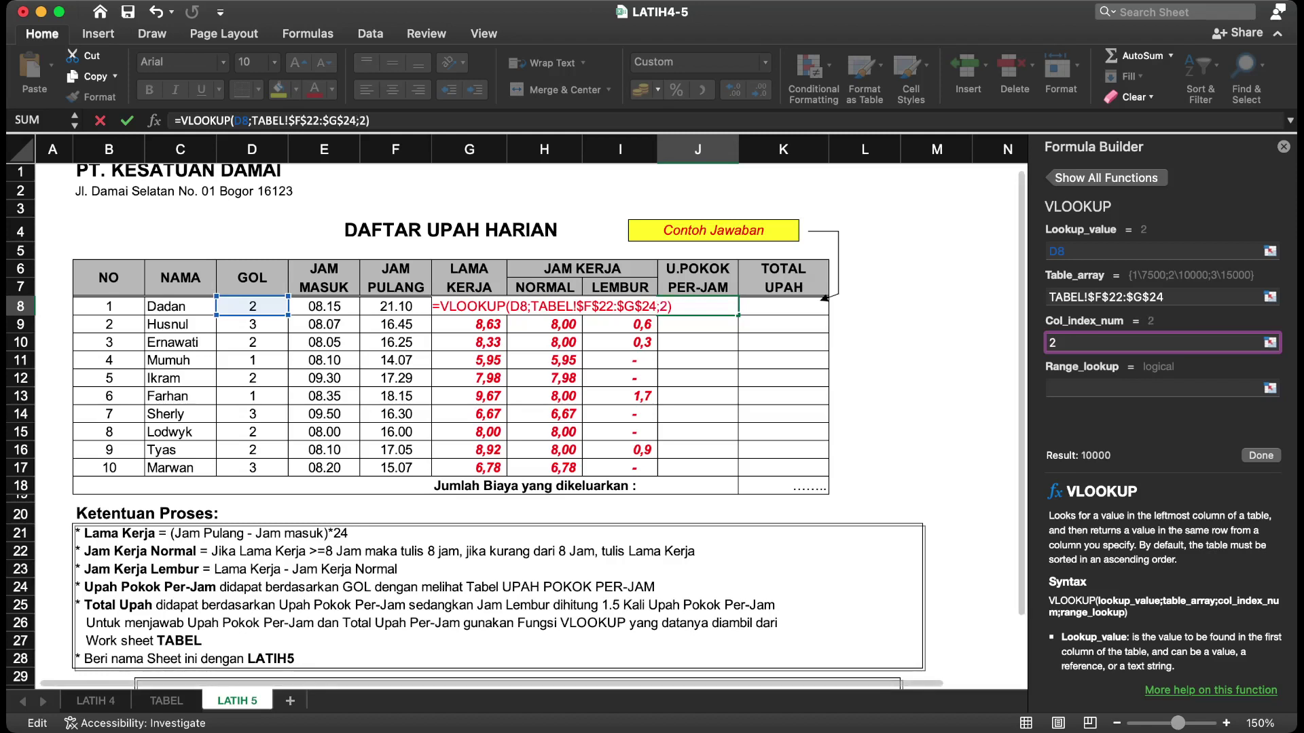
left_click(1154, 388)
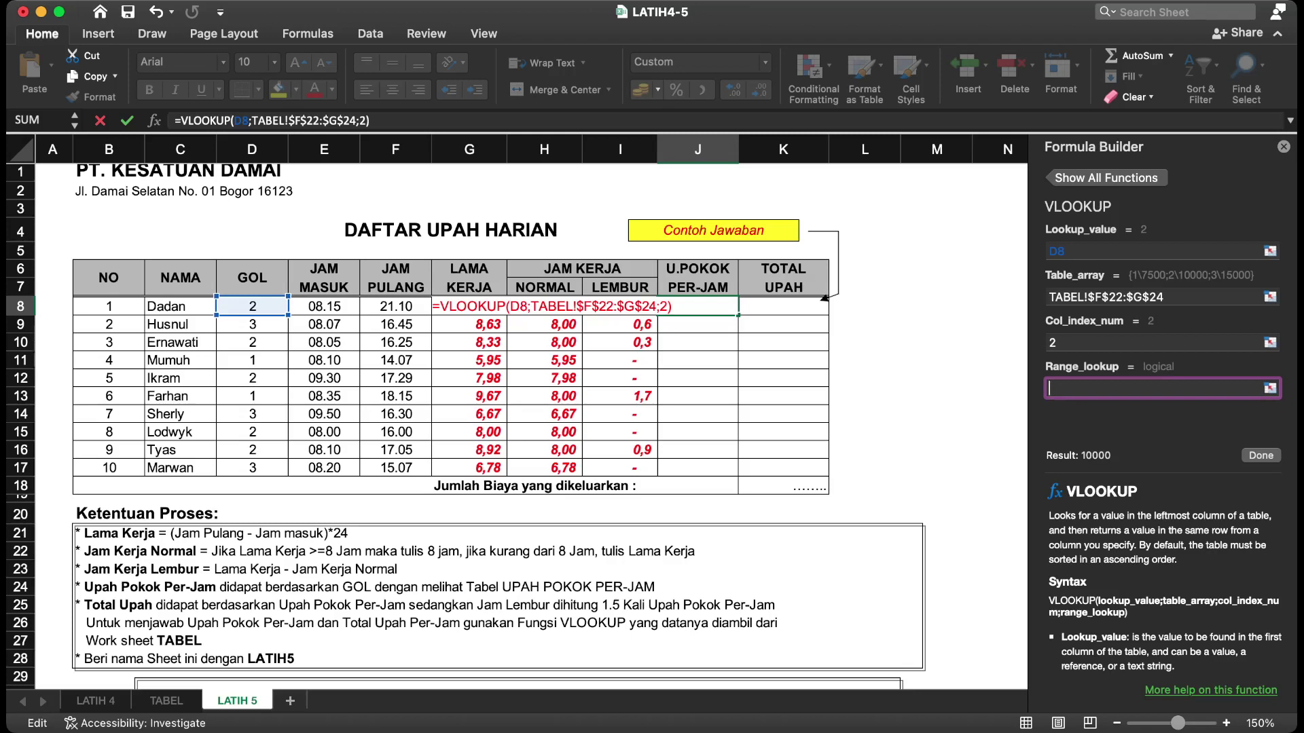
type("FALS")
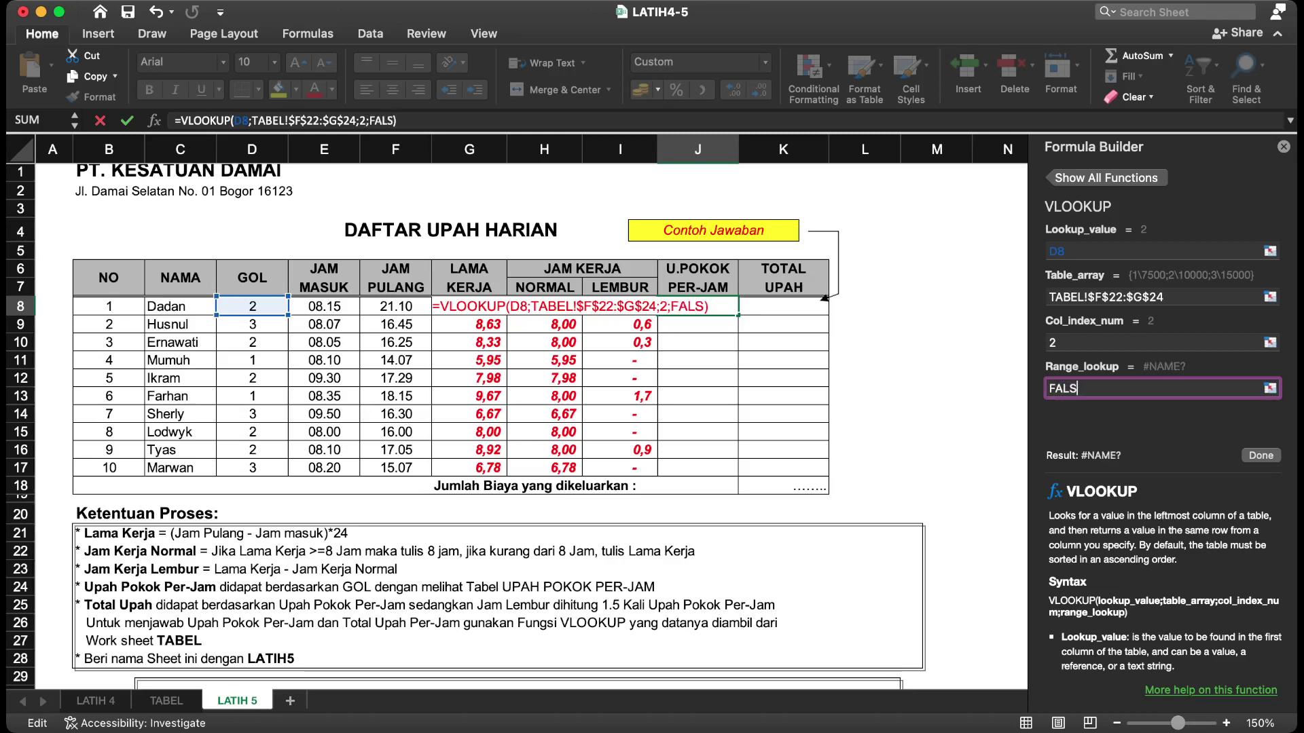
type("E")
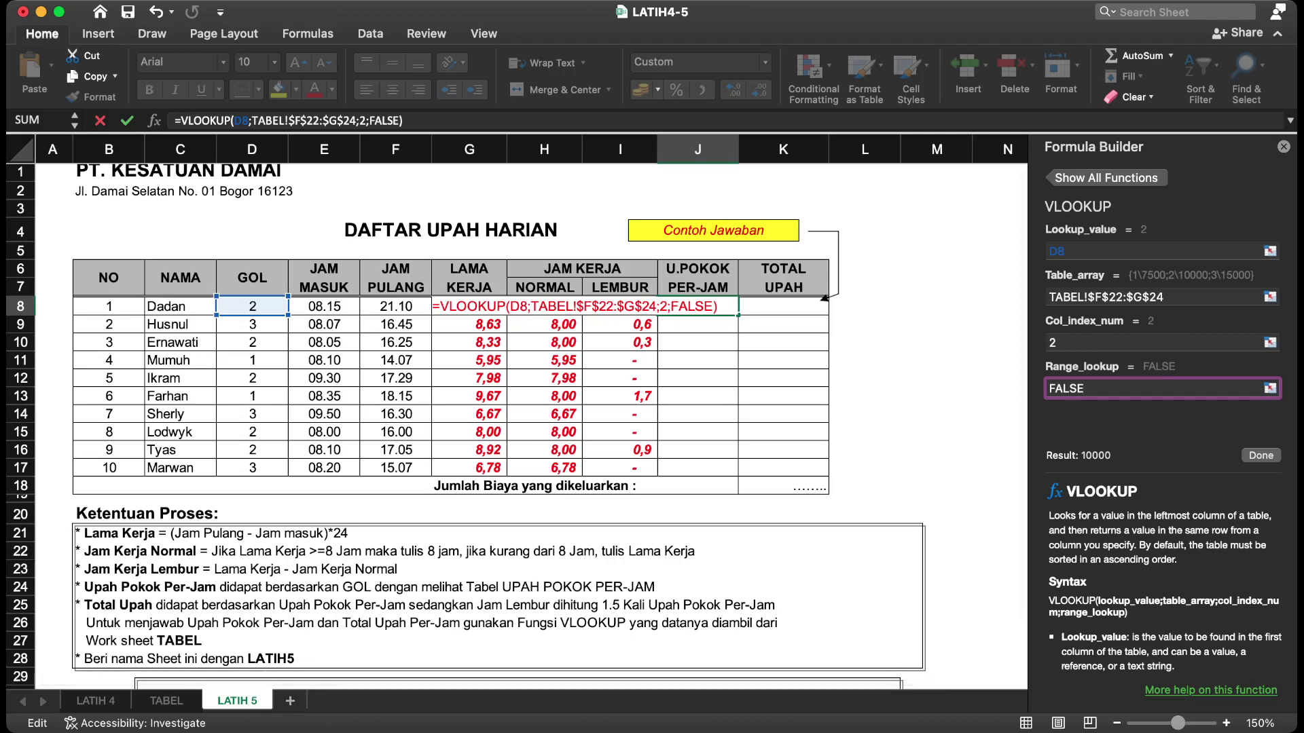
key("Return")
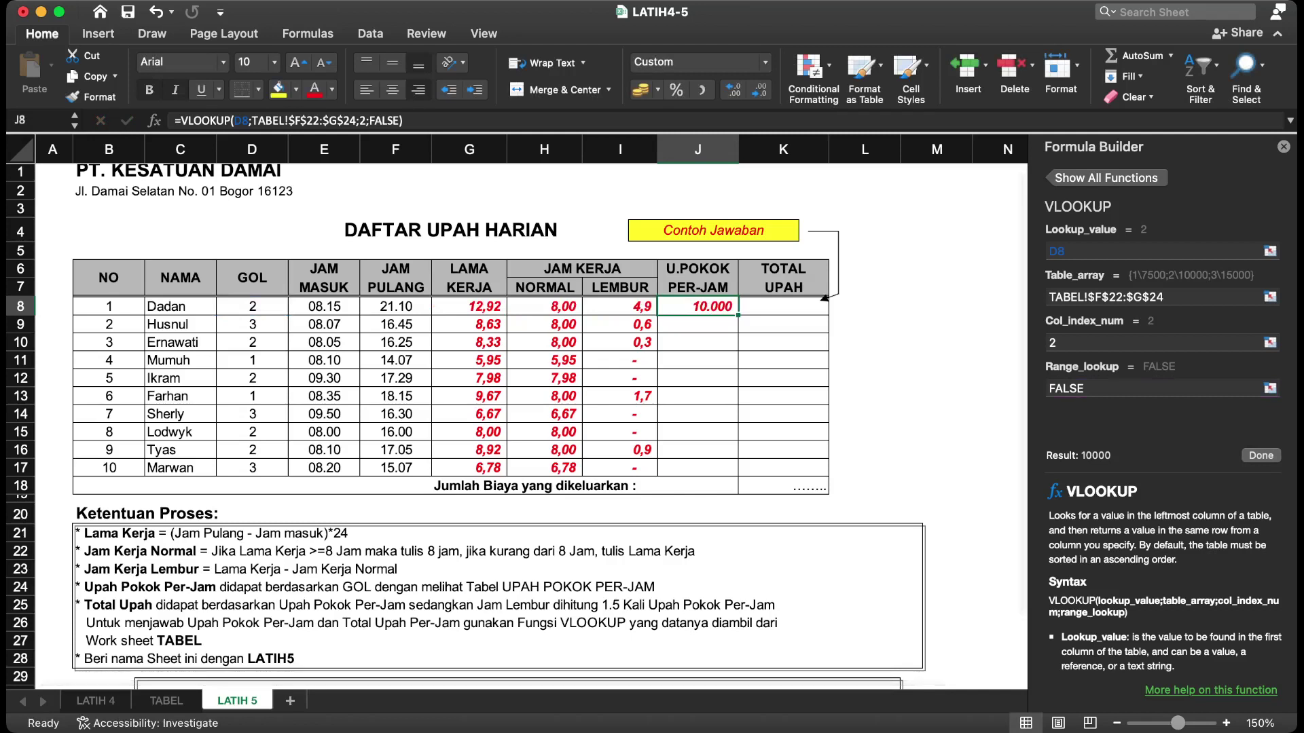
Step: Check the VLOOKUP formula in J8 against the codes and hourly wages in TABEL UPAH PER JAM on the TABEL sheet
double_click(707, 306)
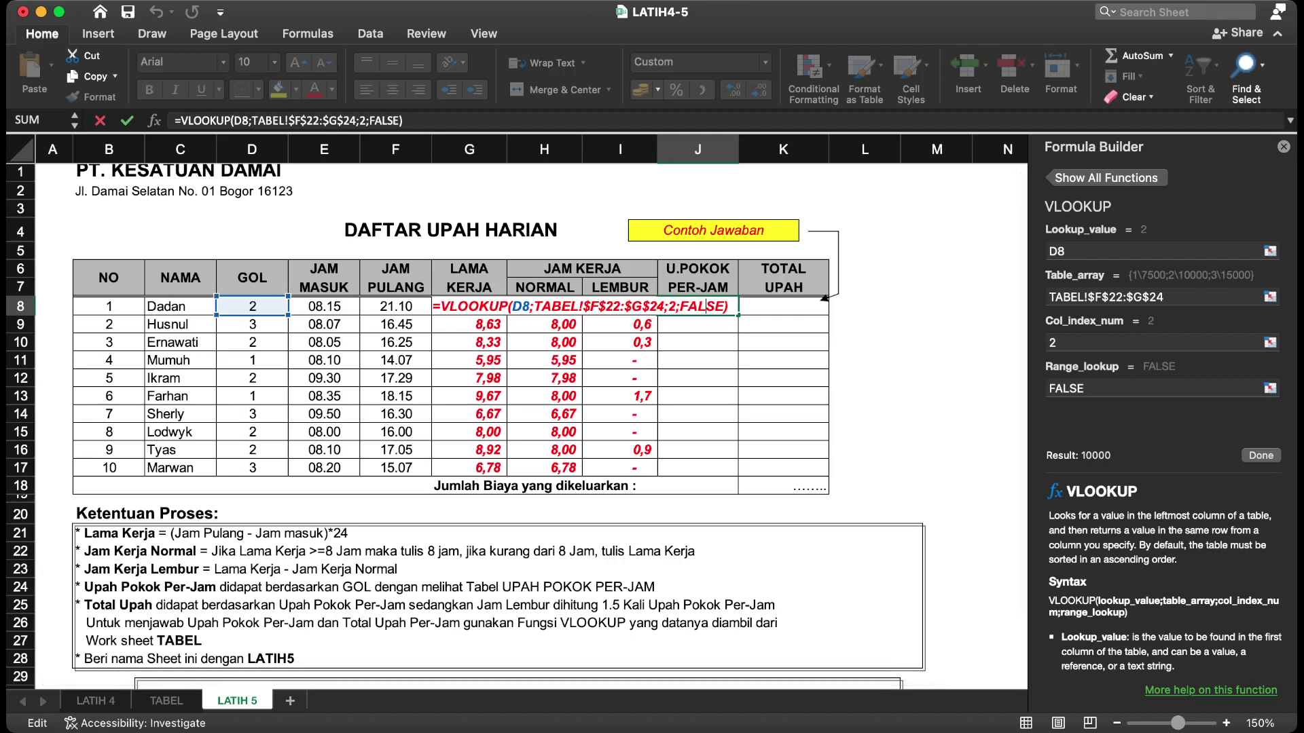
key("Return")
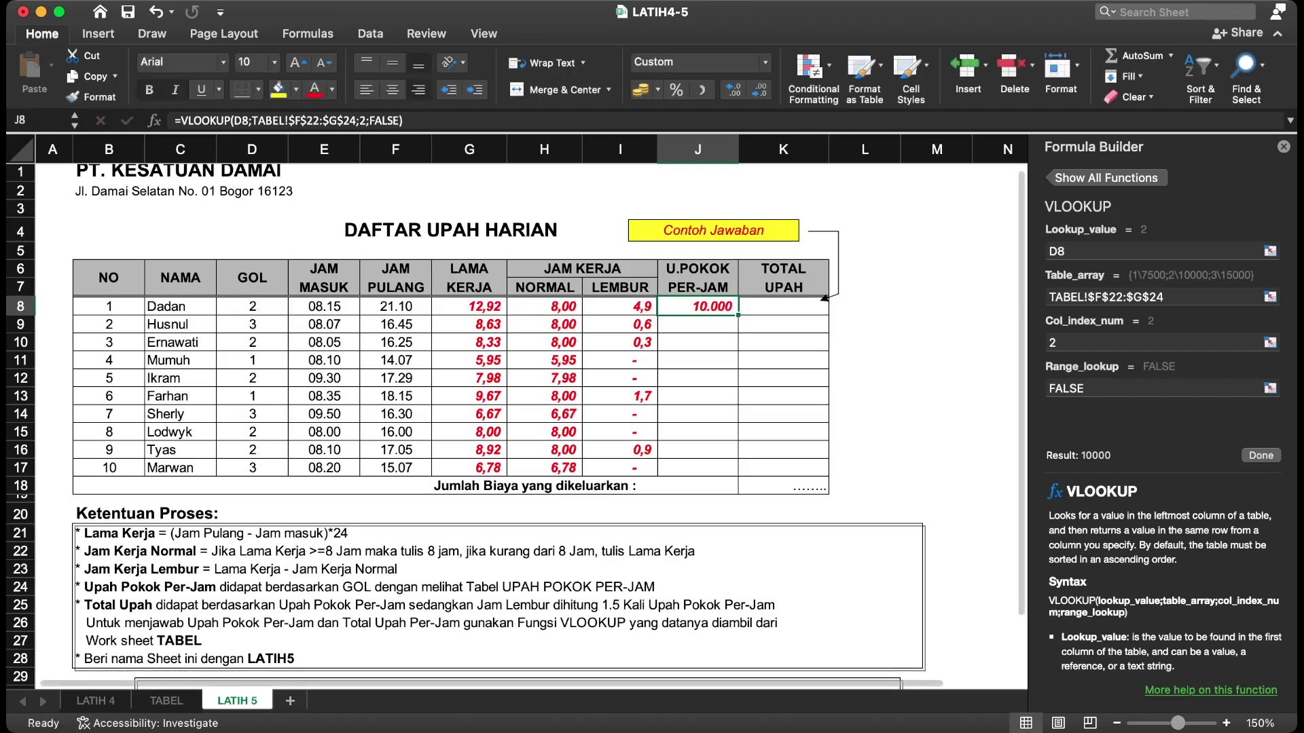
key("ctrl+Page_Up")
left_click(683, 453)
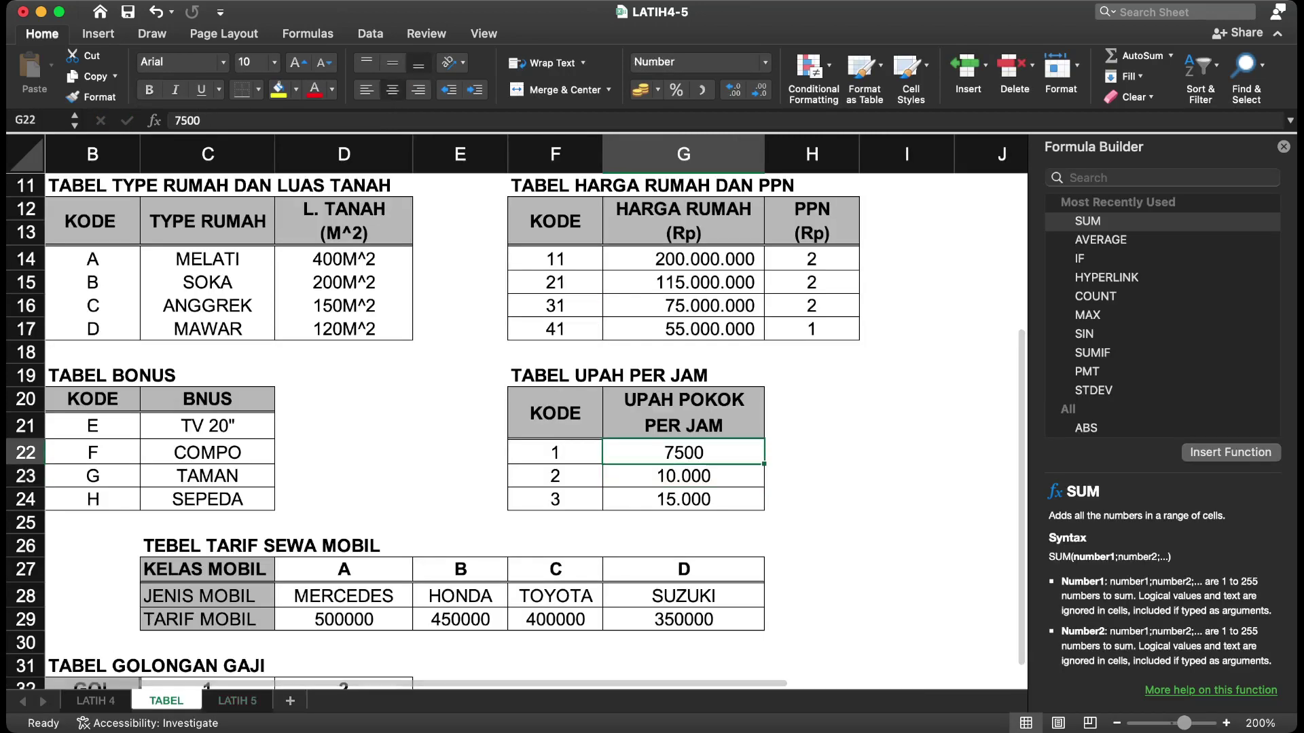
key("Left")
key("shift+Down")
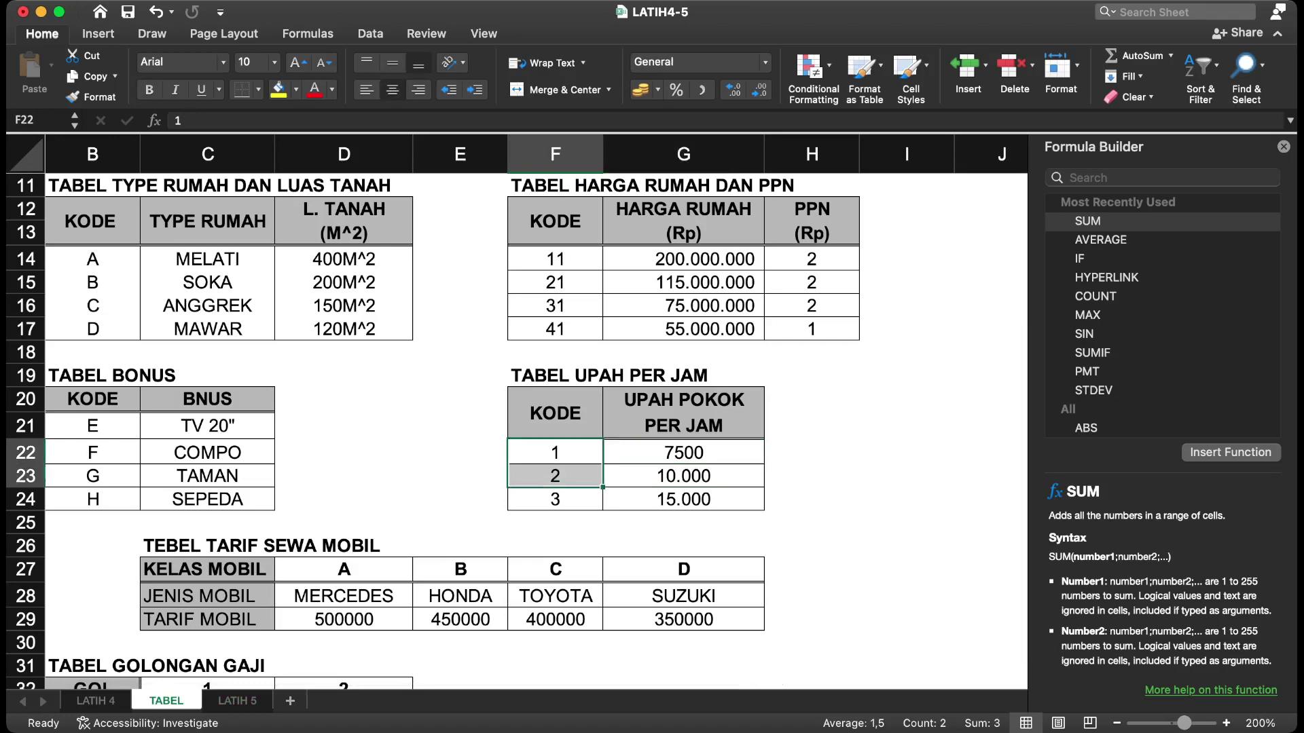
key("Right")
key("shift+Down")
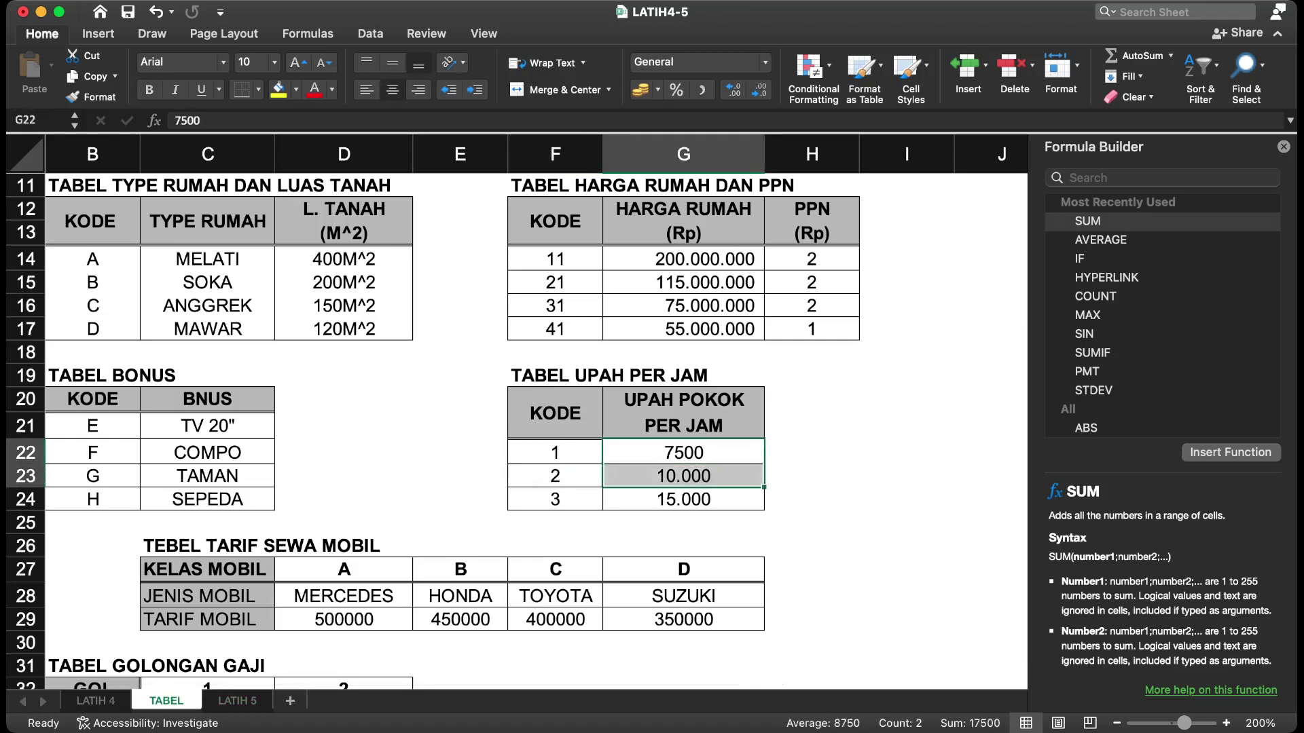
left_click(237, 701)
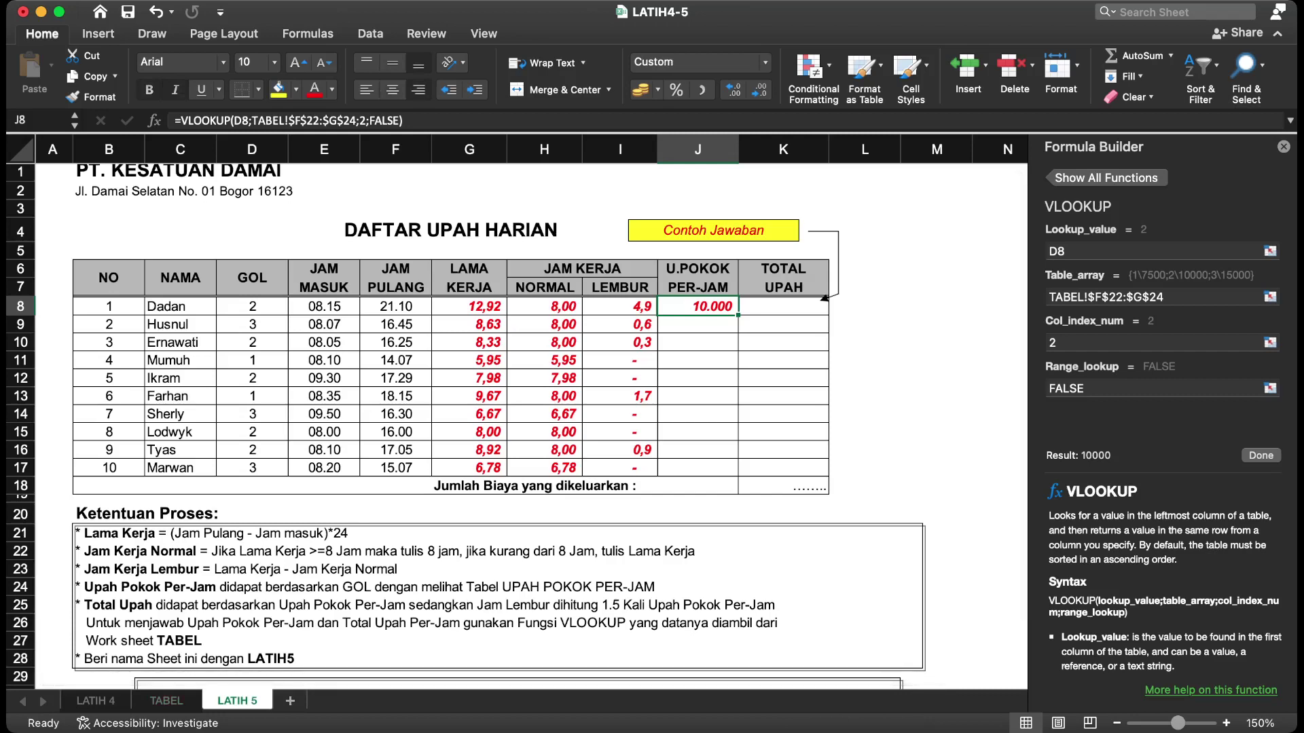
left_click_drag(738, 315, 738, 476)
left_click(865, 343)
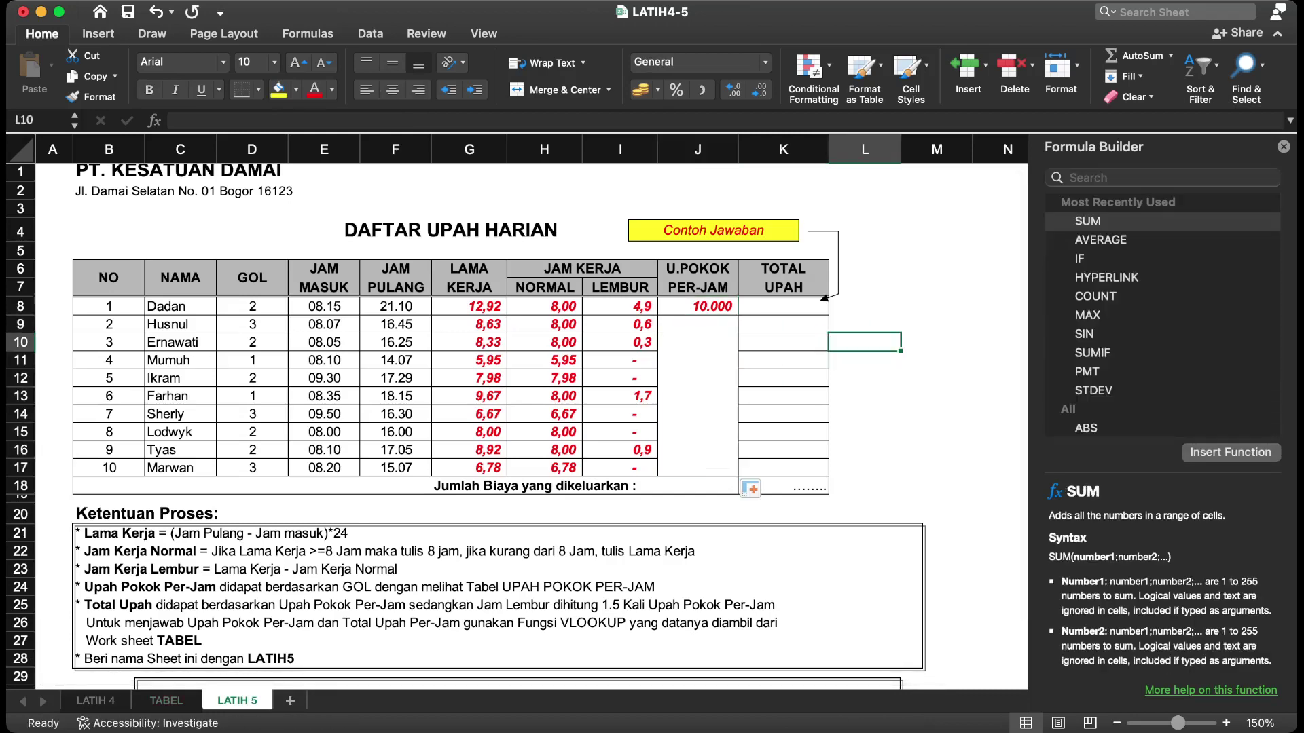
key("super+z")
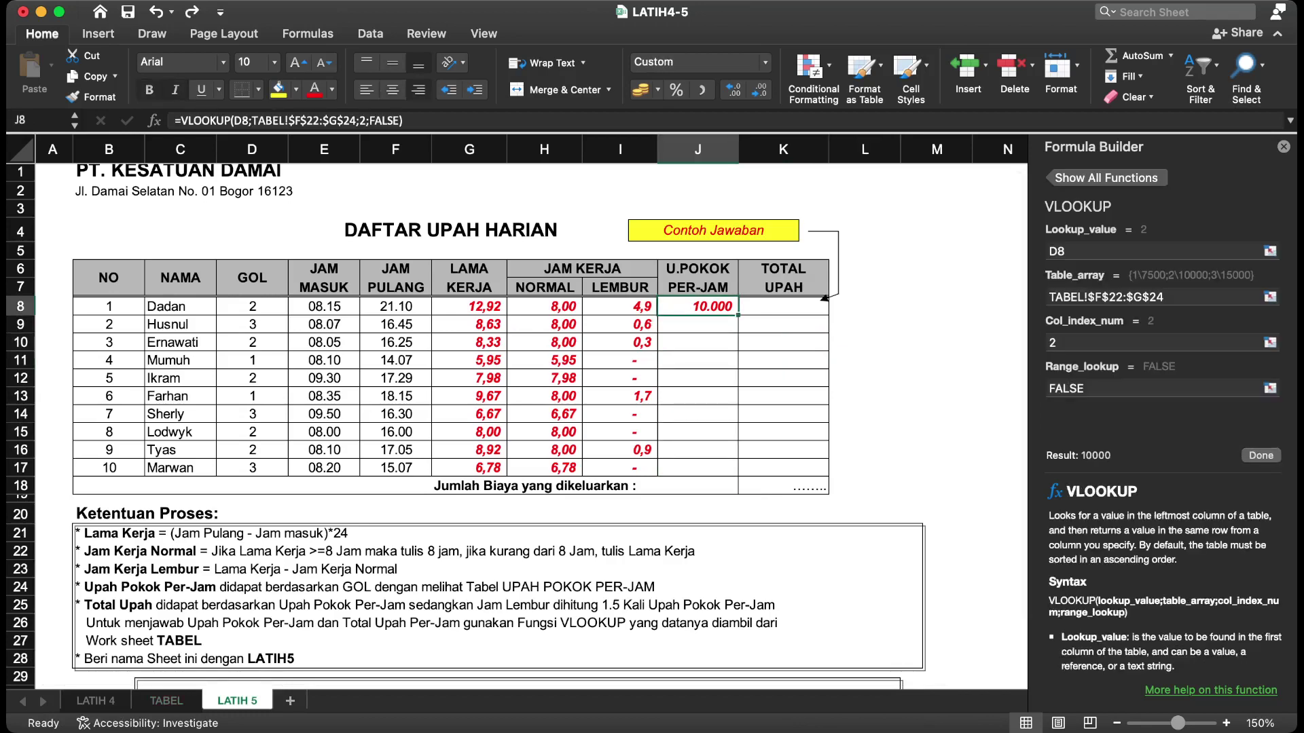
Step: Close the Formula Builder and fill the hourly base wage formula from J8 down to J17
left_click(1283, 147)
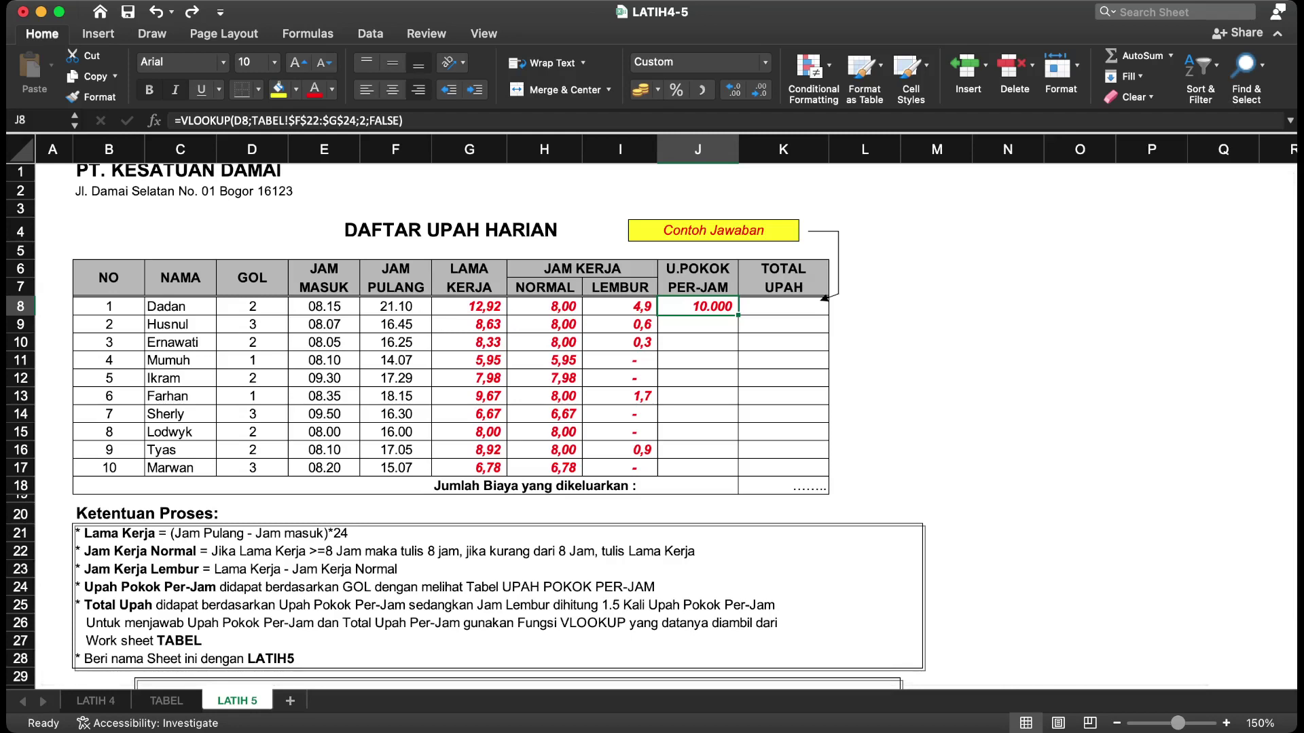
left_click_drag(738, 315, 734, 472)
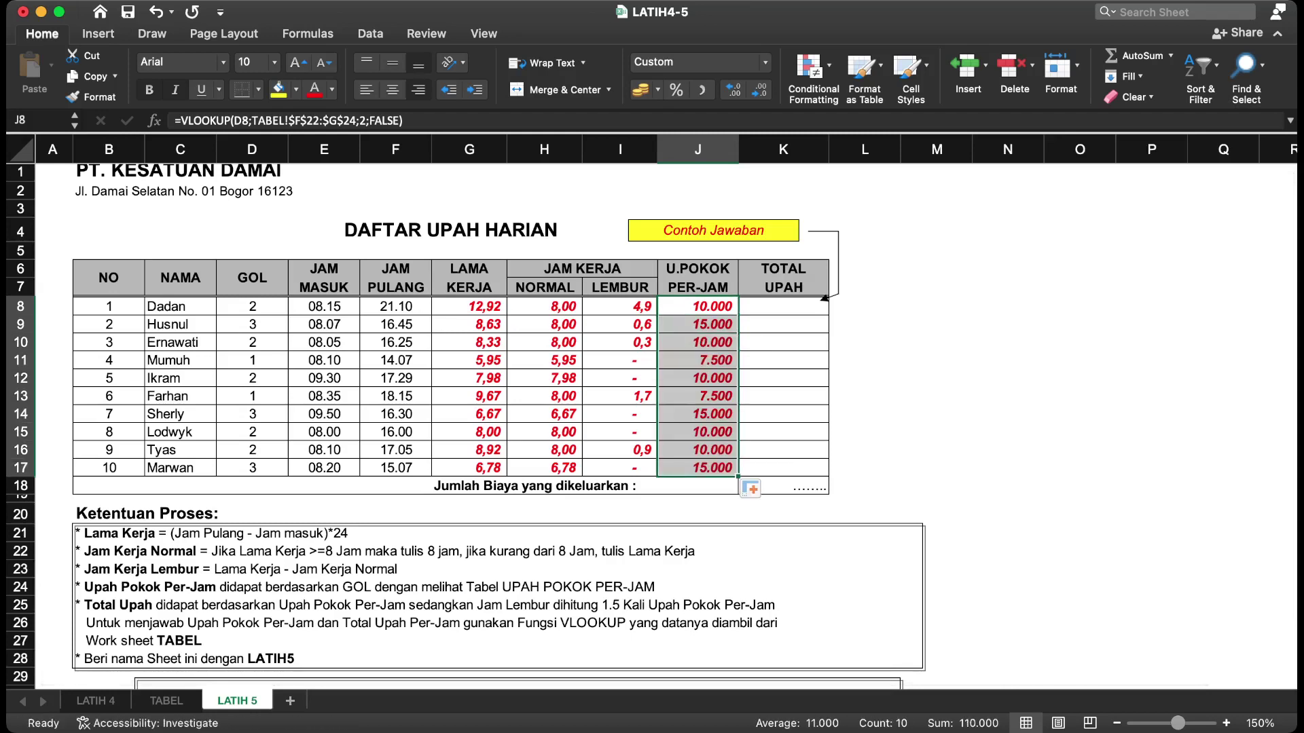
left_click(936, 343)
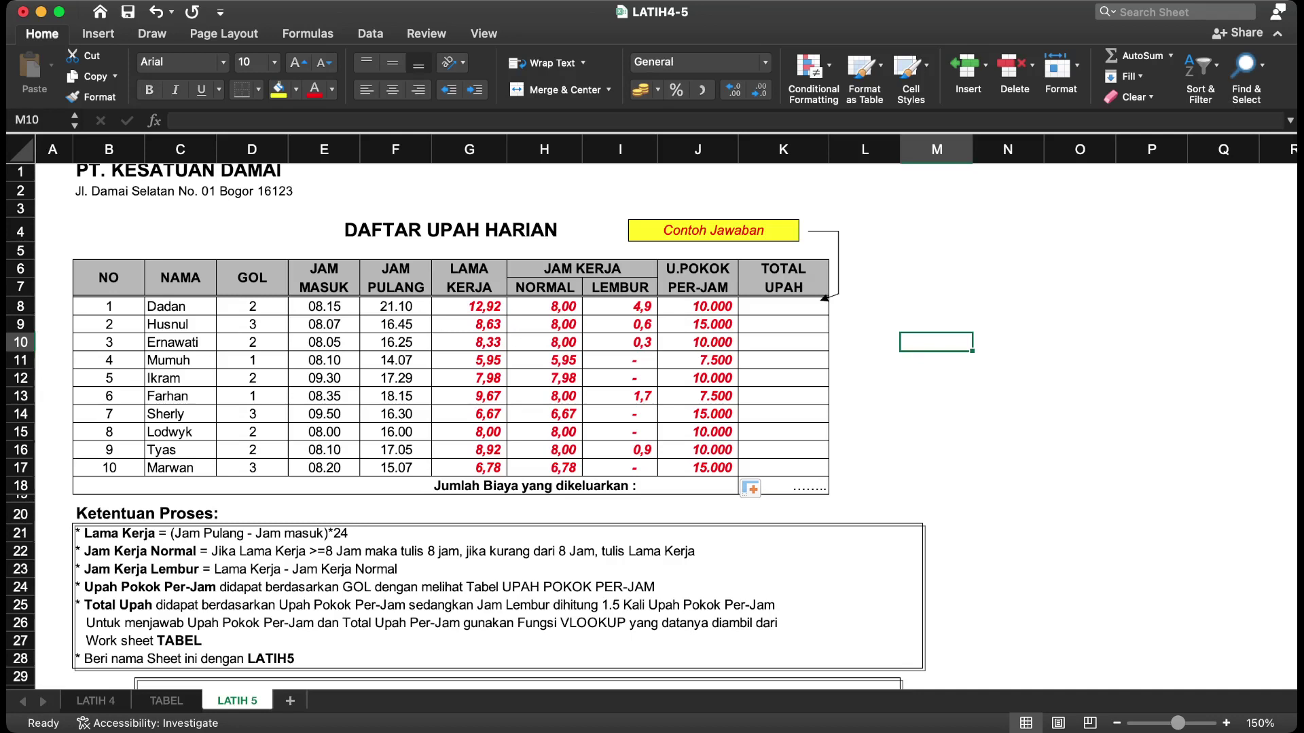
Step: Start the TOTAL UPAH formula in K8 with normal hours times hourly base wage, =(H8*J8), plus a second bracketed term
left_click(180, 306)
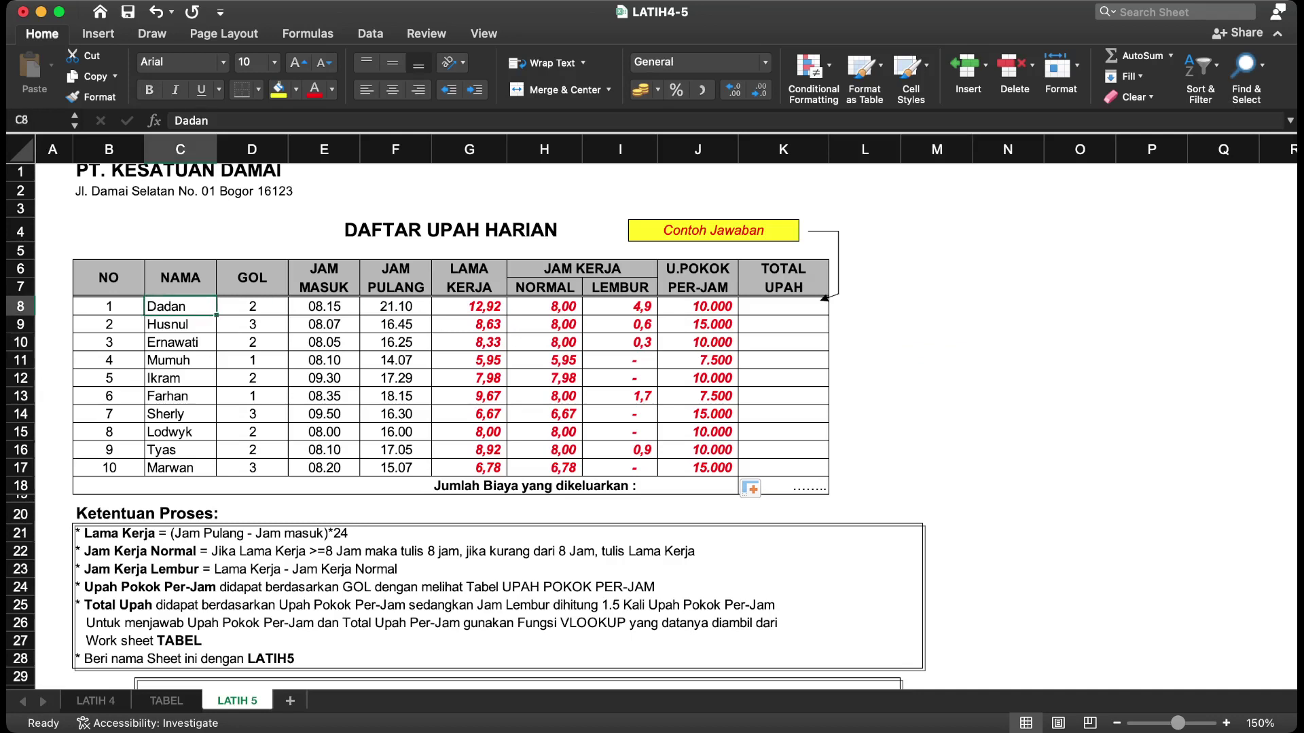
left_click(697, 306)
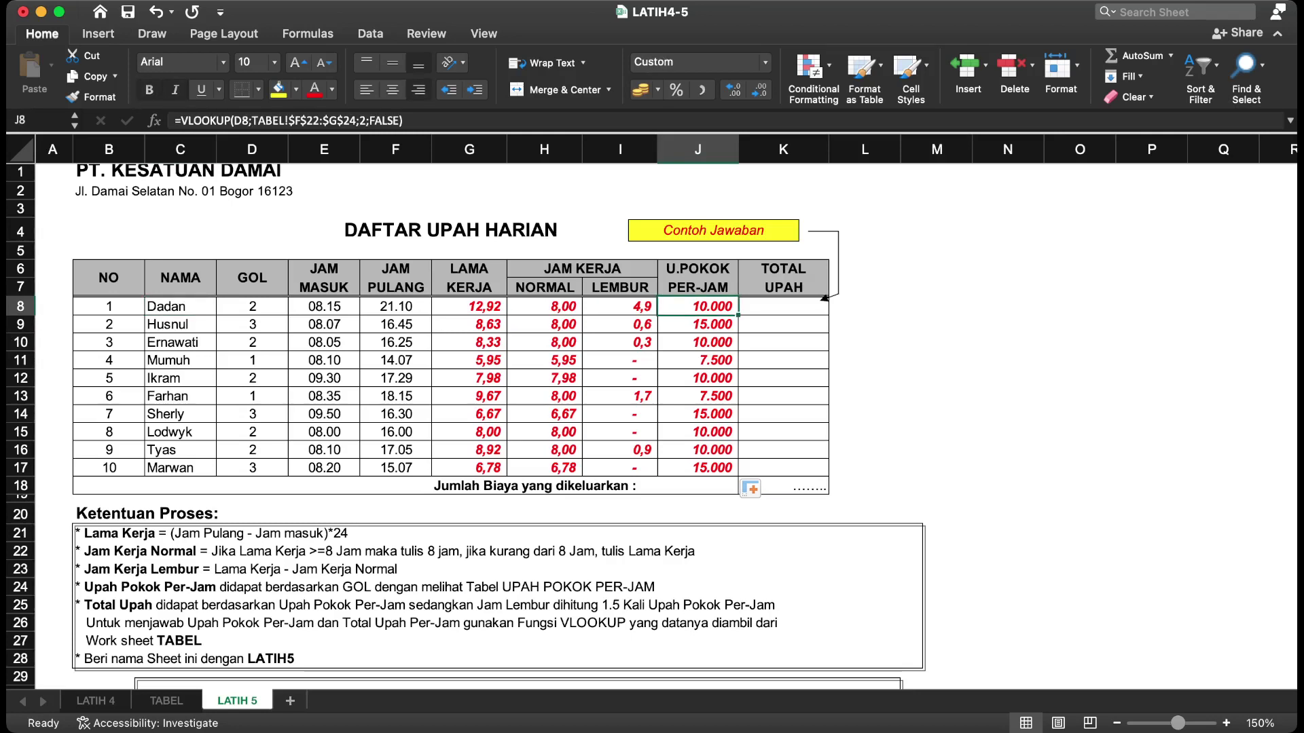
left_click(783, 307)
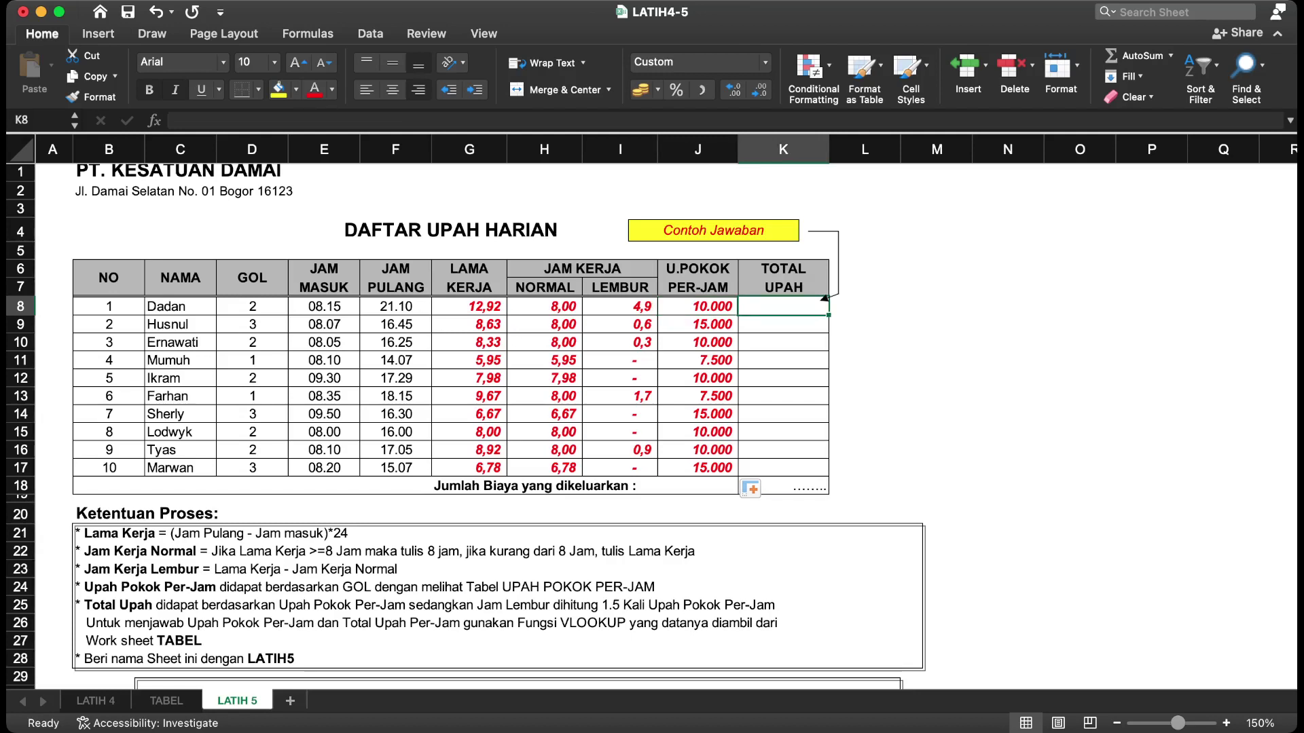
left_click(544, 306)
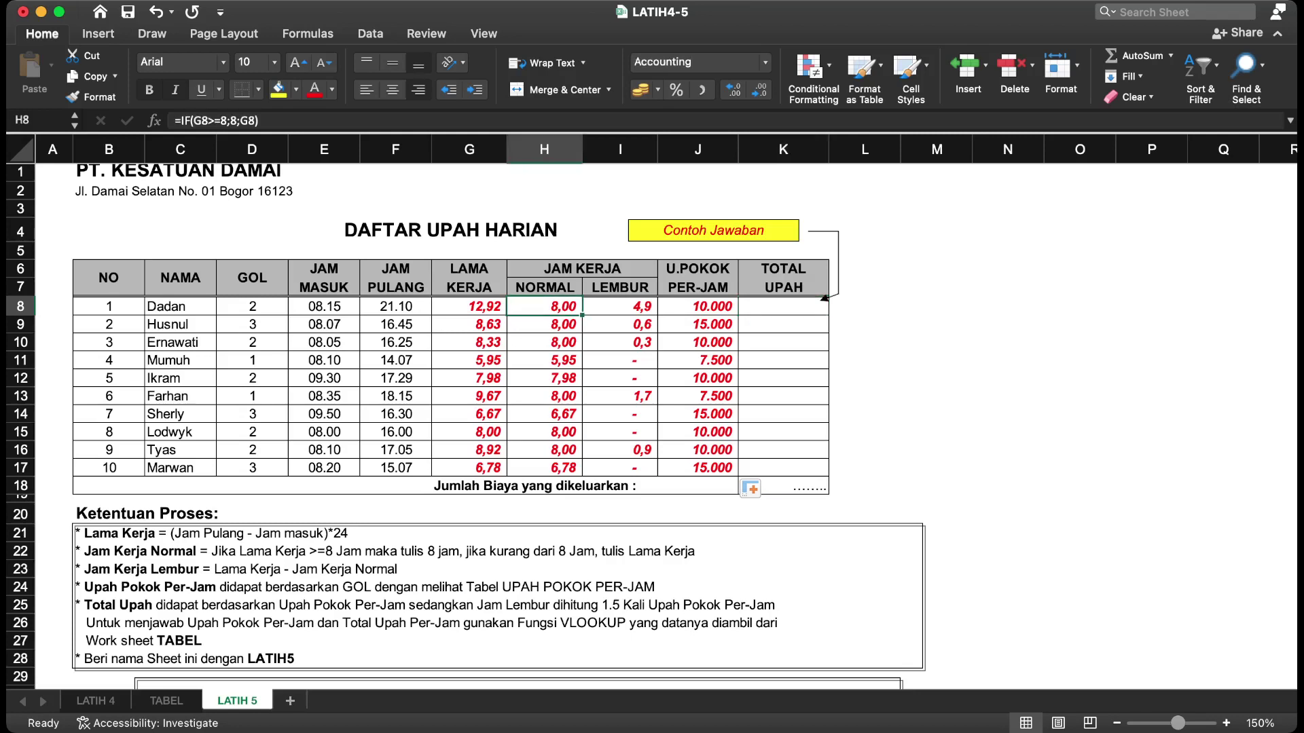
left_click(698, 306)
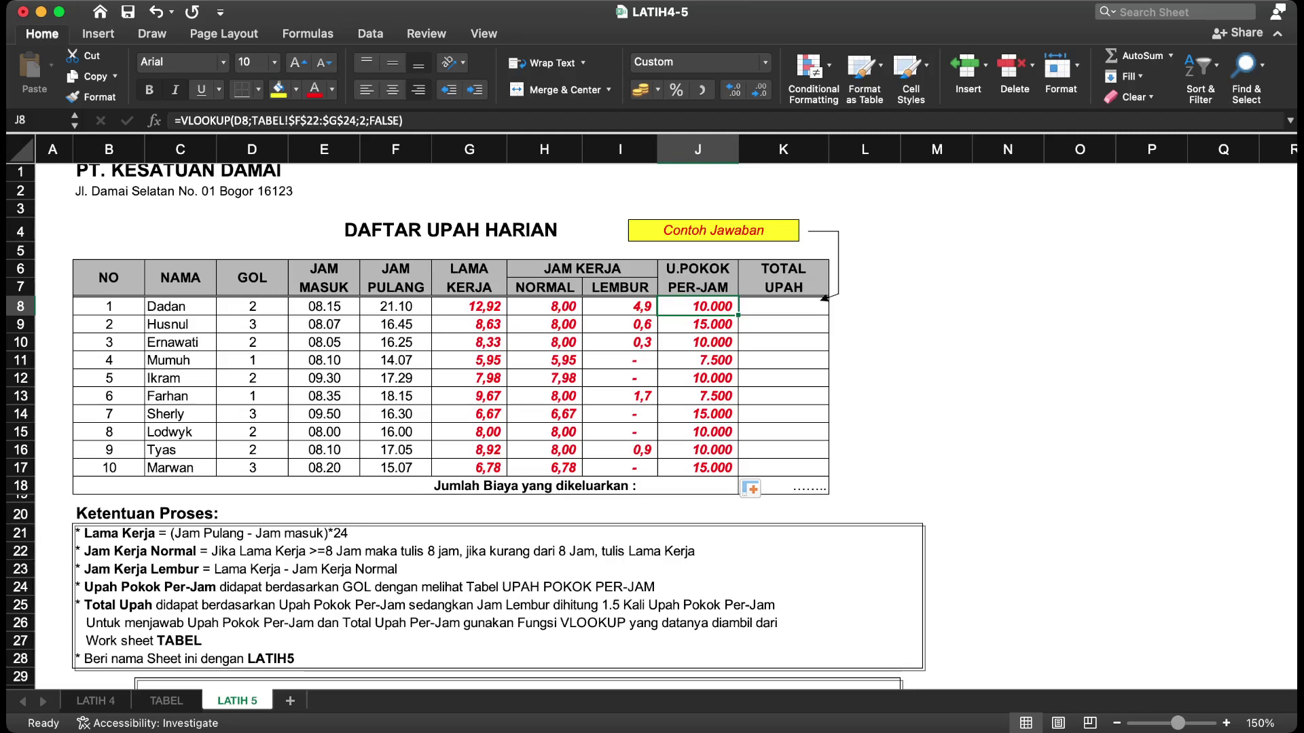
left_click(782, 307)
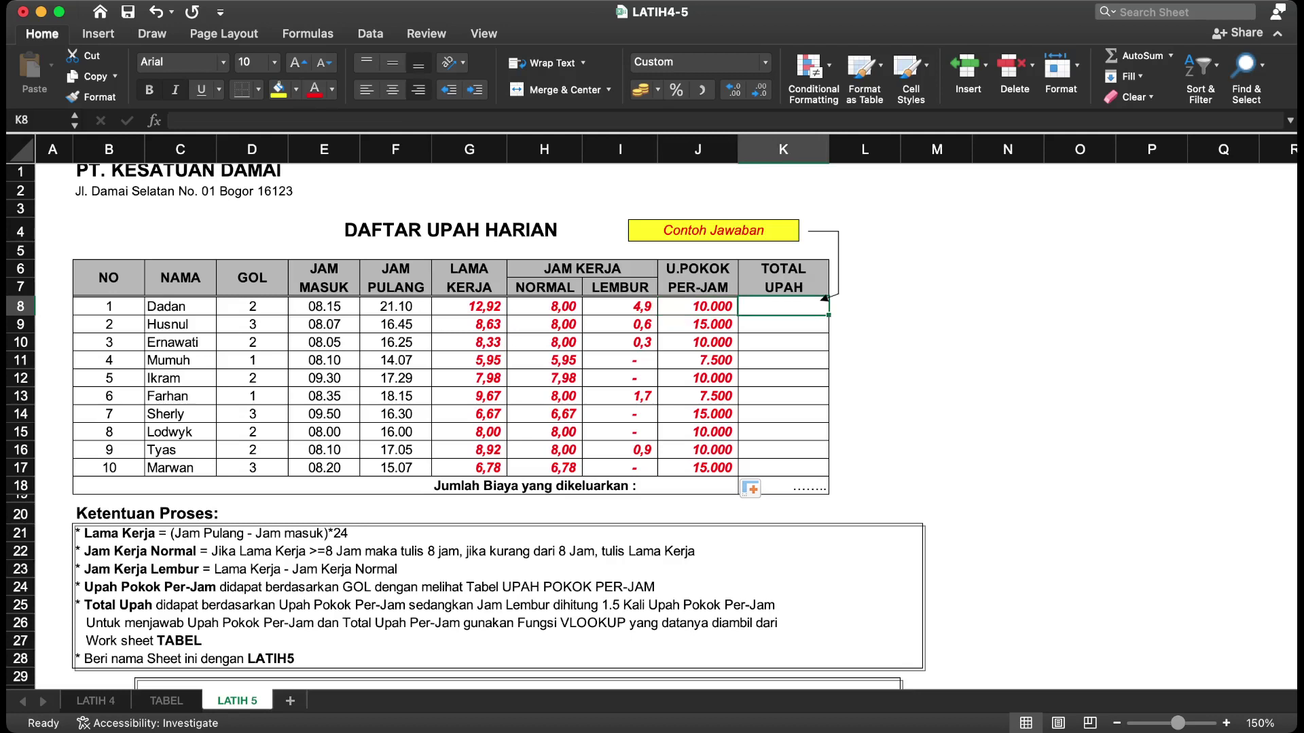
type("=(")
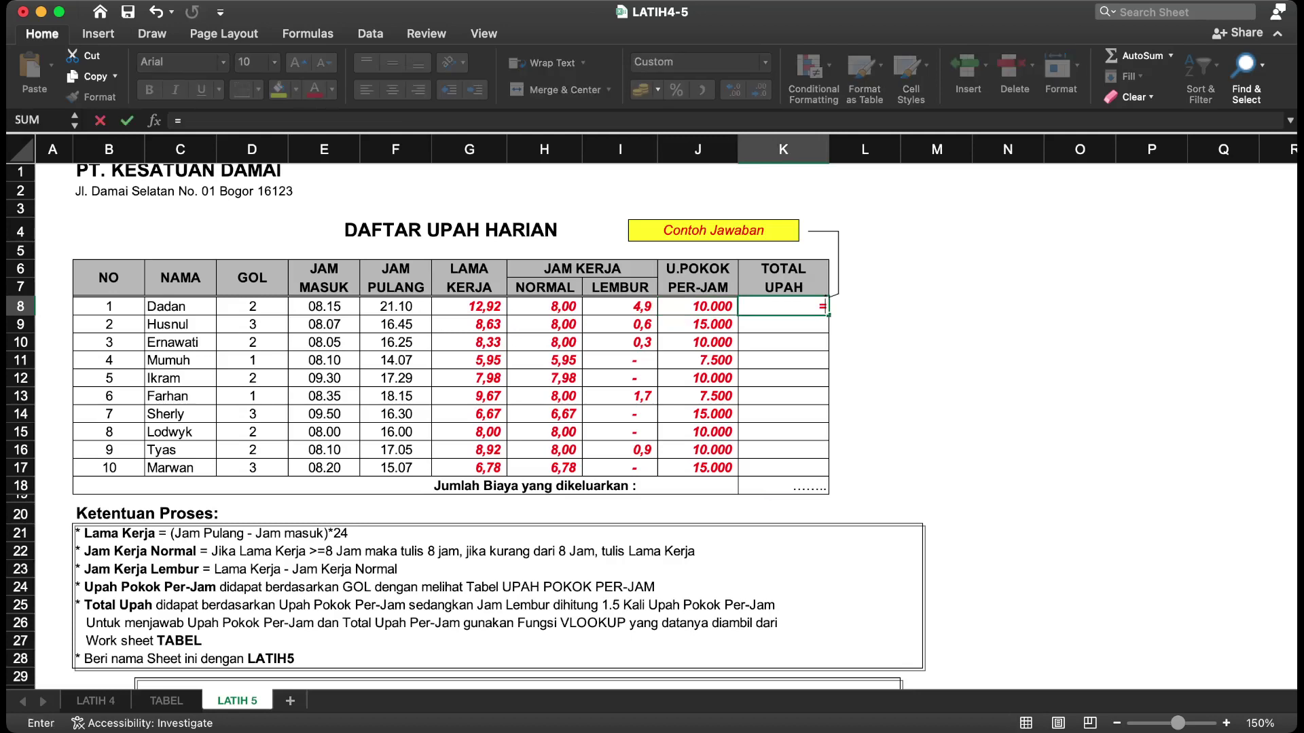
key("Left")
key("Left")
key("Left")
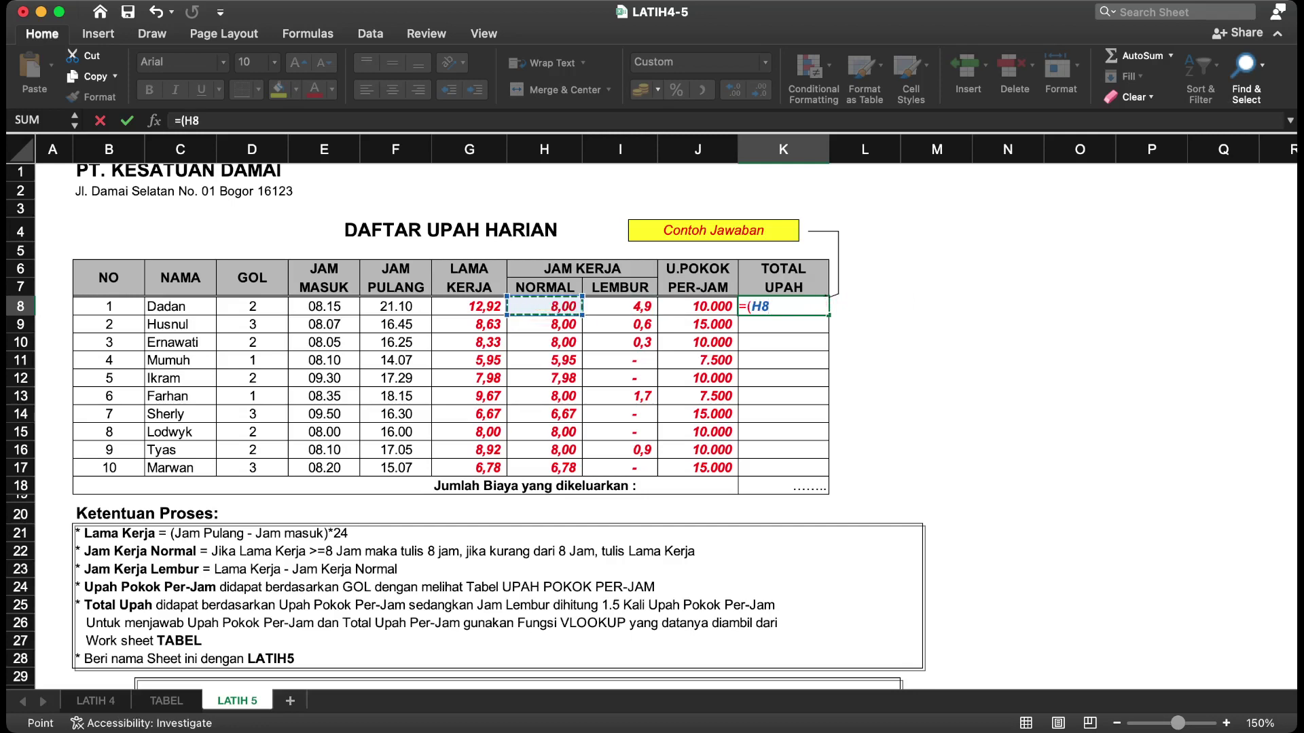
type("*")
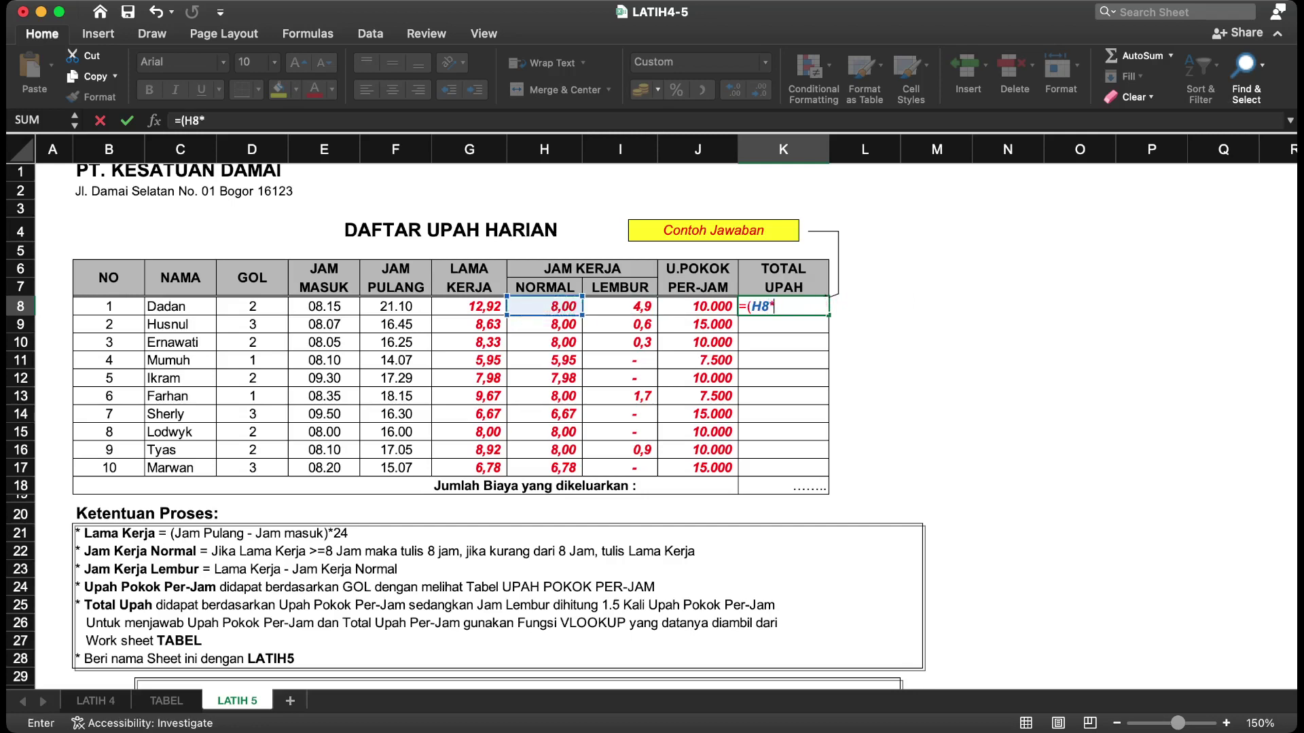
key("Left")
type(")+(")
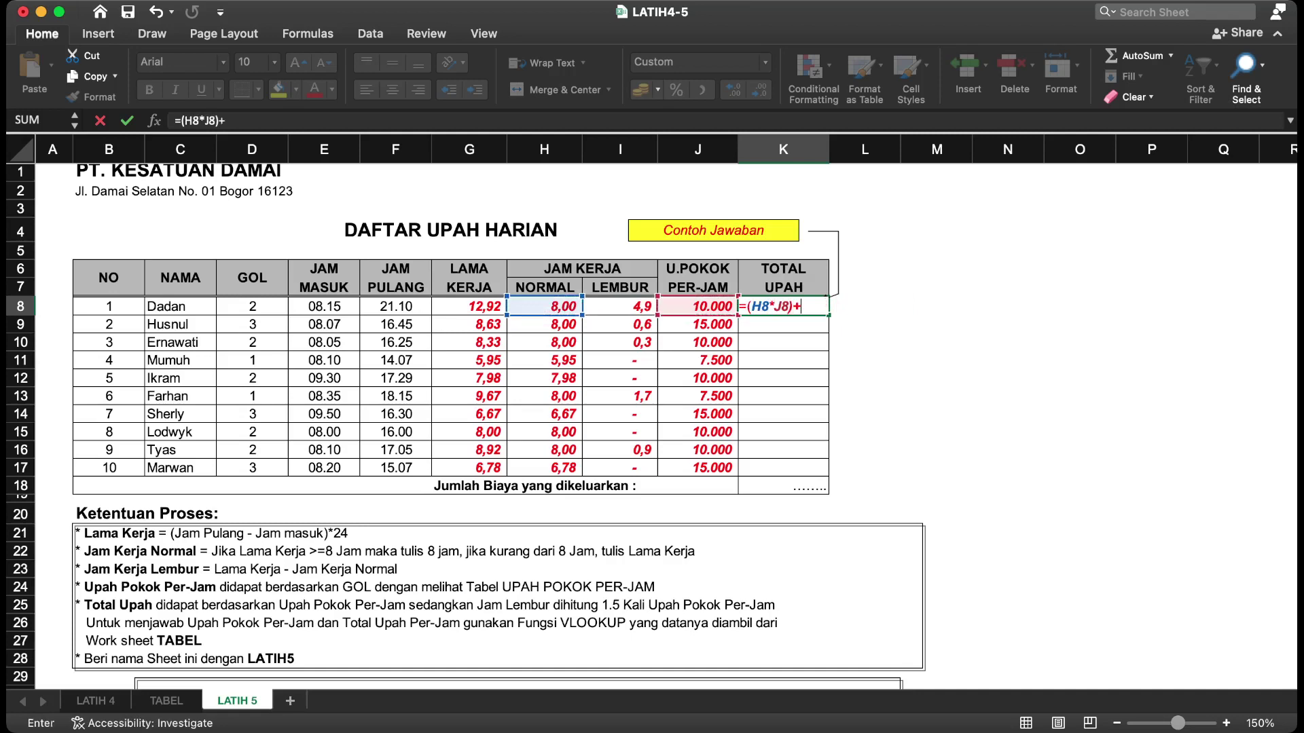
Step: Complete the K8 formula with overtime pay at 1.5 times the hourly base wage, giving =(H8*J8)+(I8*J8*1,5)
key("Left")
key("Left")
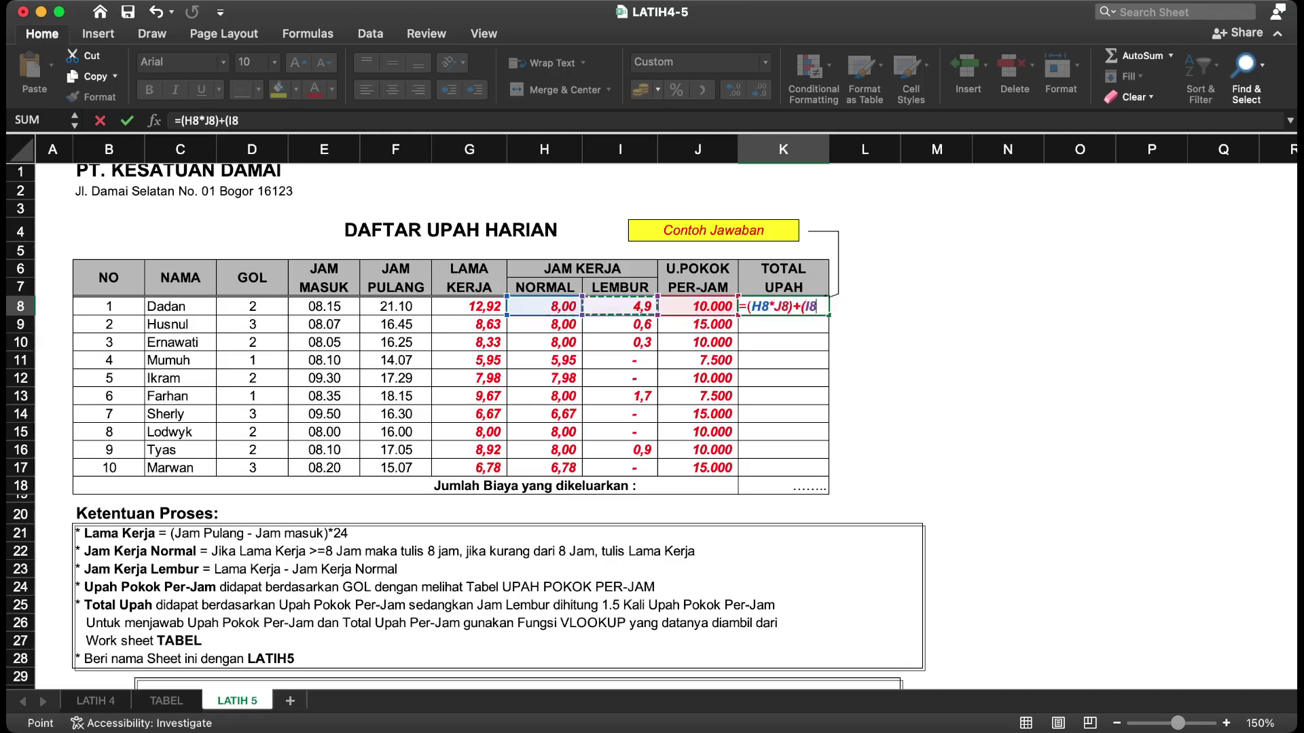
type("*")
key("Left")
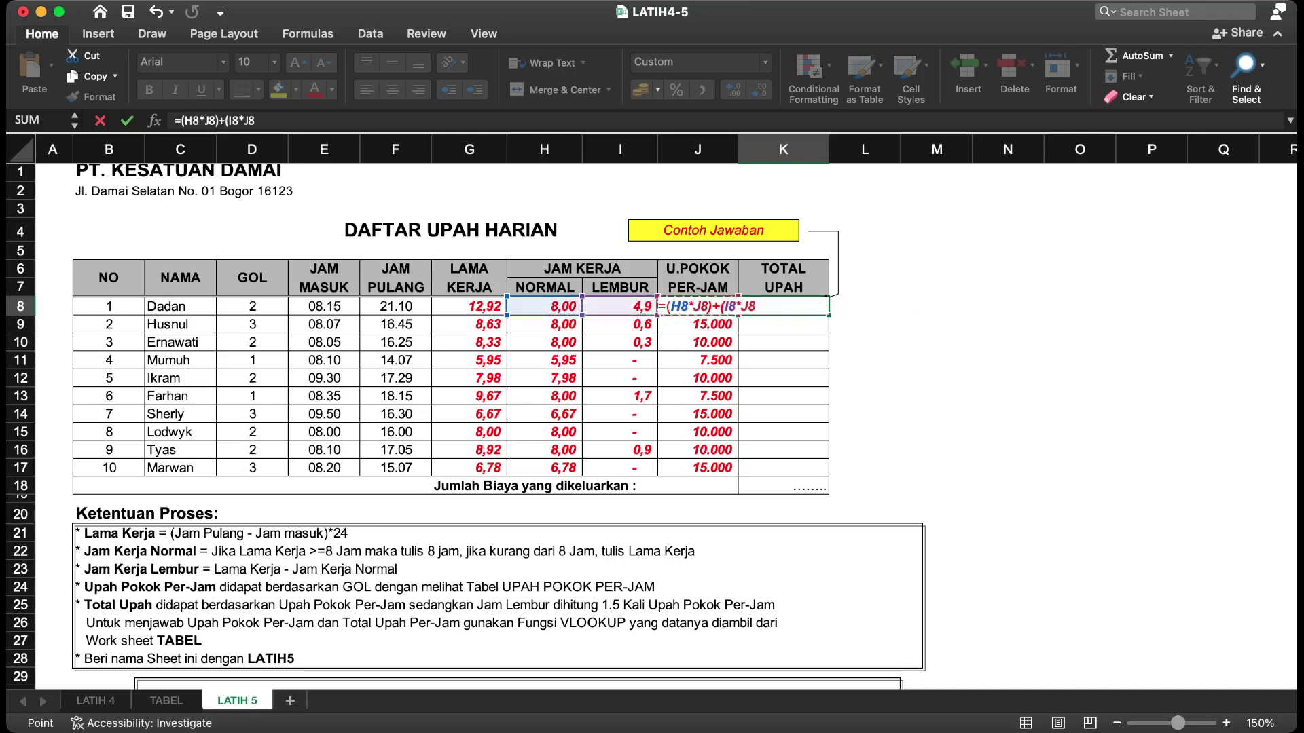
type("*1,5")
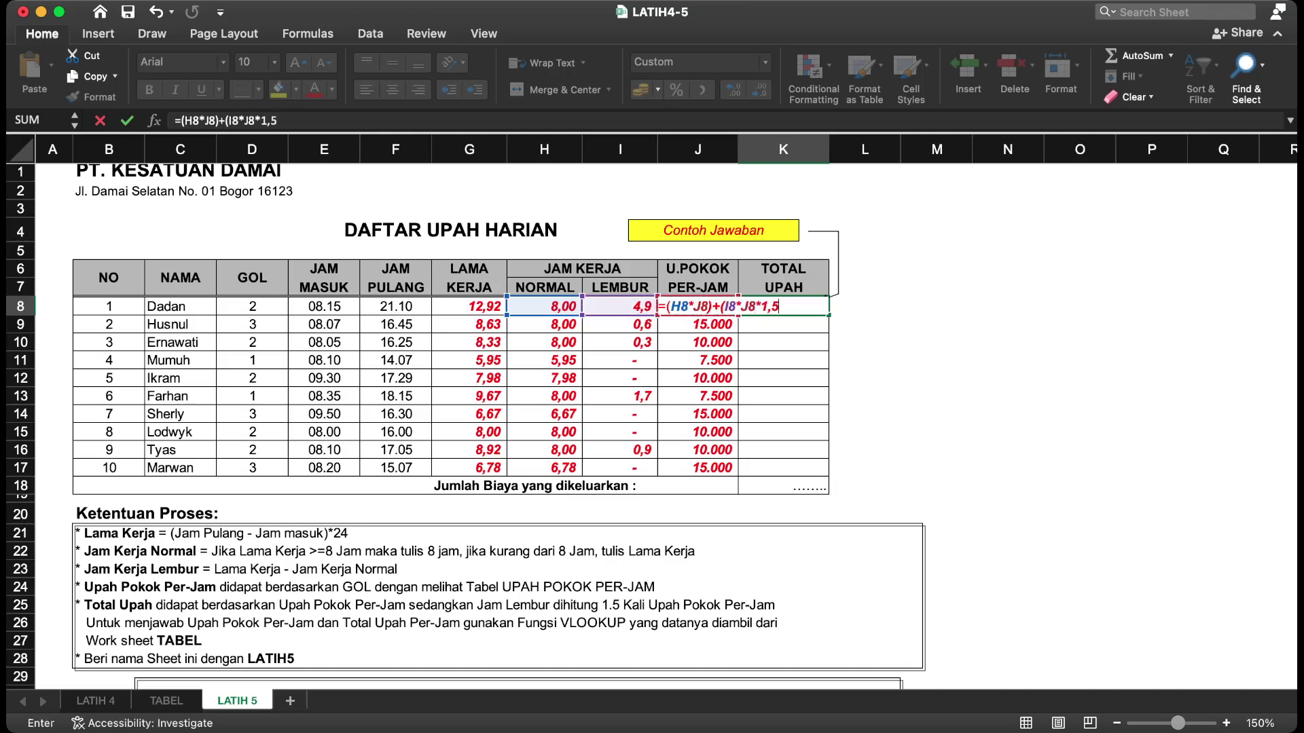
type(")")
key("Return")
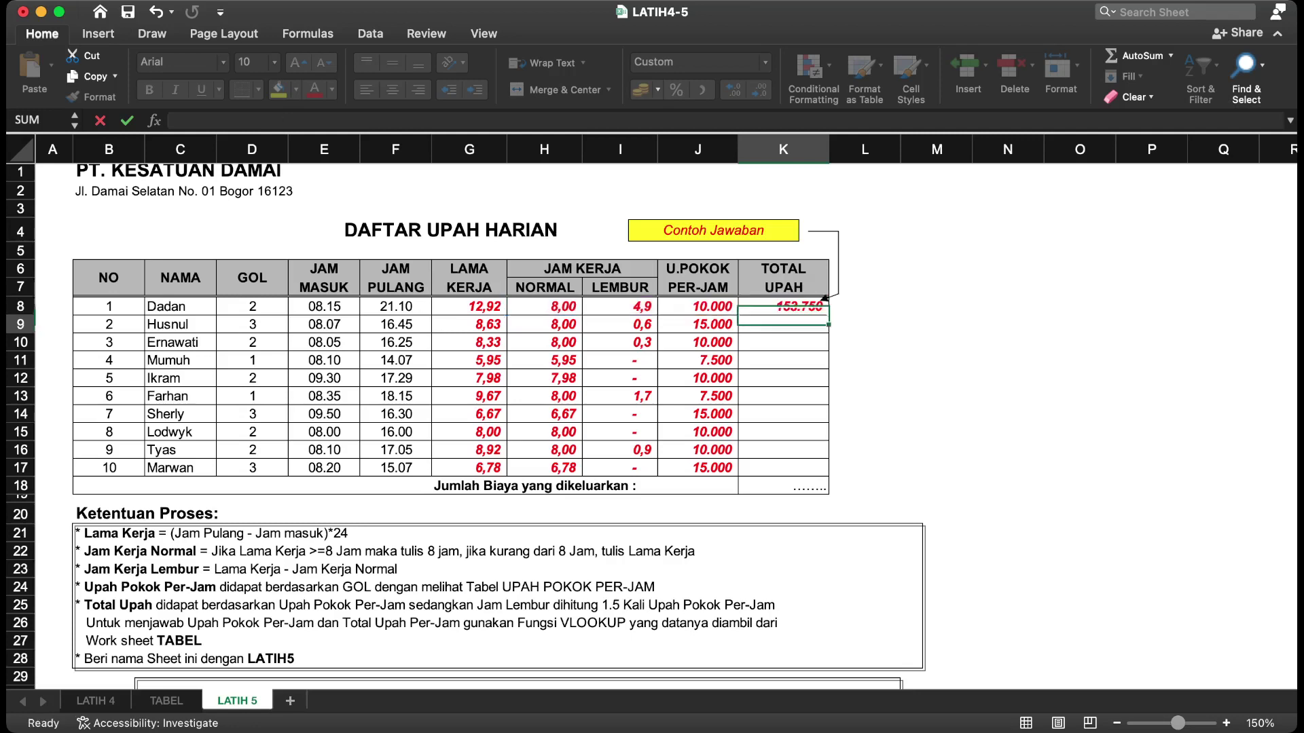
Step: Fill the total wage formula from K8 down to K17
left_click(783, 306)
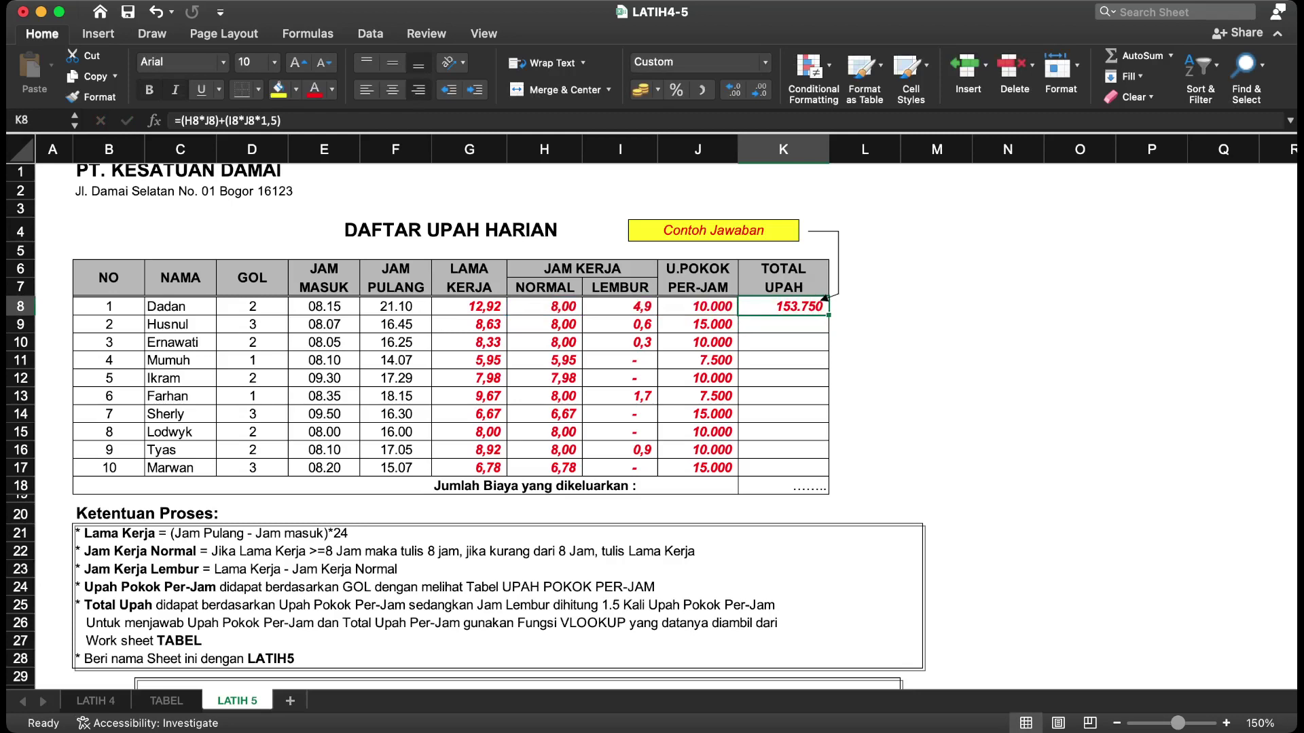
left_click_drag(829, 315, 827, 472)
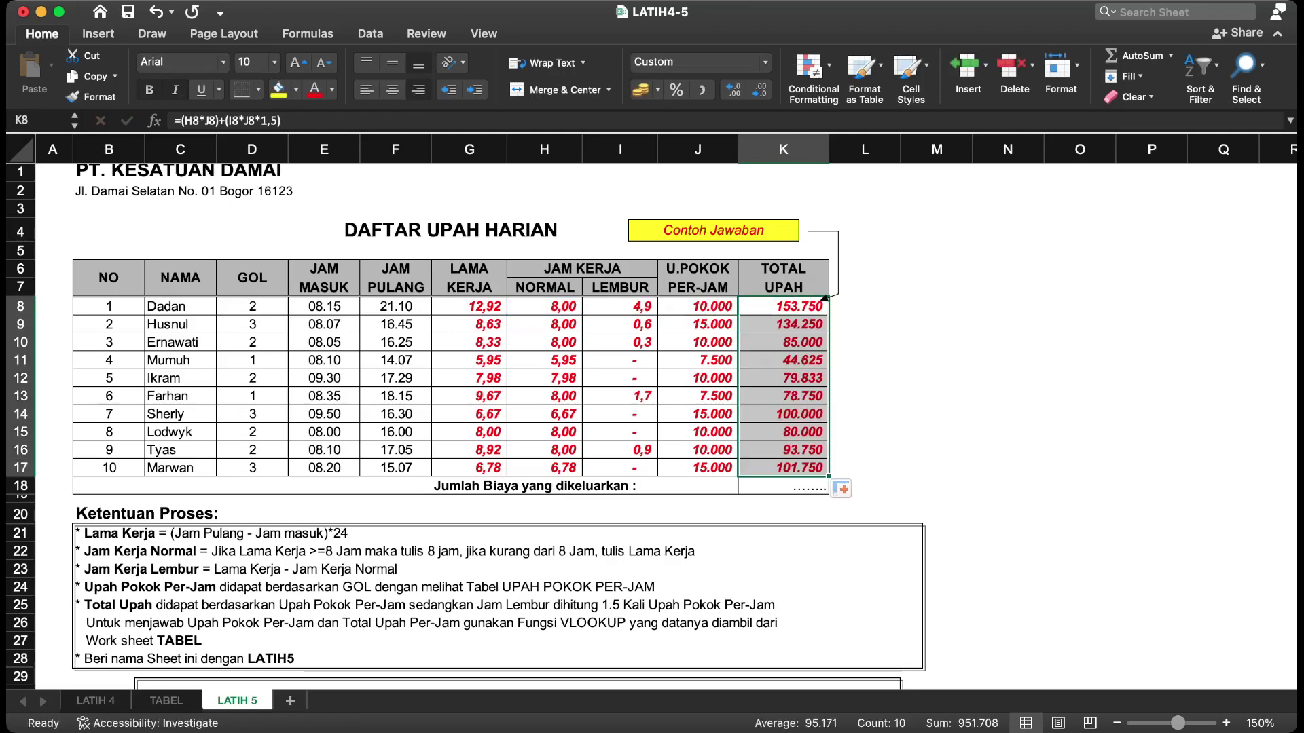
left_click(936, 449)
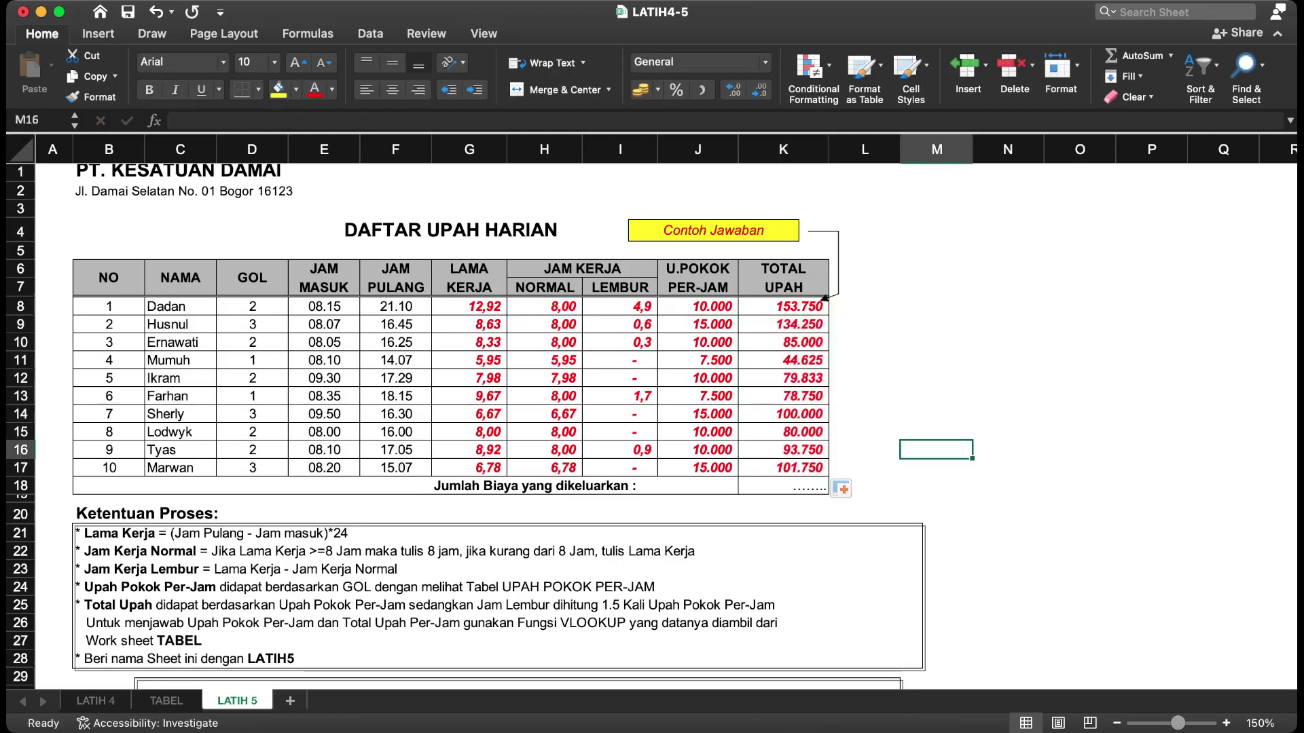
Step: Total the wages for Jumlah Biaya yang dikeluarkan in K18 with =SUM(K8:K17)
left_click(544, 360)
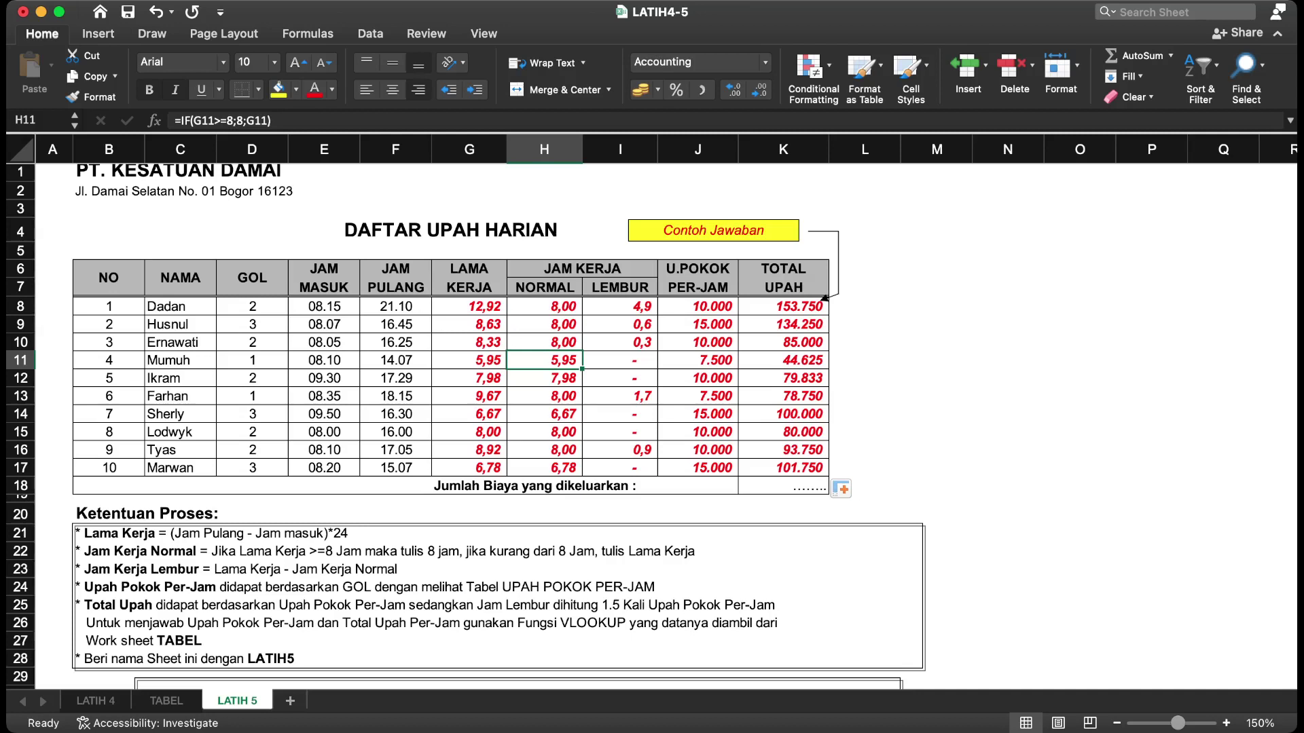
left_click(783, 486)
type("=SUM(")
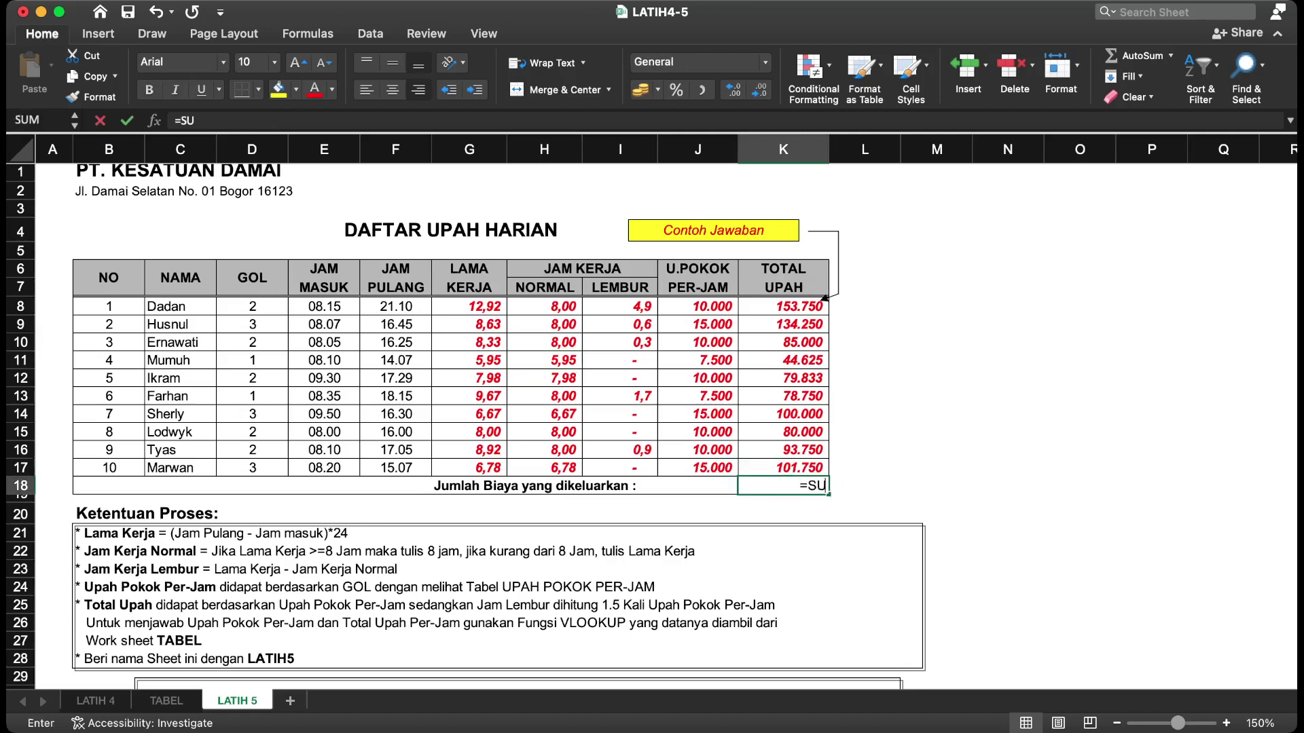
key("Up")
key("shift+Up")
key("shift+Up")
key("shift+Up")
key("shift+Up")
key("shift+Up")
key("shift+Up")
key("shift+Up")
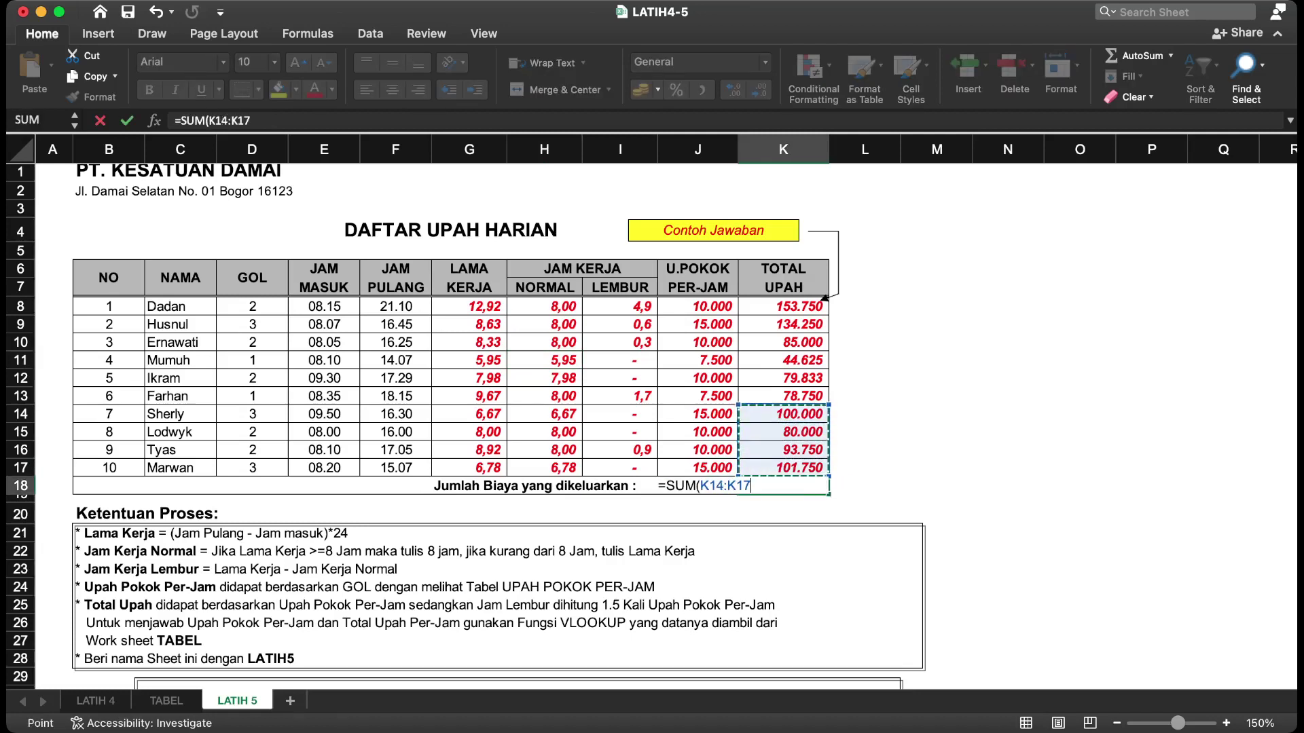
key("shift+Up")
key("shift+Up")
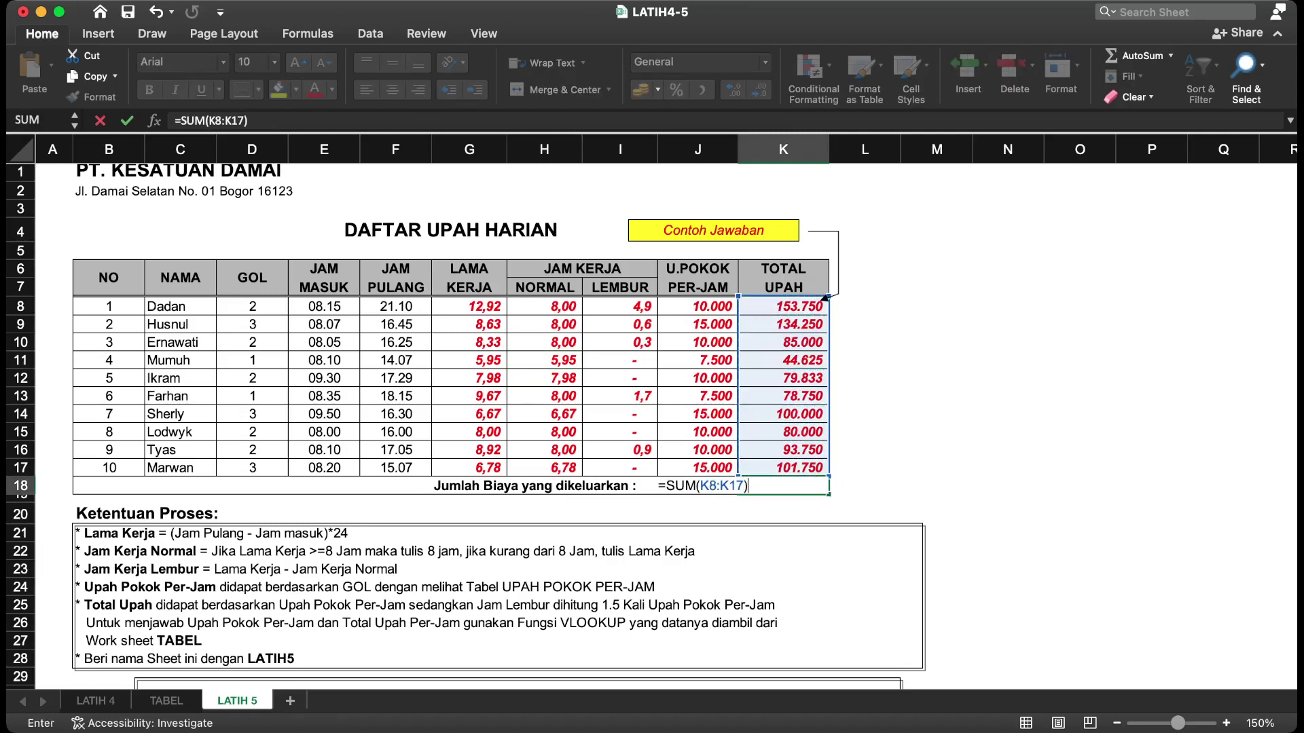
key("Return")
key("Up")
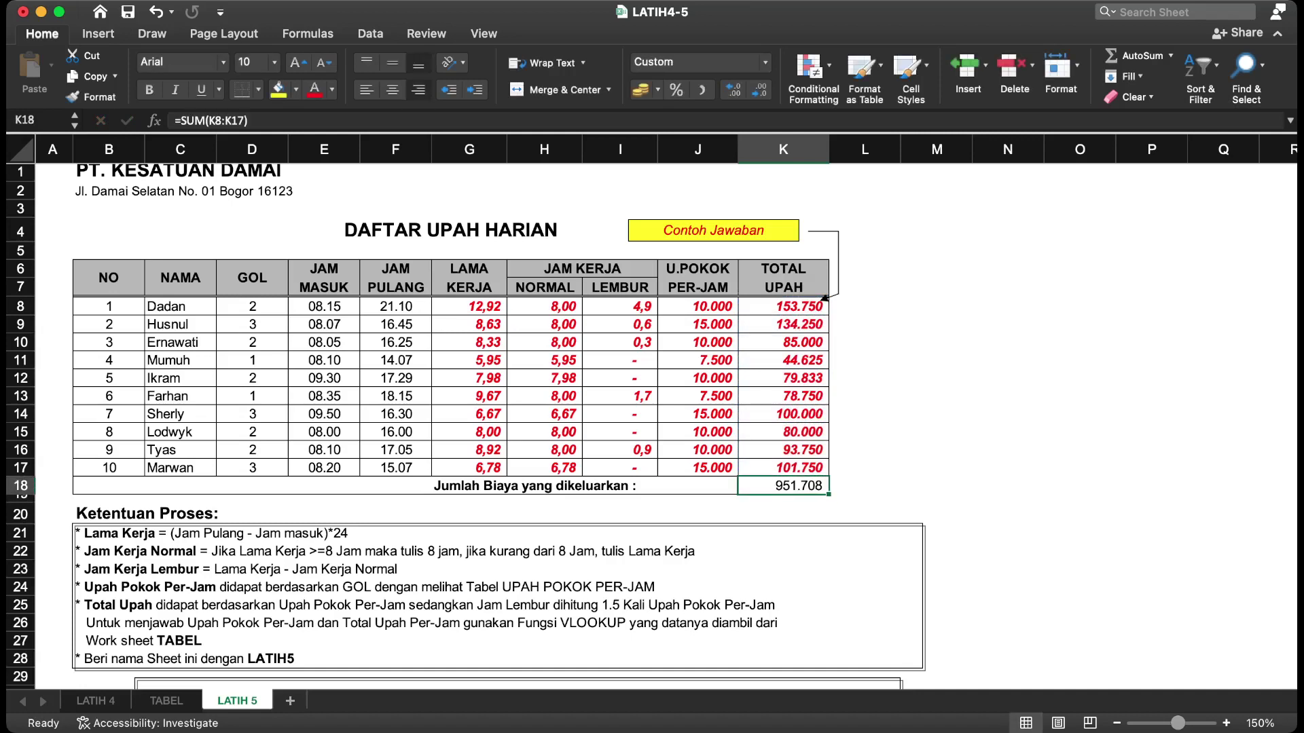
left_click(865, 378)
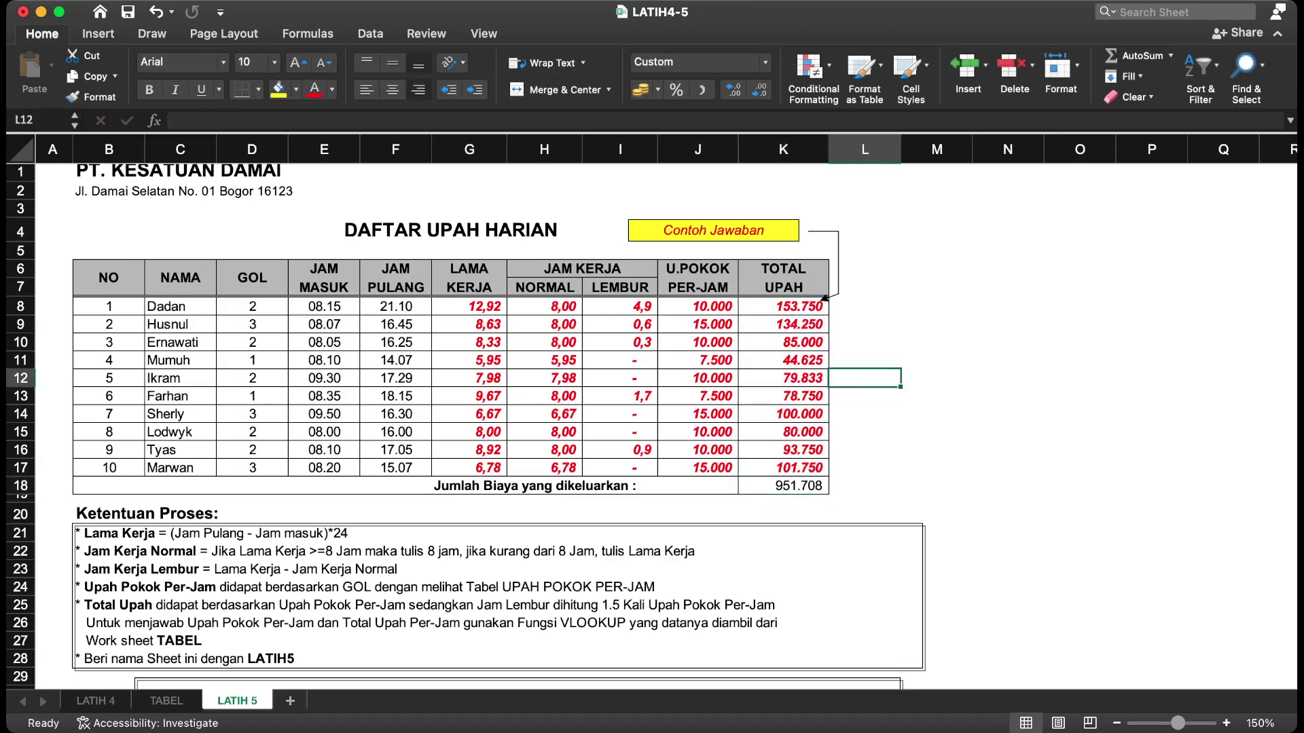
Step: Review the VLOOKUP arguments of the hourly base wage formula in J8 in the Formula Builder without changing them
left_click(697, 306)
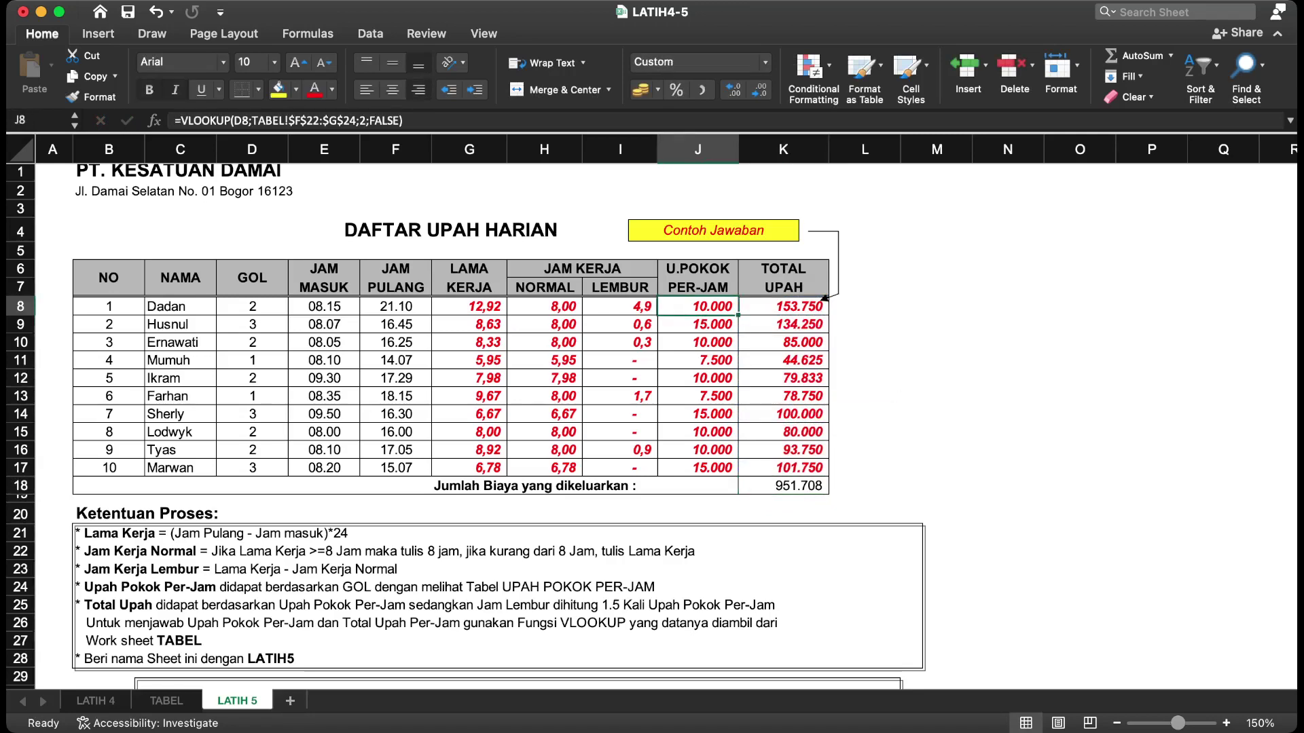
left_click(154, 121)
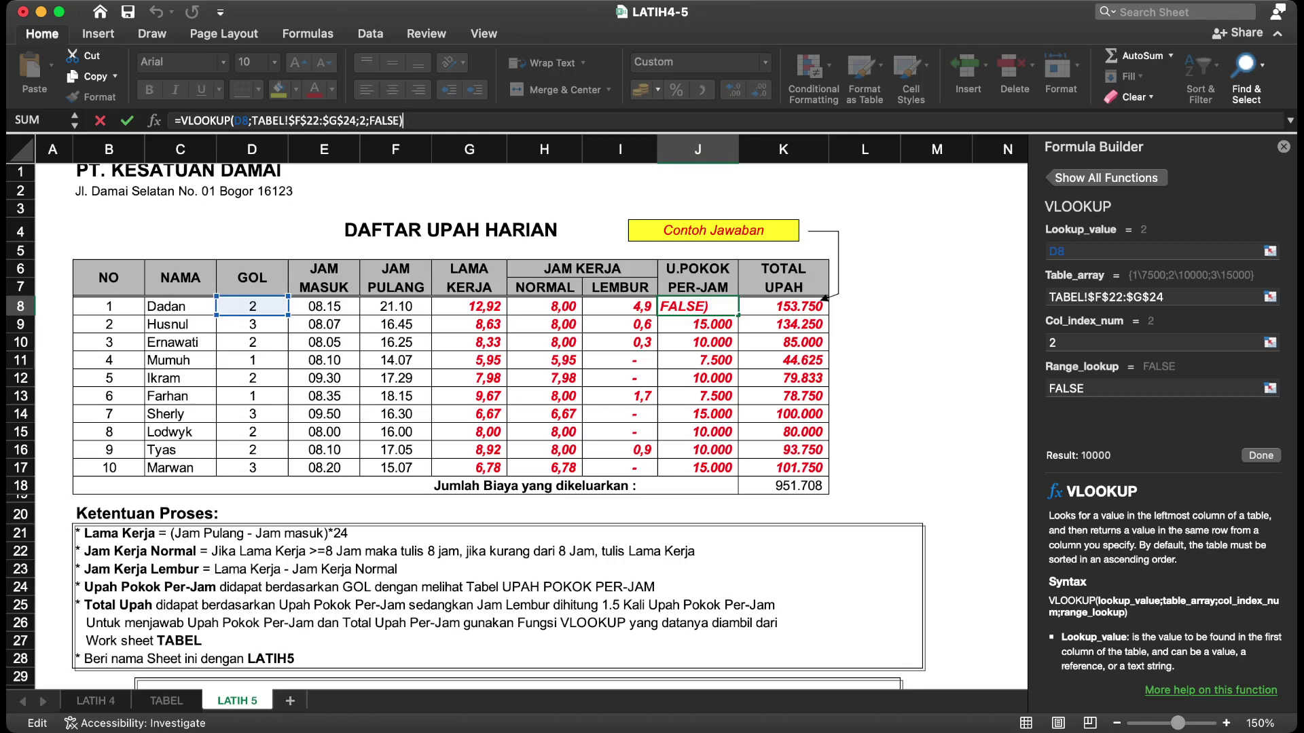
key("Escape")
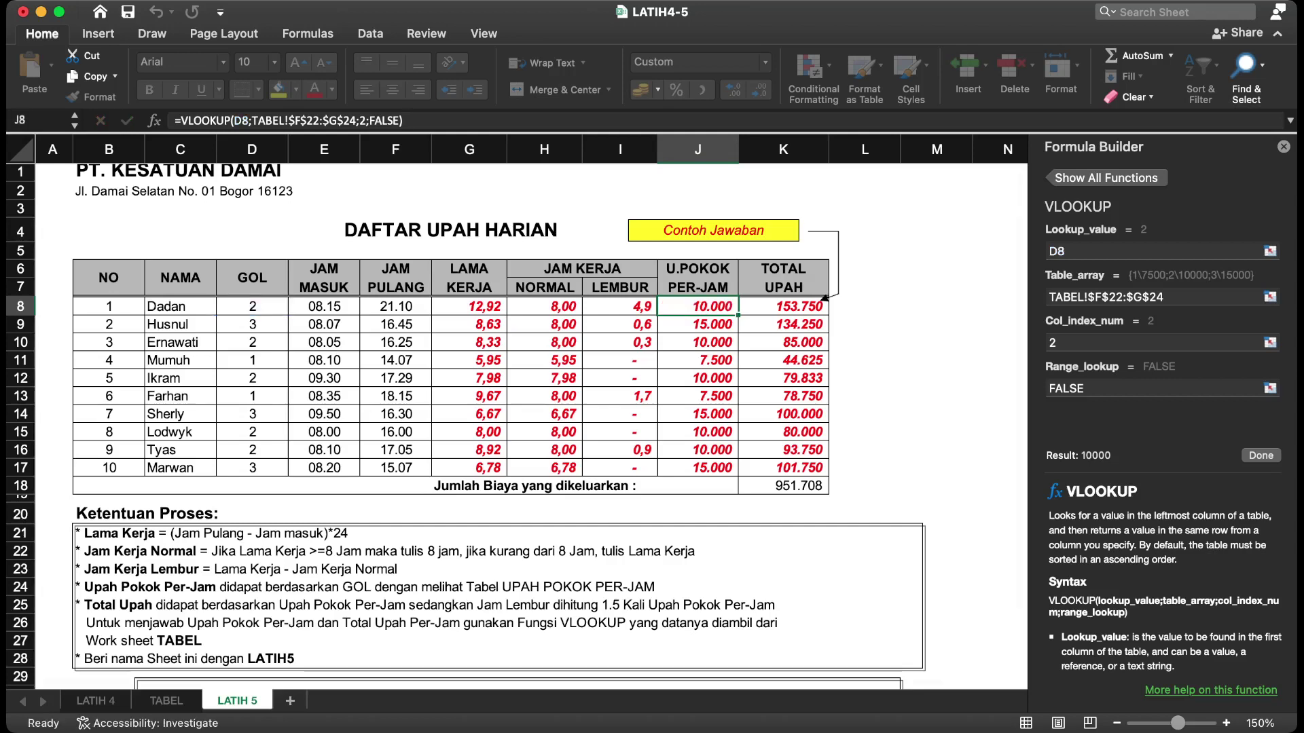
Step: Examine the KODE and UPAH POKOK PER JAM columns of TABEL UPAH PER JAM on the TABEL sheet, and return to LATIH 5
left_click(166, 701)
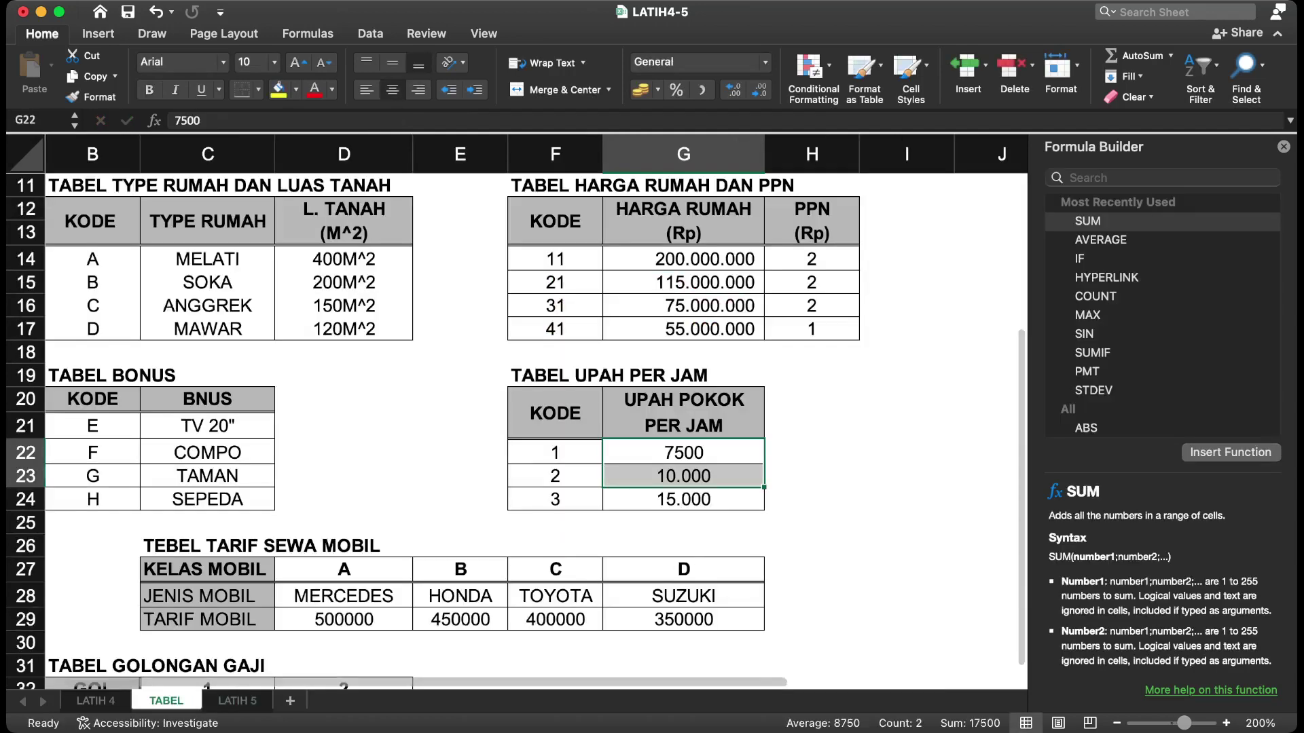
left_click(555, 453)
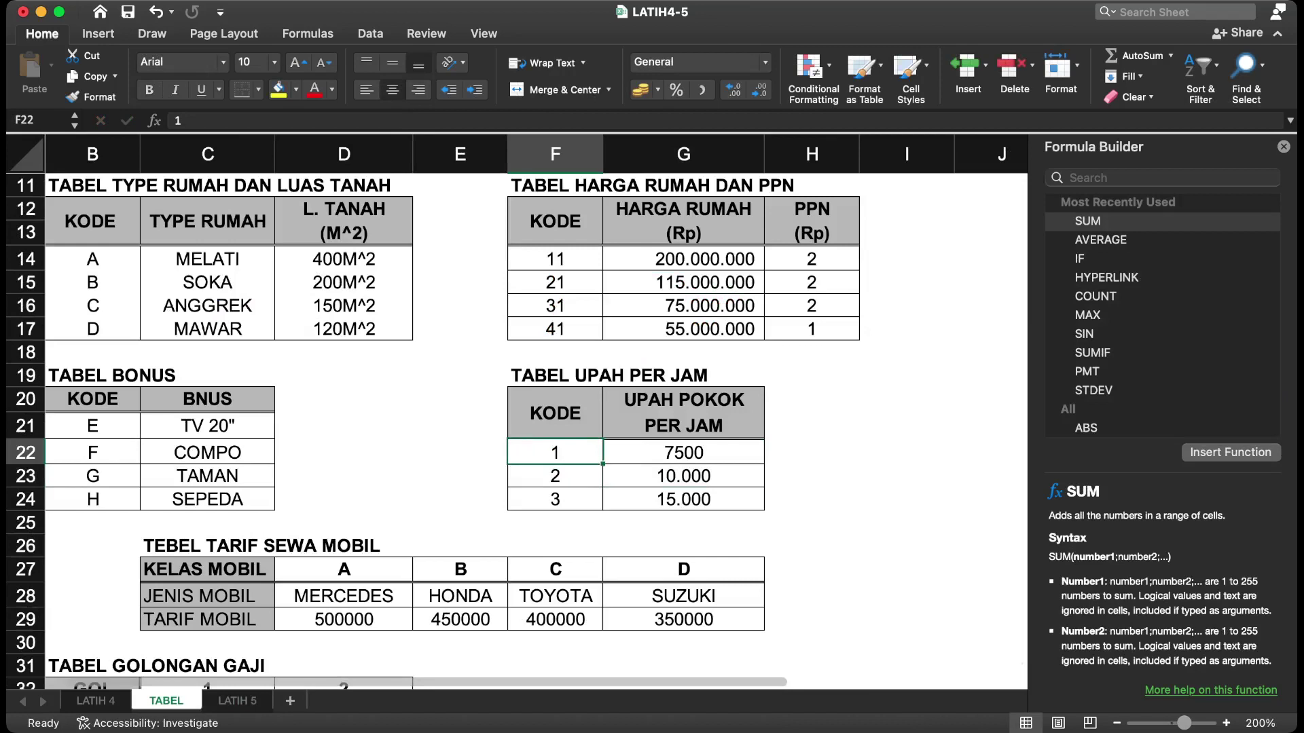
key("shift+Down")
key("shift+Down")
key("shift+Down")
key("shift+Down")
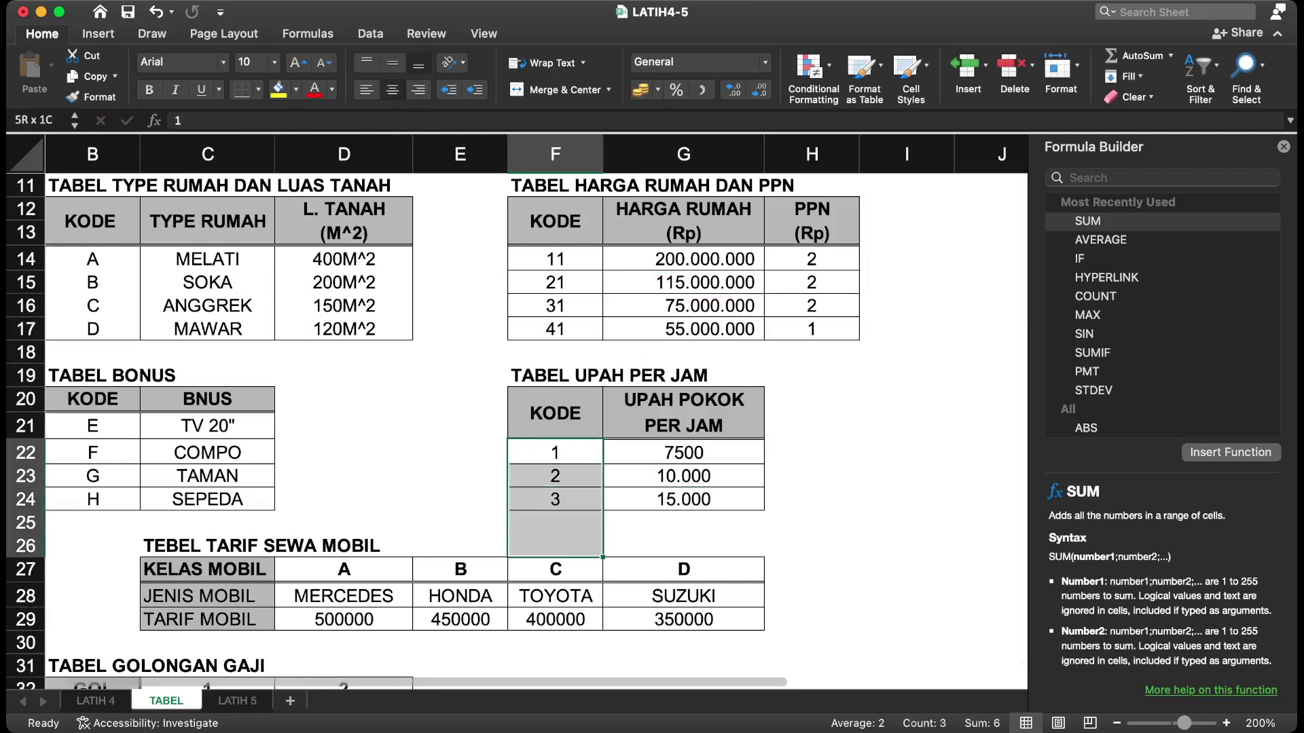
left_click(555, 413)
left_click(554, 453)
left_click(683, 476)
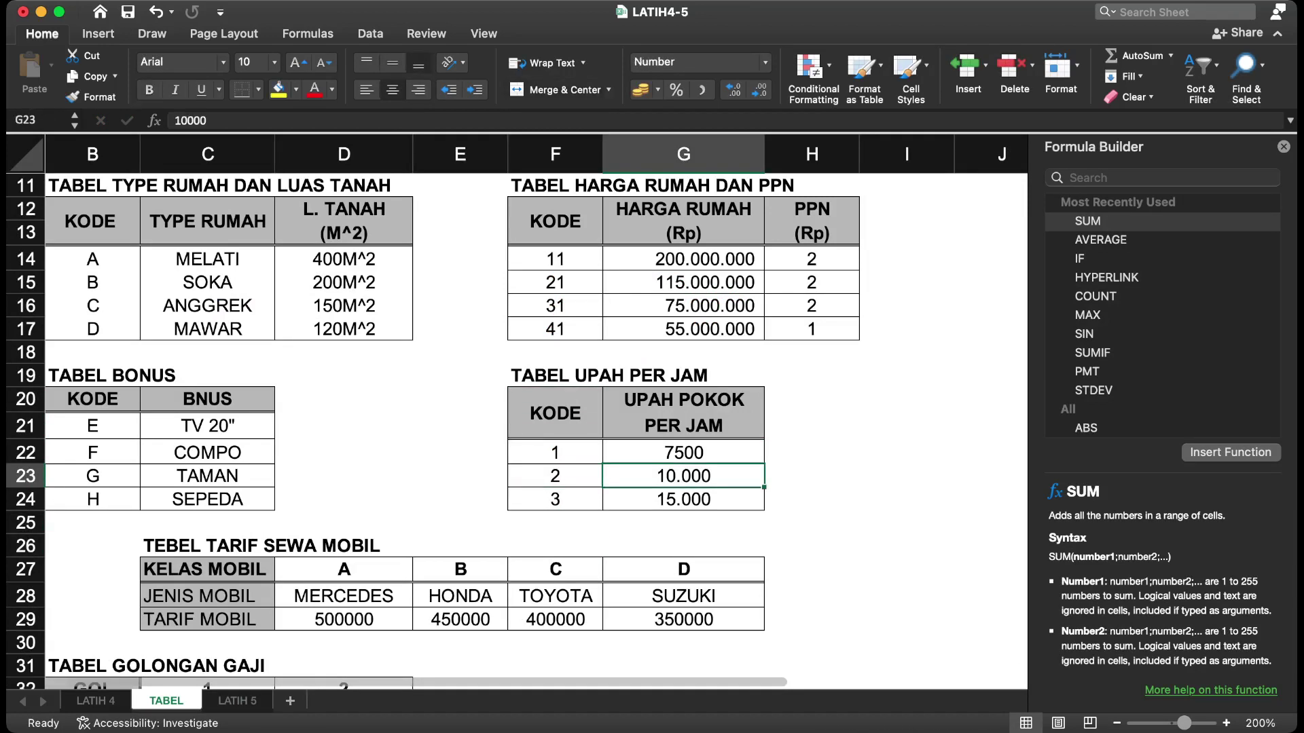
left_click(237, 700)
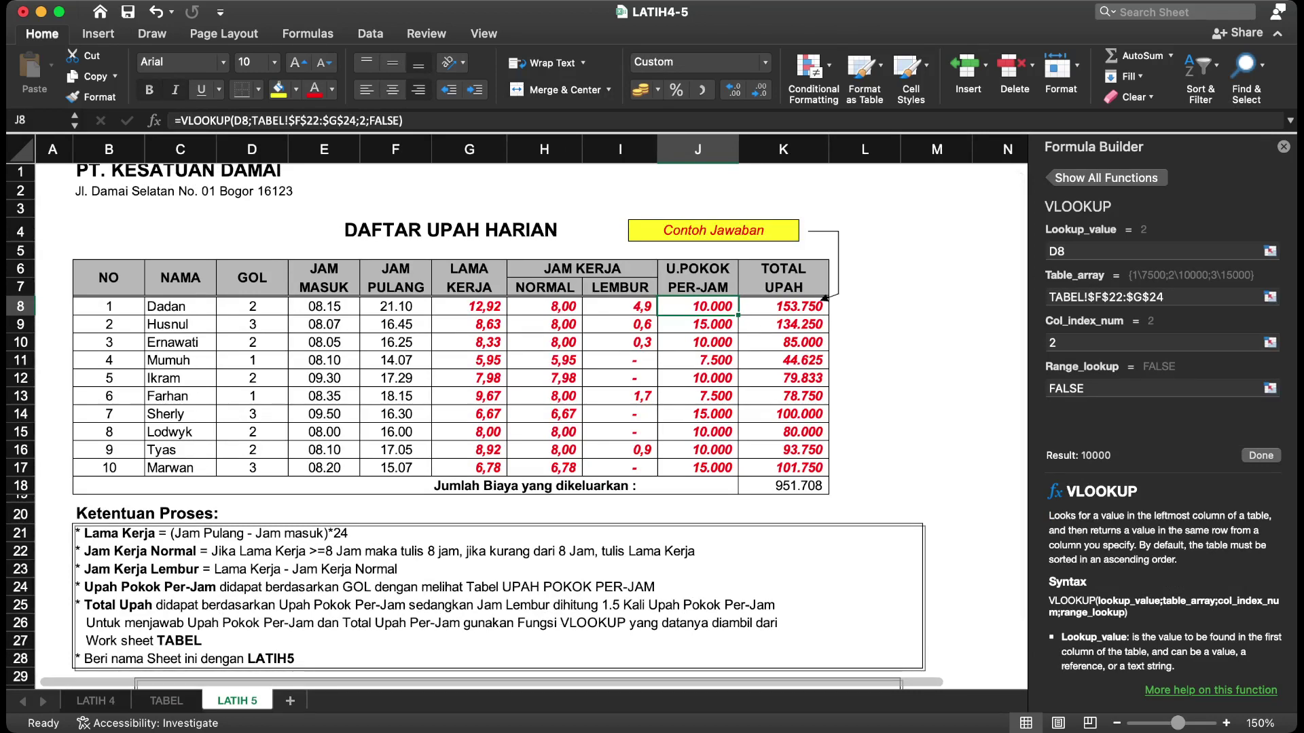
Step: Test the lookup by setting the GOL code in D9 to 4, and compare it with the codes on the TABEL sheet
left_click(251, 324)
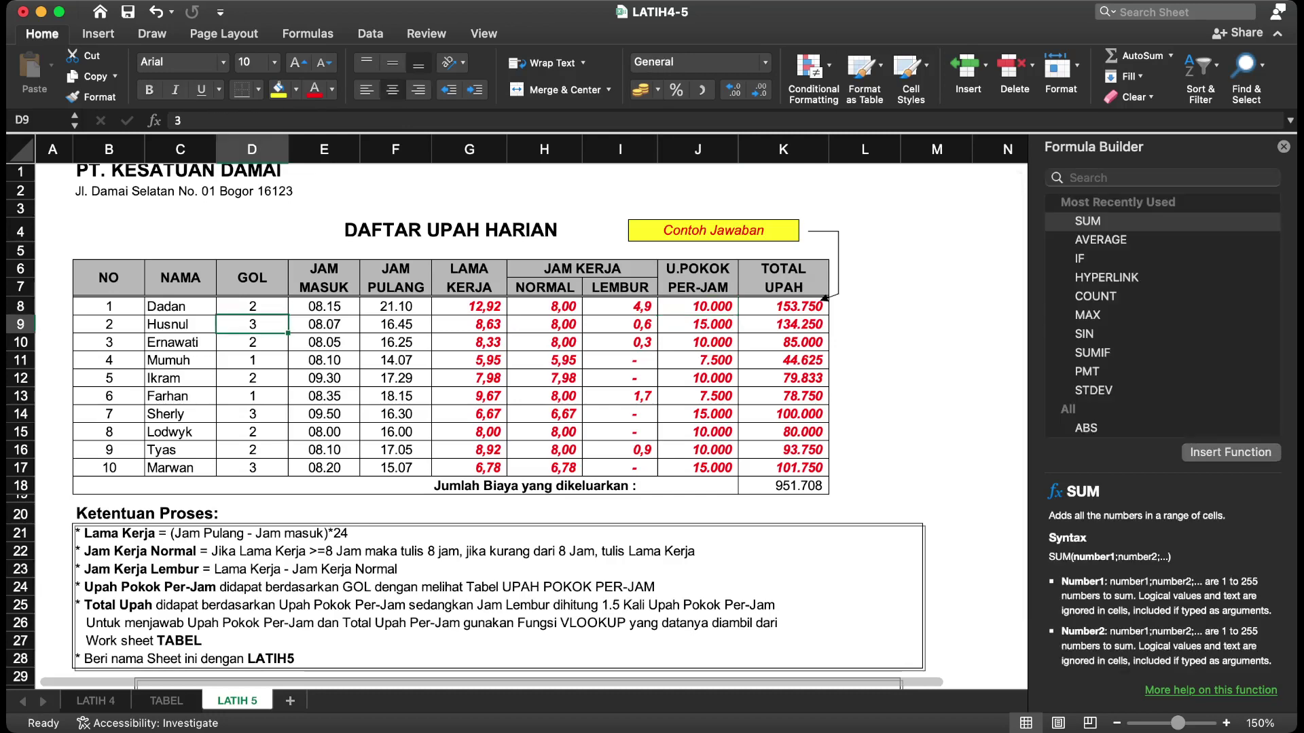
type("4")
key("Tab")
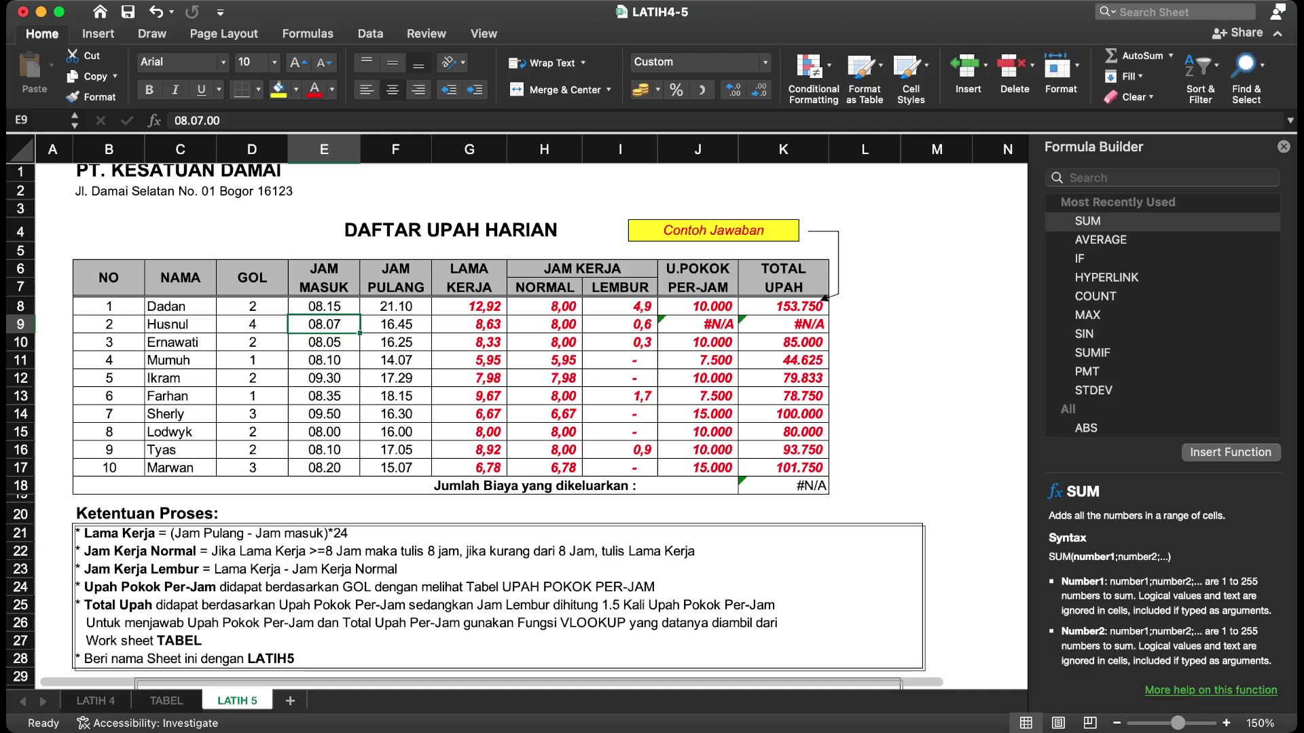
key("ctrl+Page_Up")
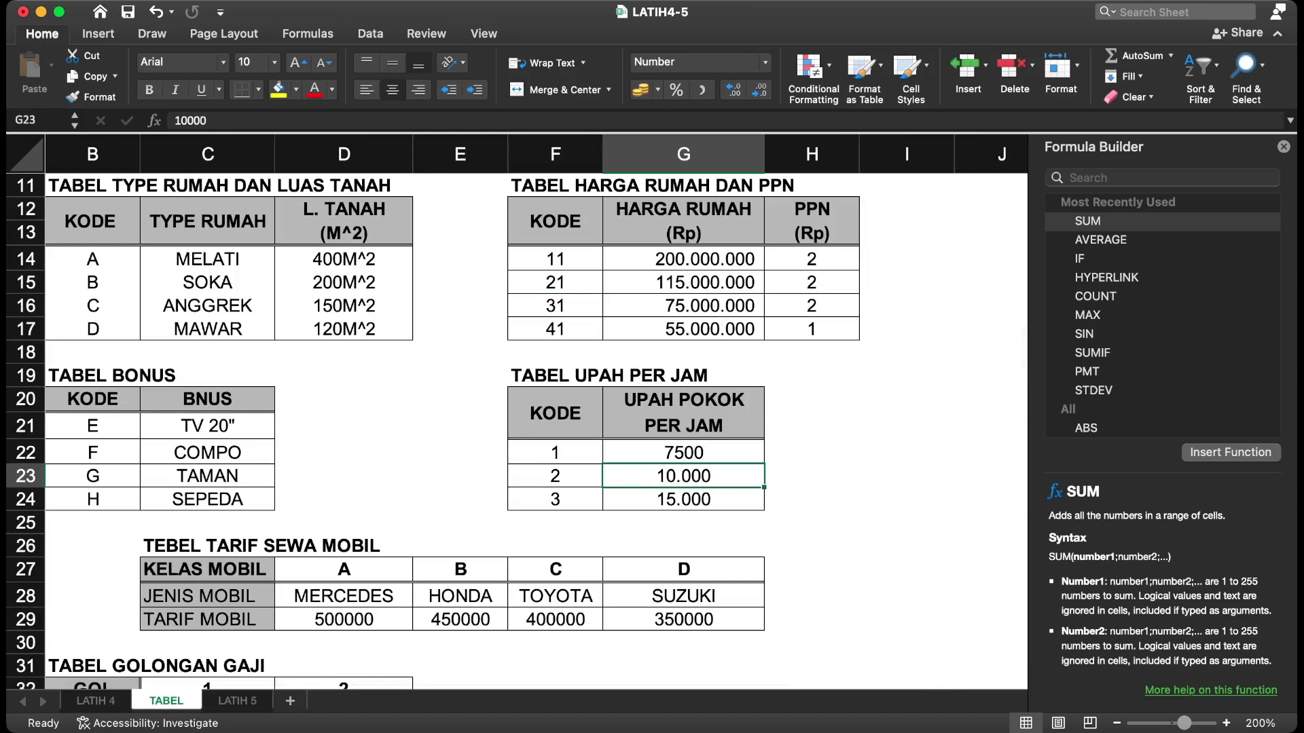
key("ctrl+Page_Down")
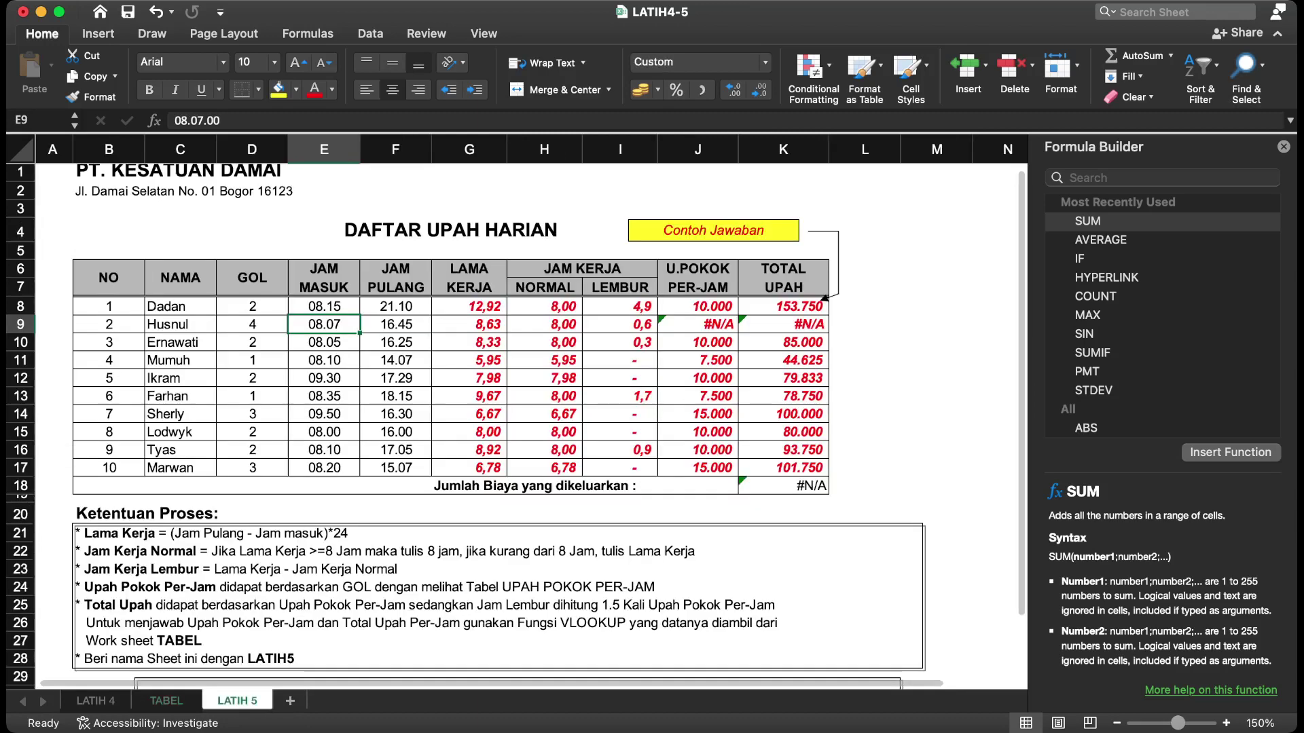
Step: Set the GOL code in D9 back to 3 and close the Formula Builder
left_click(252, 325)
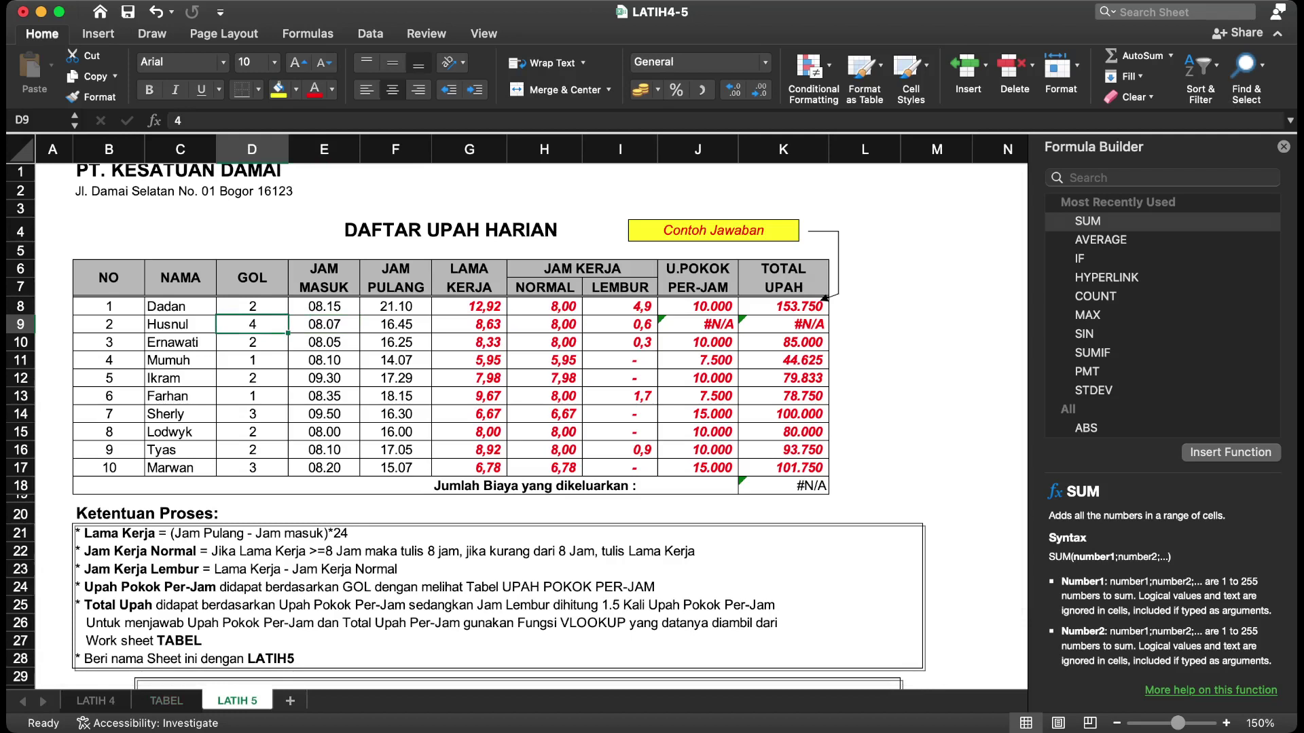
type("3")
key("Tab")
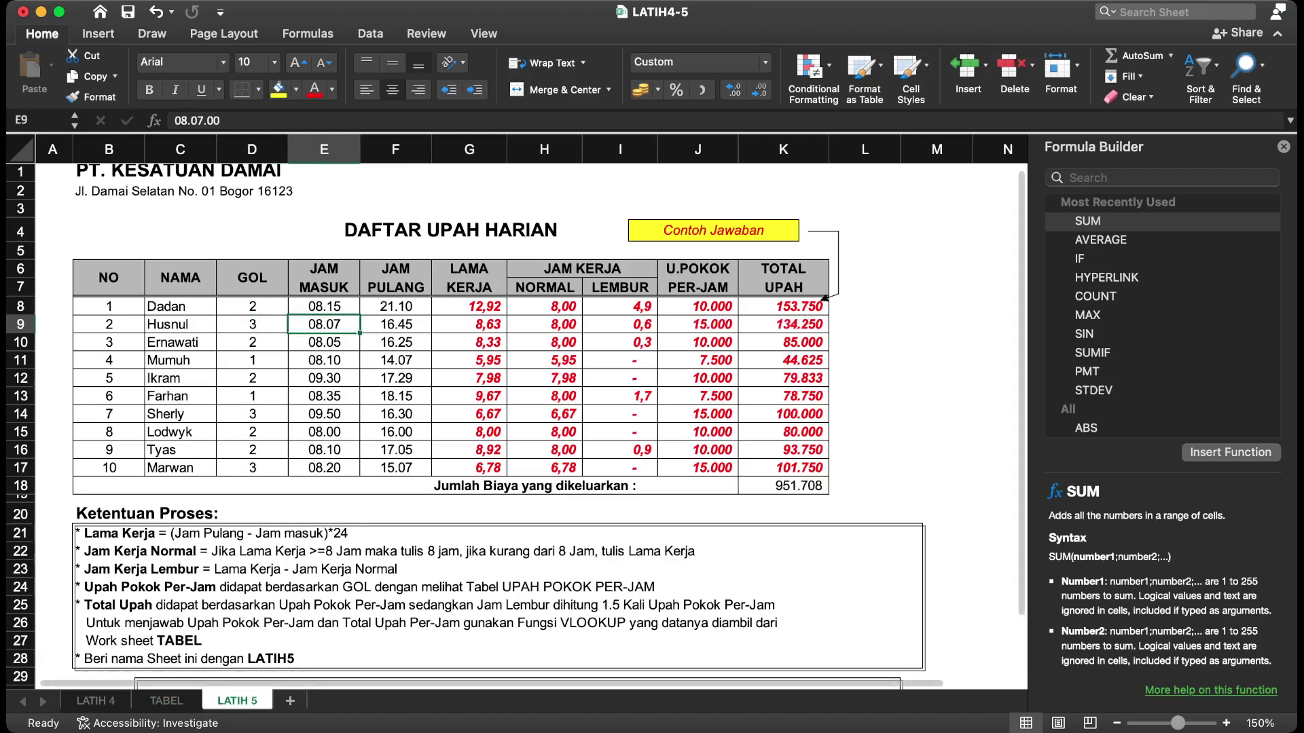
left_click(1283, 147)
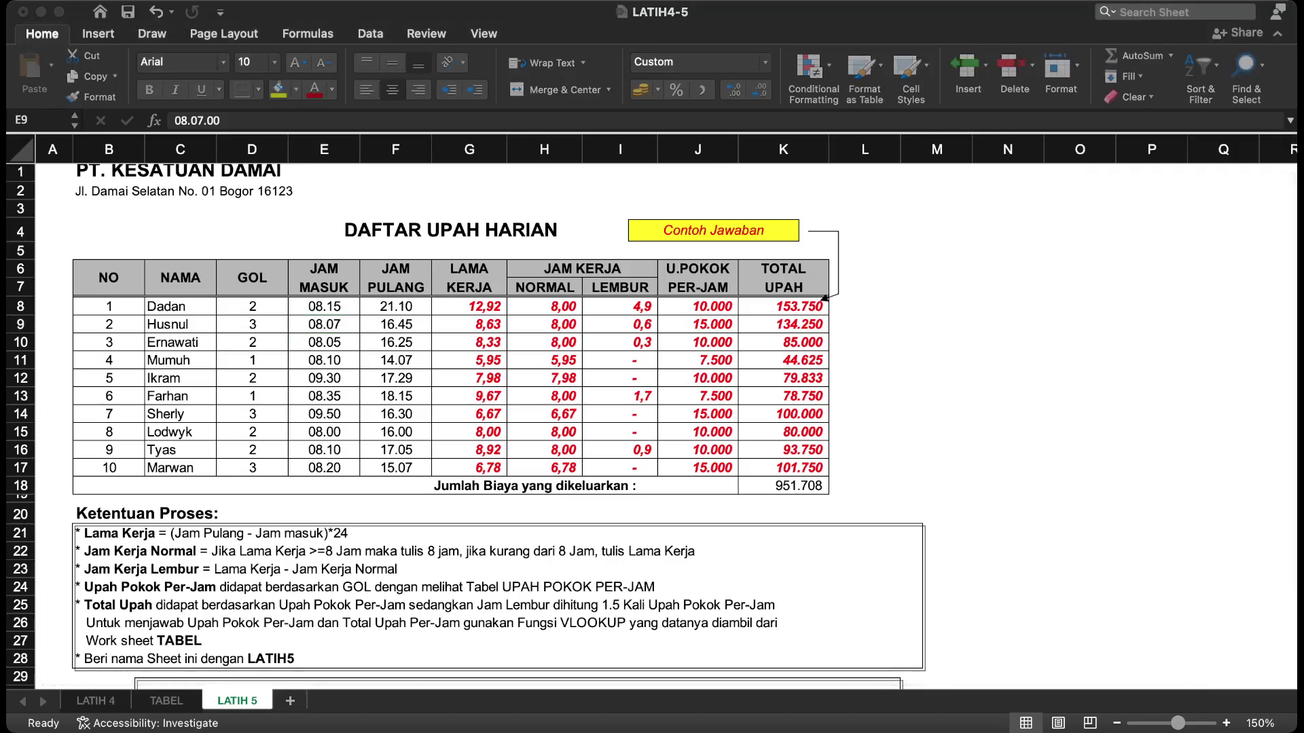